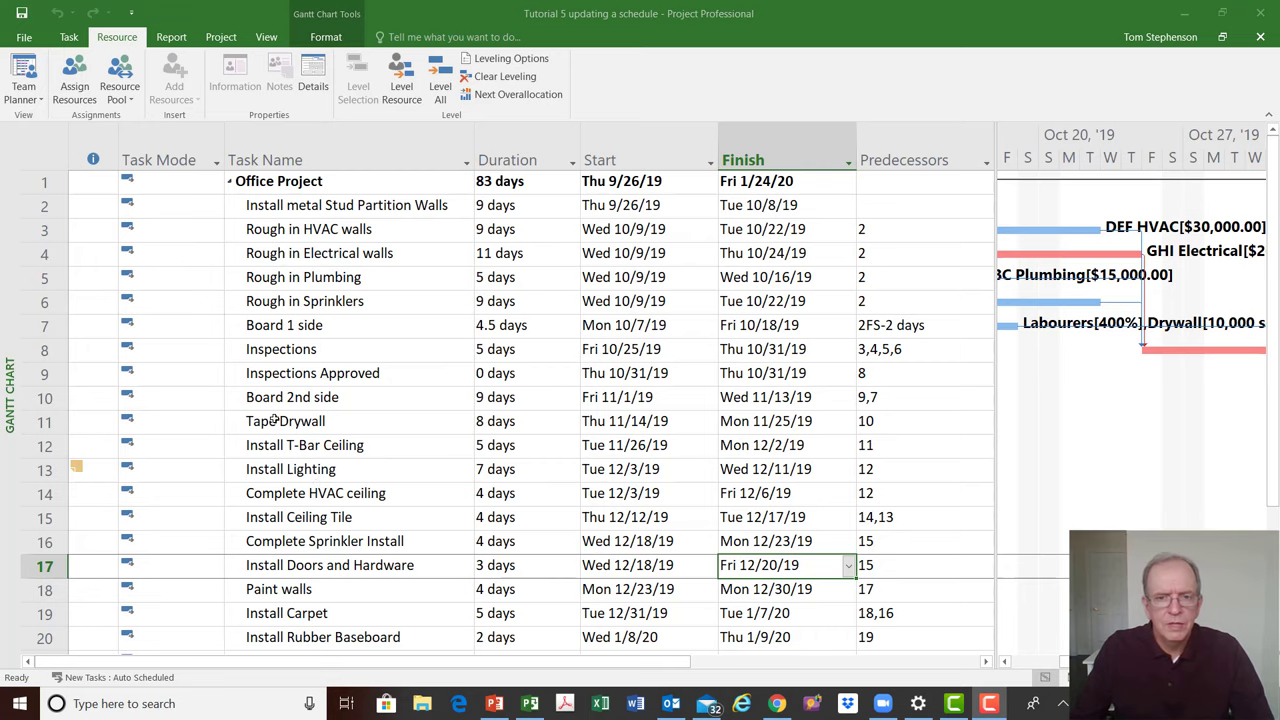
Look over the task list, view the costs in the Cost table, and return to the Entry table
scroll(276, 421, down, 3)
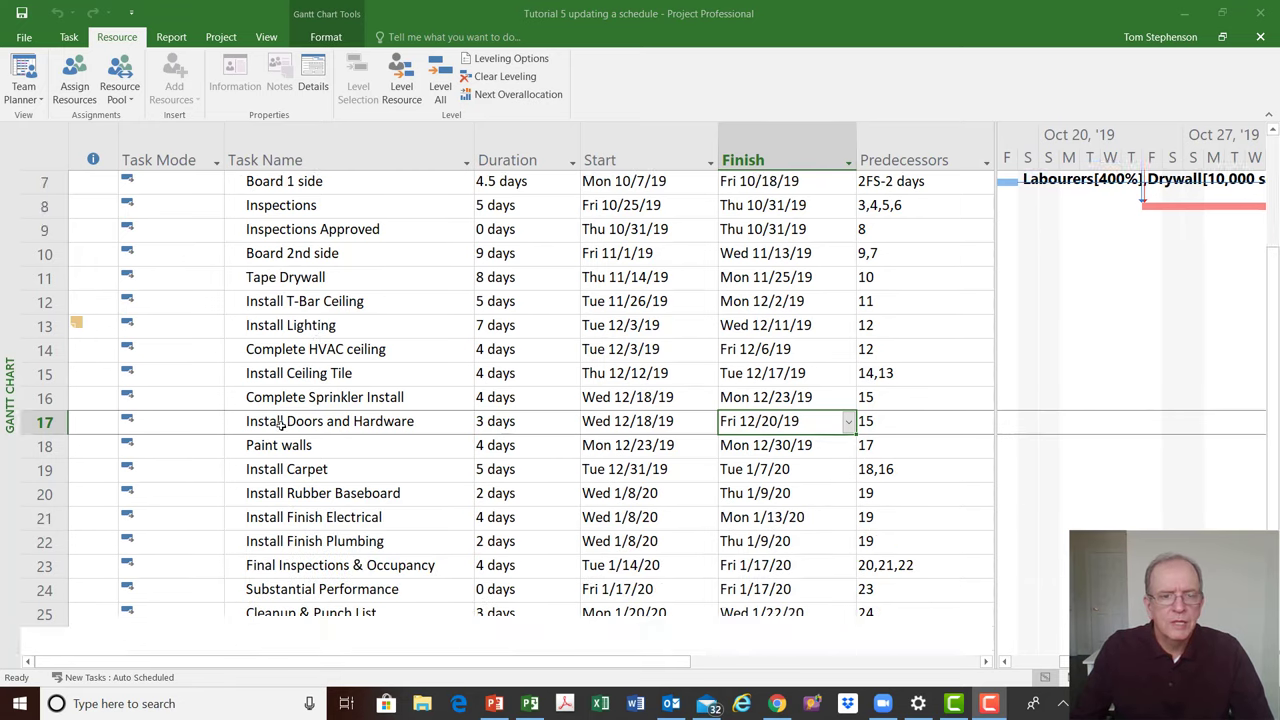
scroll(280, 422, up, 1)
scroll(282, 424, up, 2)
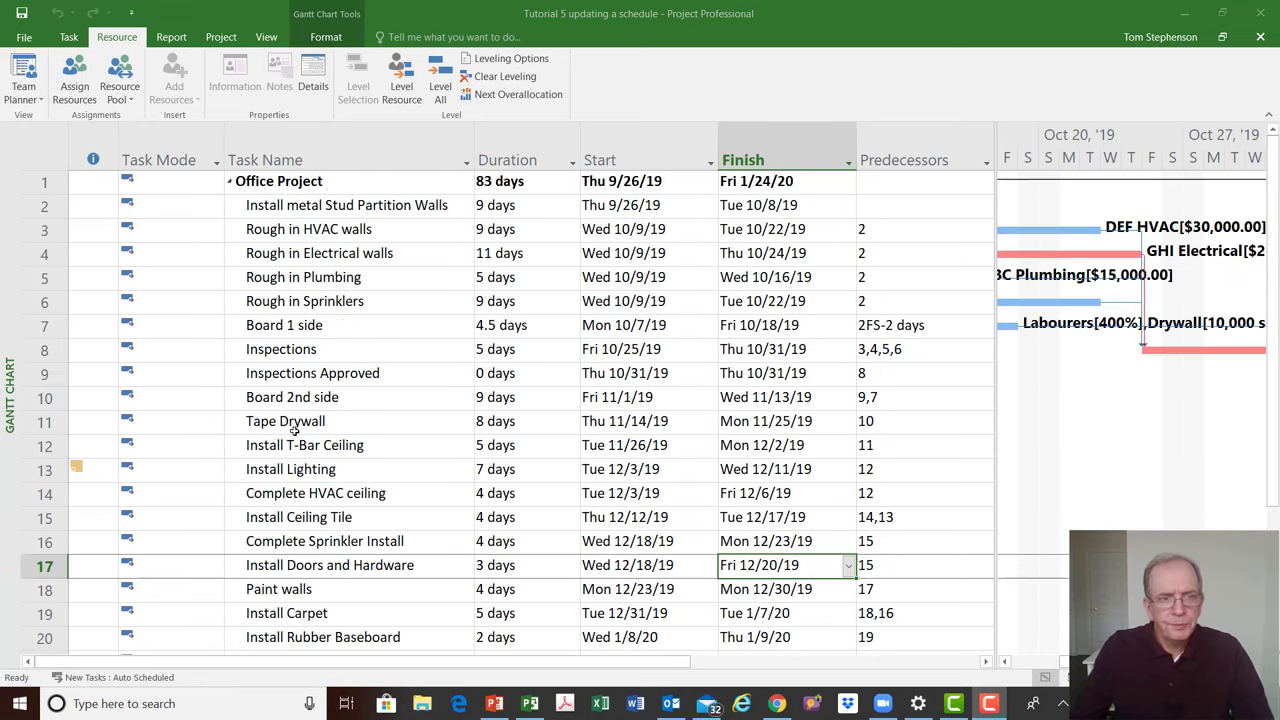
right_click(50, 160)
click(84, 182)
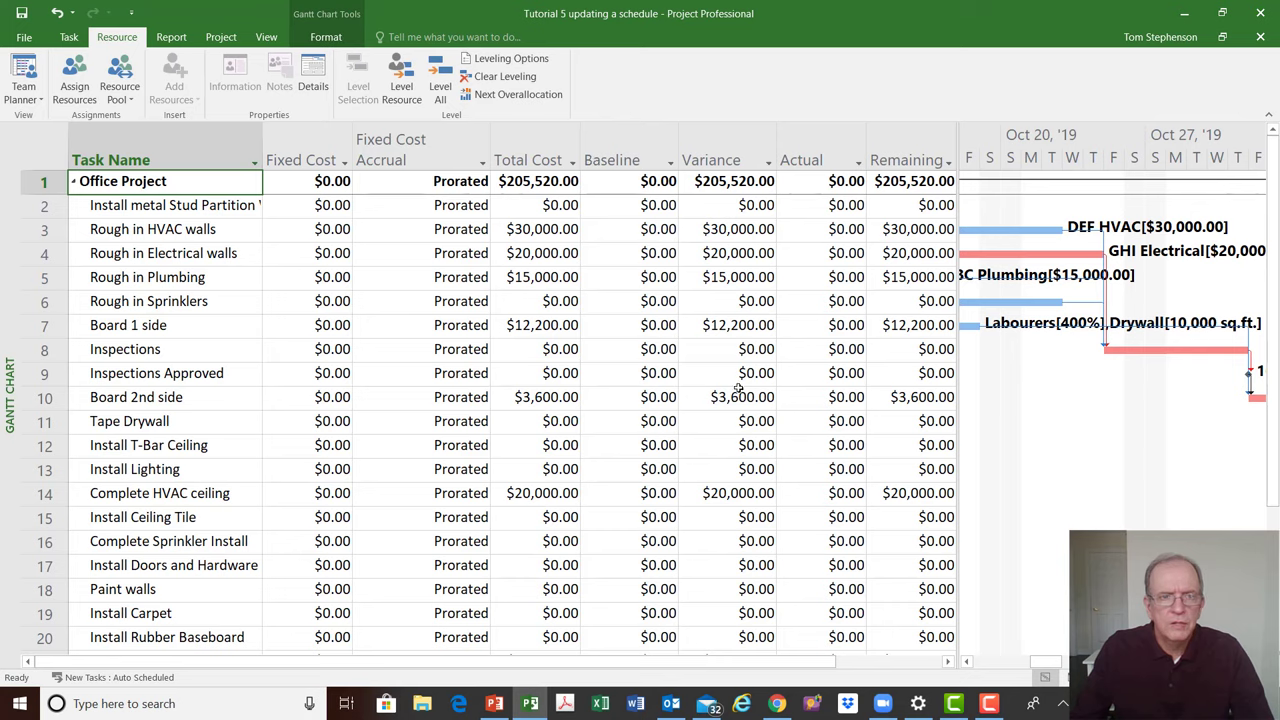
click(45, 148)
right_click(45, 148)
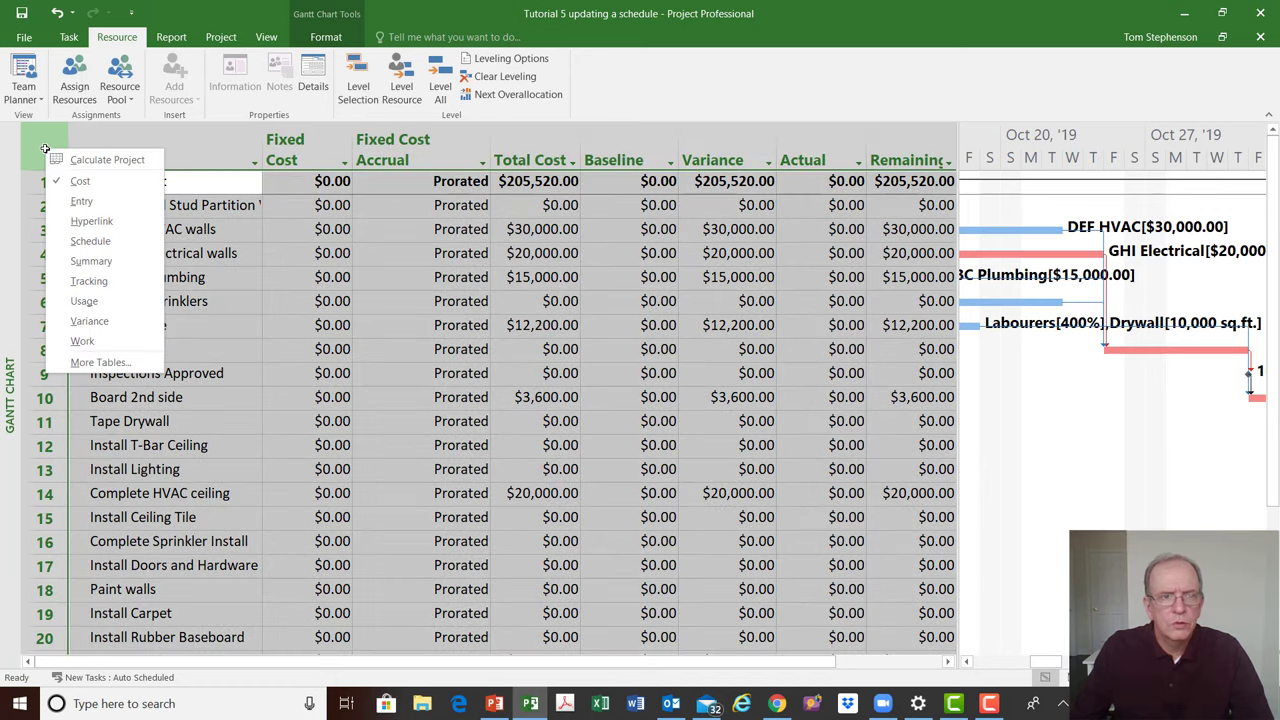
click(80, 202)
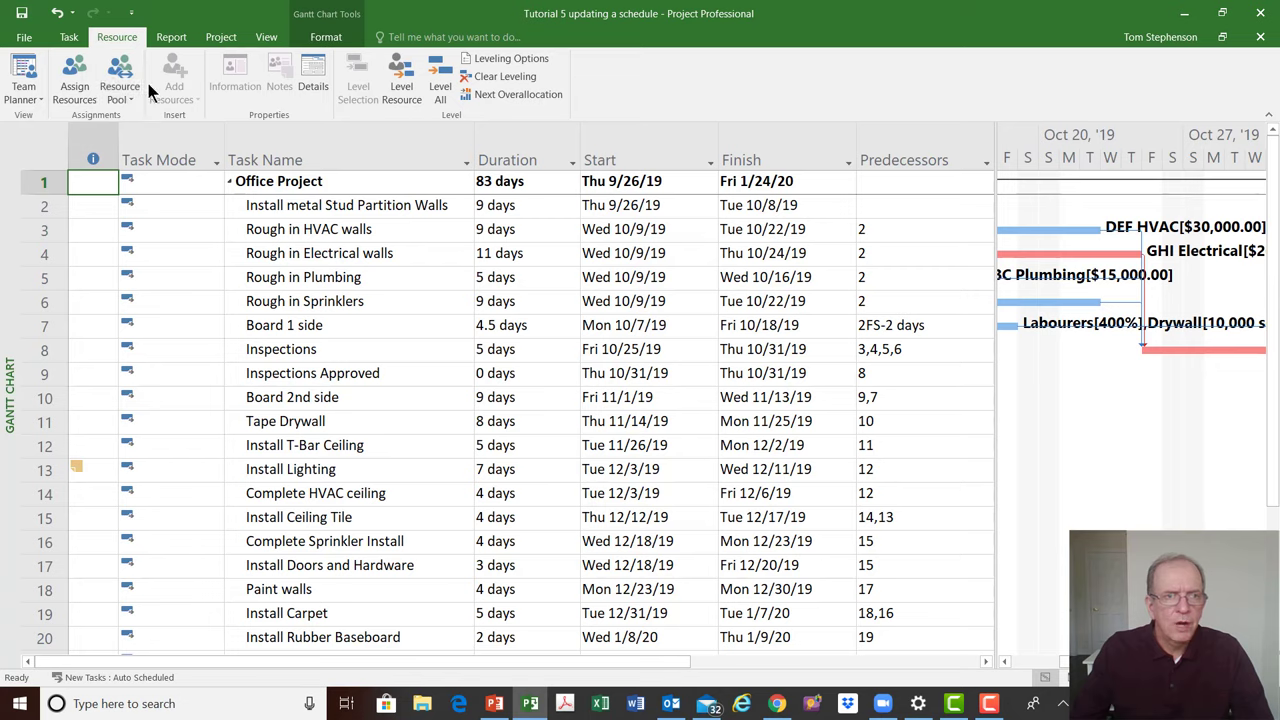
View the Project Information dialog and close it without making changes
click(70, 42)
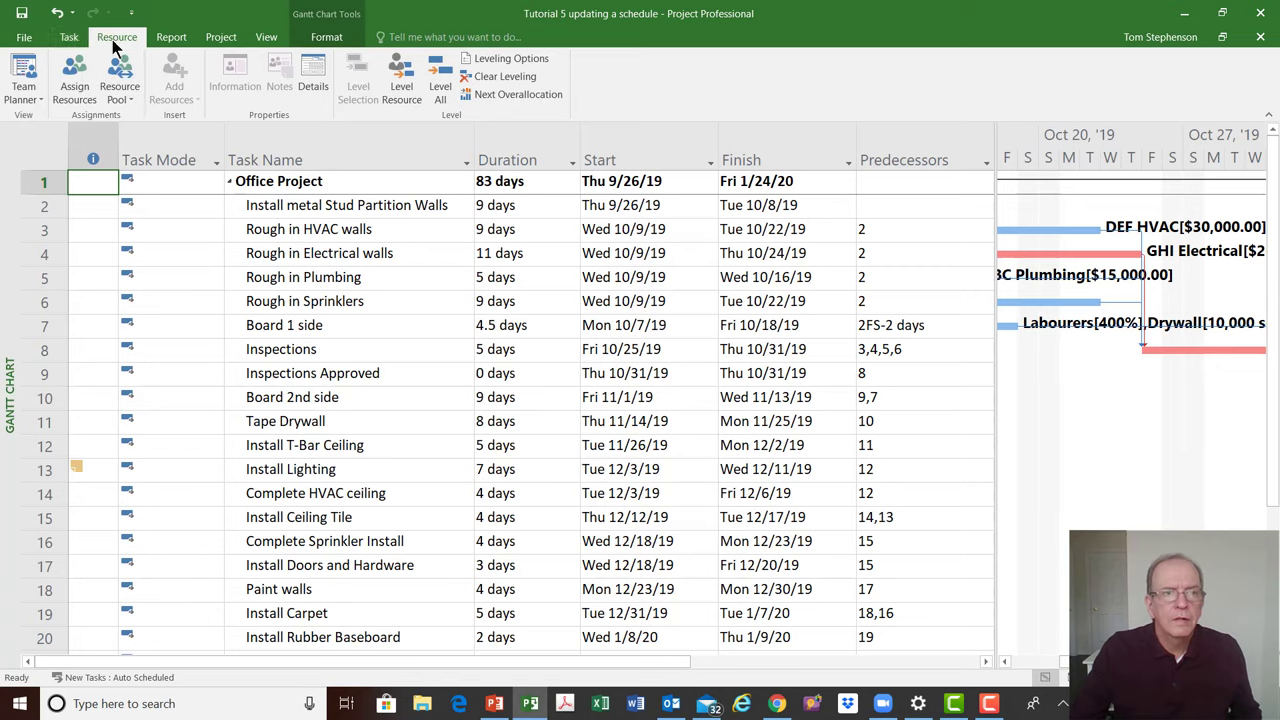
click(227, 41)
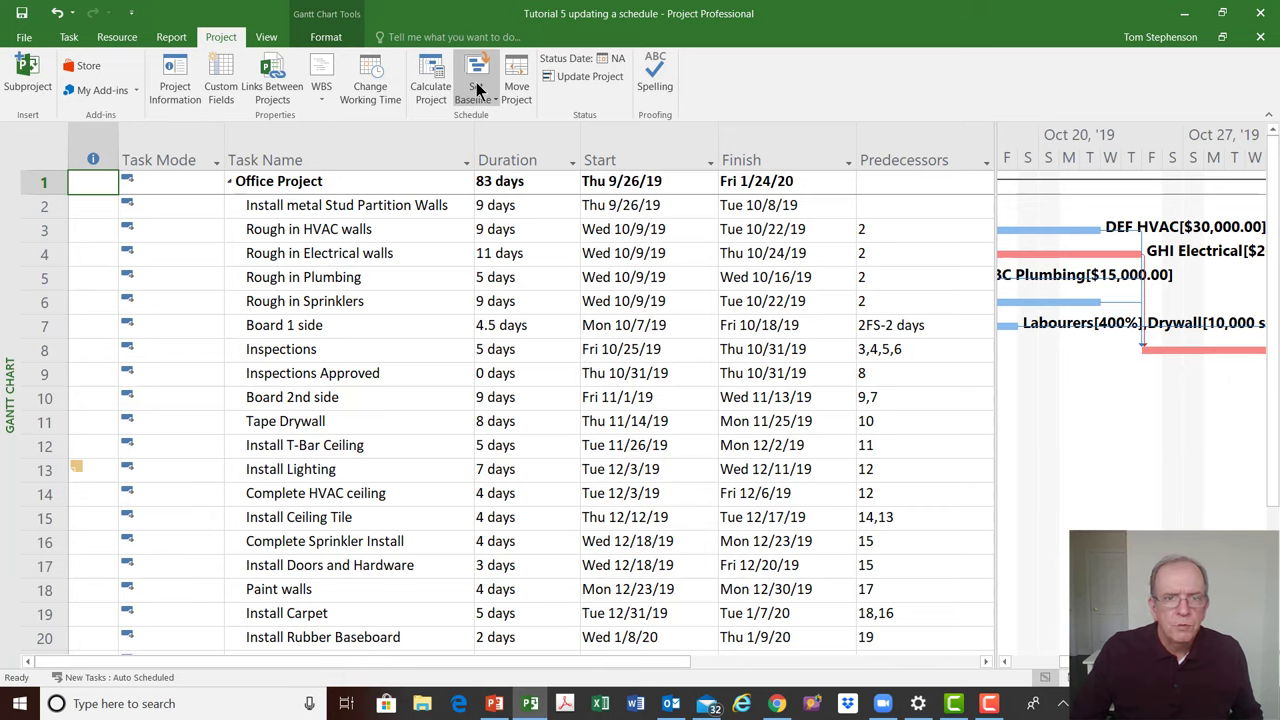
click(177, 73)
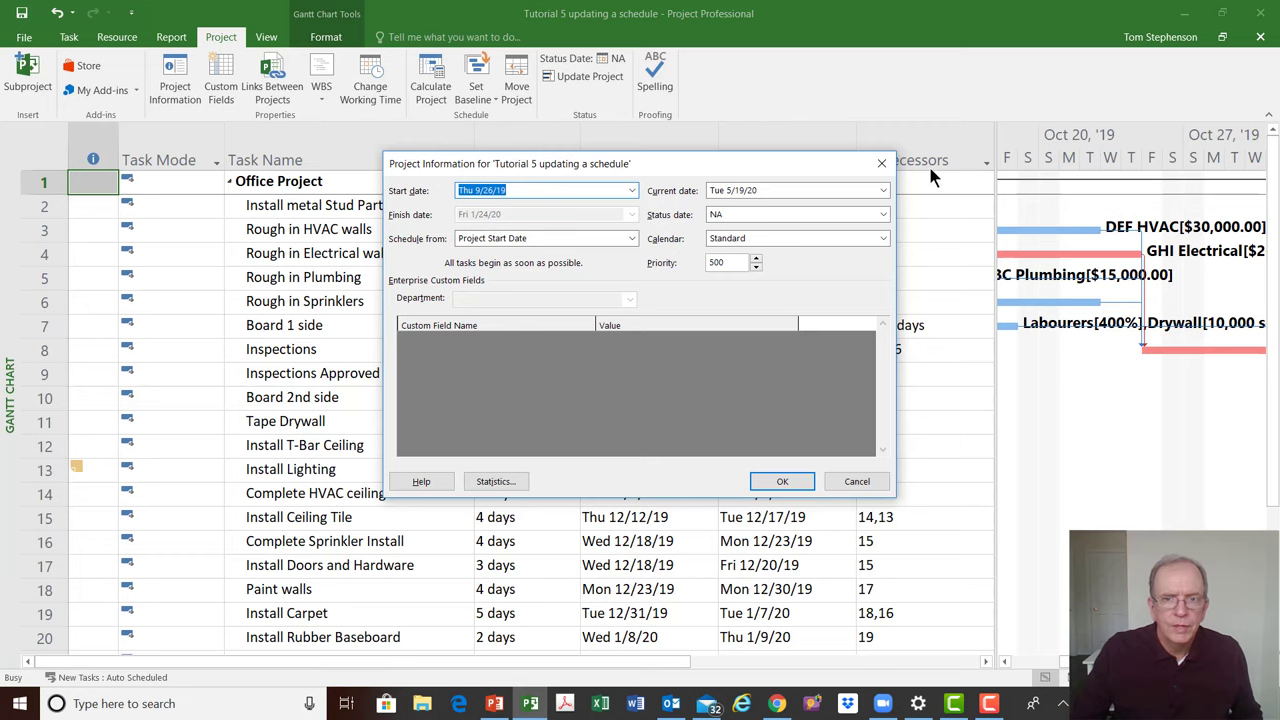
click(881, 164)
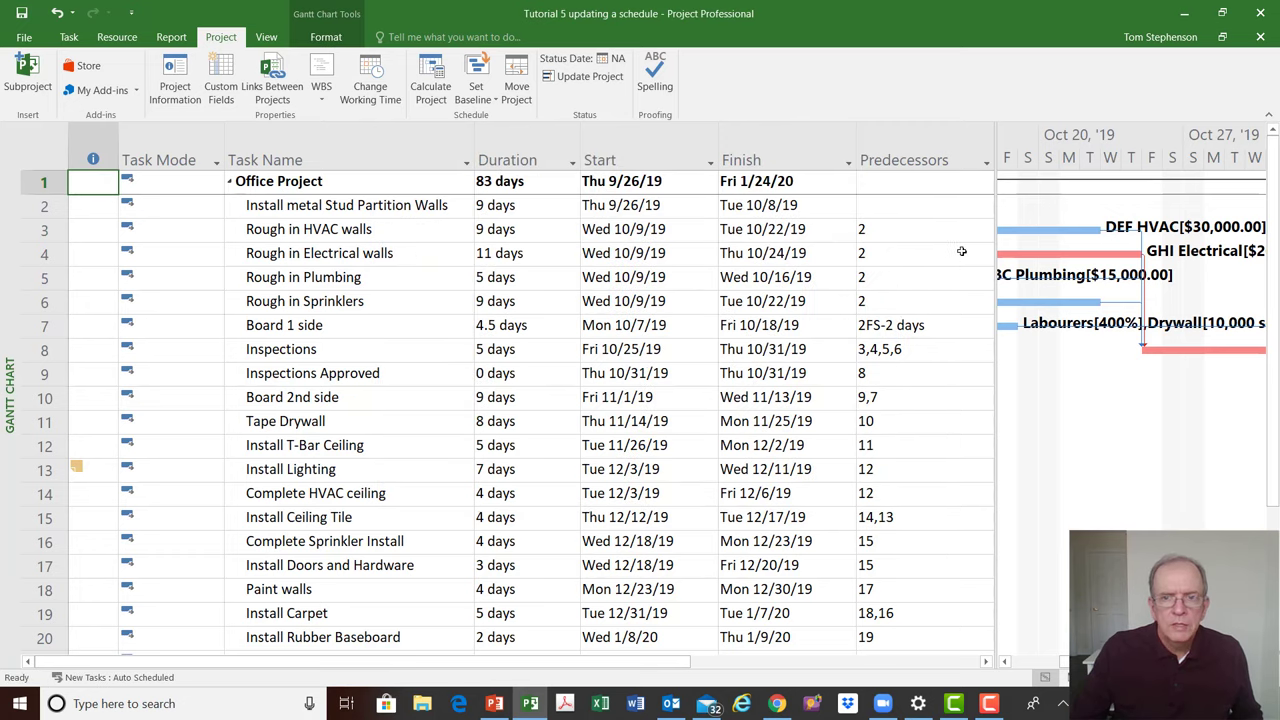
Widen the Gantt chart area slightly and view the Set Baseline options for the project
drag(996, 248, 979, 248)
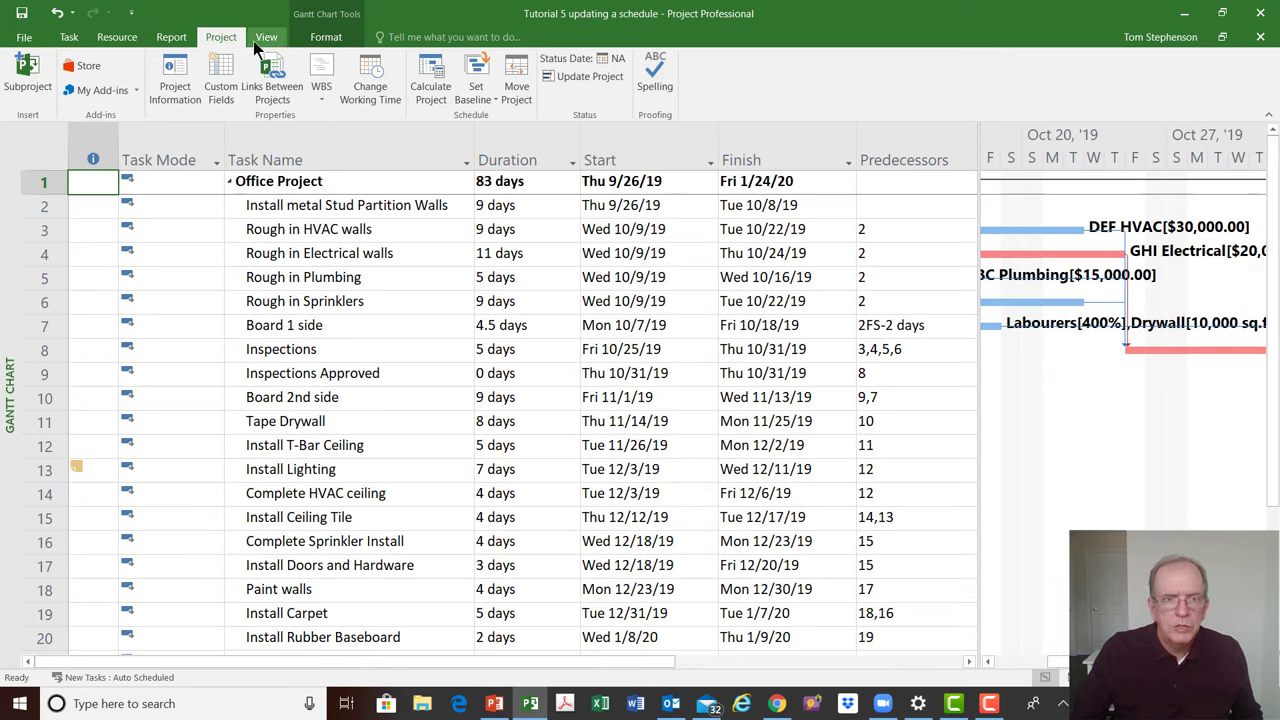
click(483, 96)
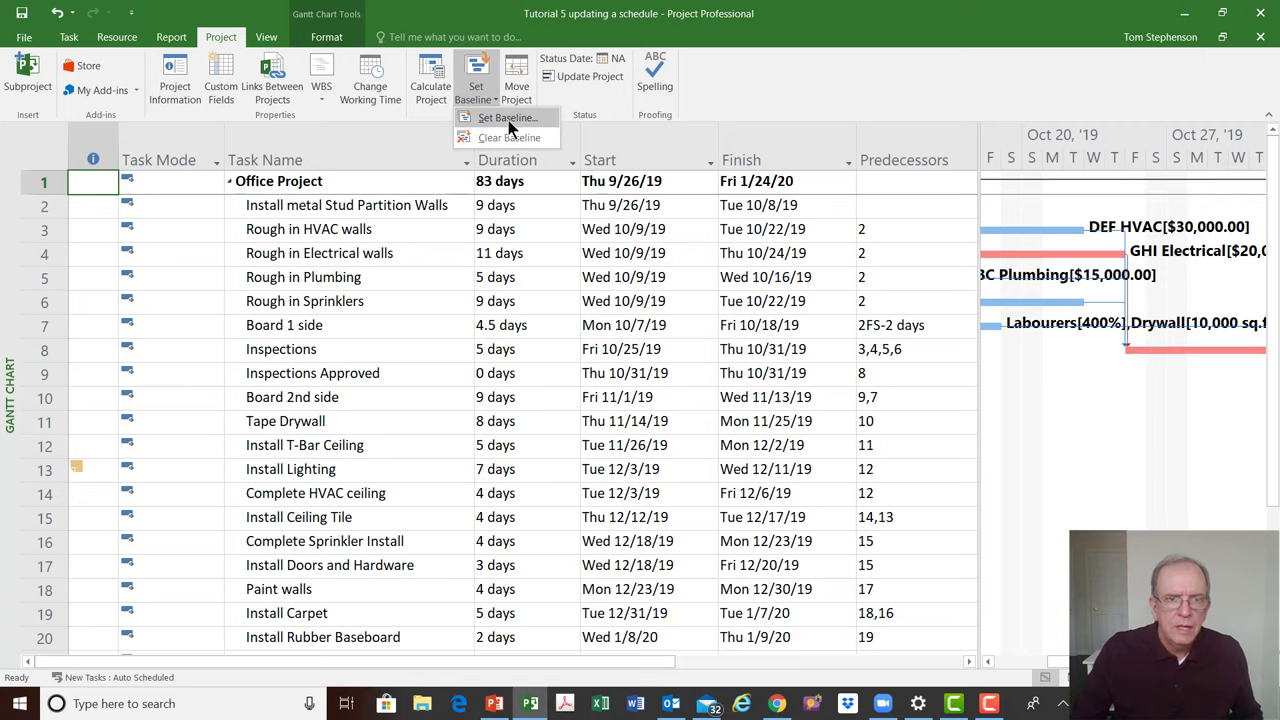
click(508, 118)
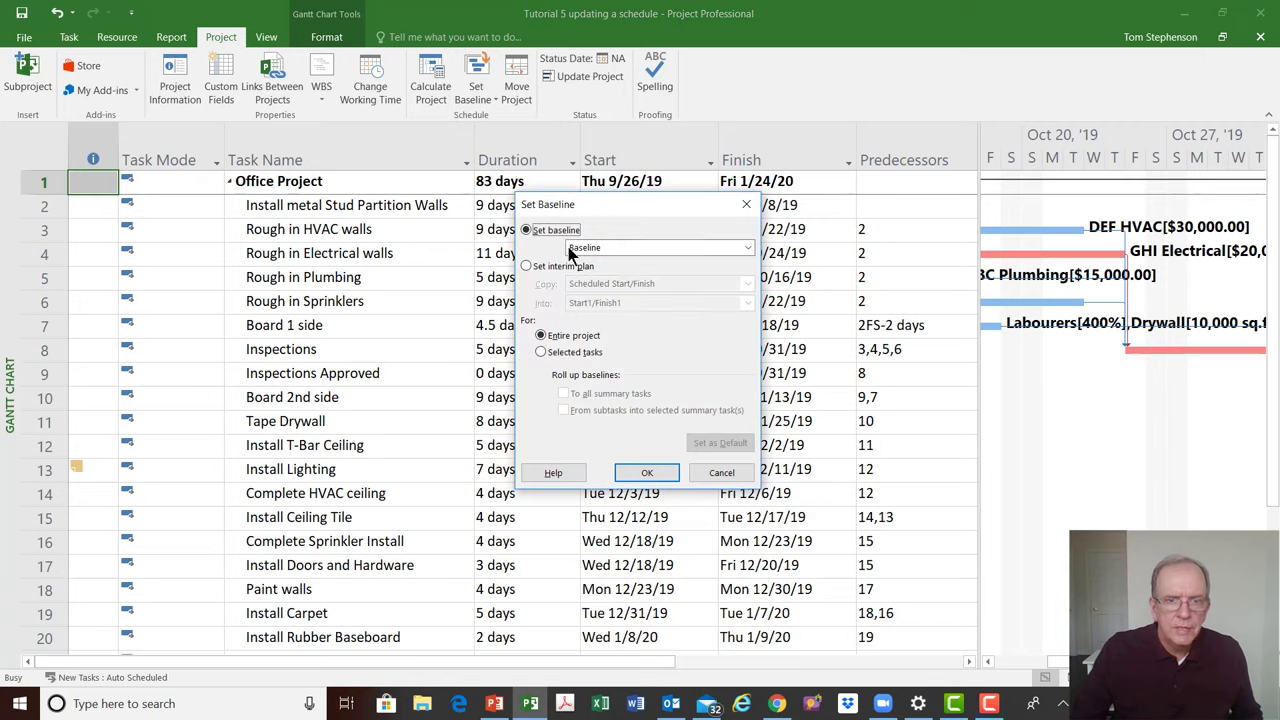
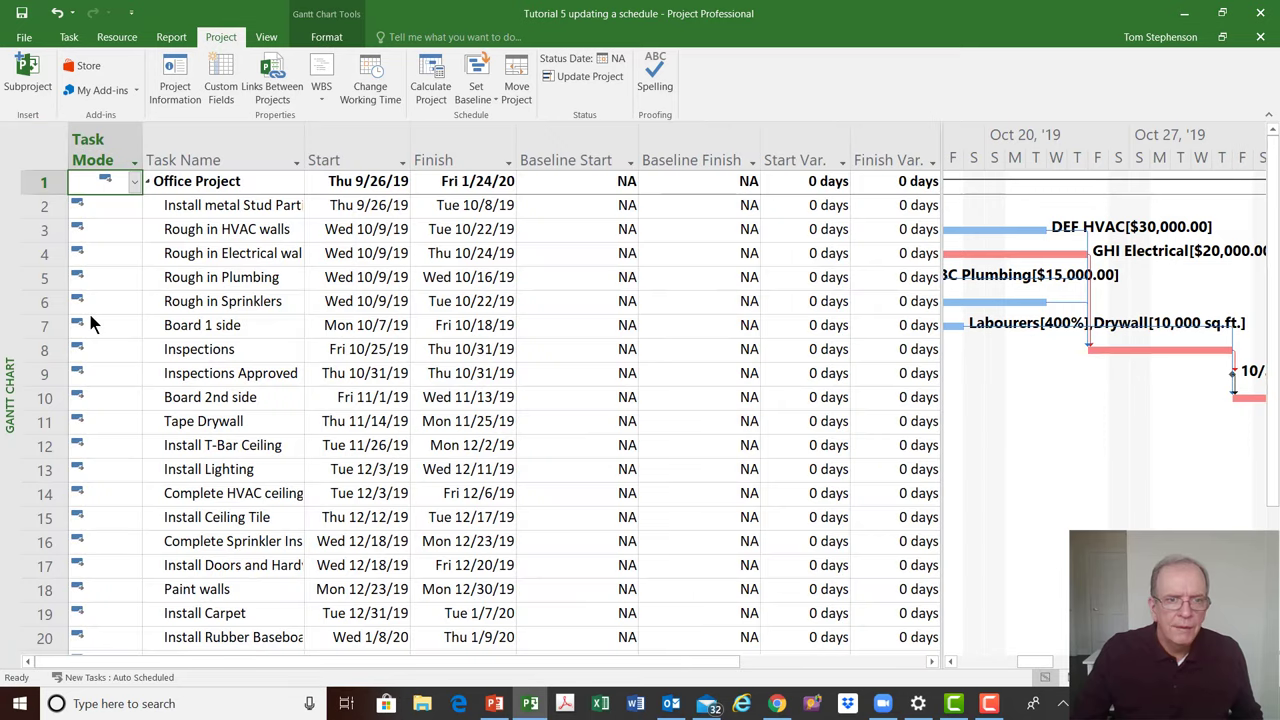
Check the Baseline Start and Baseline Finish columns, and set the Baseline for the entire project
click(567, 142)
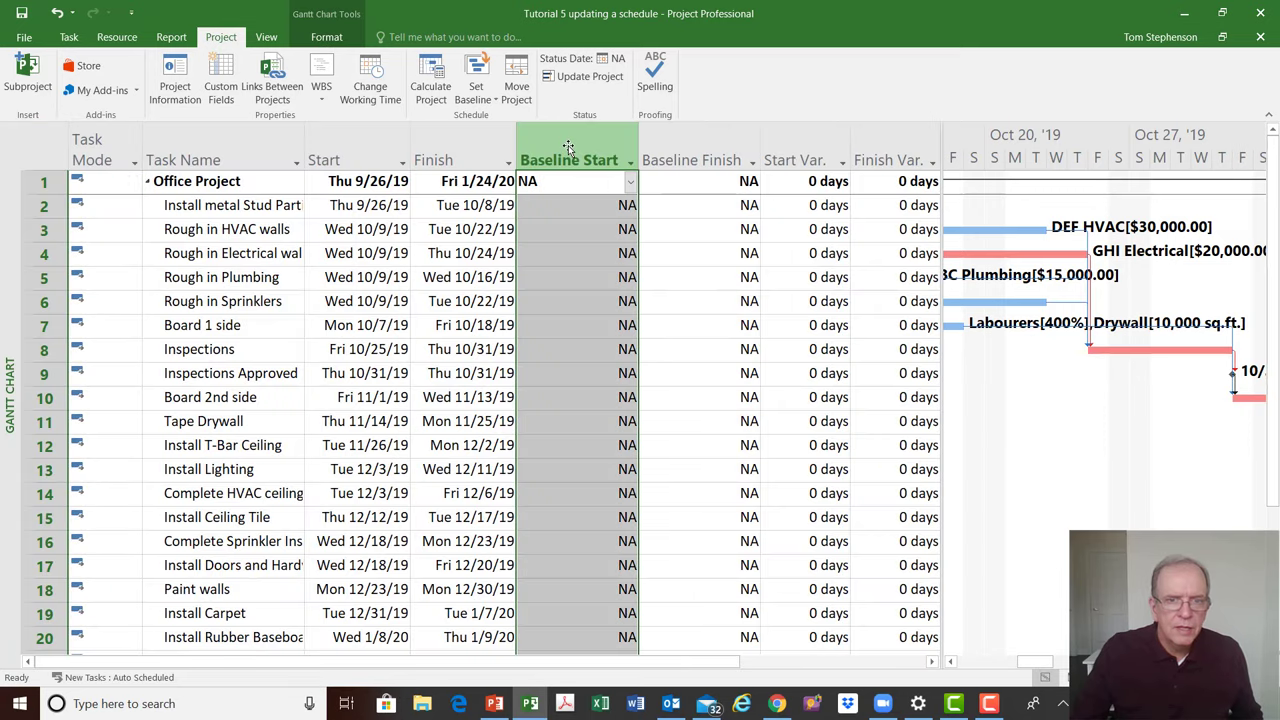
click(691, 150)
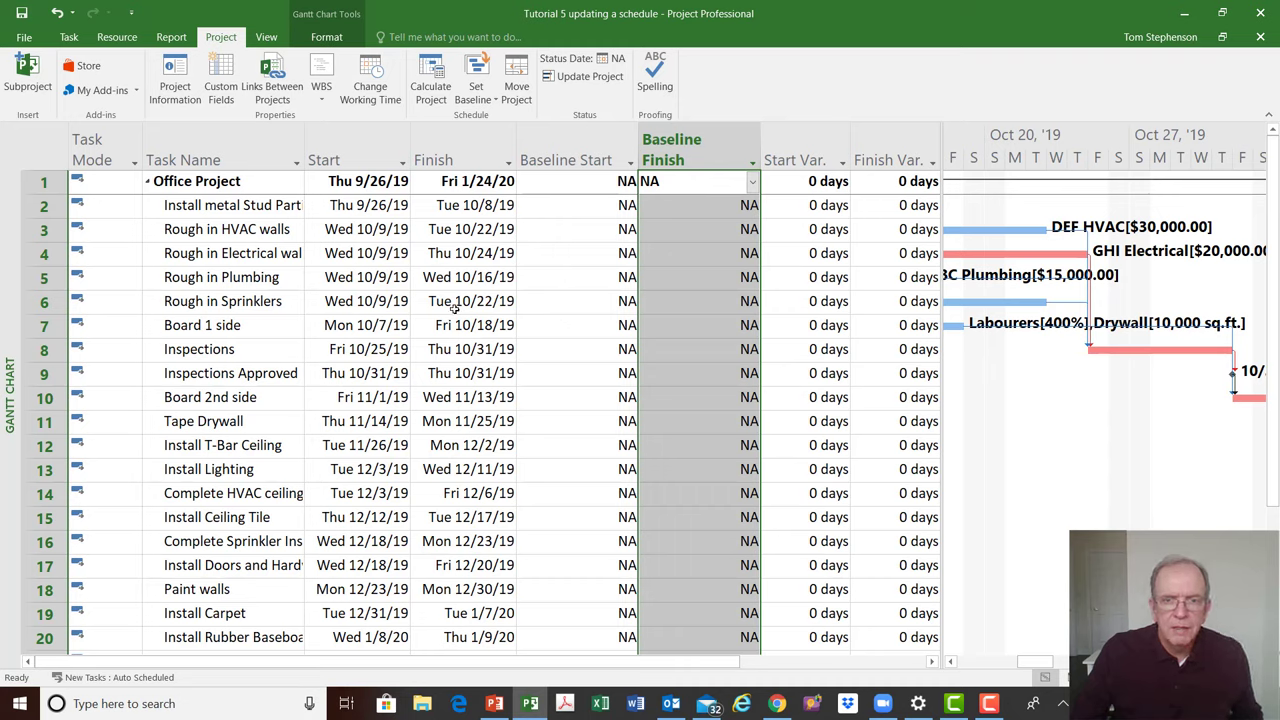
click(483, 101)
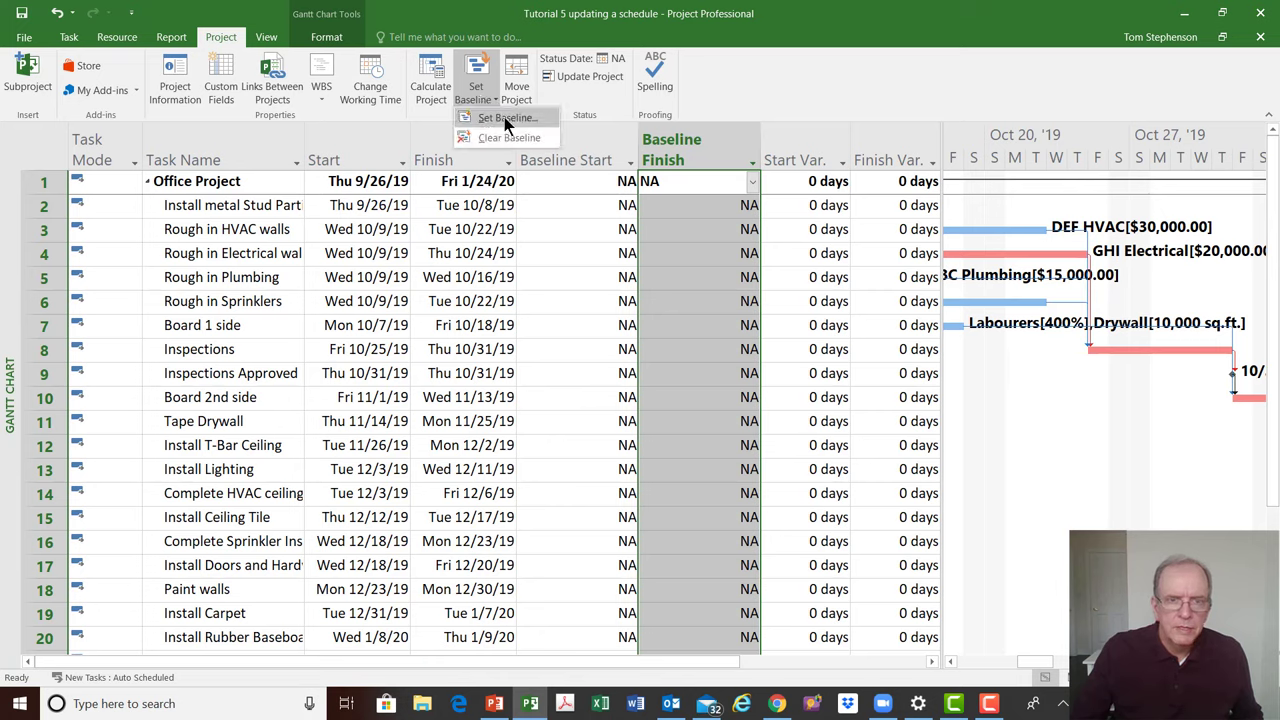
click(505, 119)
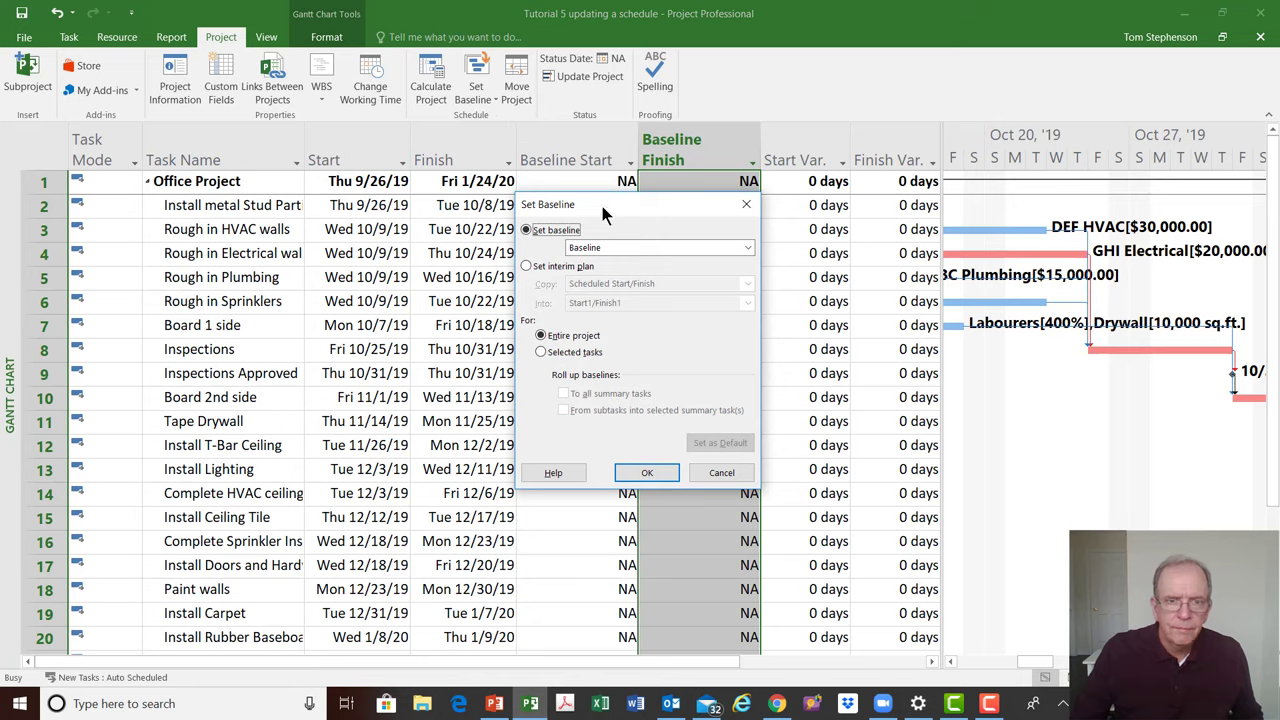
drag(602, 207, 952, 74)
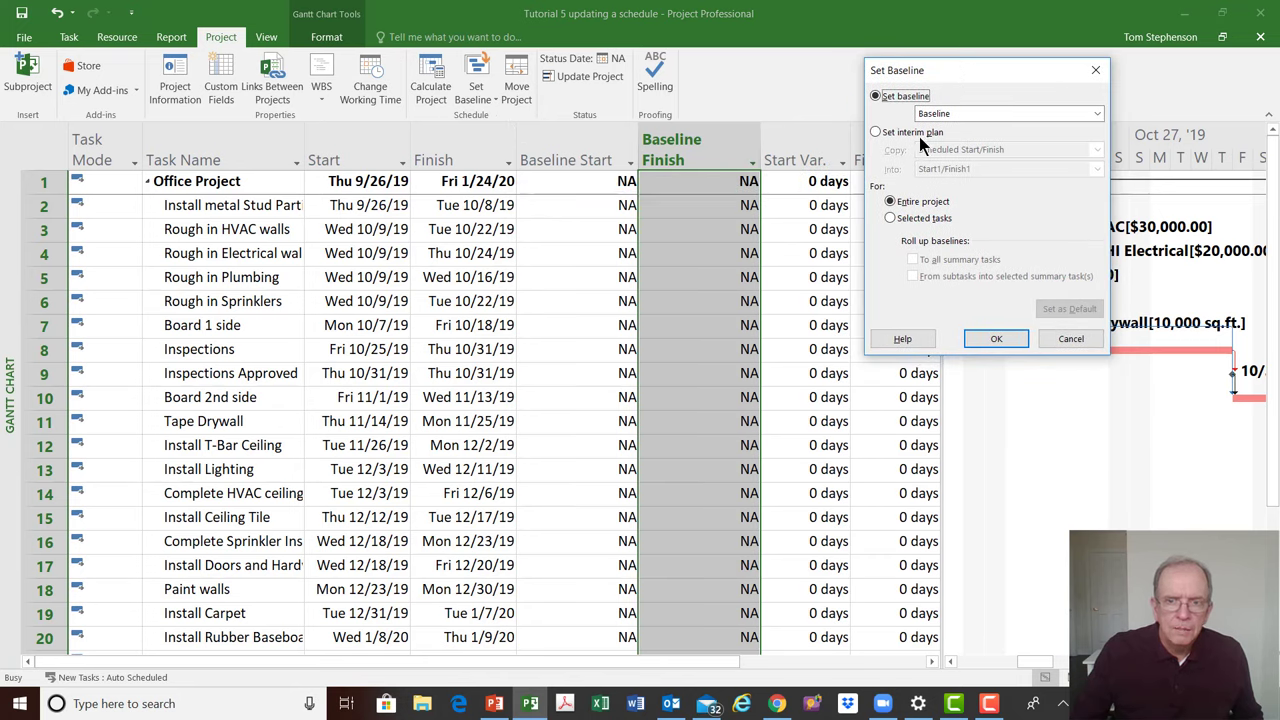
click(993, 339)
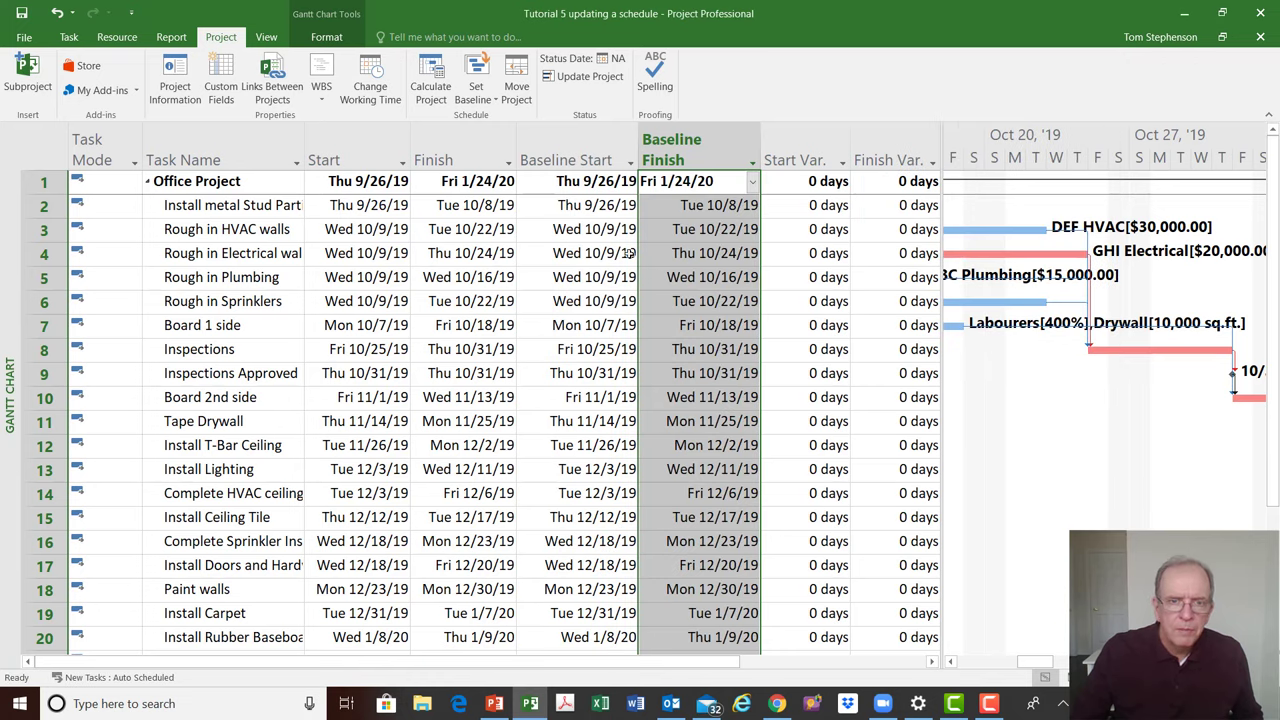
Compare the Start and Finish columns with Baseline Start and Baseline Finish, and check the start variance of the Rough in HVAC walls task
click(352, 150)
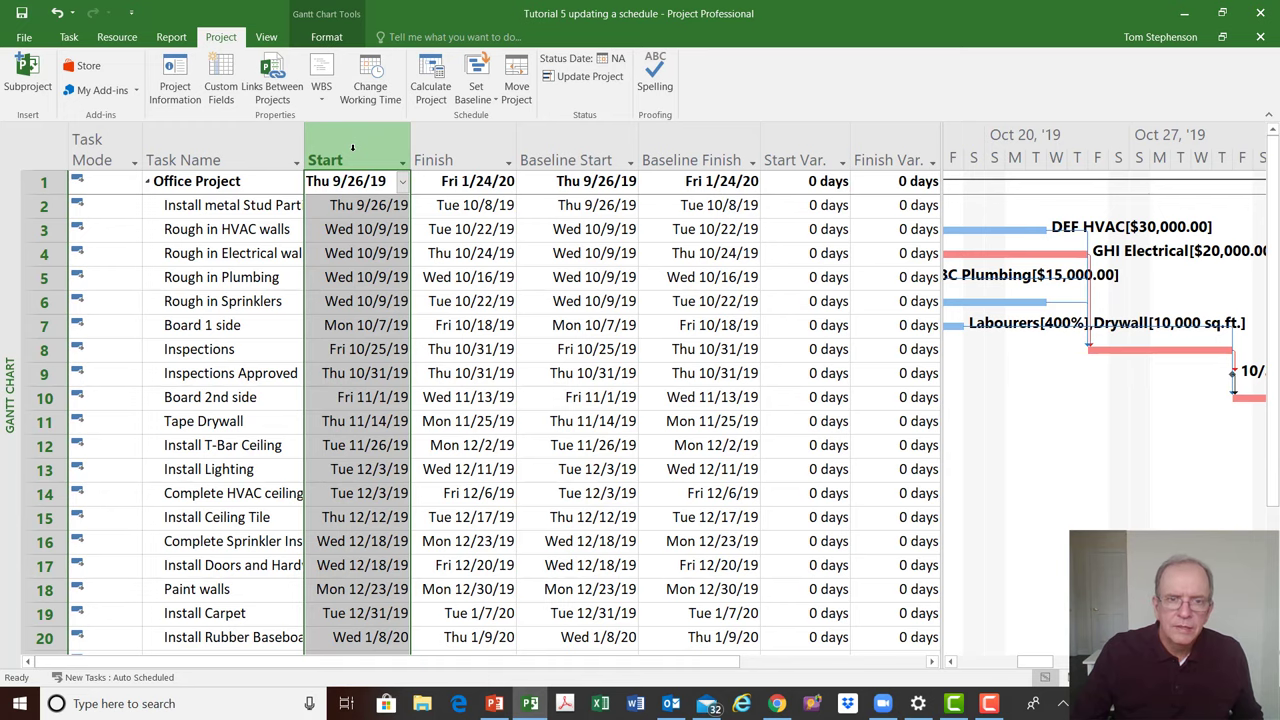
click(575, 150)
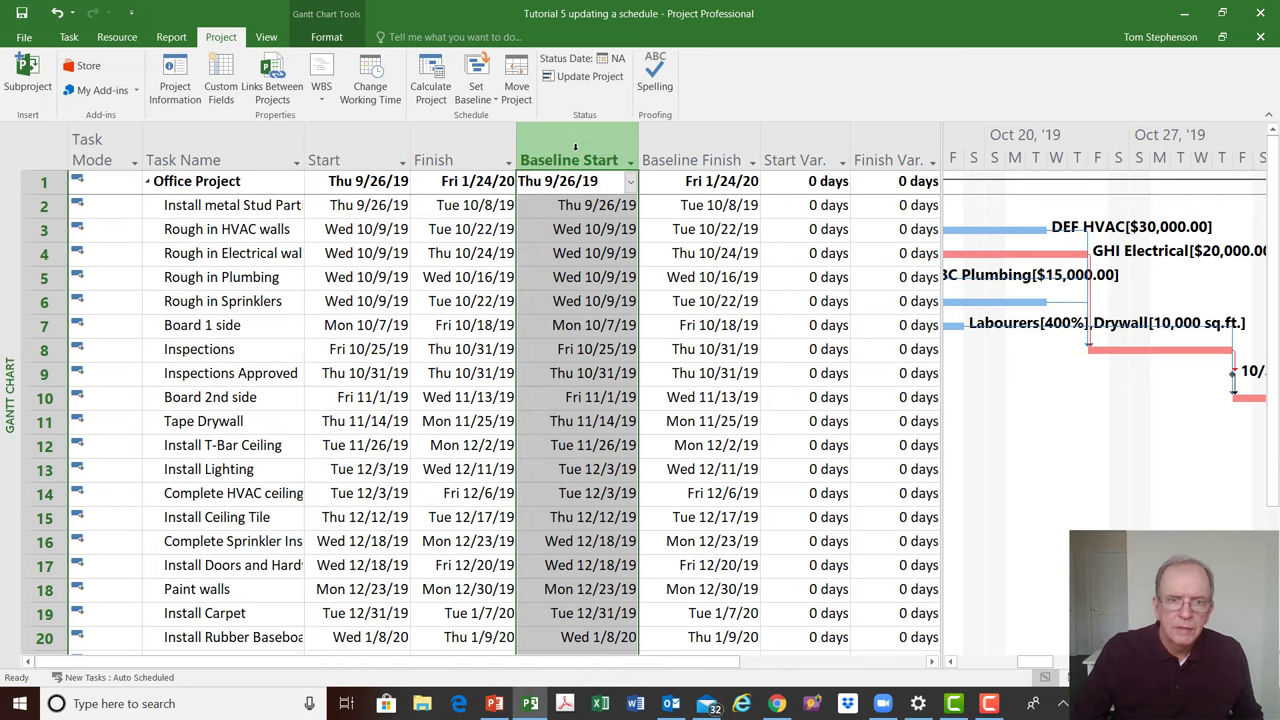
click(466, 150)
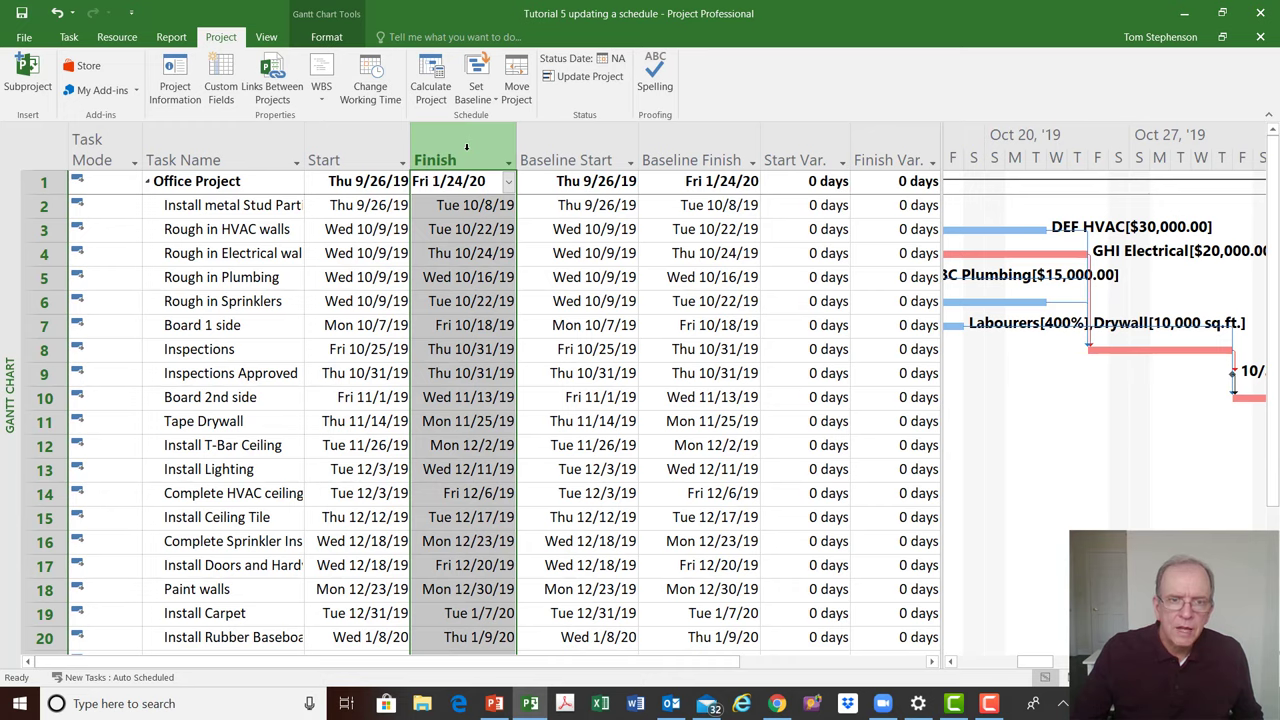
click(680, 152)
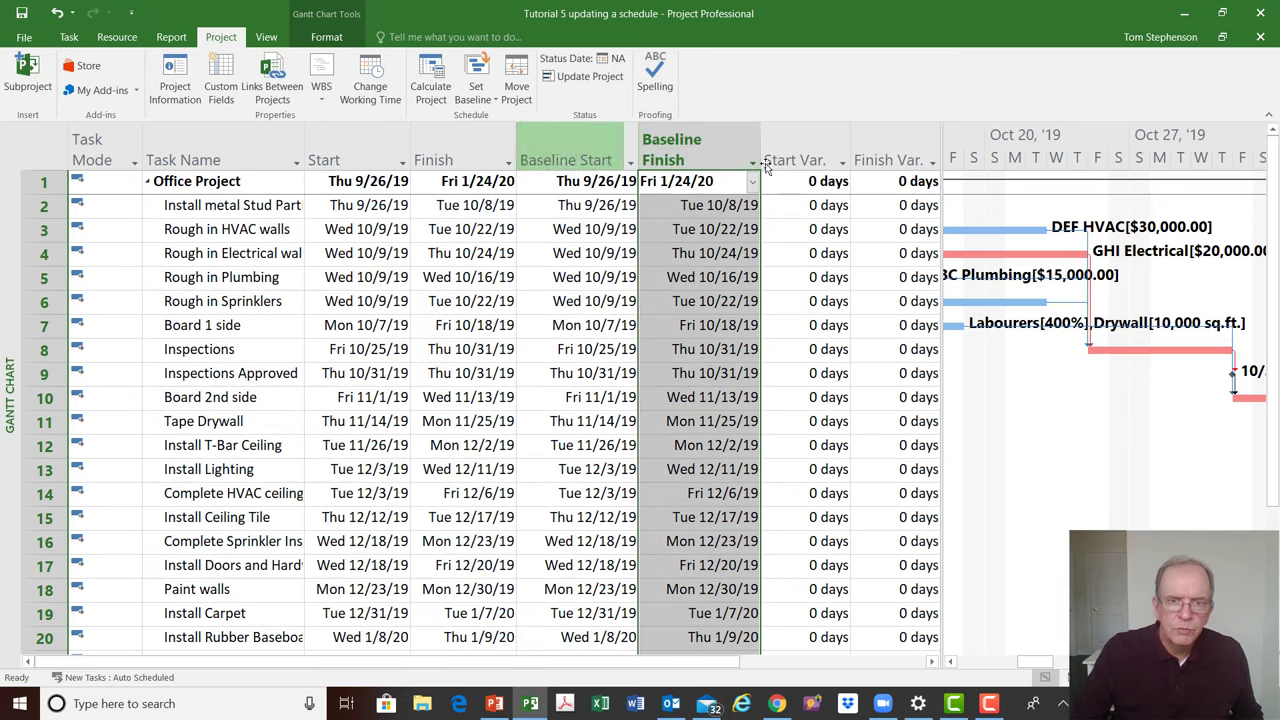
click(830, 230)
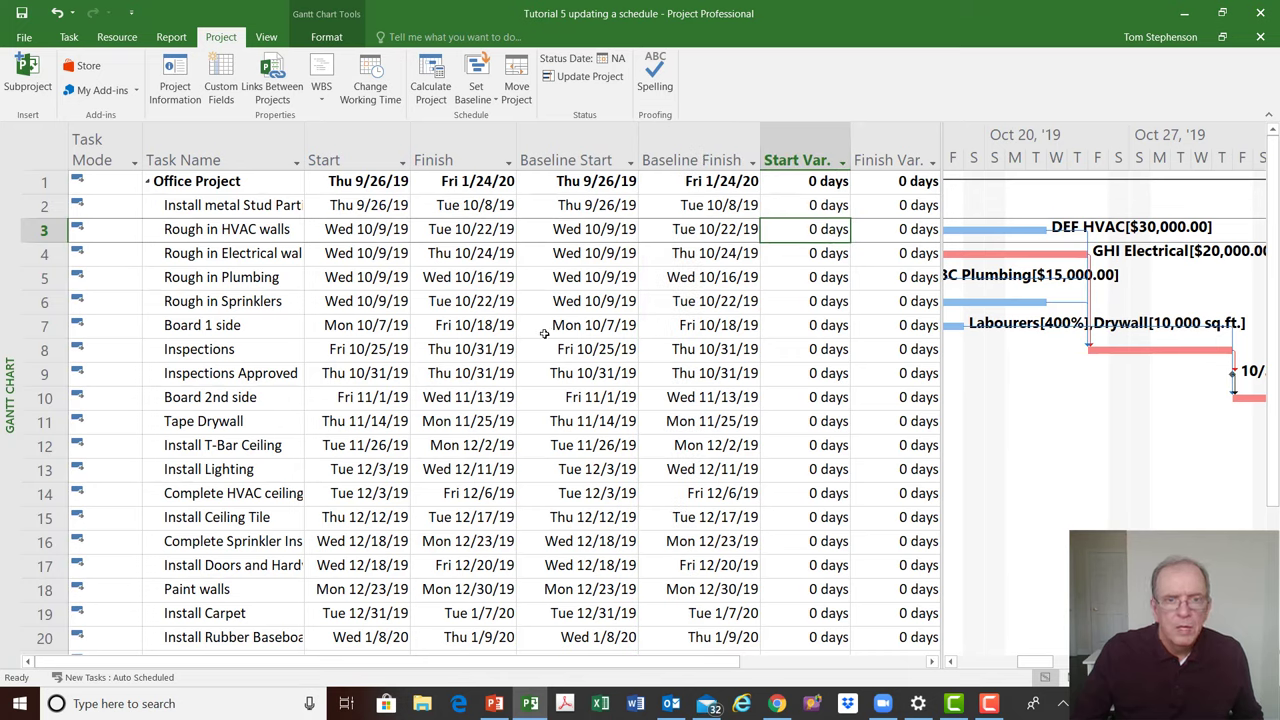
click(584, 143)
click(676, 145)
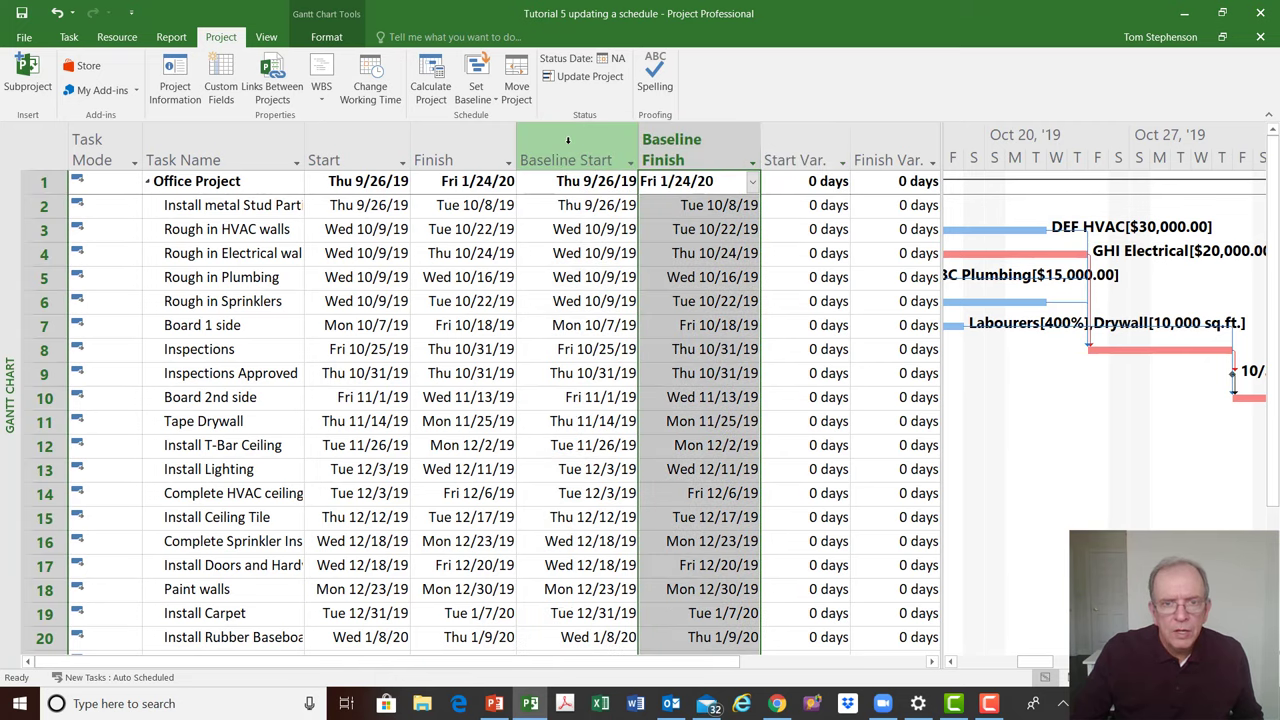
click(605, 152)
click(676, 140)
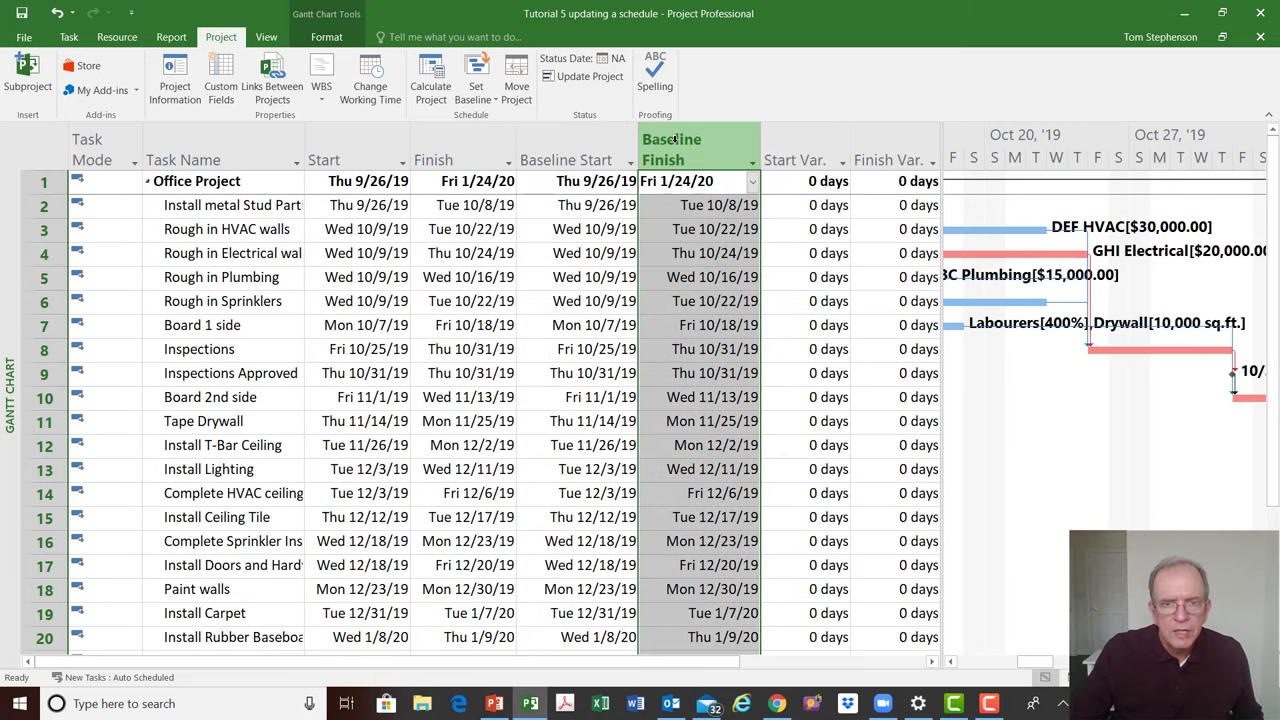
click(323, 155)
click(437, 153)
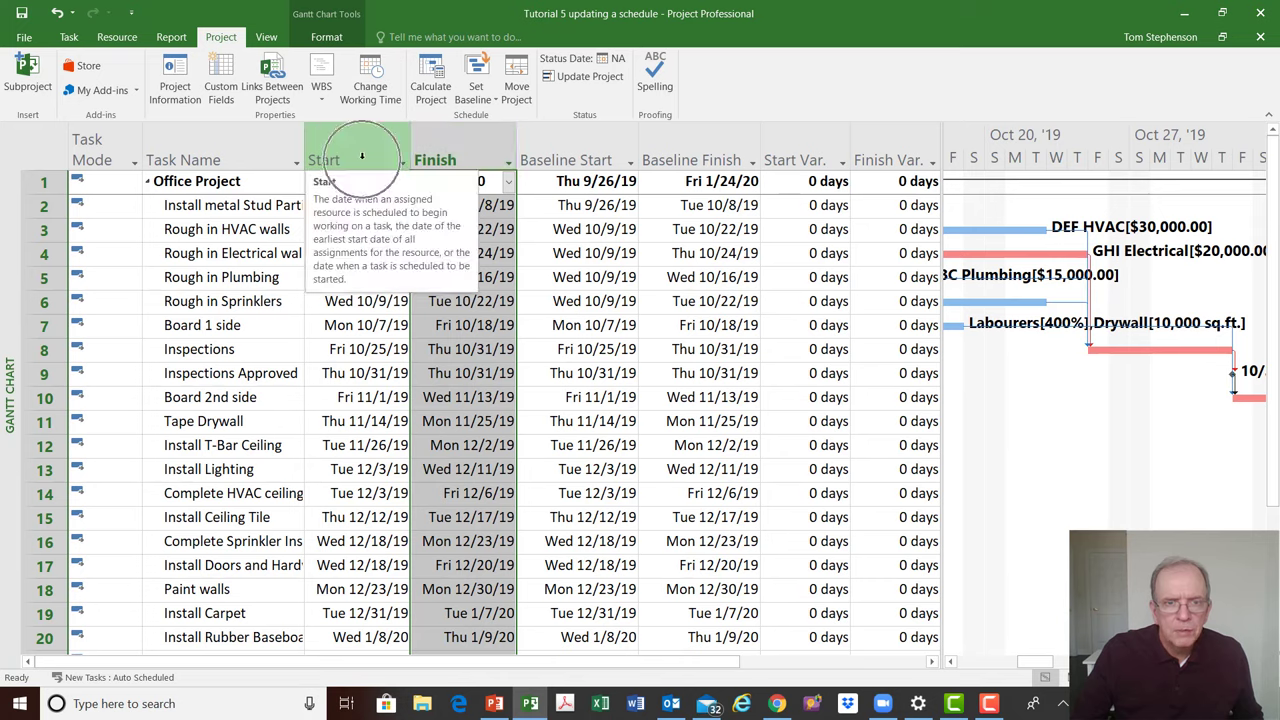
click(545, 158)
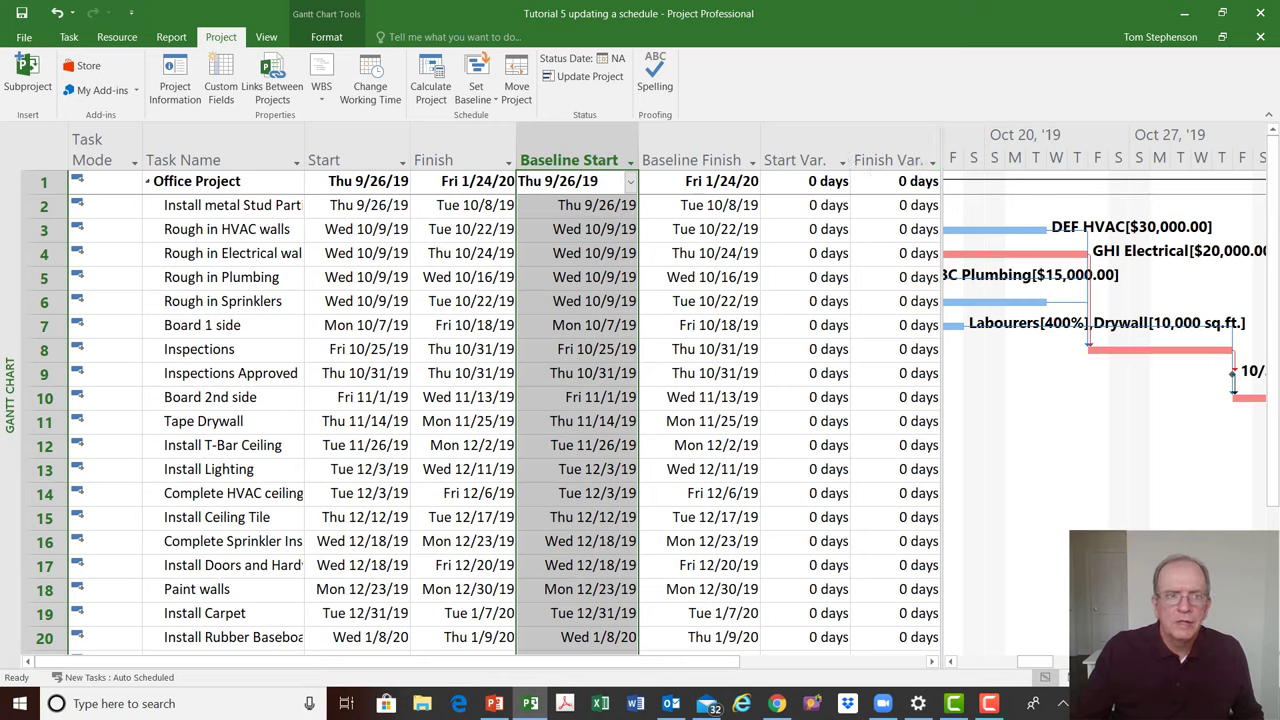
click(57, 13)
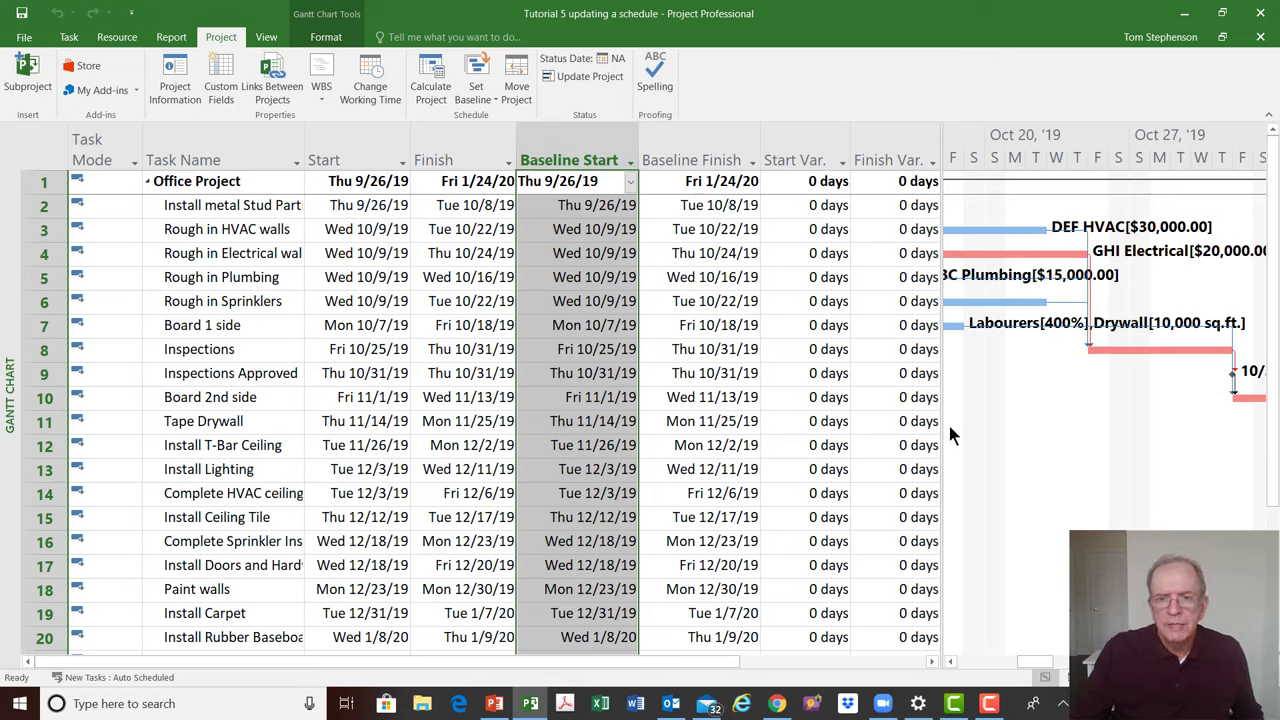
Widen the Gantt chart area and examine the task bars from the project start through late October 2019
drag(942, 422, 757, 425)
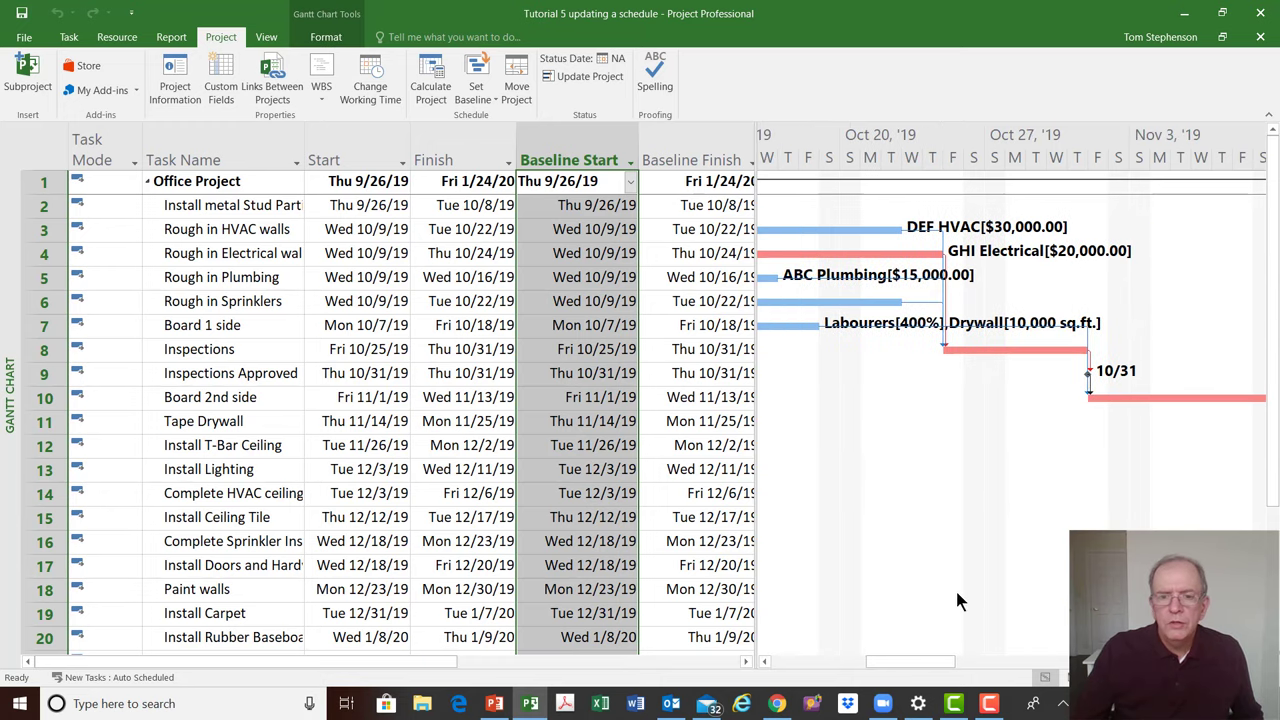
drag(874, 662, 793, 668)
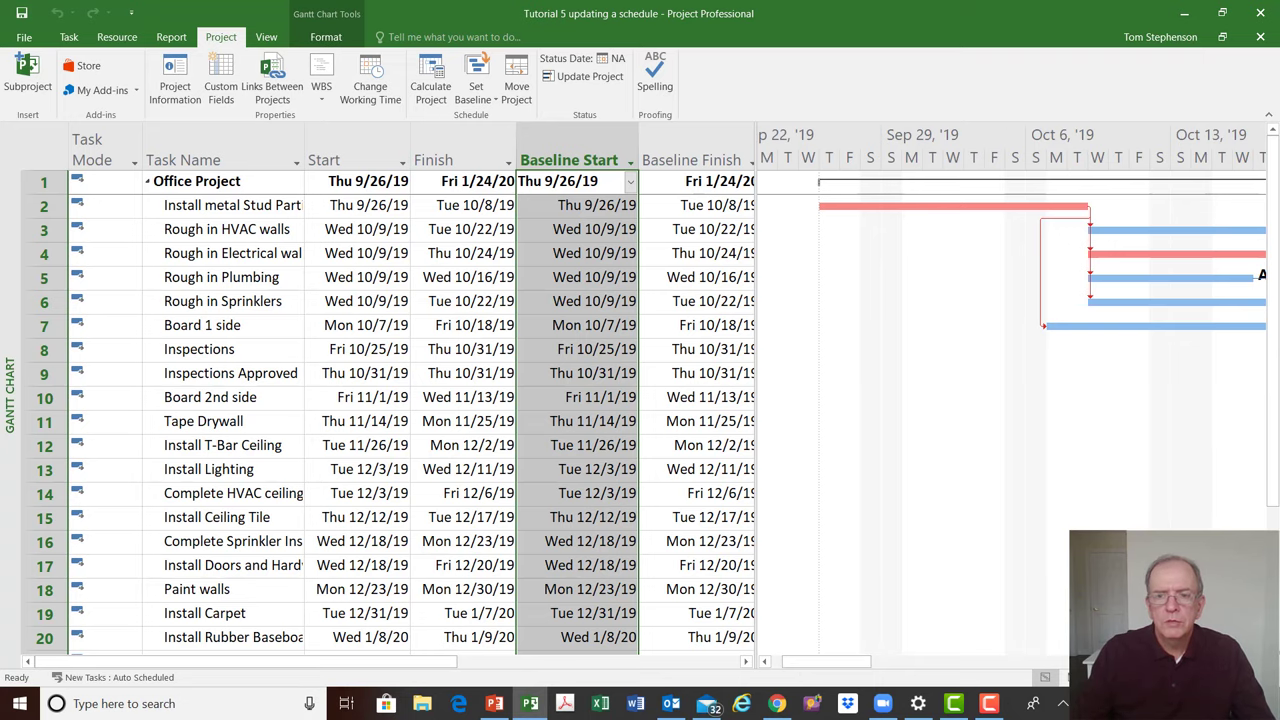
scroll(1011, 398, right, 2)
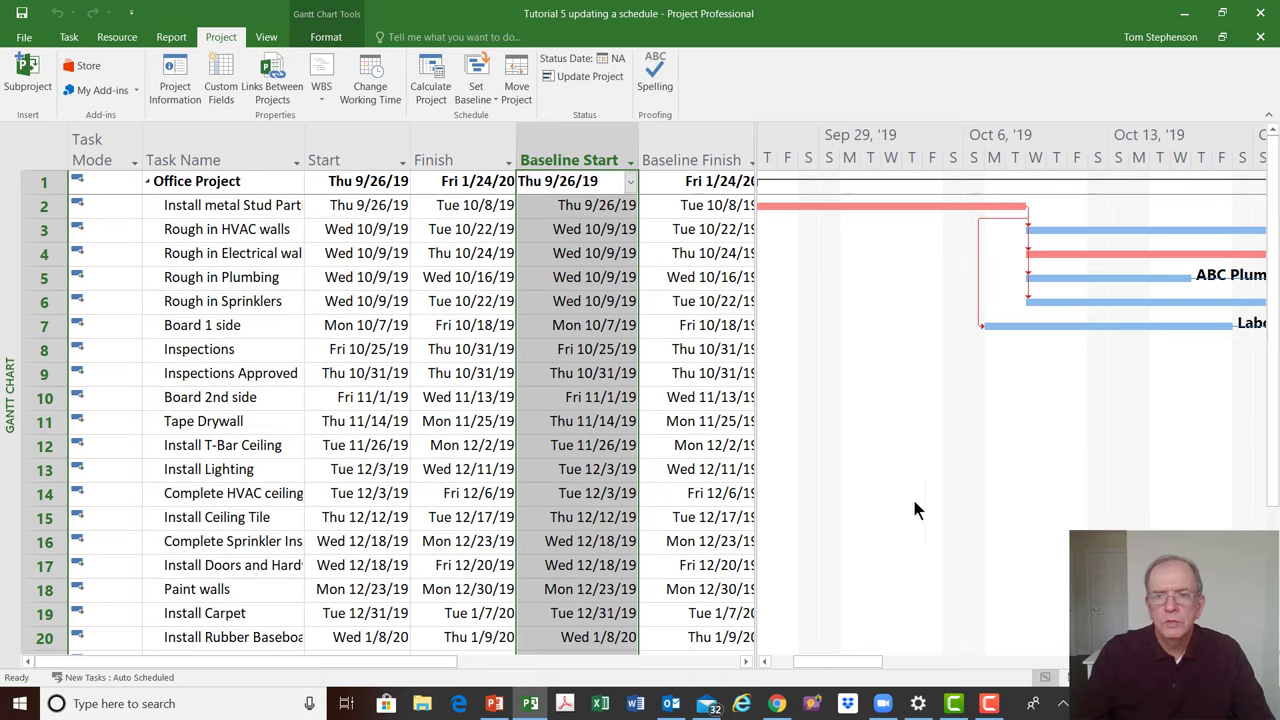
scroll(1011, 398, right, 8)
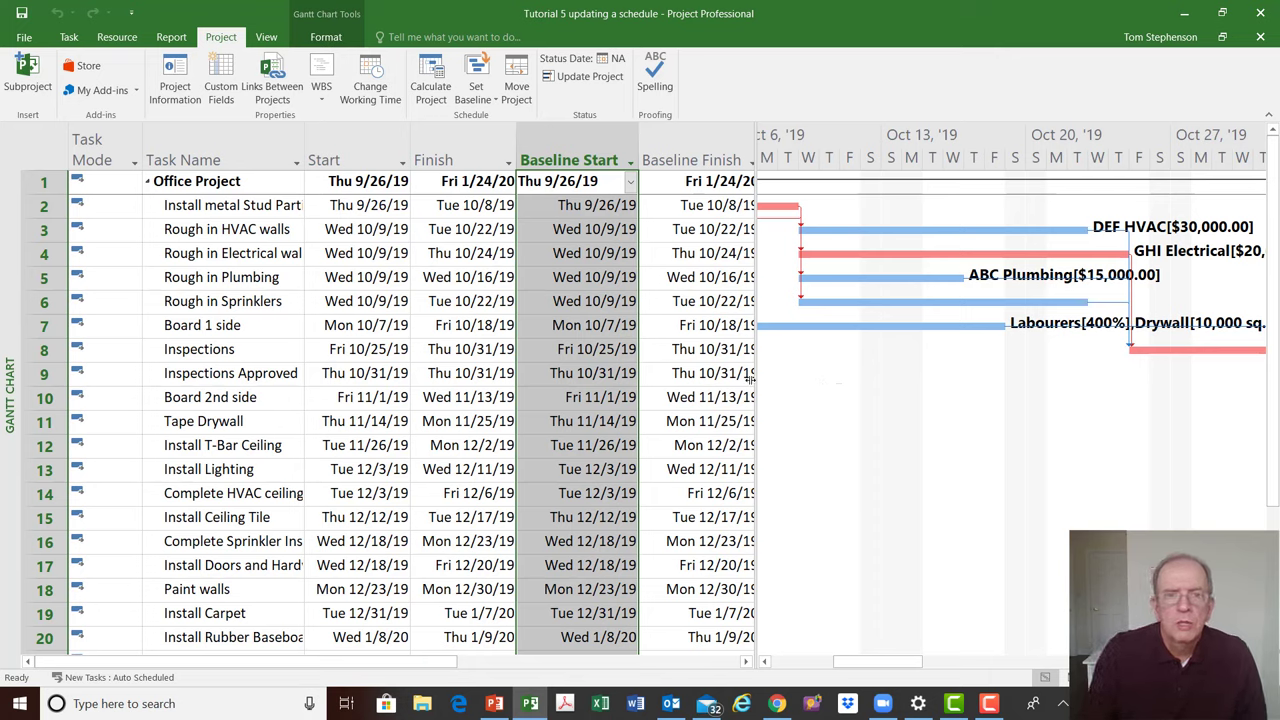
View the status date setting in the project information and leave it unedited
click(614, 62)
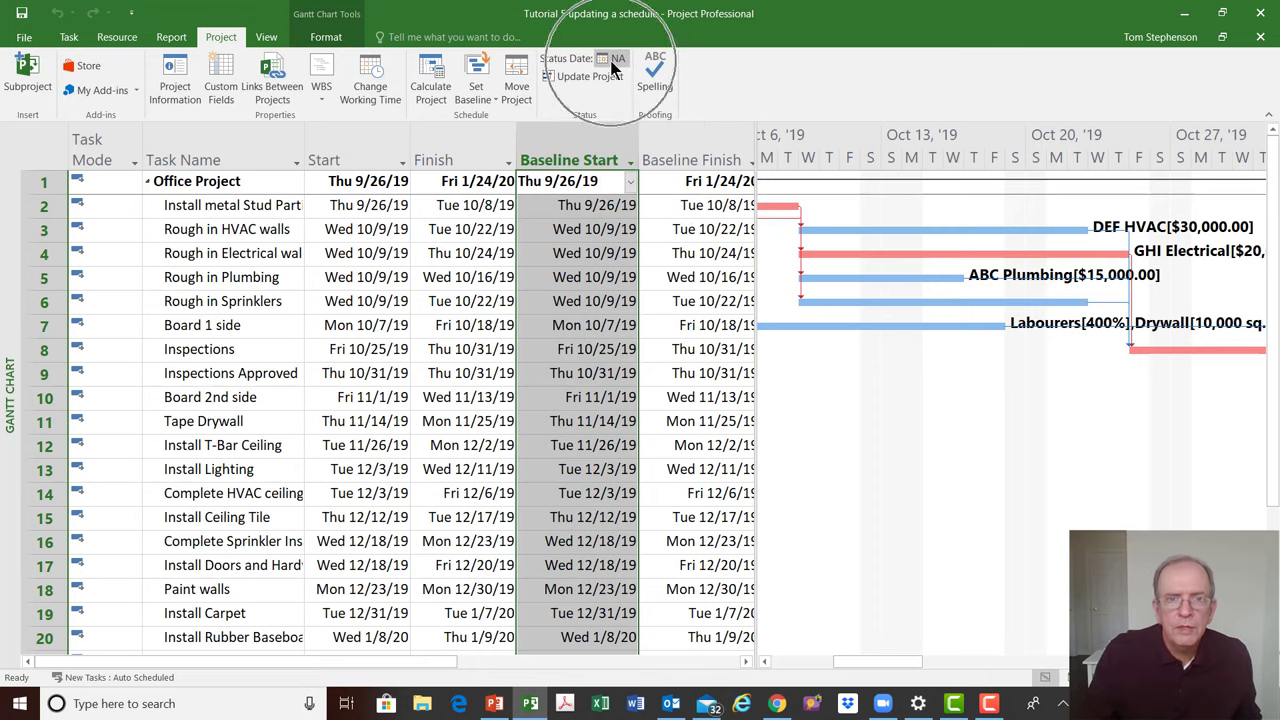
click(613, 62)
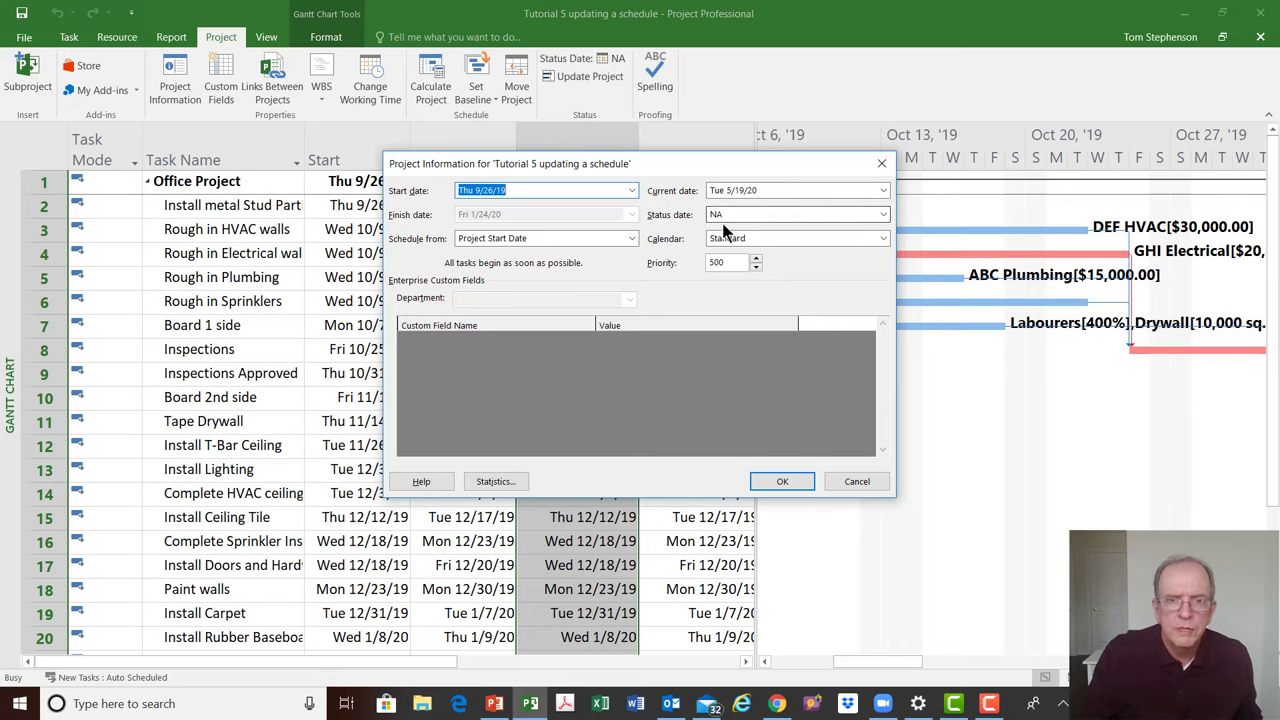
click(882, 164)
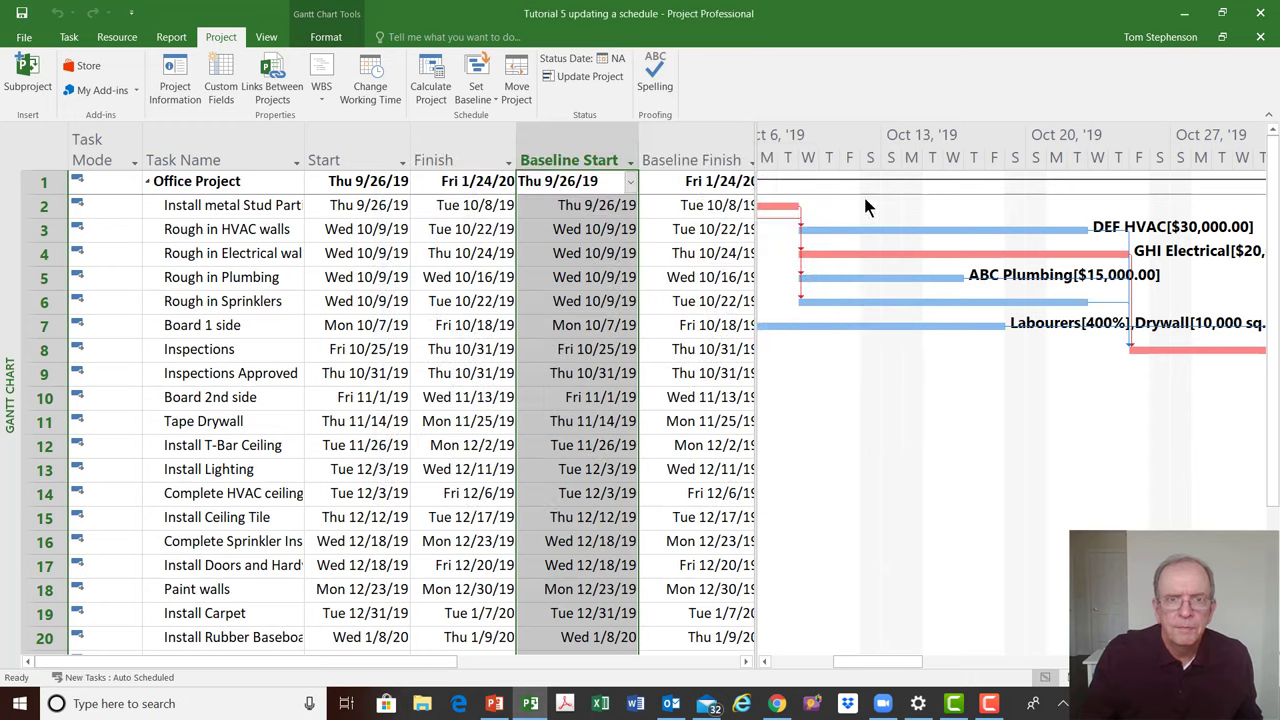
Set the project's status date to Fri 10/25/19
click(613, 59)
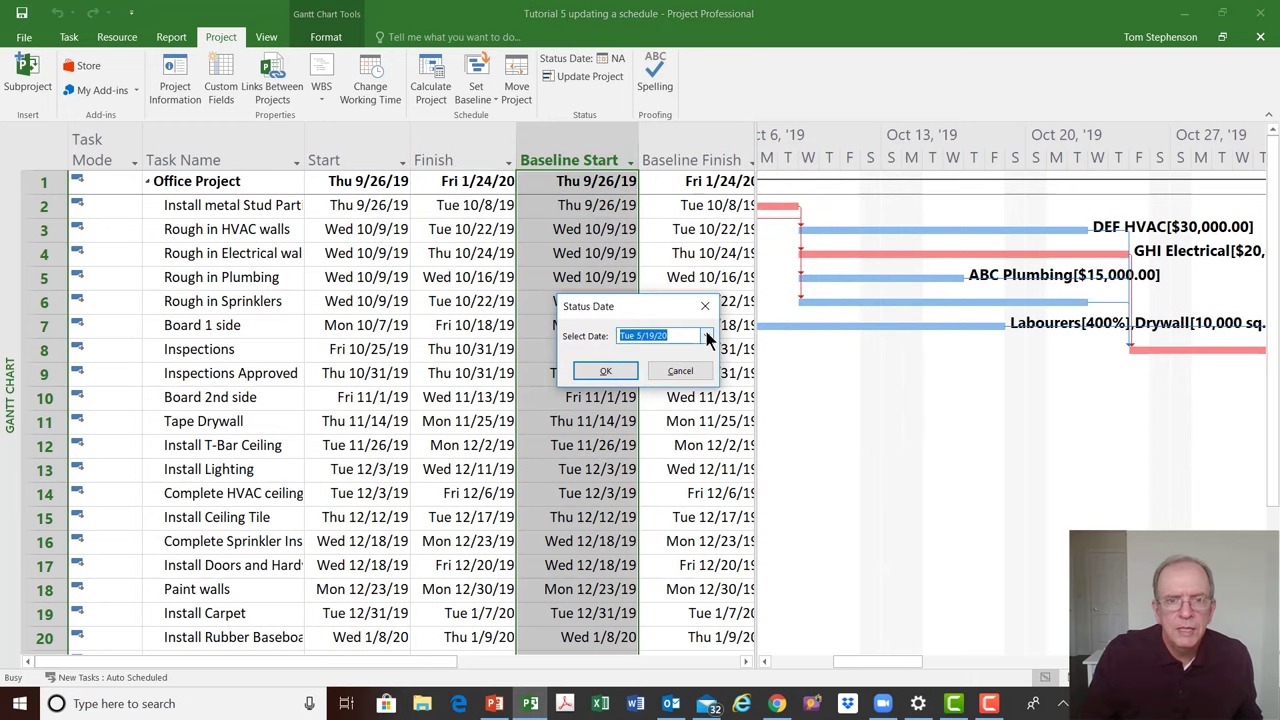
click(706, 340)
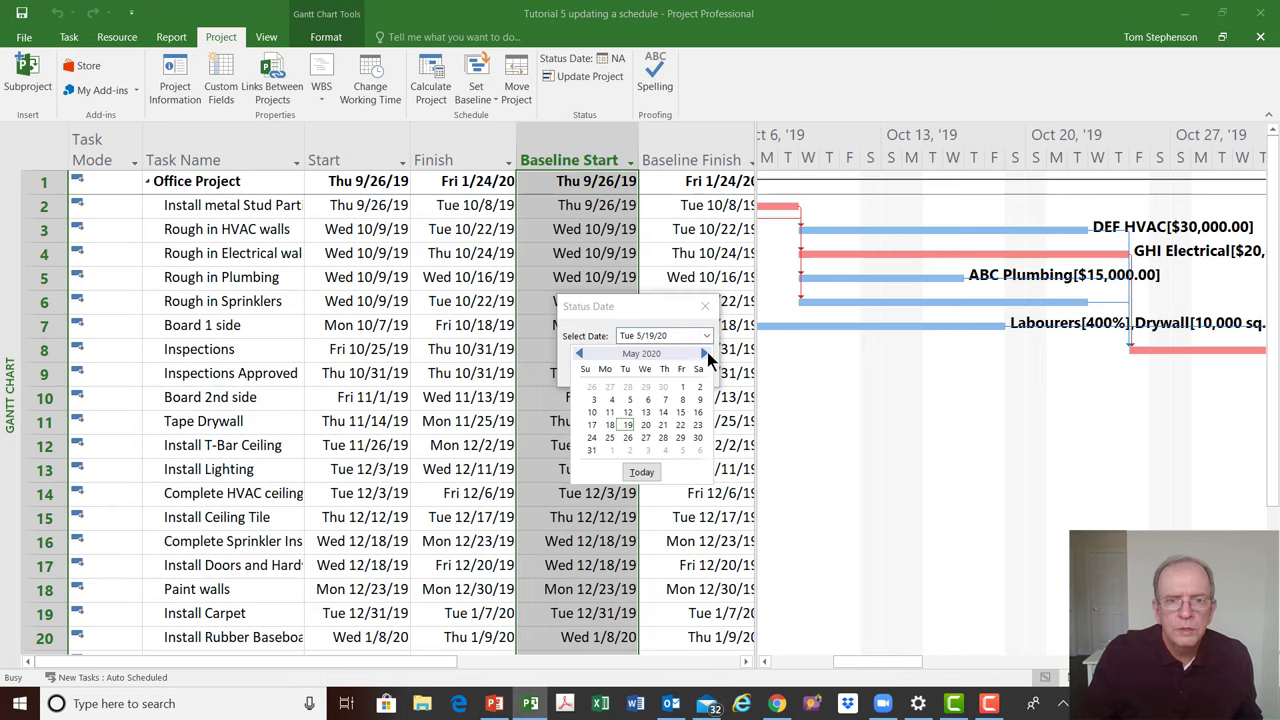
click(706, 353)
click(706, 353)
click(706, 353)
click(706, 353)
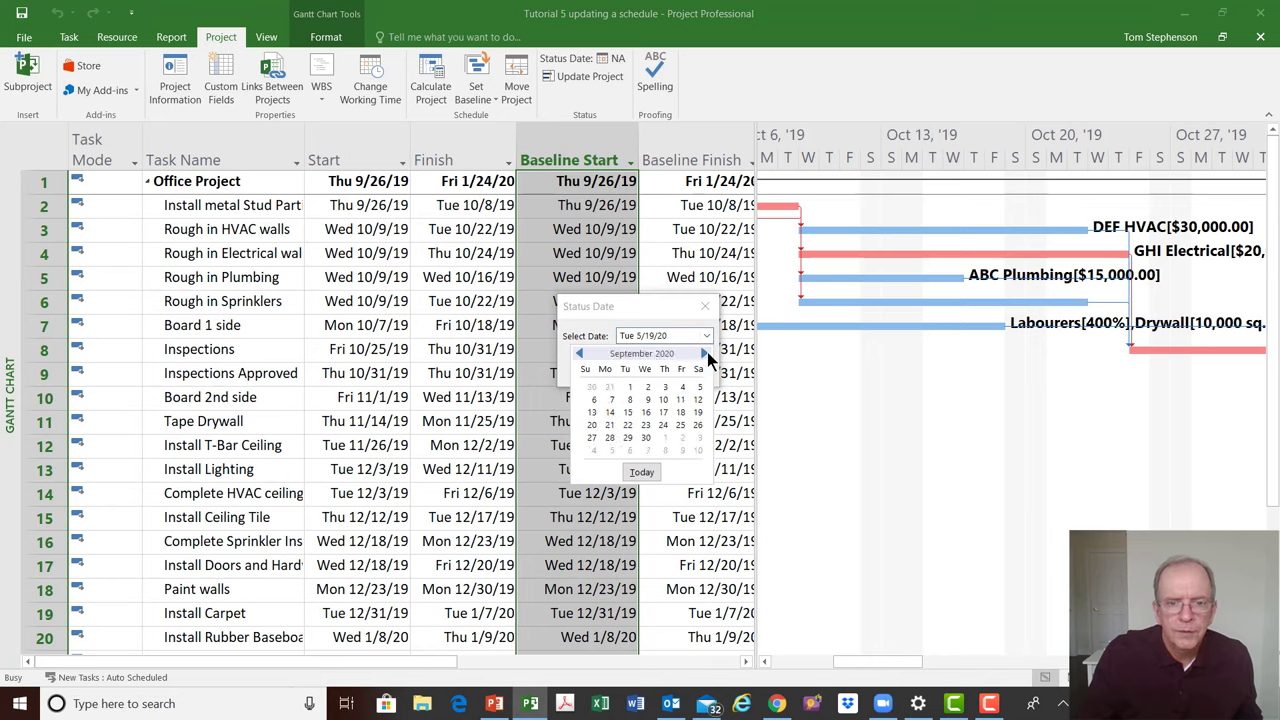
click(707, 353)
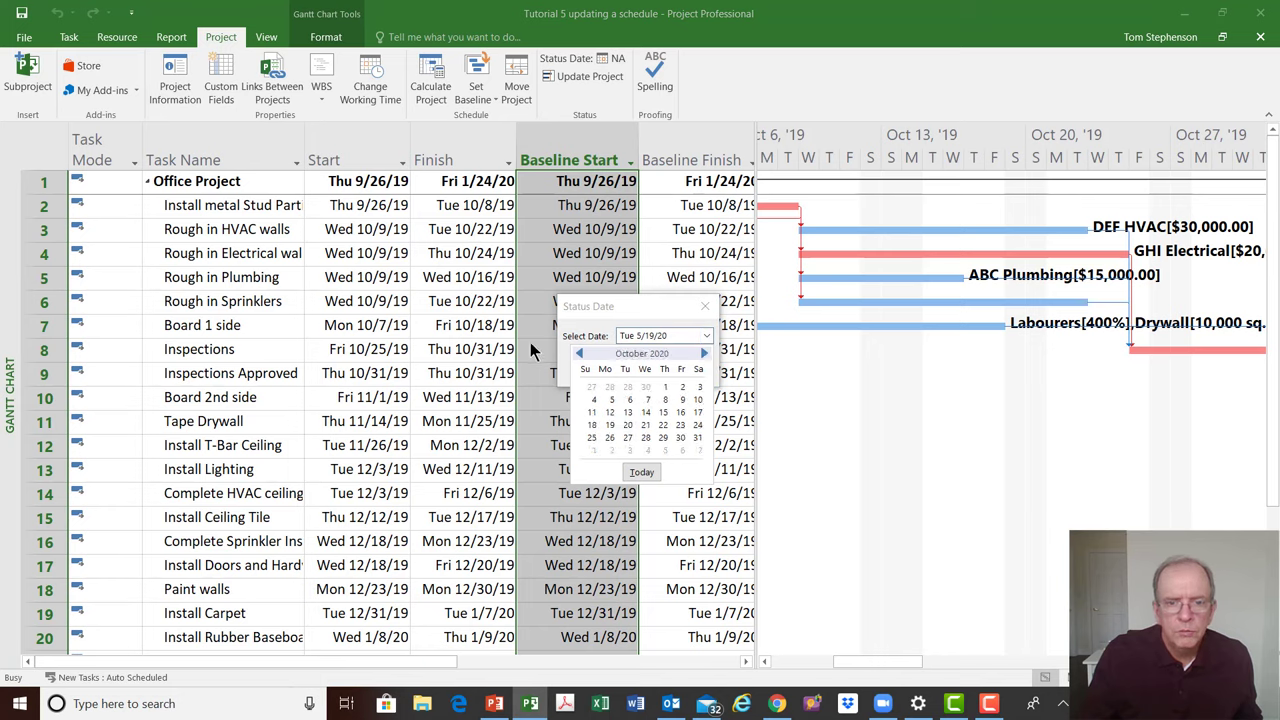
click(579, 356)
click(579, 356)
click(579, 356)
click(579, 356)
click(579, 356)
click(579, 356)
click(579, 356)
click(579, 356)
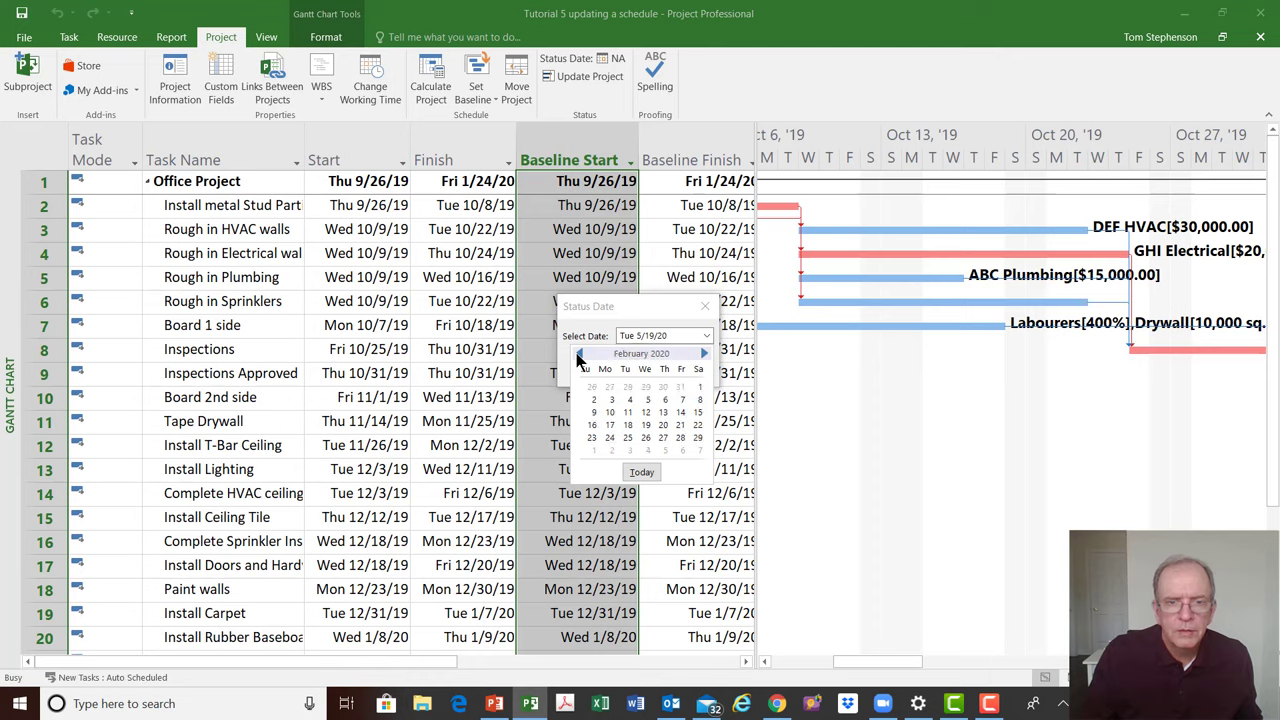
click(579, 356)
click(579, 356)
click(579, 356)
click(579, 356)
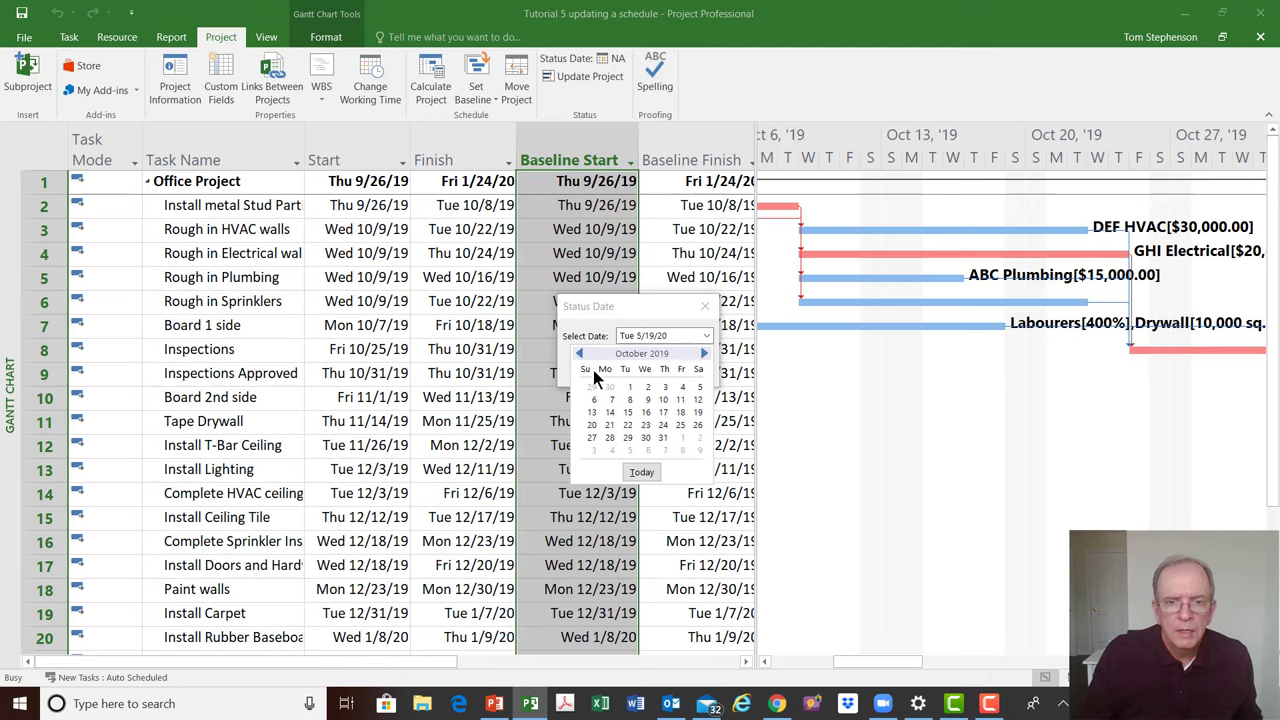
click(681, 425)
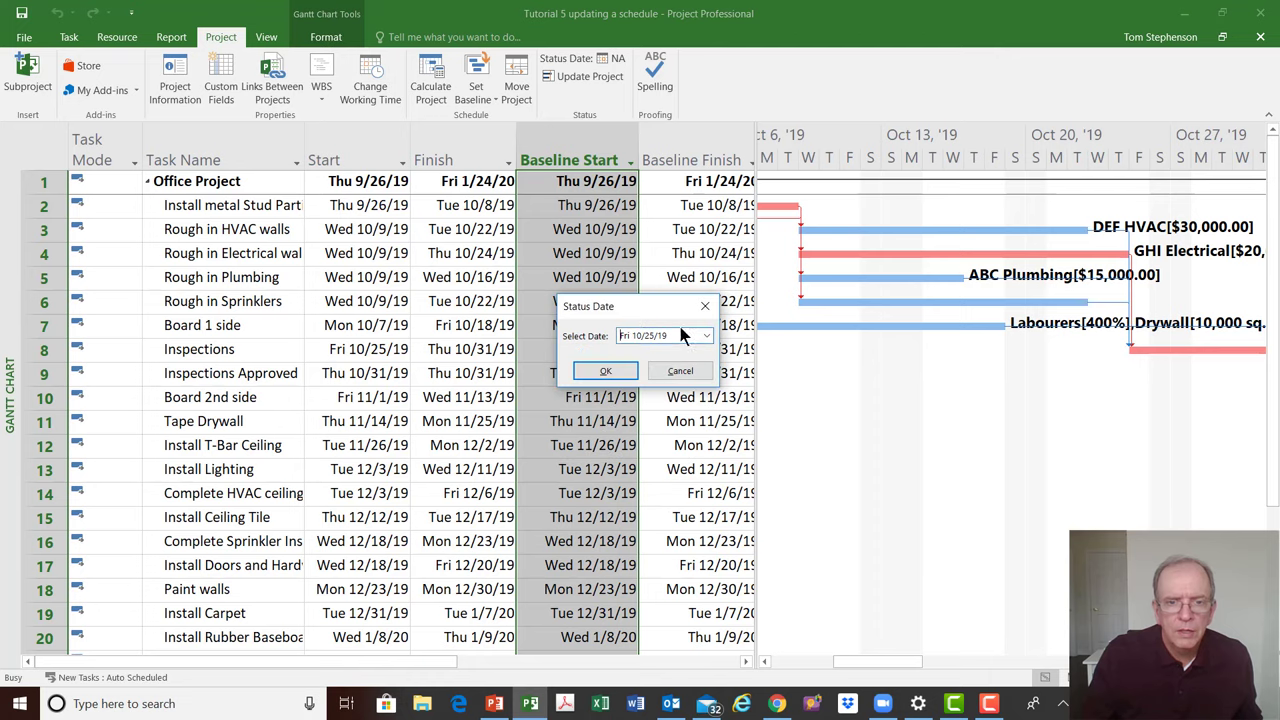
click(606, 372)
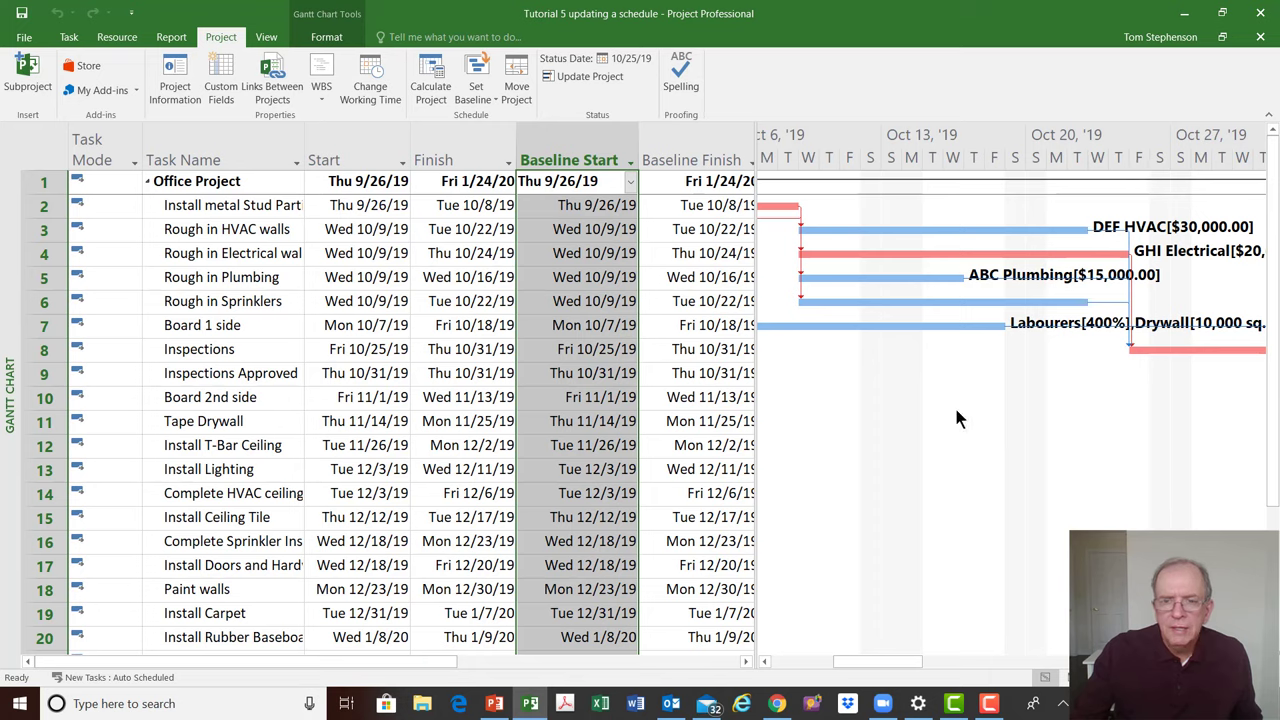
Examine the line types that can be changed in the Gantt chart's gridline settings
right_click(905, 393)
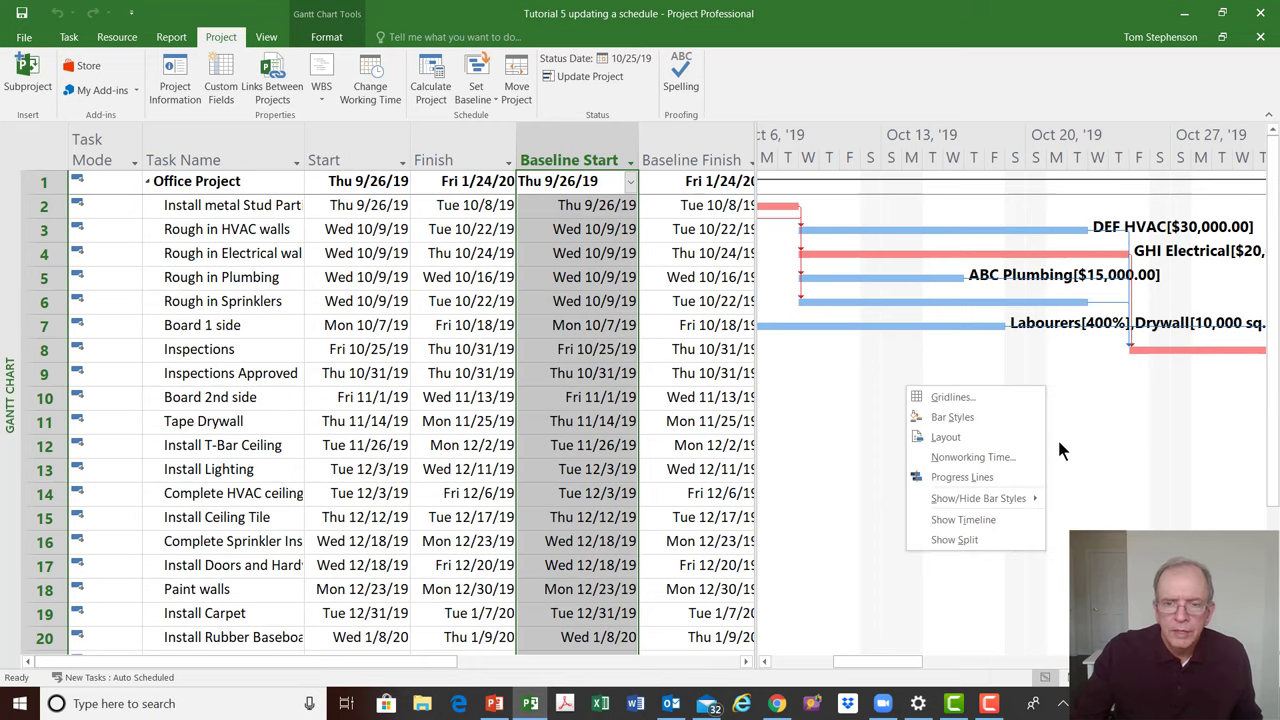
click(950, 397)
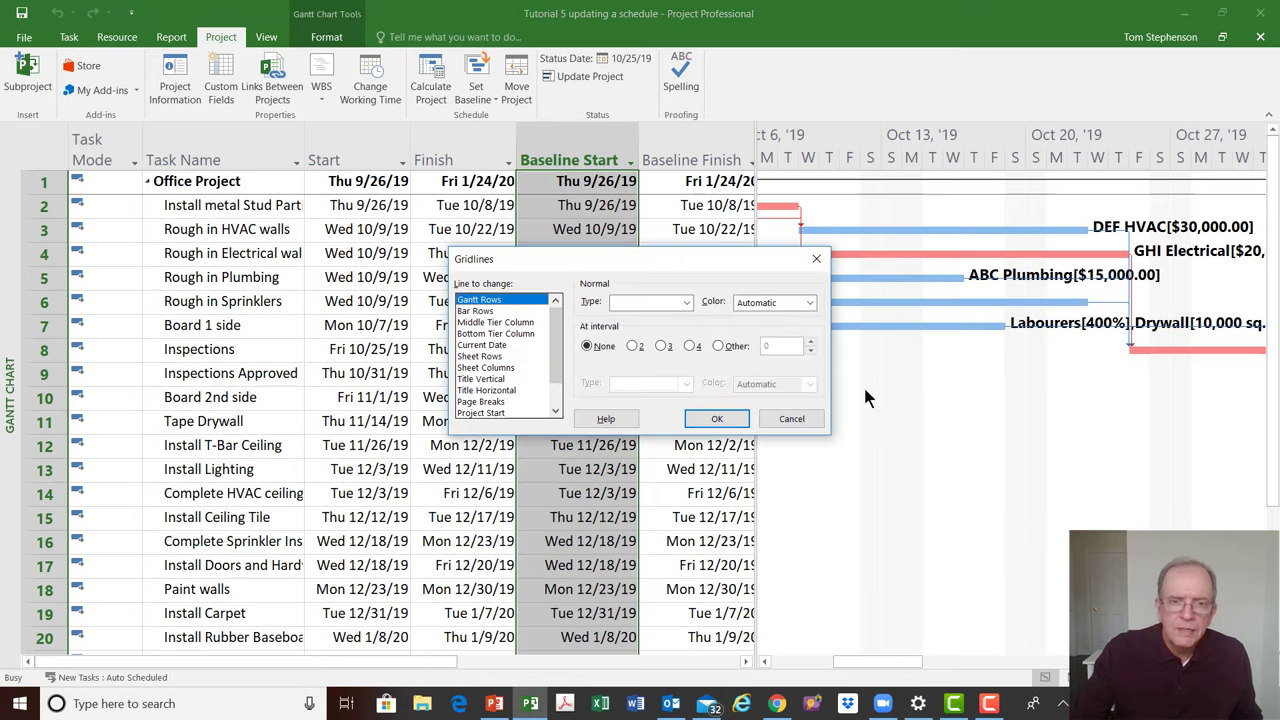
drag(640, 262, 486, 255)
drag(405, 343, 398, 378)
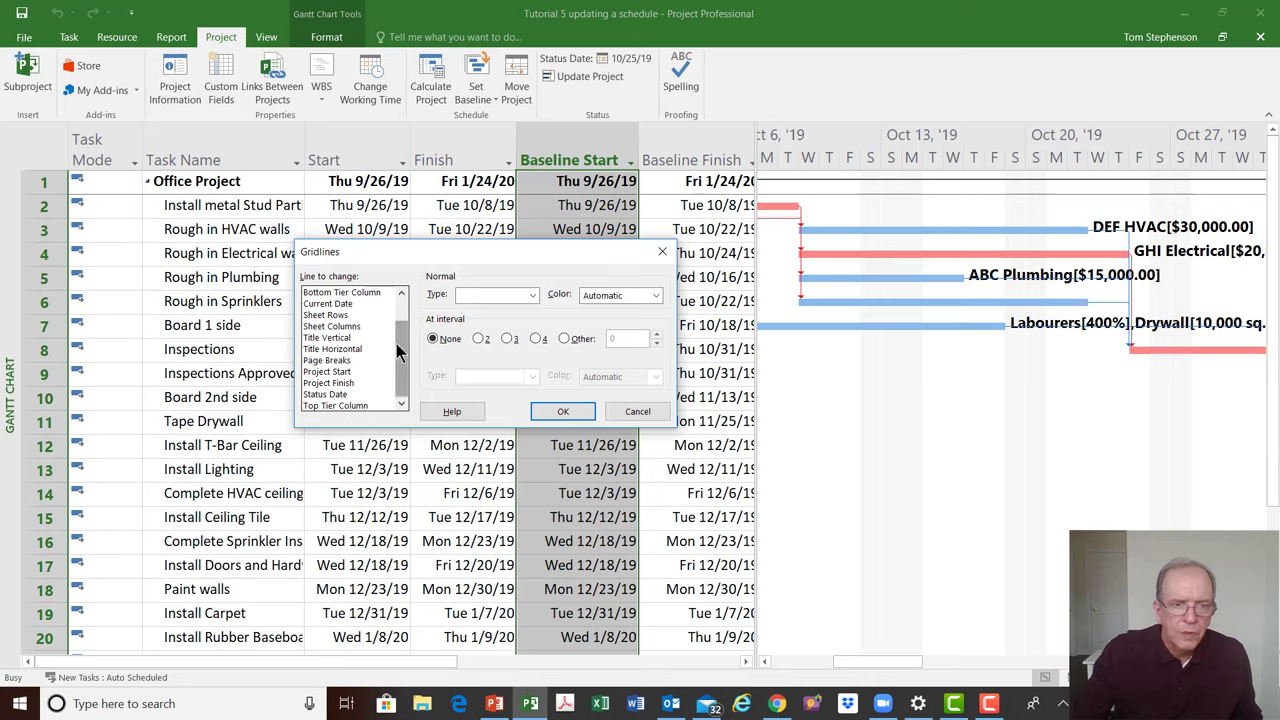
drag(396, 343, 405, 320)
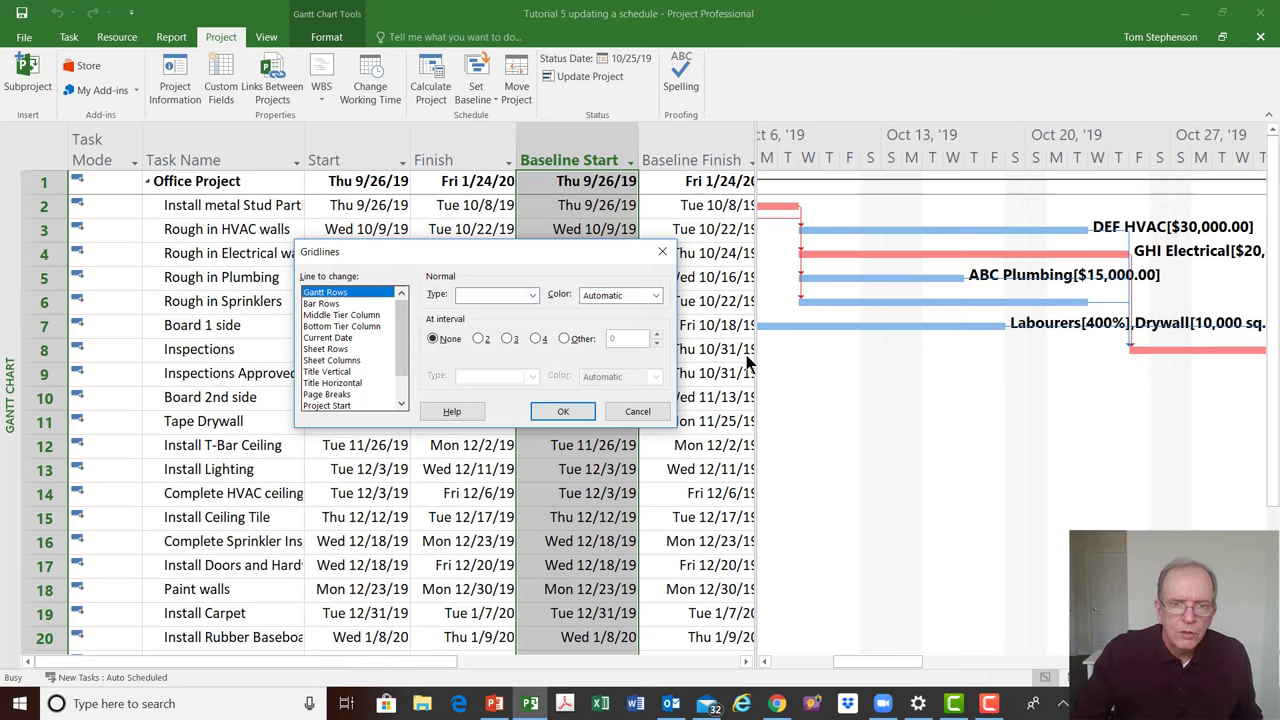
click(662, 252)
Format the Gantt chart's Status Date gridline as a solid red line
right_click(935, 422)
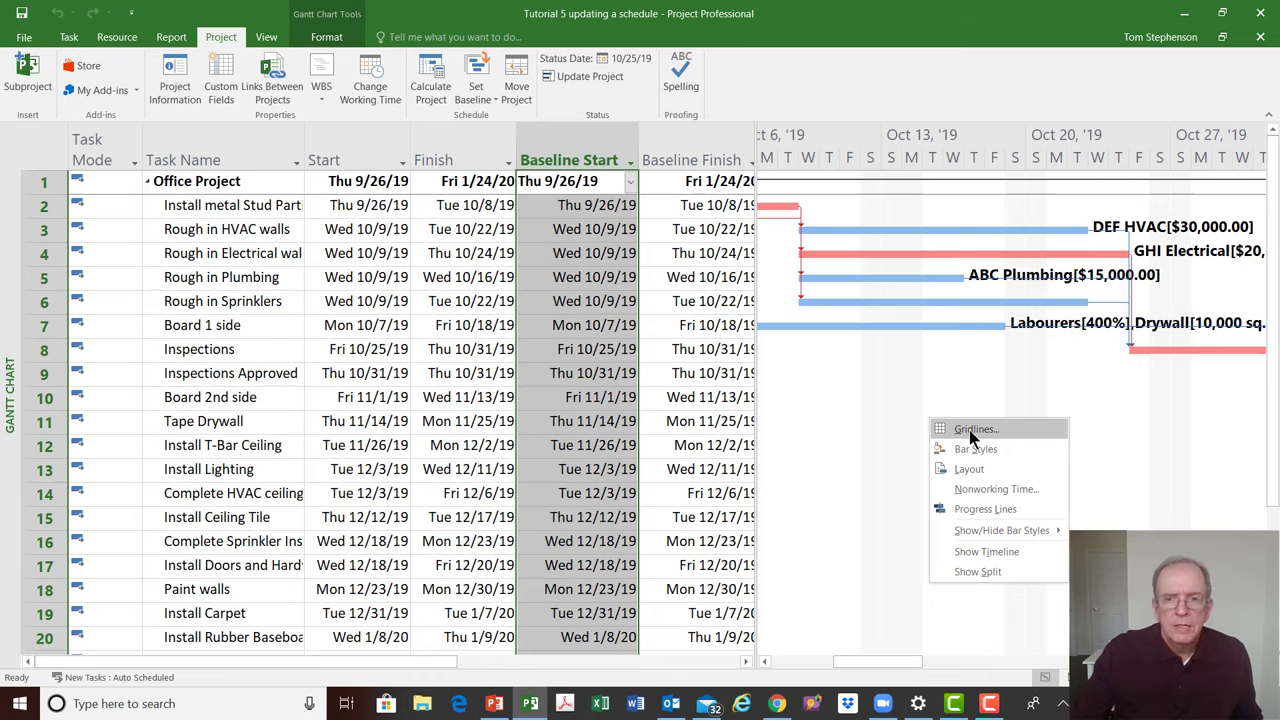
click(969, 430)
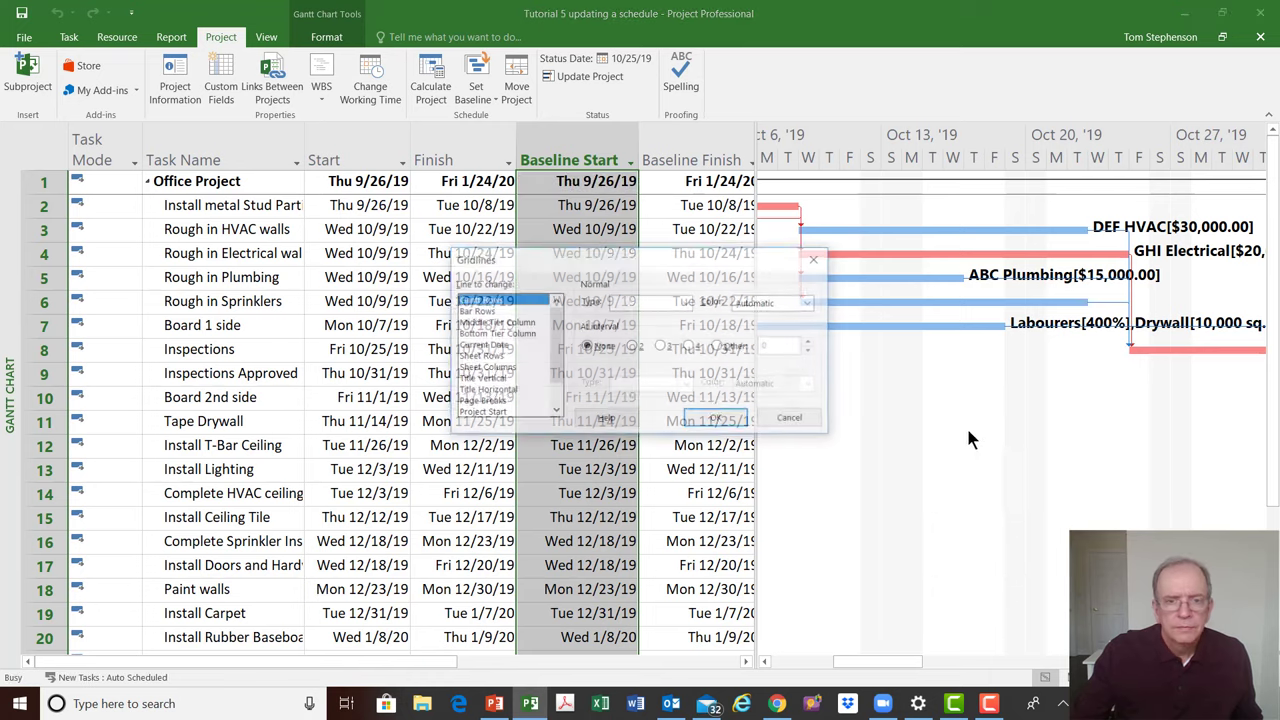
drag(557, 340, 559, 364)
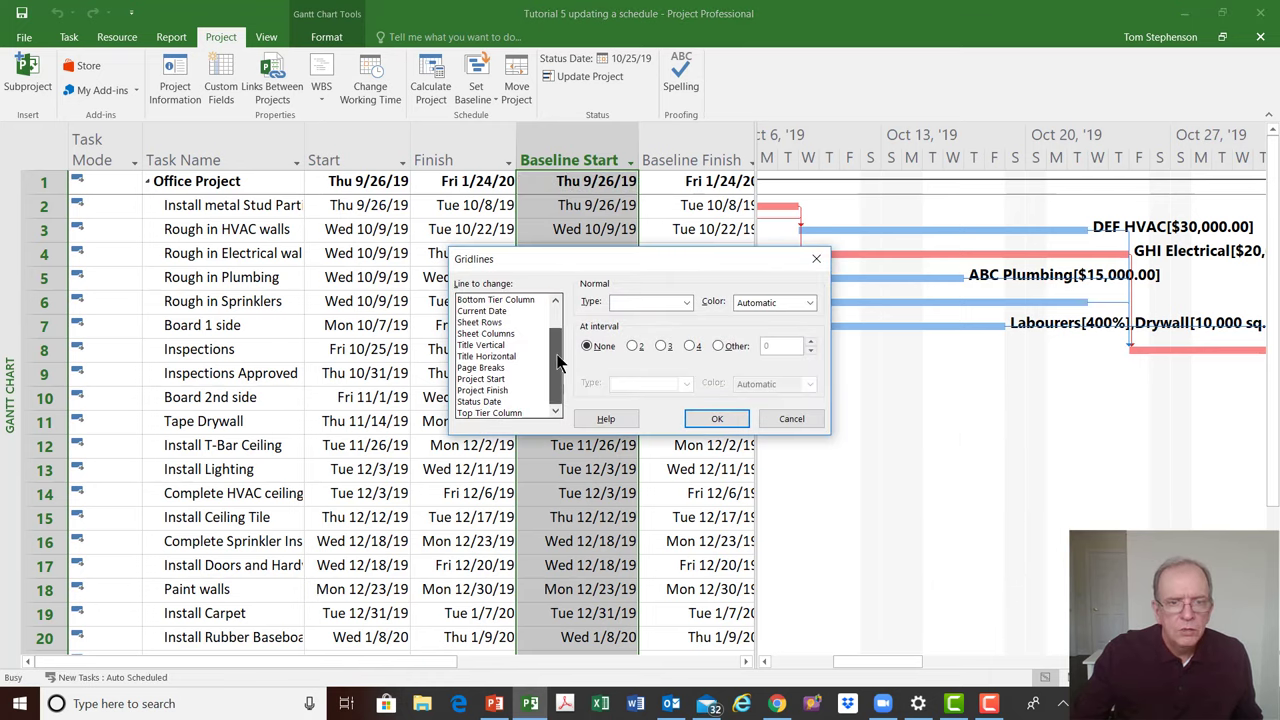
click(480, 401)
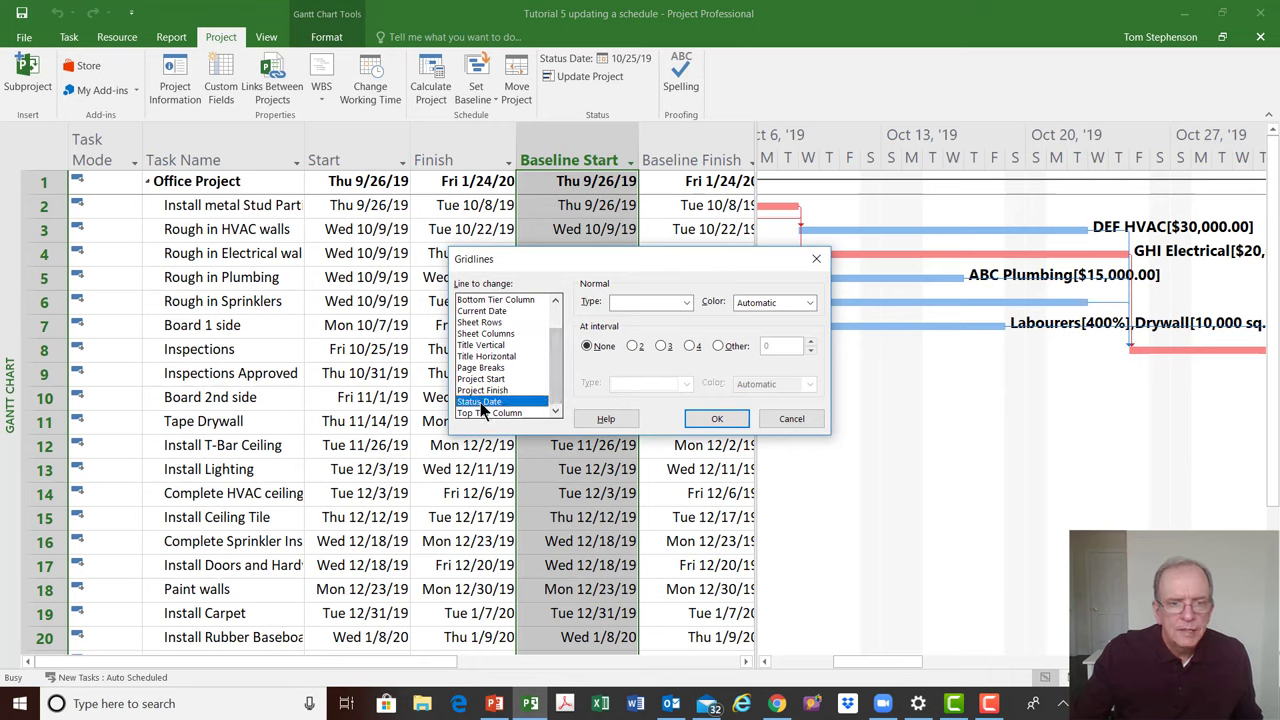
click(687, 304)
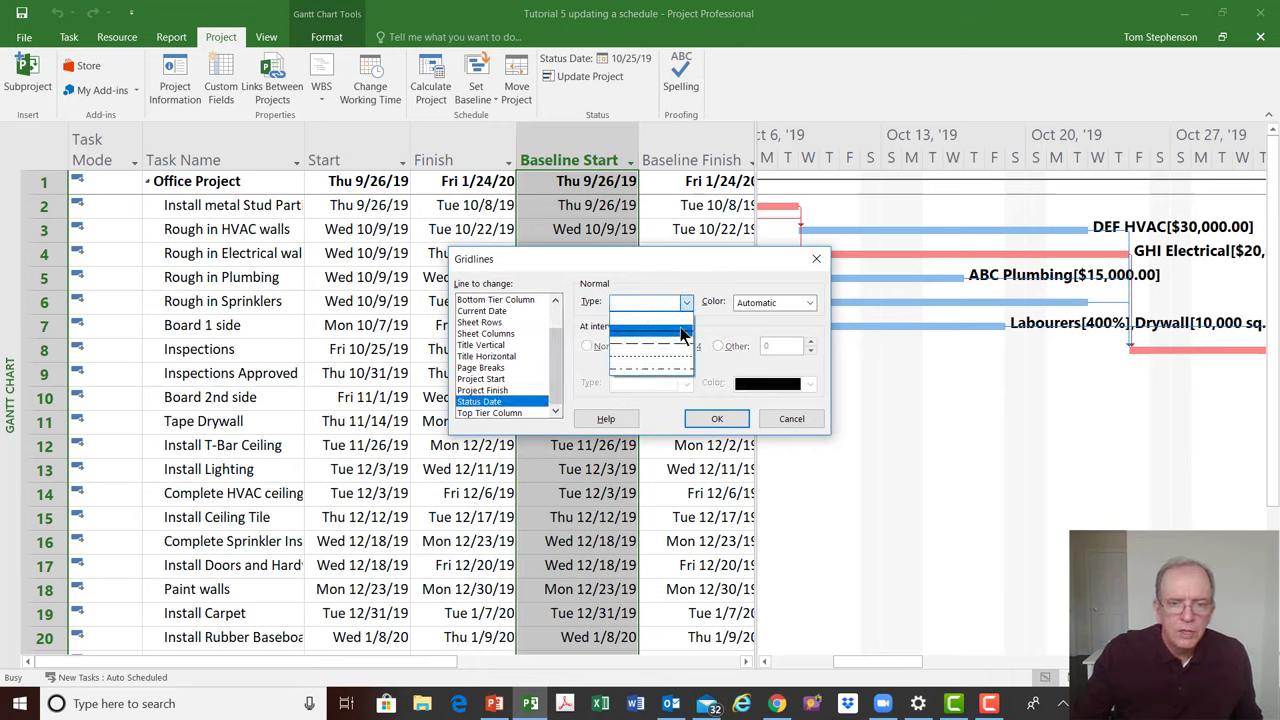
click(680, 332)
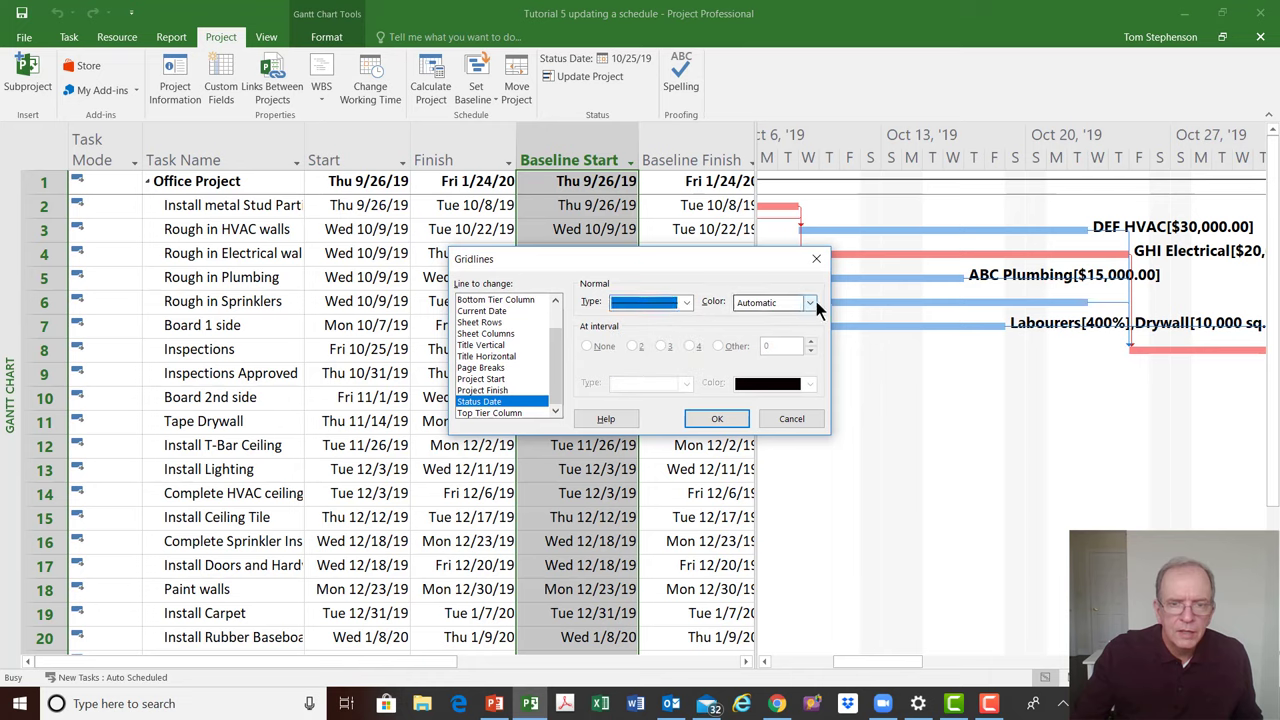
click(810, 303)
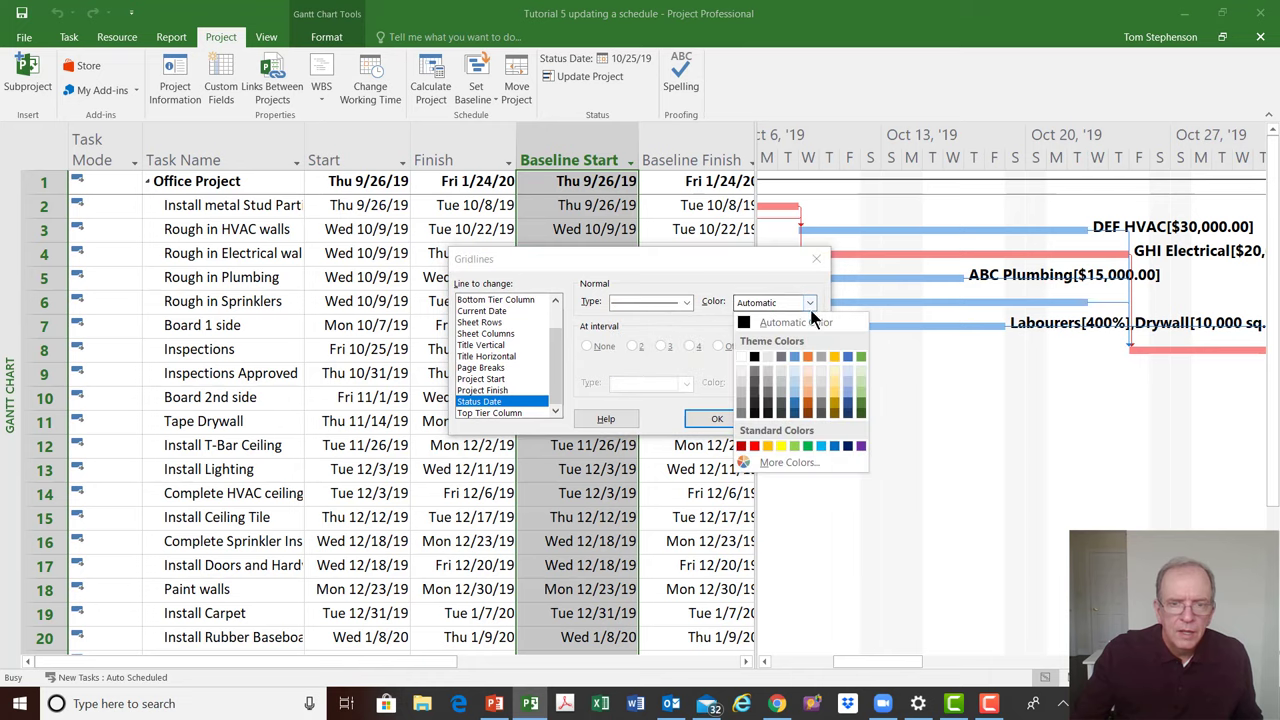
click(754, 446)
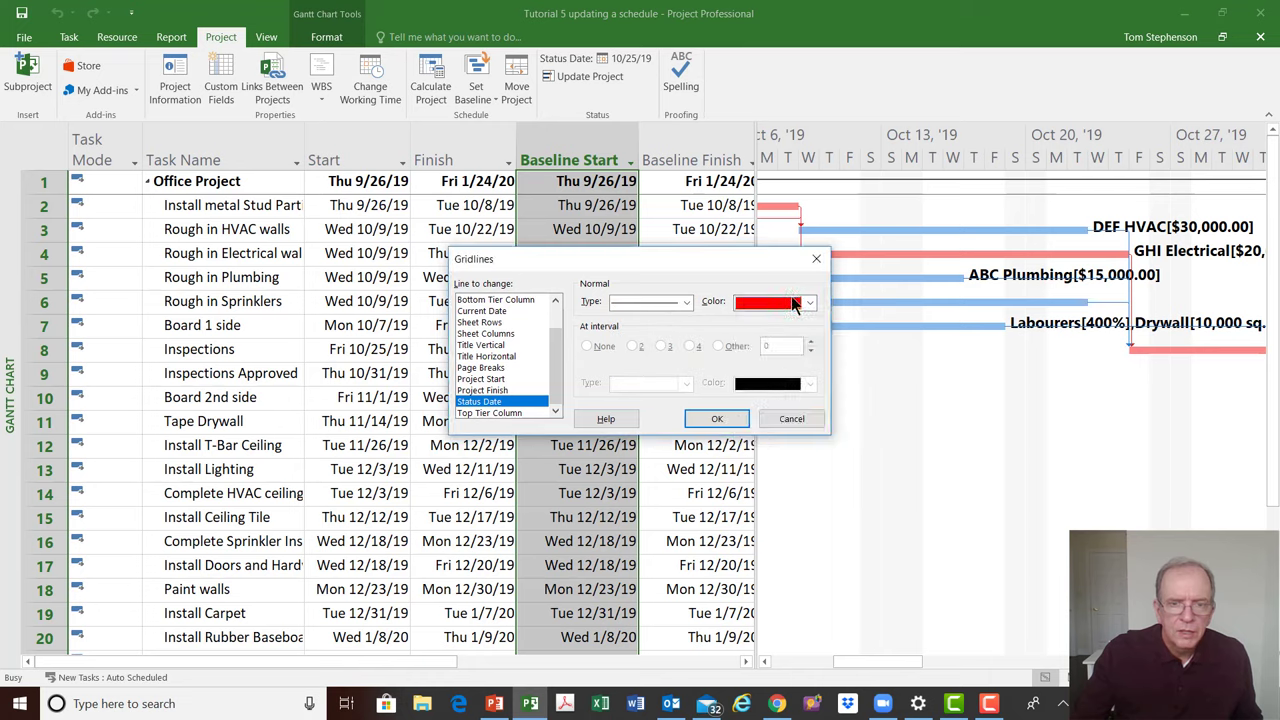
click(716, 420)
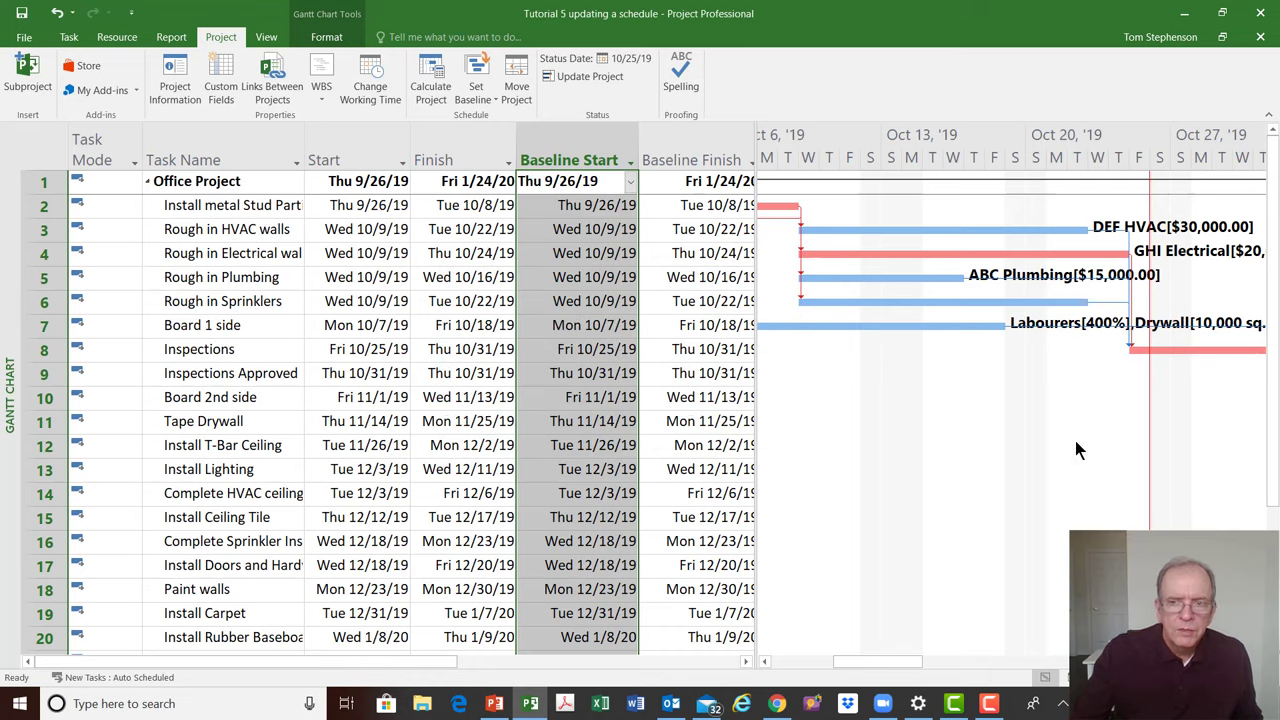
Check the position of the status date line against the task bars in the Gantt chart
click(1150, 373)
click(1158, 221)
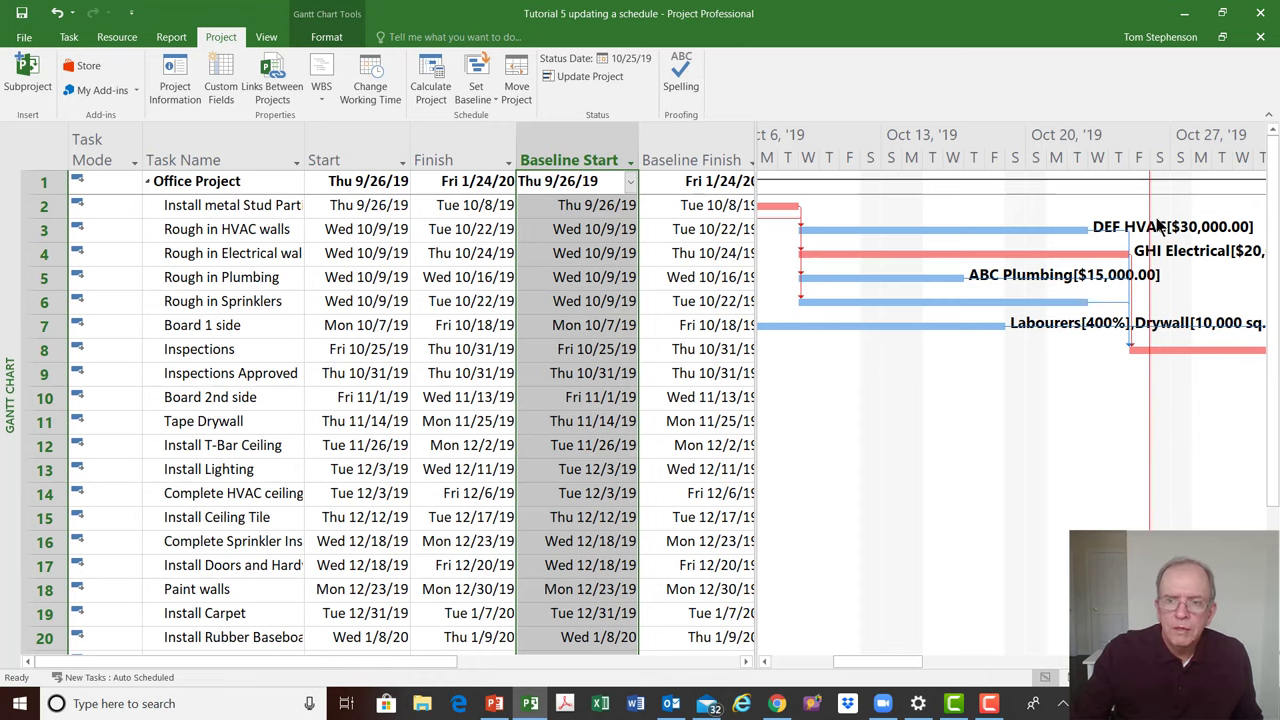
click(1158, 226)
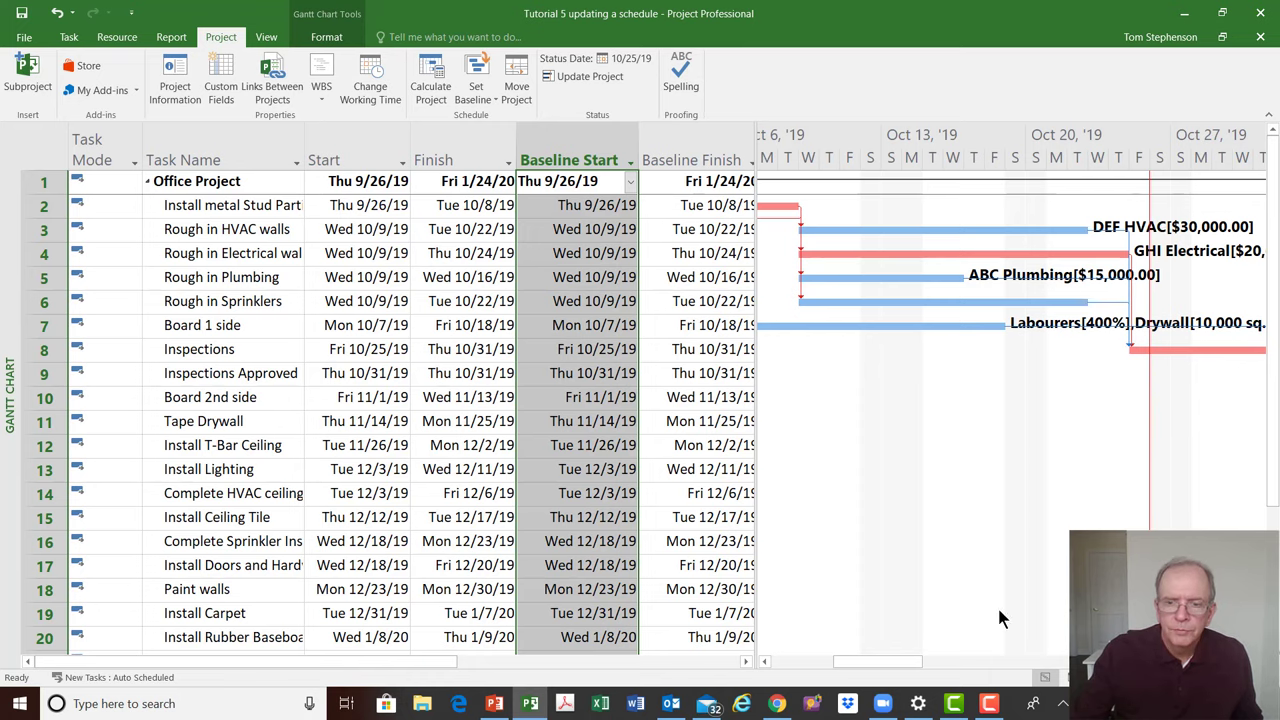
Switch the task table to the Tracking table and widen the Gantt chart area to show the project from its start
drag(885, 661, 854, 665)
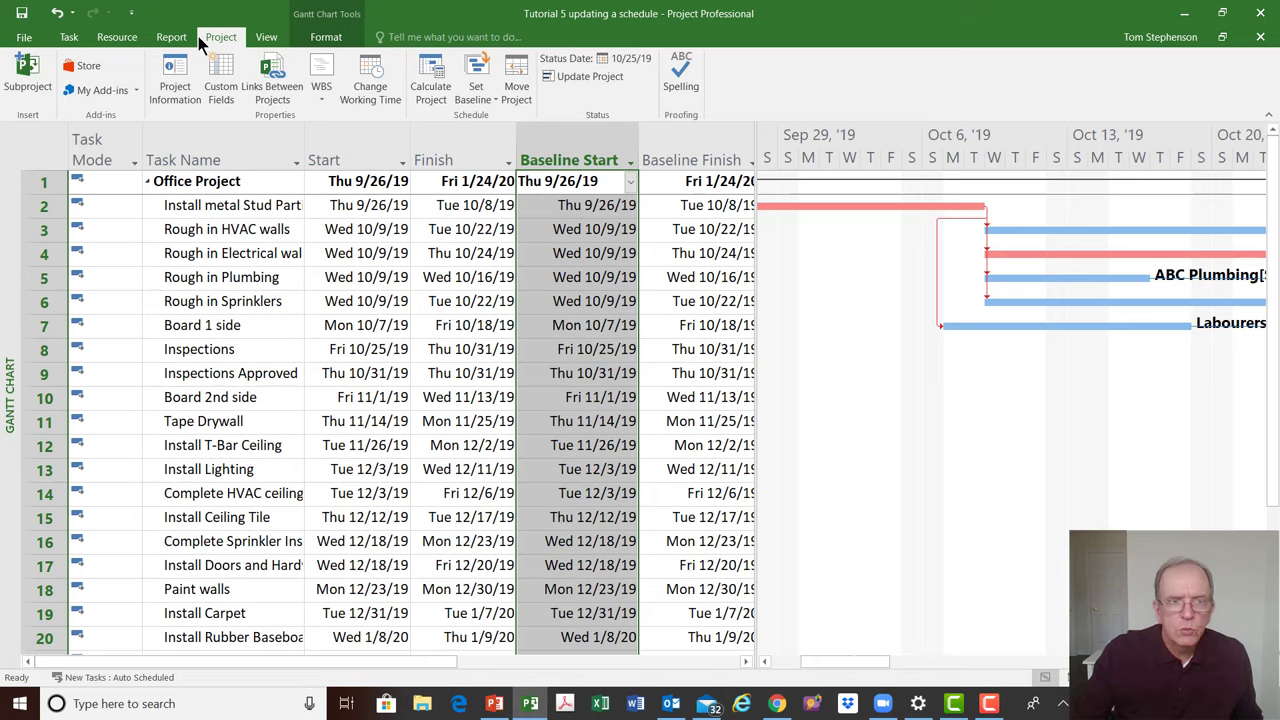
click(70, 42)
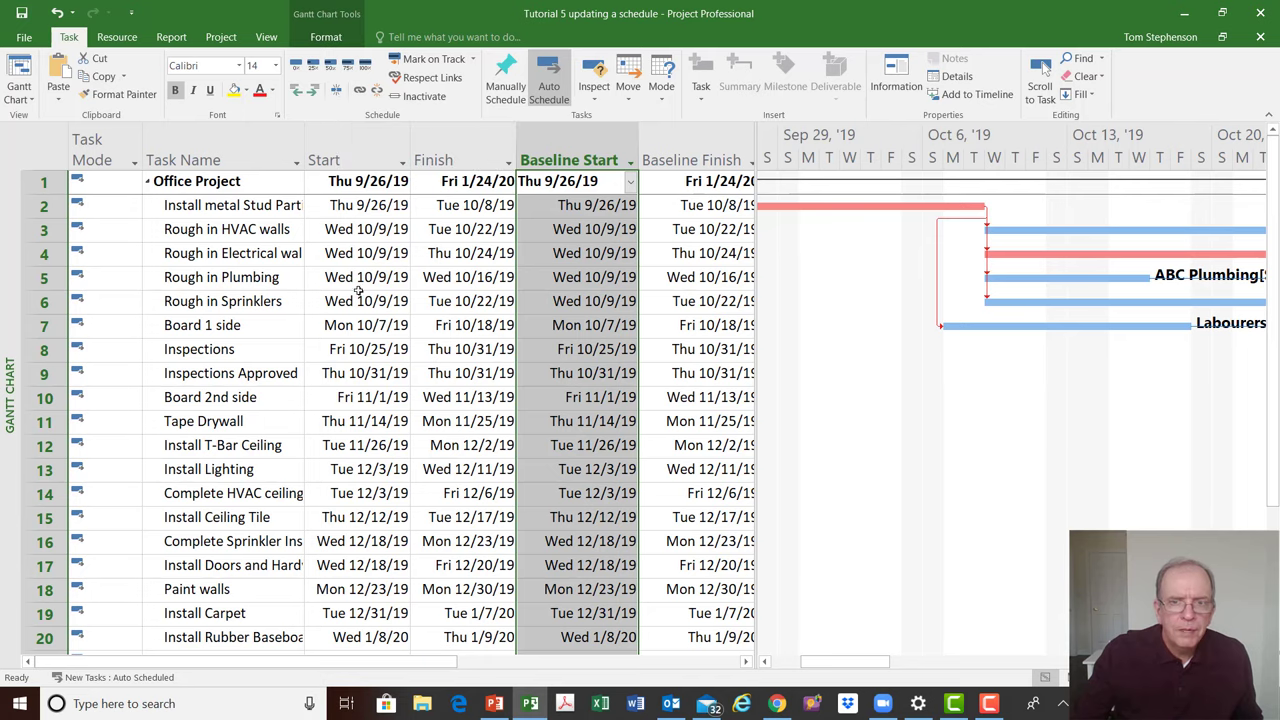
click(42, 147)
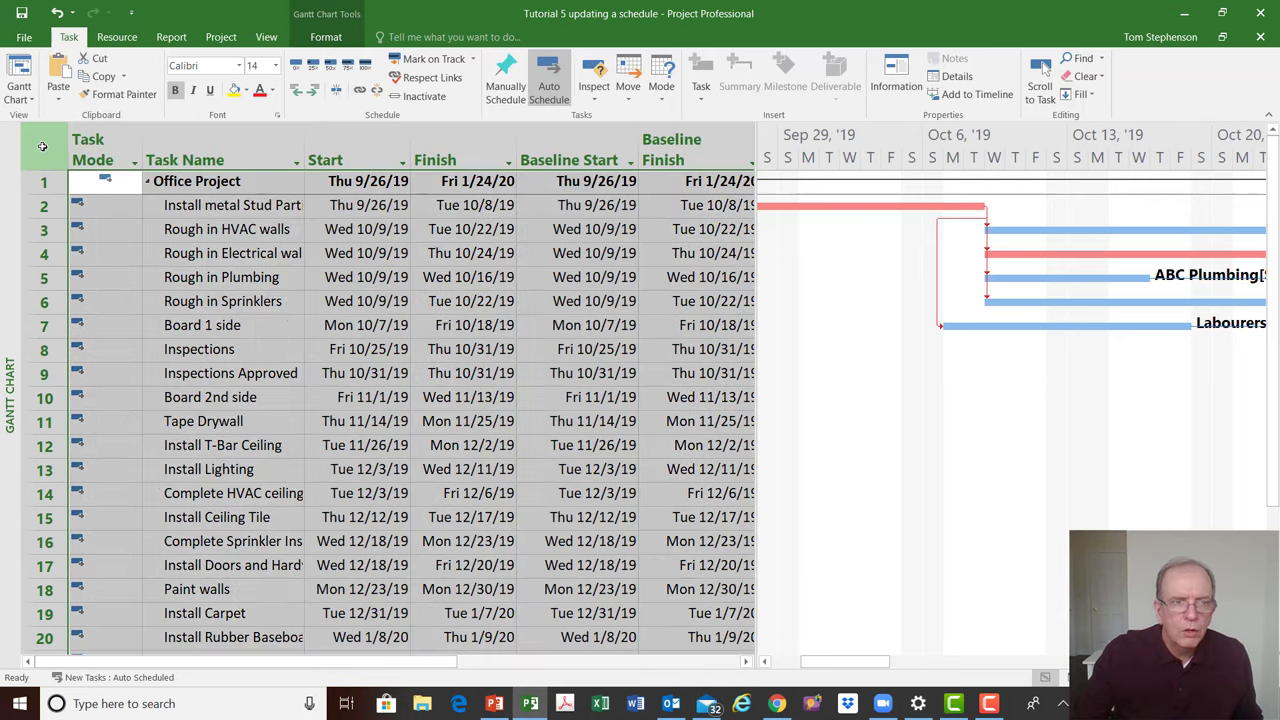
right_click(42, 147)
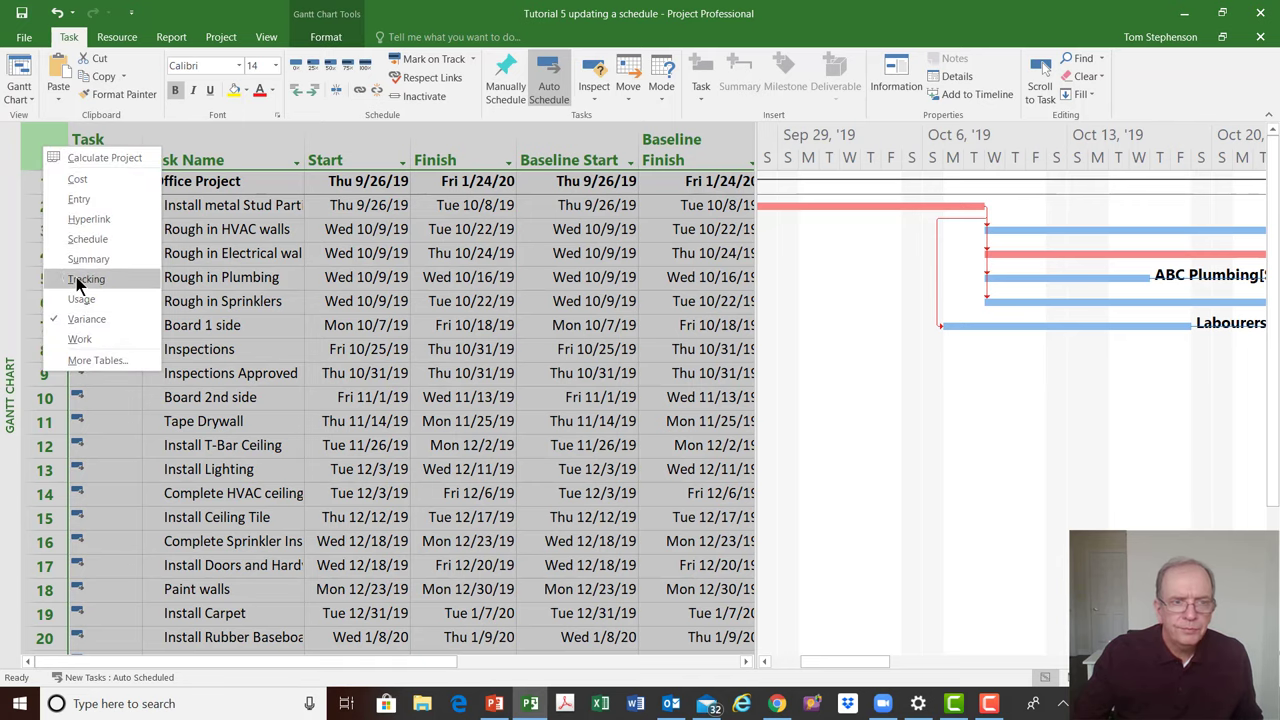
click(84, 279)
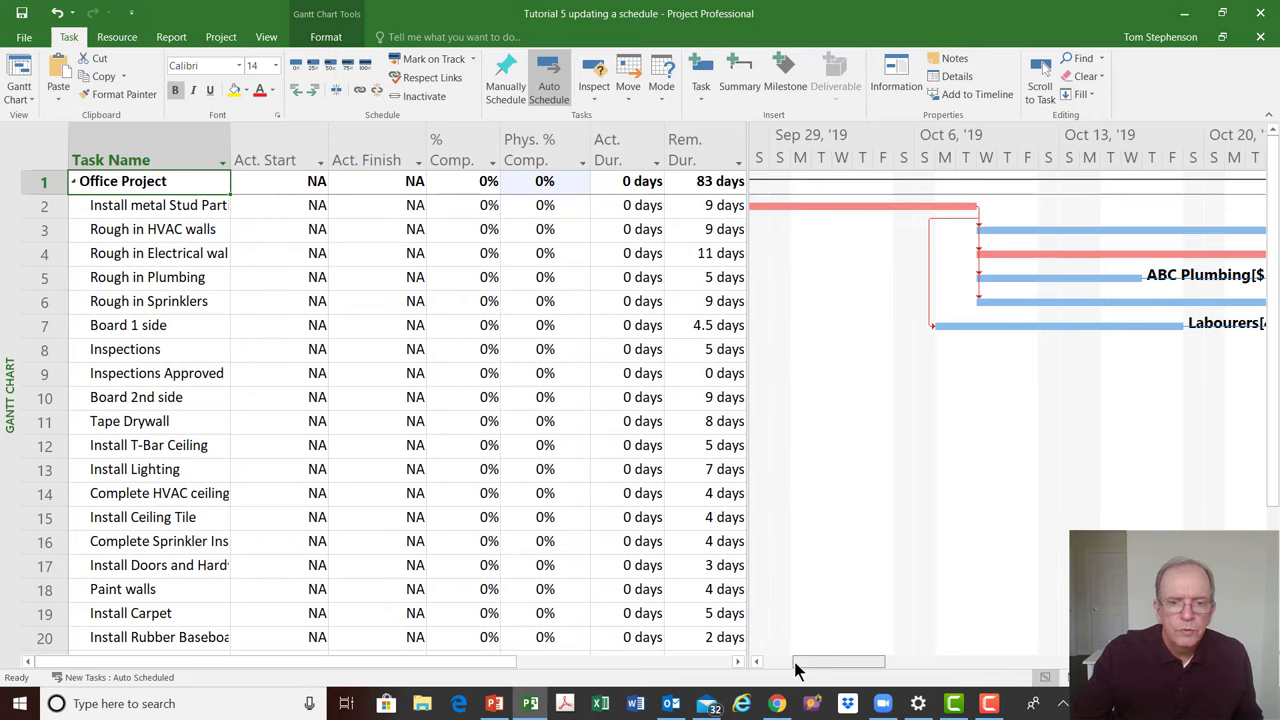
mouse_move(795, 661)
mouse_down()
mouse_move(761, 661)
mouse_move(791, 661)
mouse_up()
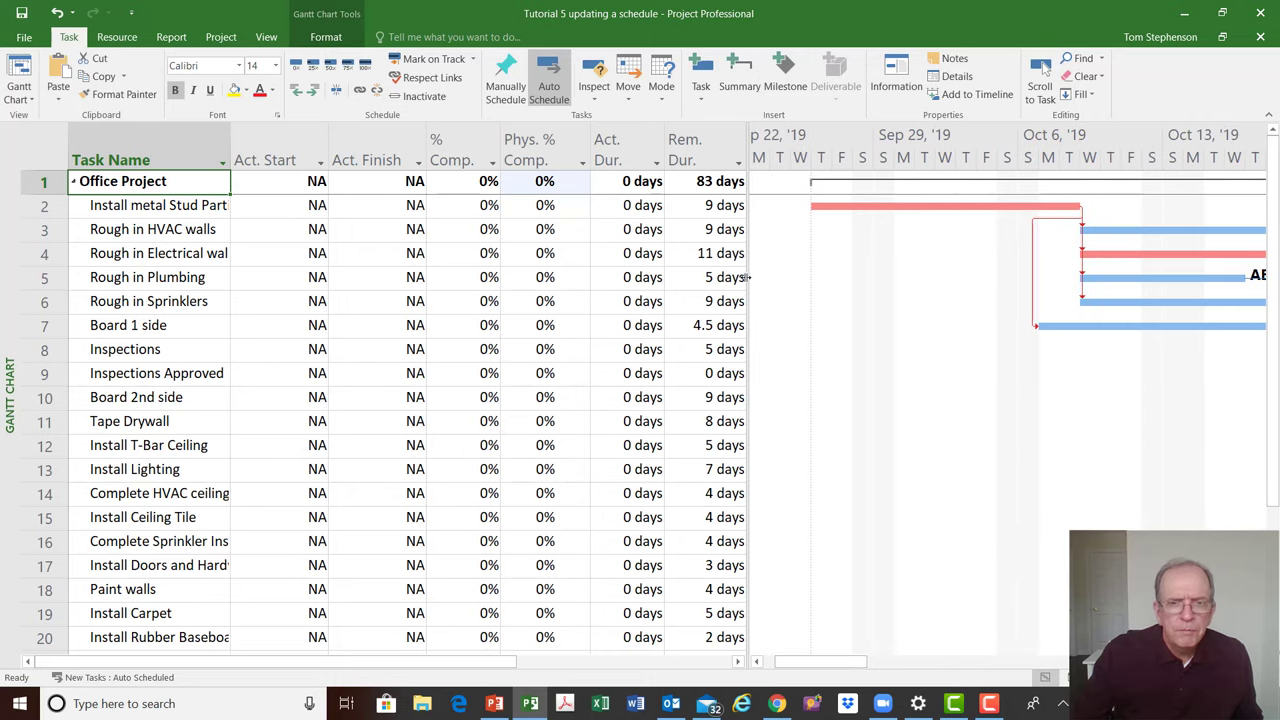
drag(748, 277, 598, 268)
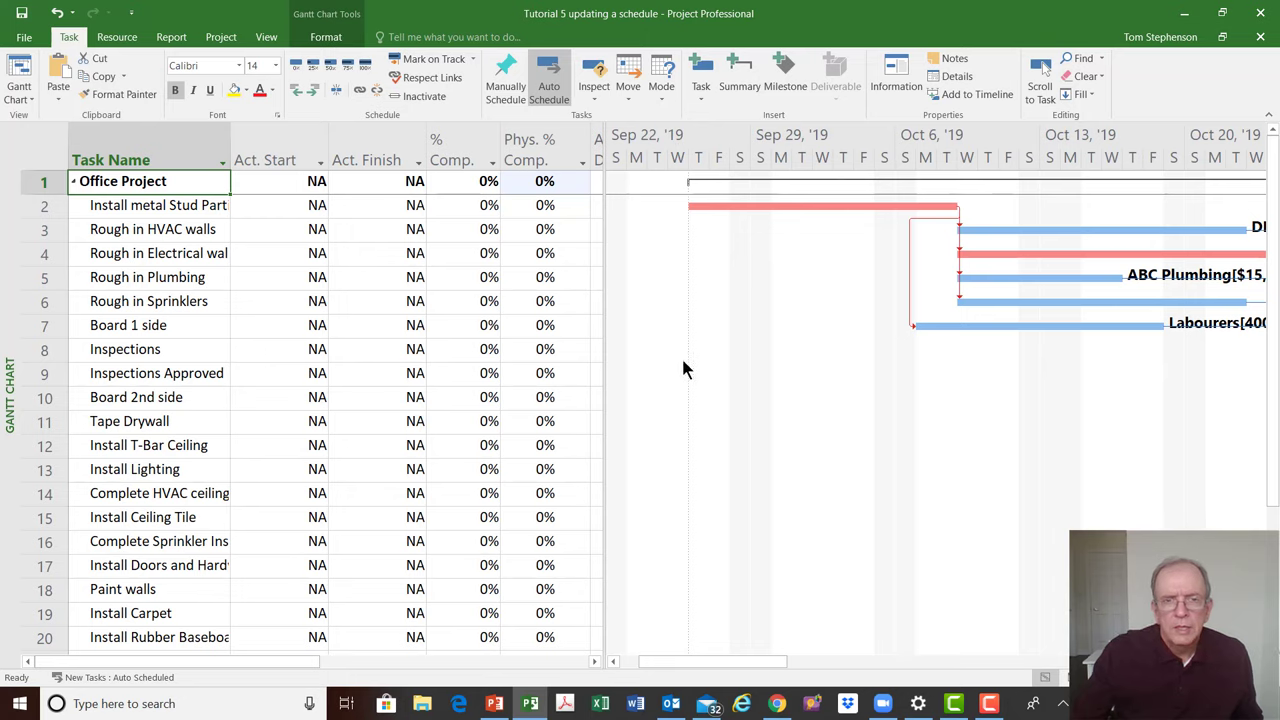
Insert a Duration column before the Act. Start column in the Tracking table
click(278, 143)
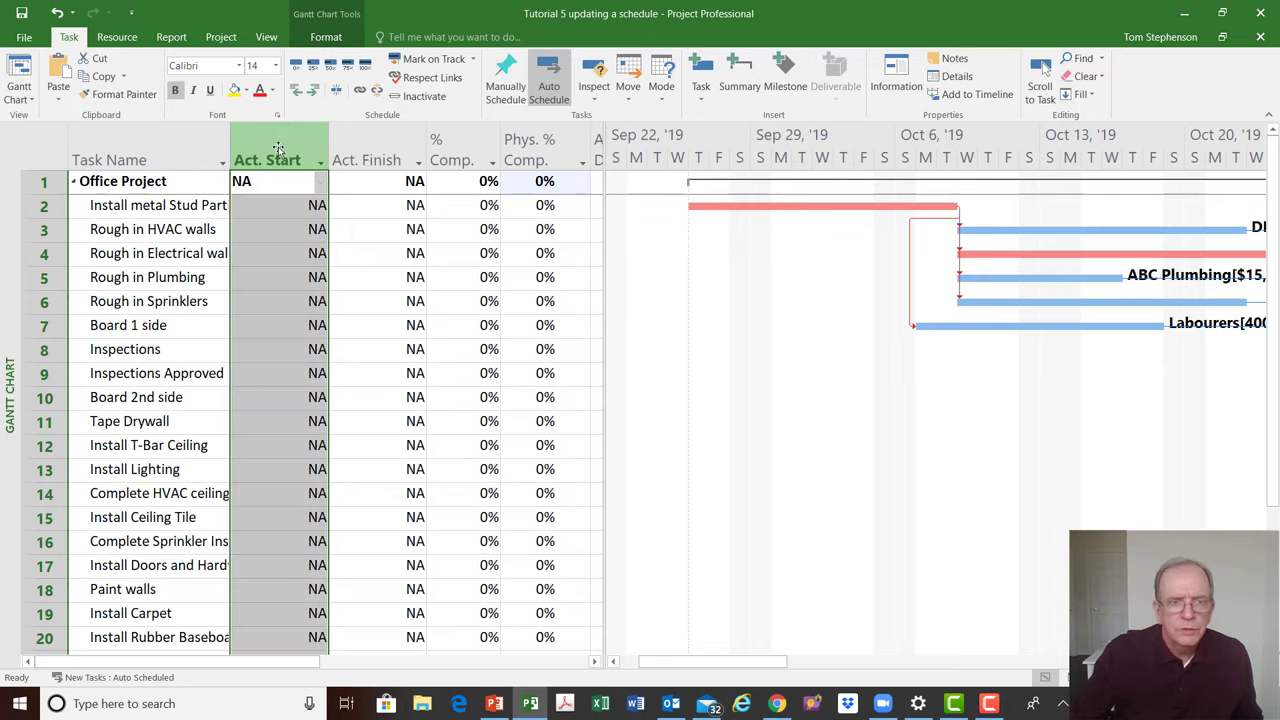
right_click(278, 143)
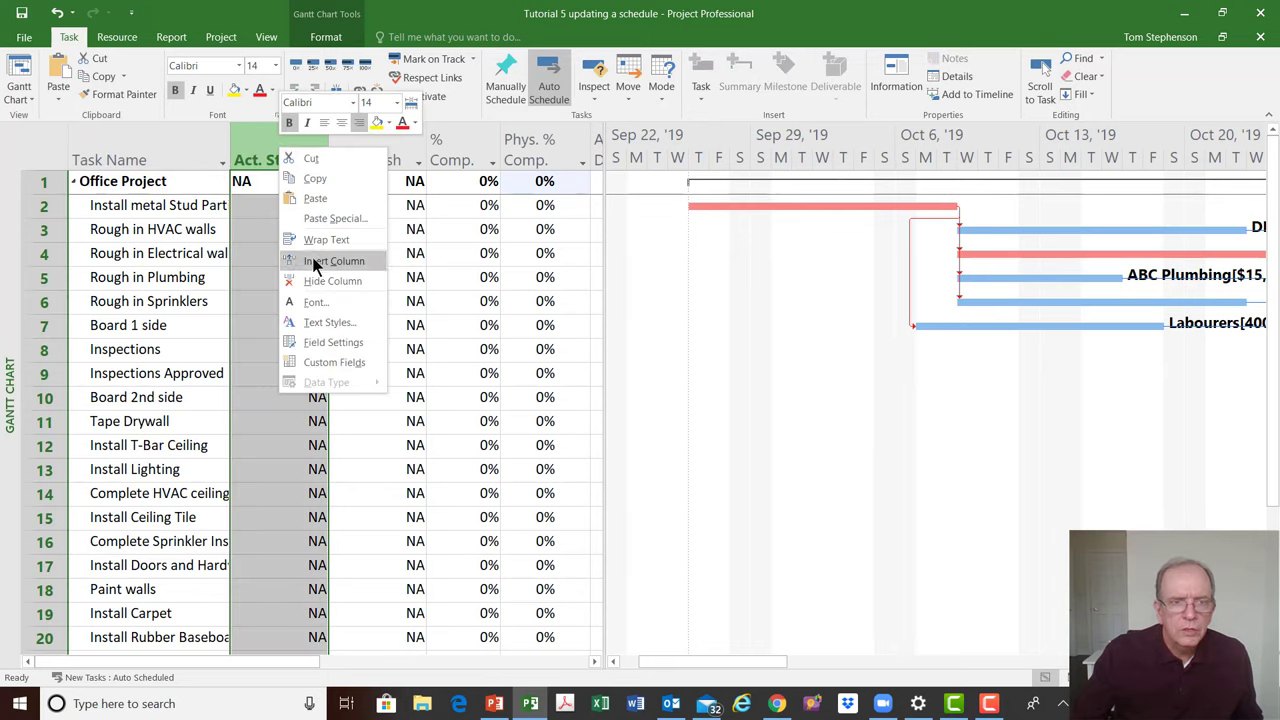
click(263, 135)
right_click(263, 135)
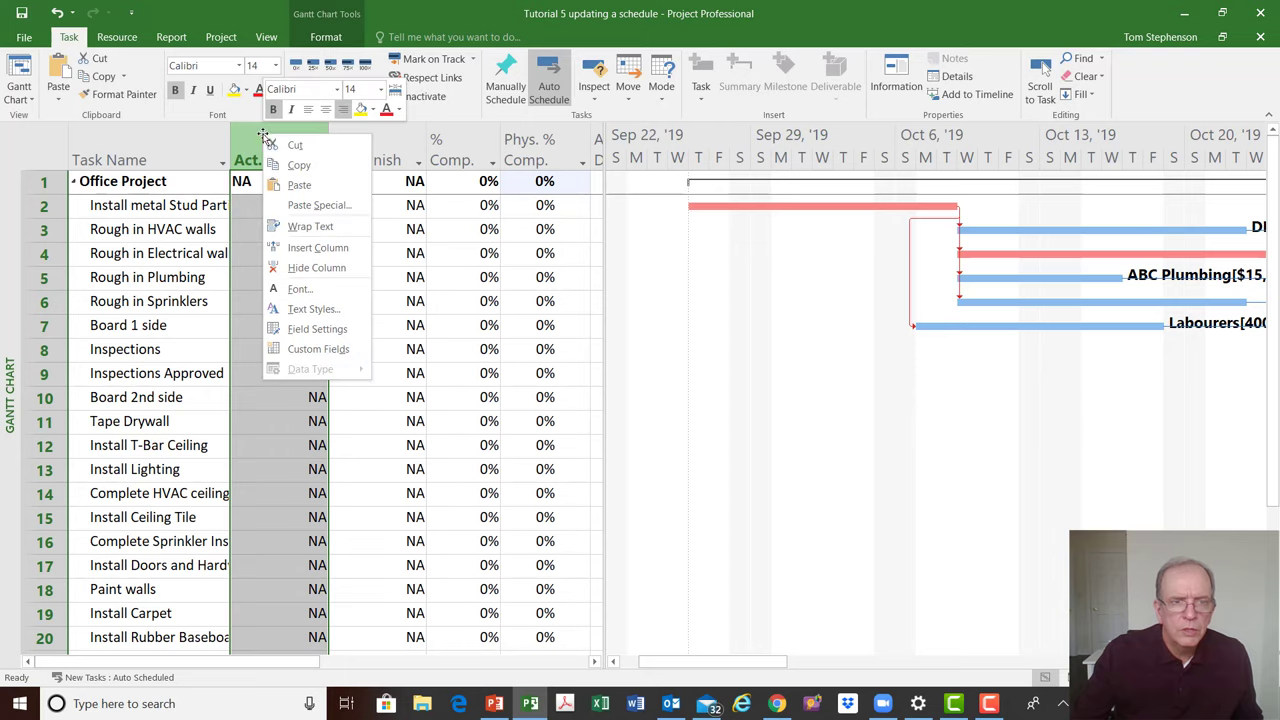
click(333, 250)
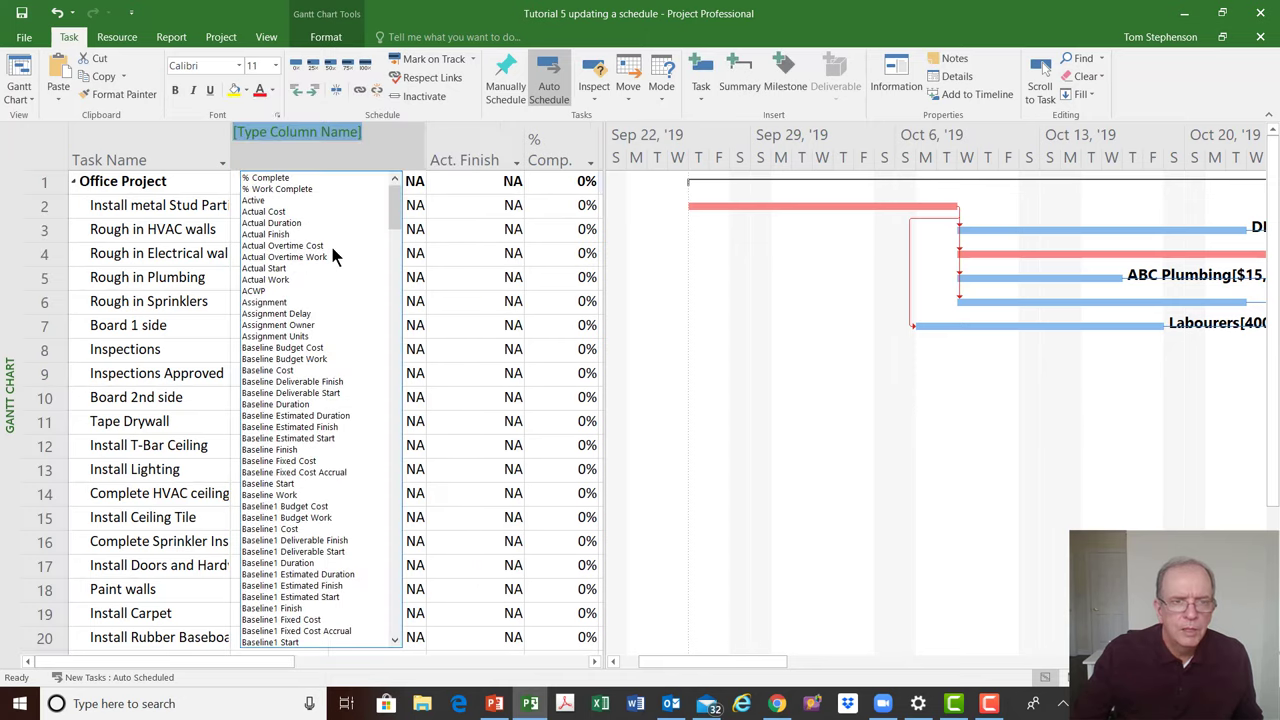
text(date1)
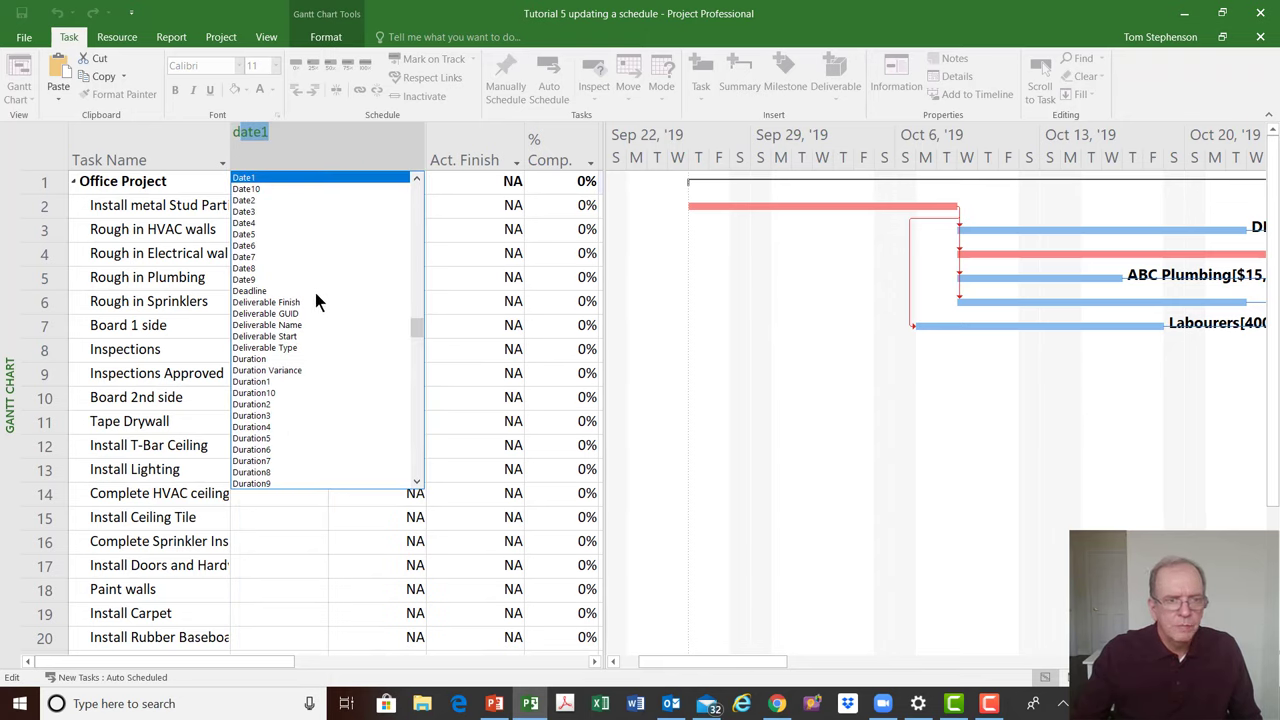
click(253, 358)
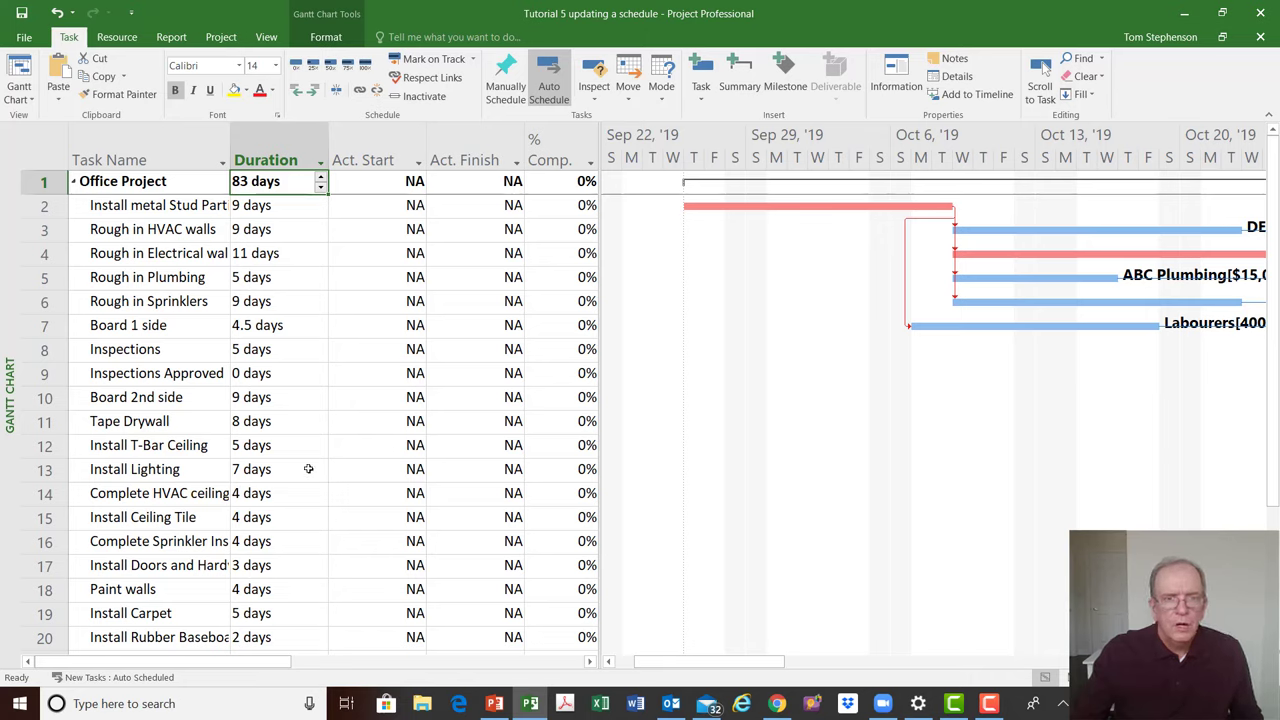
Set the duration of the metal stud partition task to 10 days and mark the task 100% complete
click(737, 205)
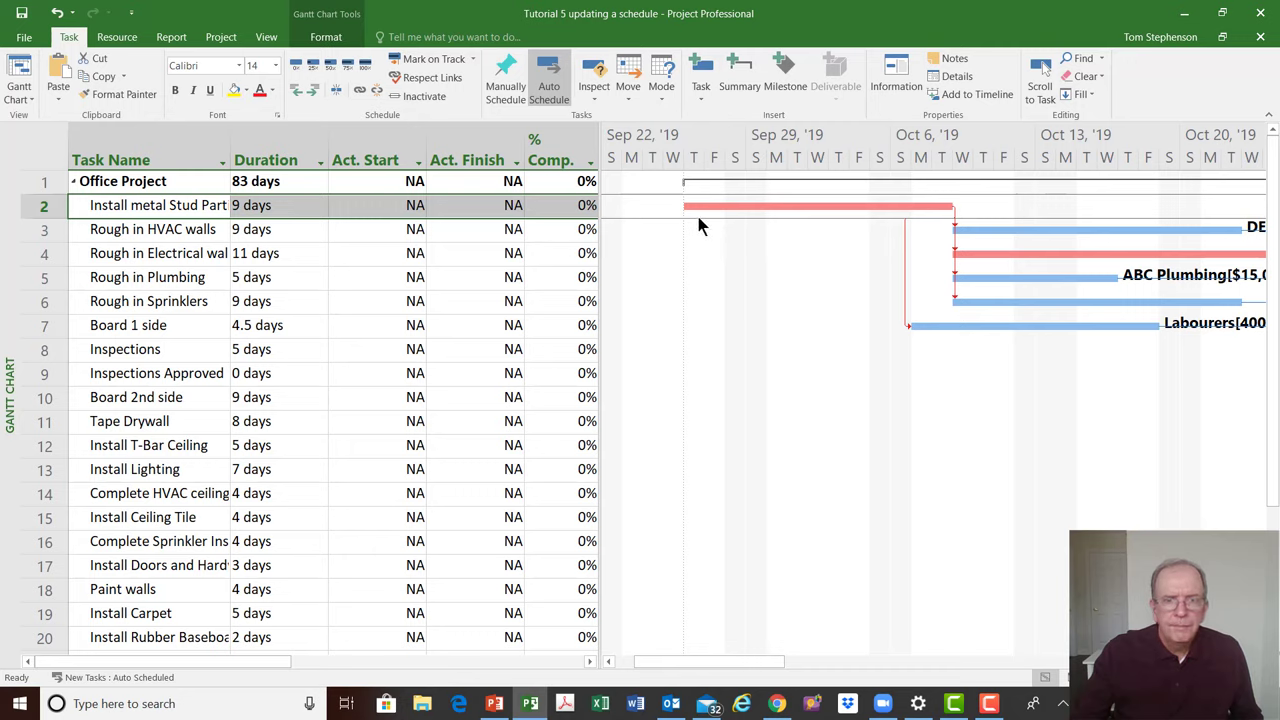
click(320, 205)
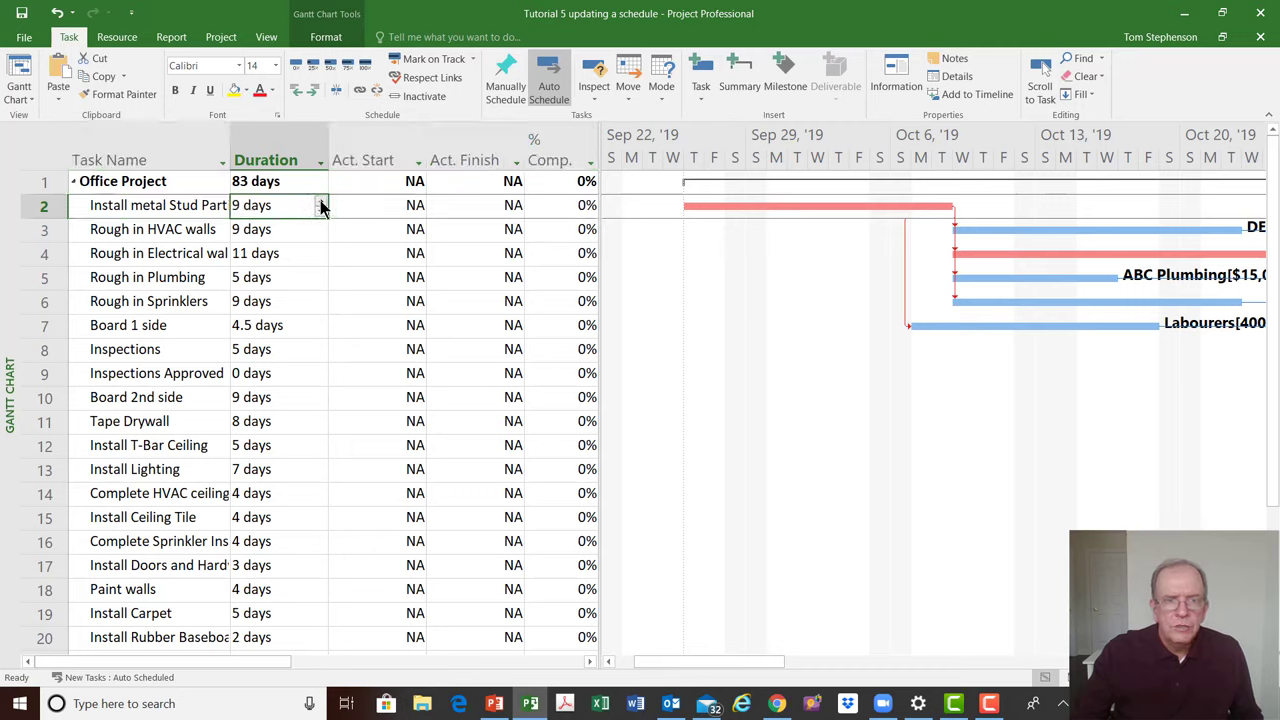
click(320, 201)
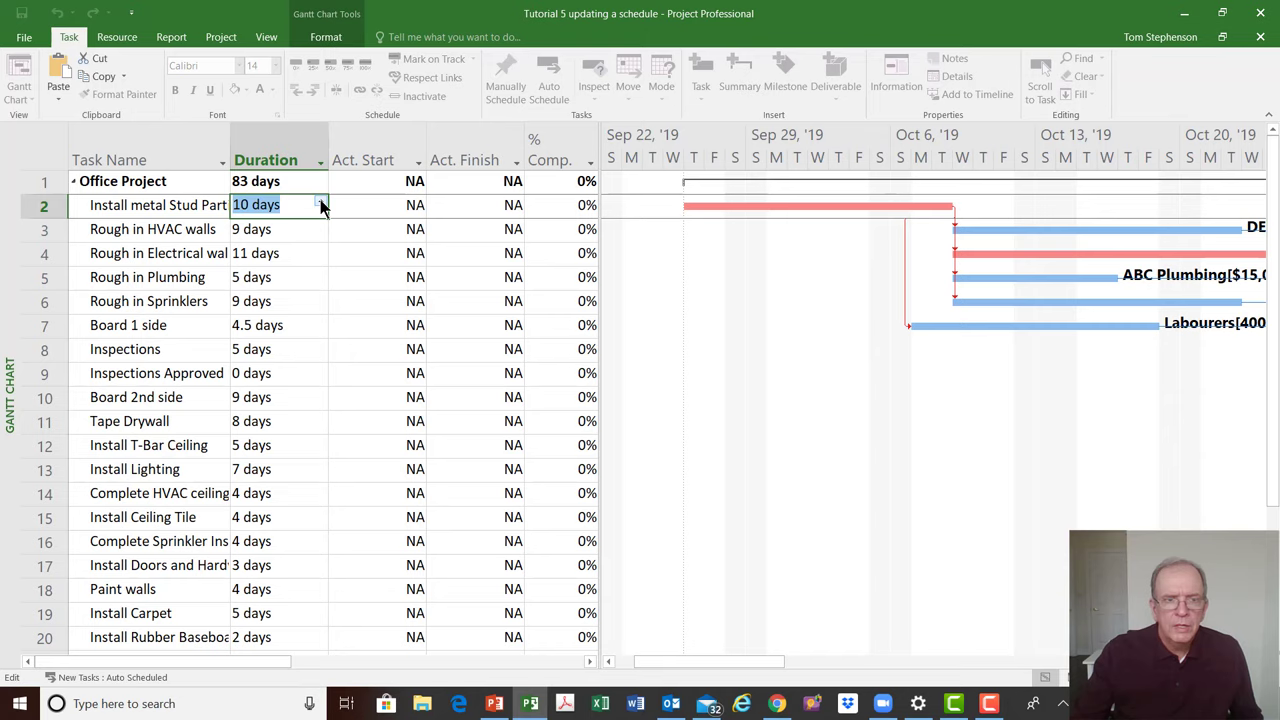
click(170, 230)
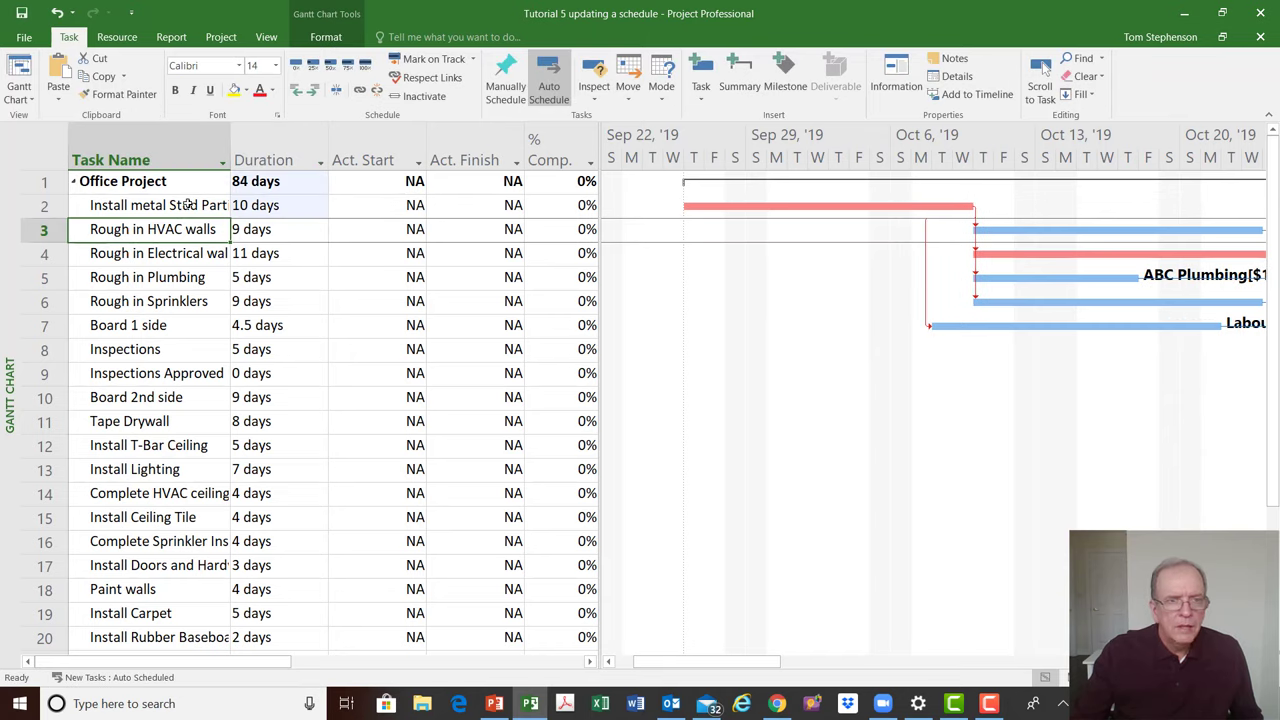
click(187, 205)
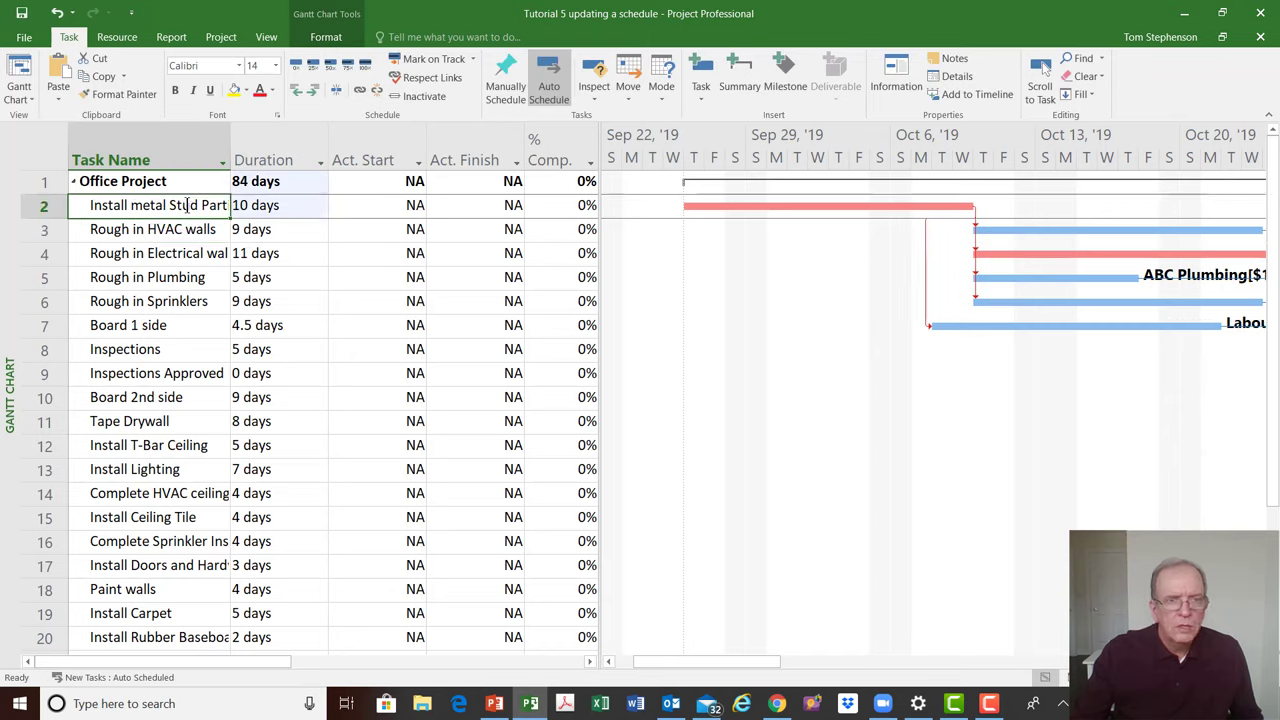
click(369, 62)
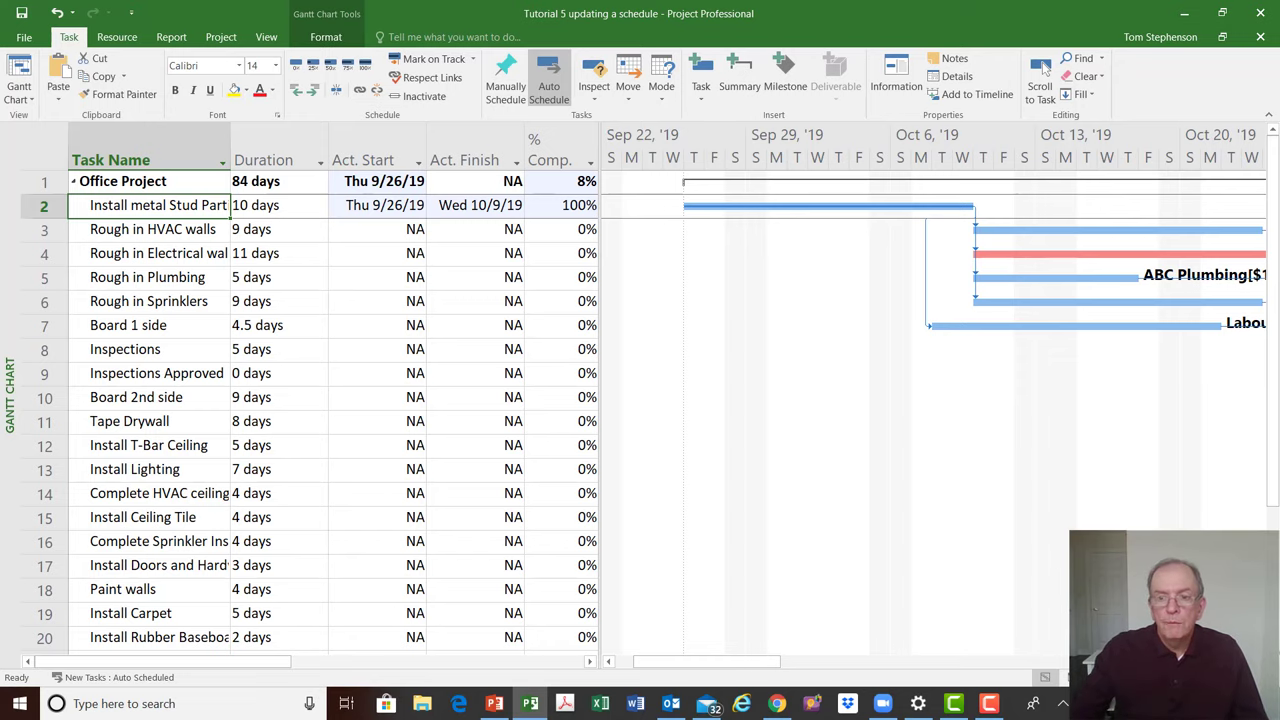
Set the actual start of the Rough in HVAC walls task to October 9, 2019
click(1043, 66)
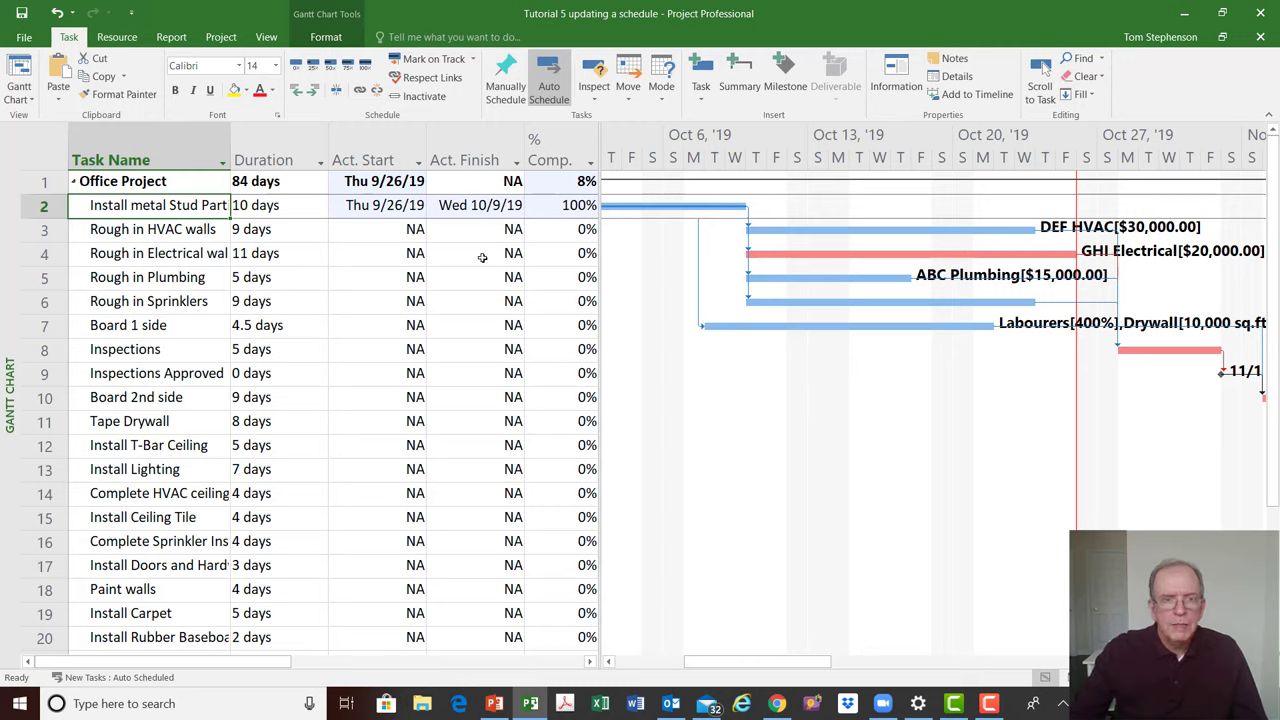
click(403, 231)
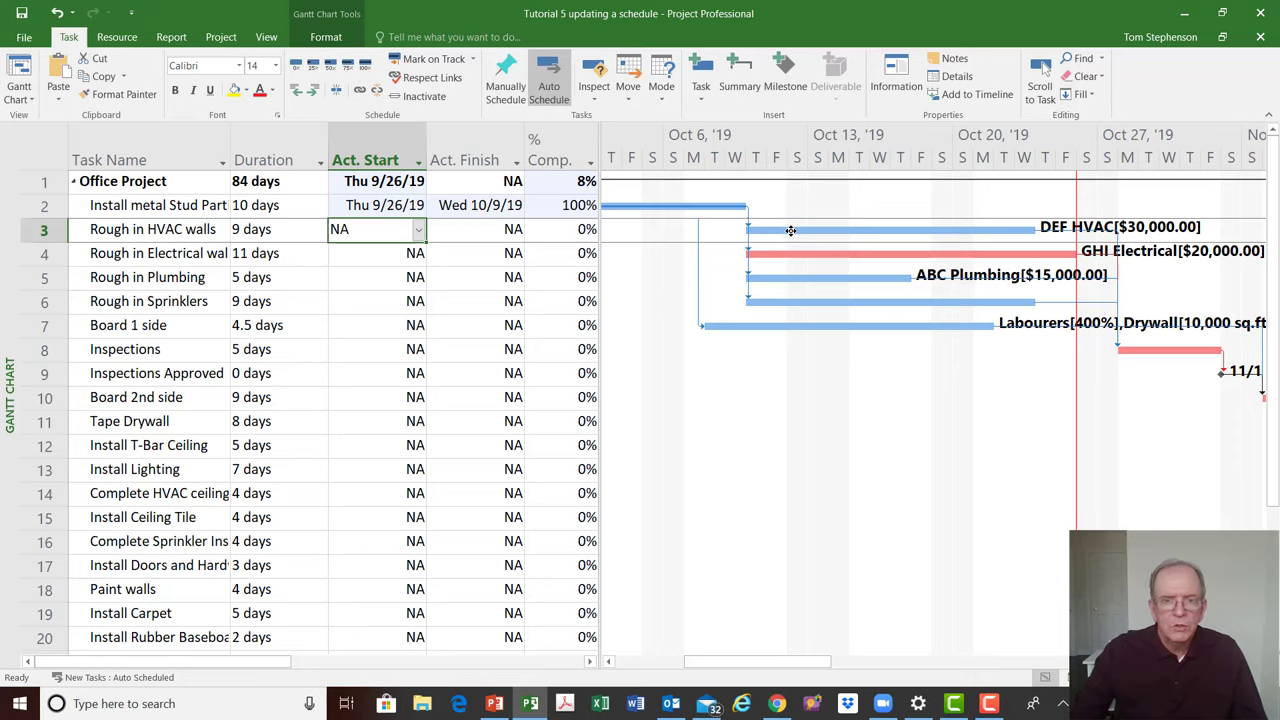
click(418, 230)
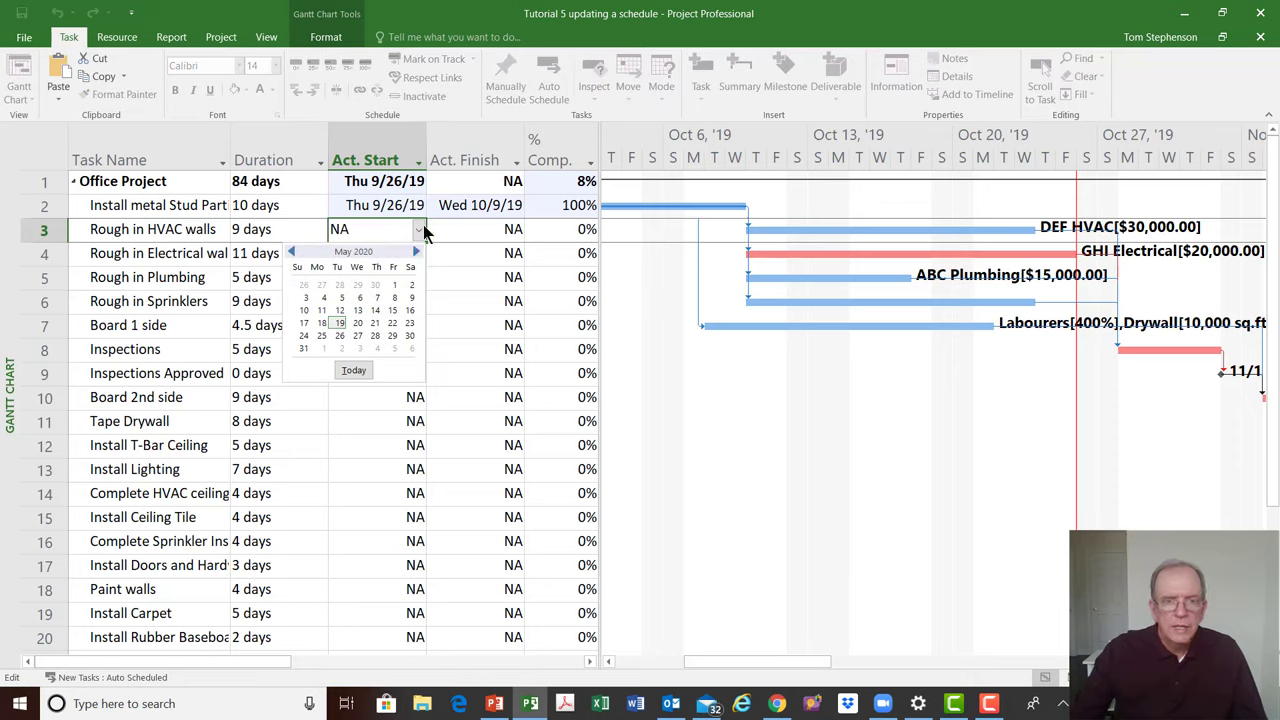
click(289, 252)
click(289, 252)
click(289, 252)
click(289, 252)
click(289, 252)
click(289, 252)
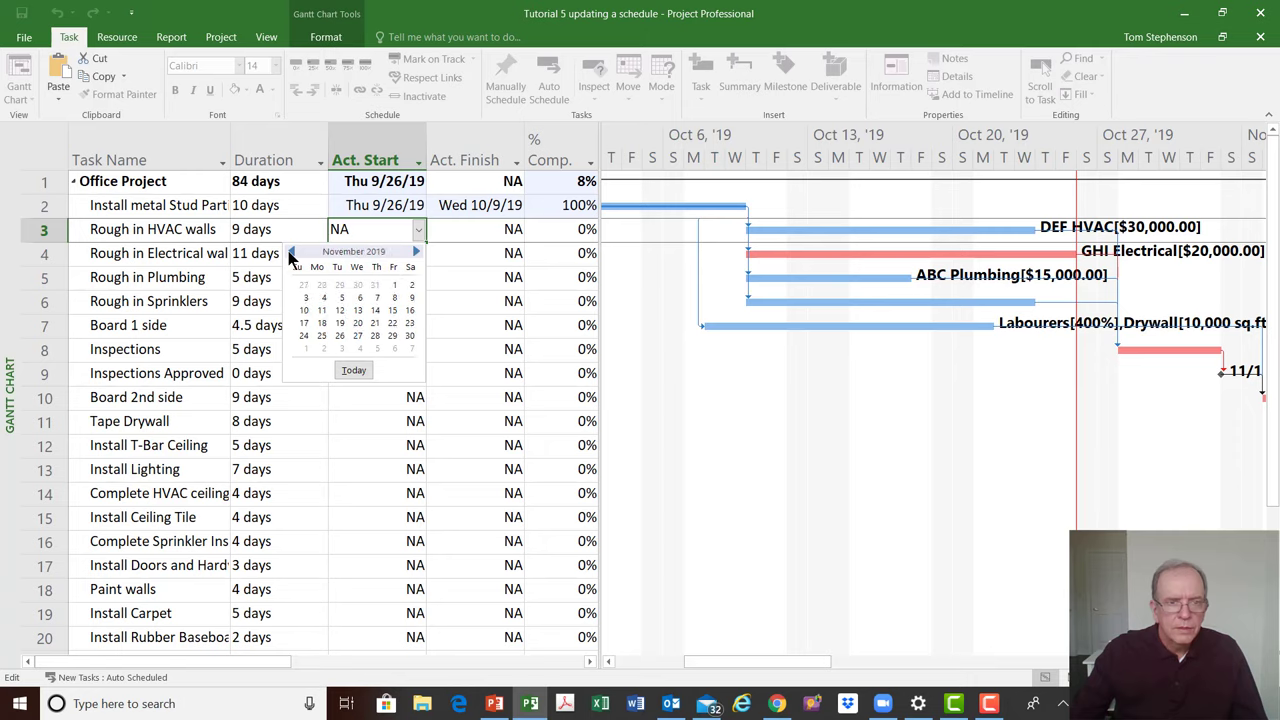
click(289, 252)
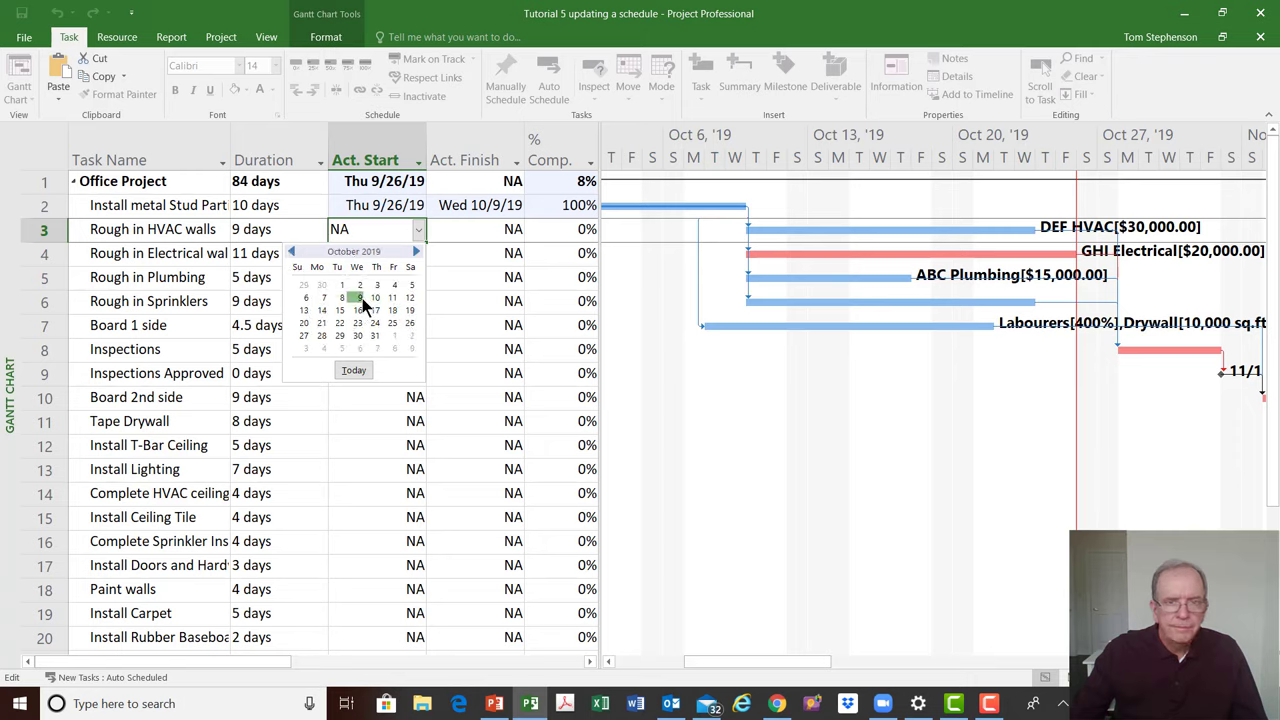
click(360, 297)
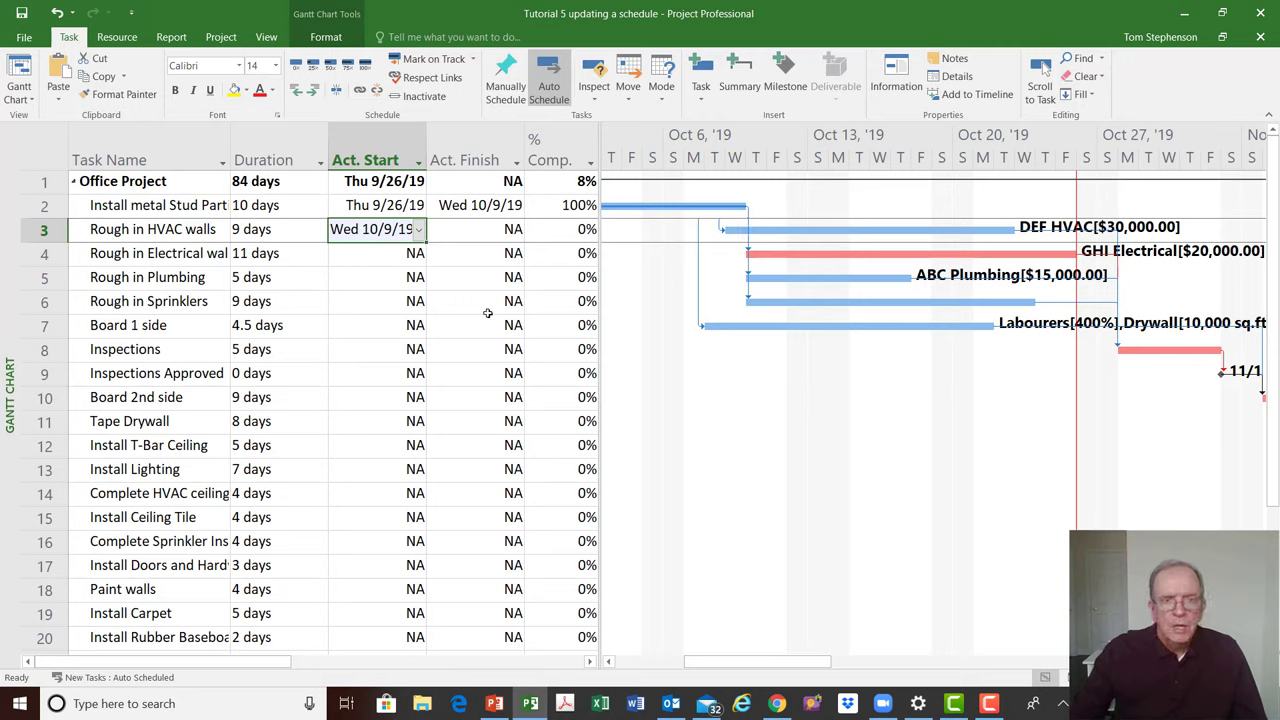
Set the duration of the Rough in HVAC walls task to 10 days and mark the task 100% complete
click(283, 234)
click(321, 226)
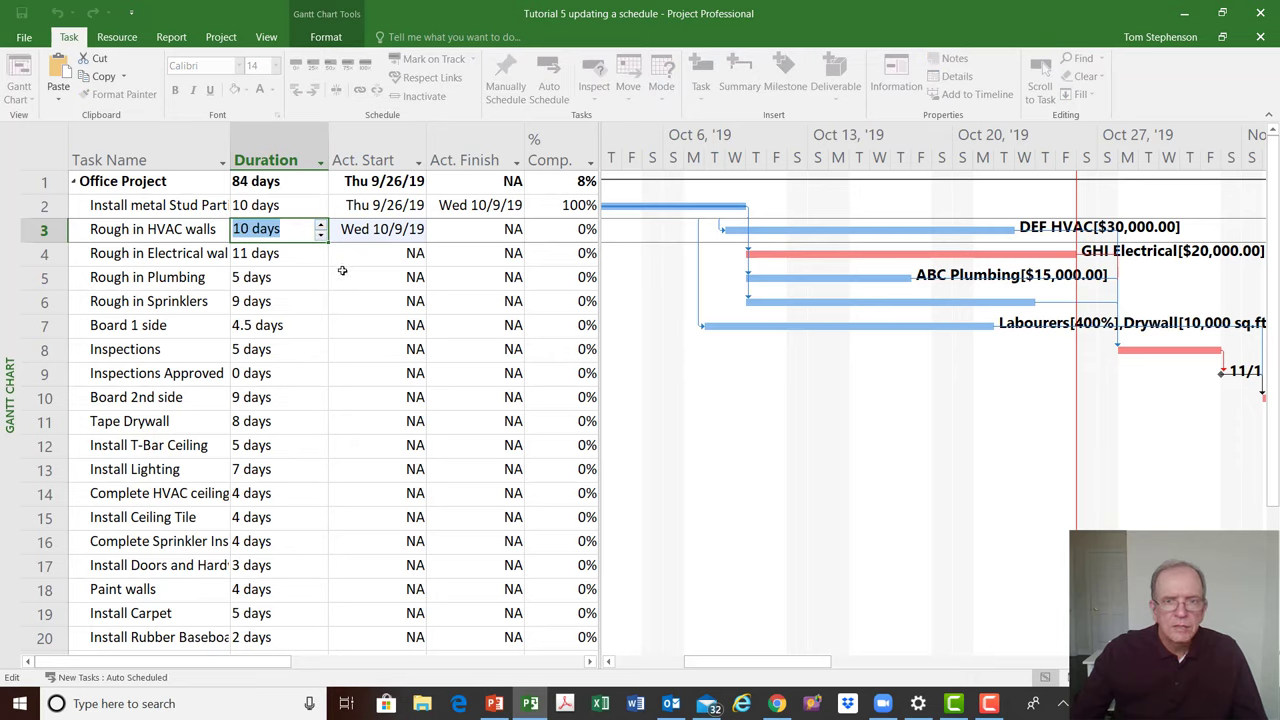
key(Return)
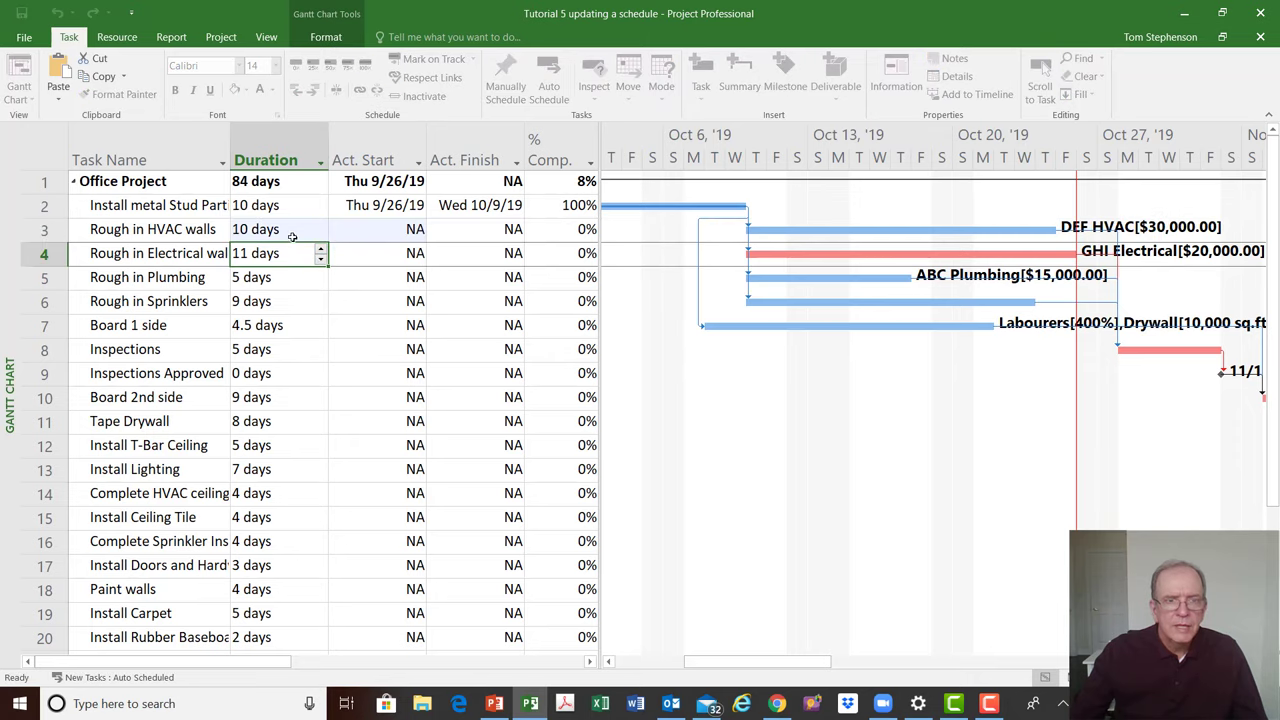
click(292, 236)
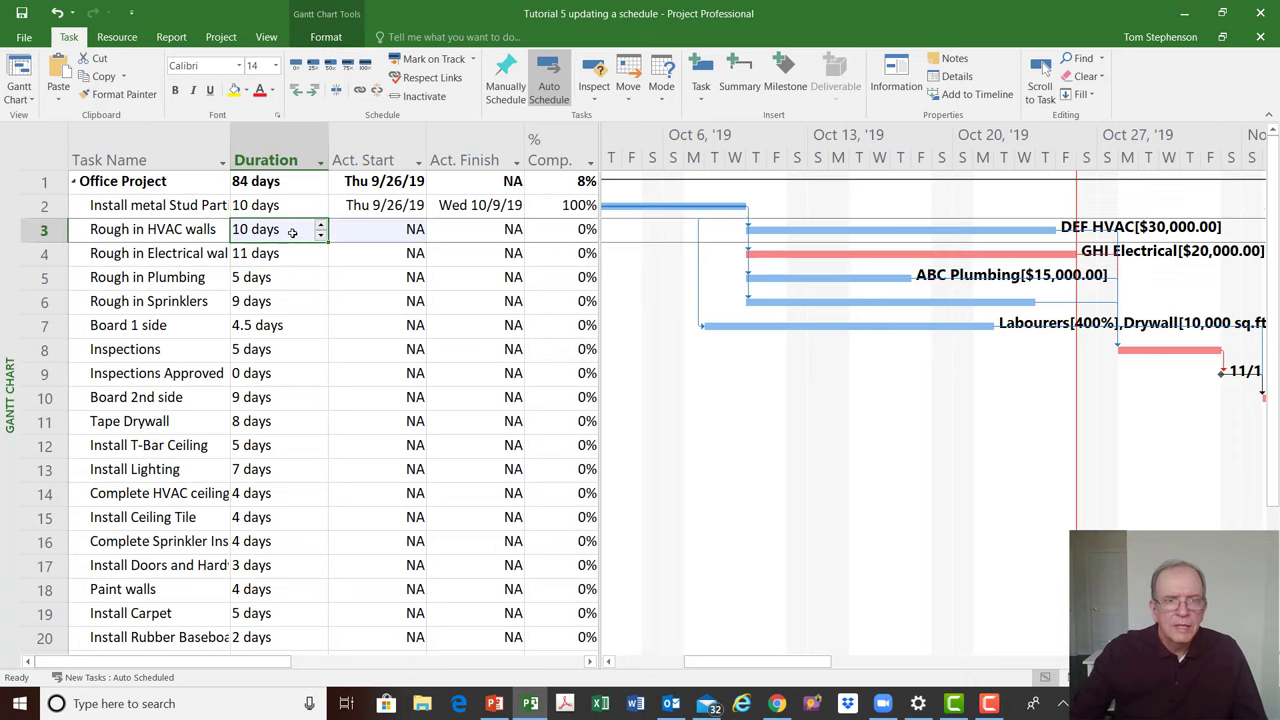
click(365, 67)
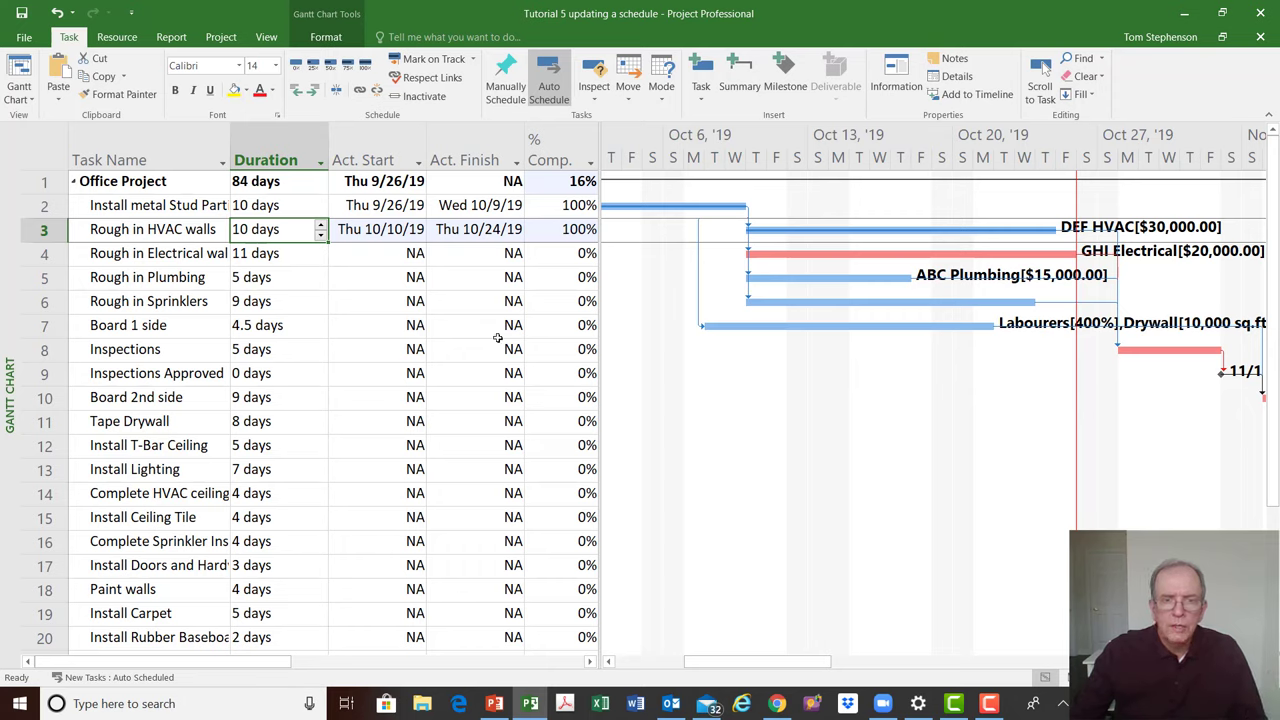
Set the actual start of the Rough in Electrical walls task to October 11, 2019 and mark the task on track
click(415, 255)
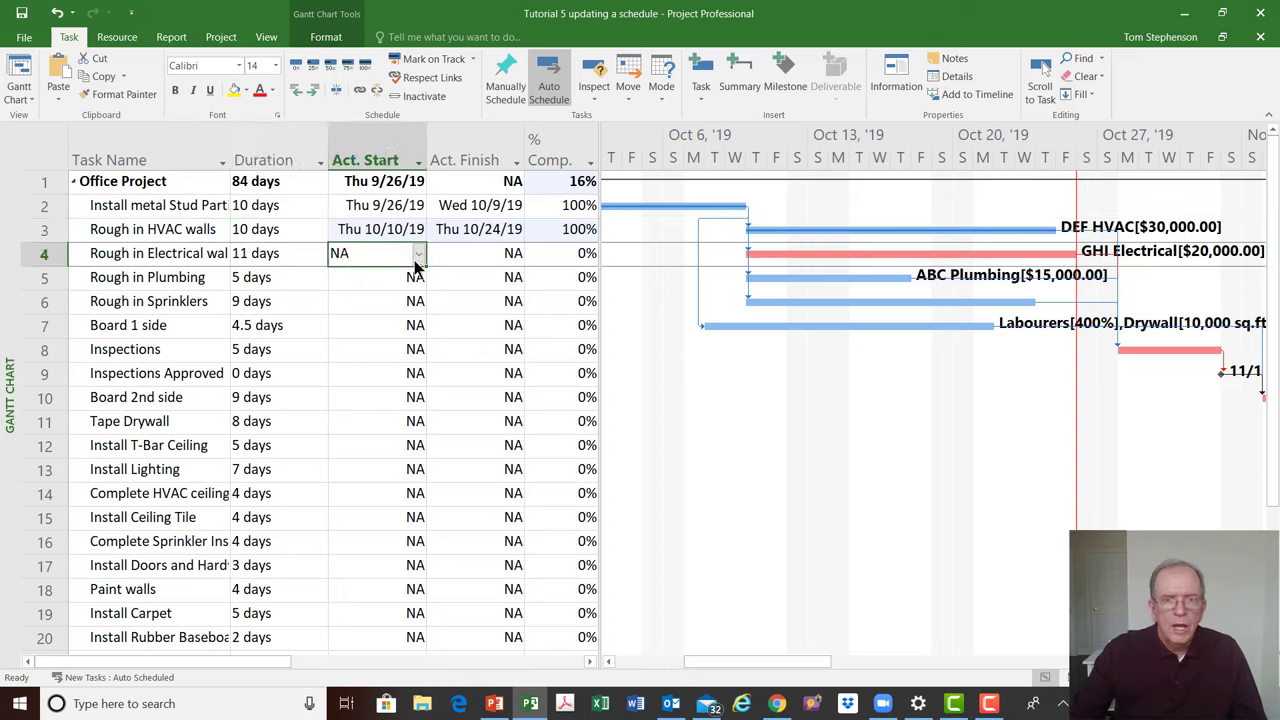
click(419, 256)
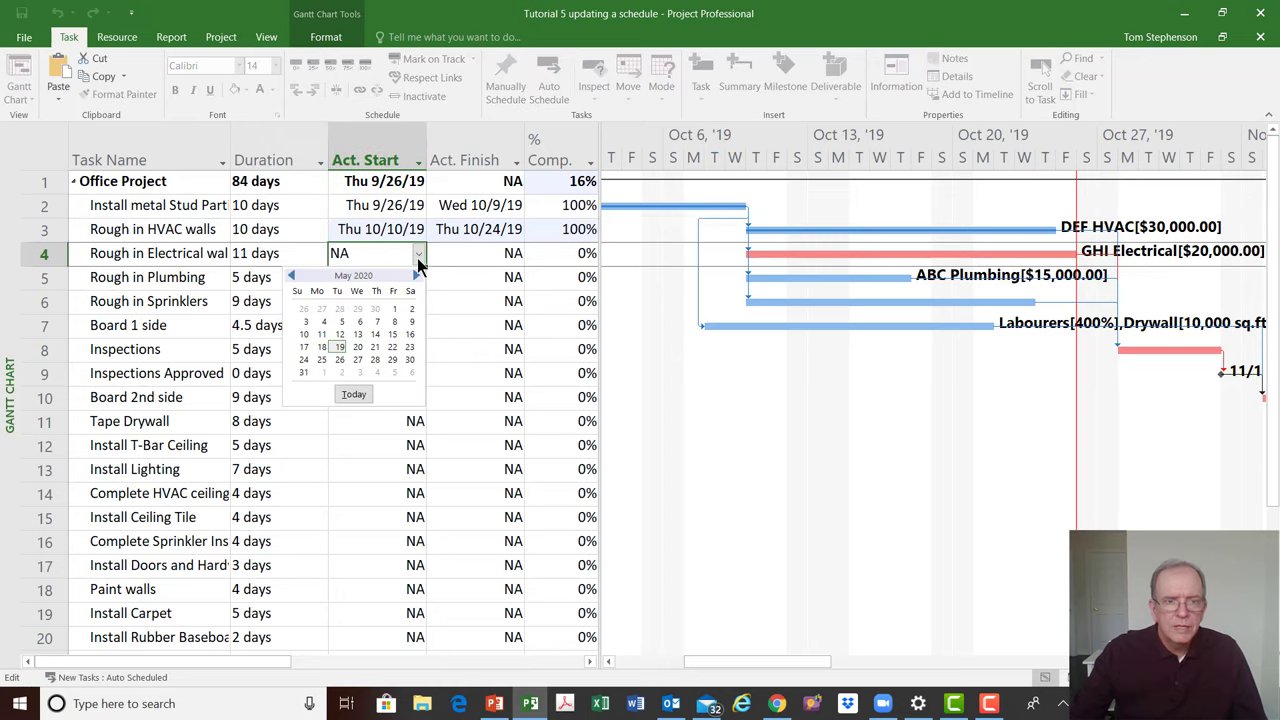
click(291, 277)
click(291, 277)
click(291, 277)
click(291, 277)
click(291, 277)
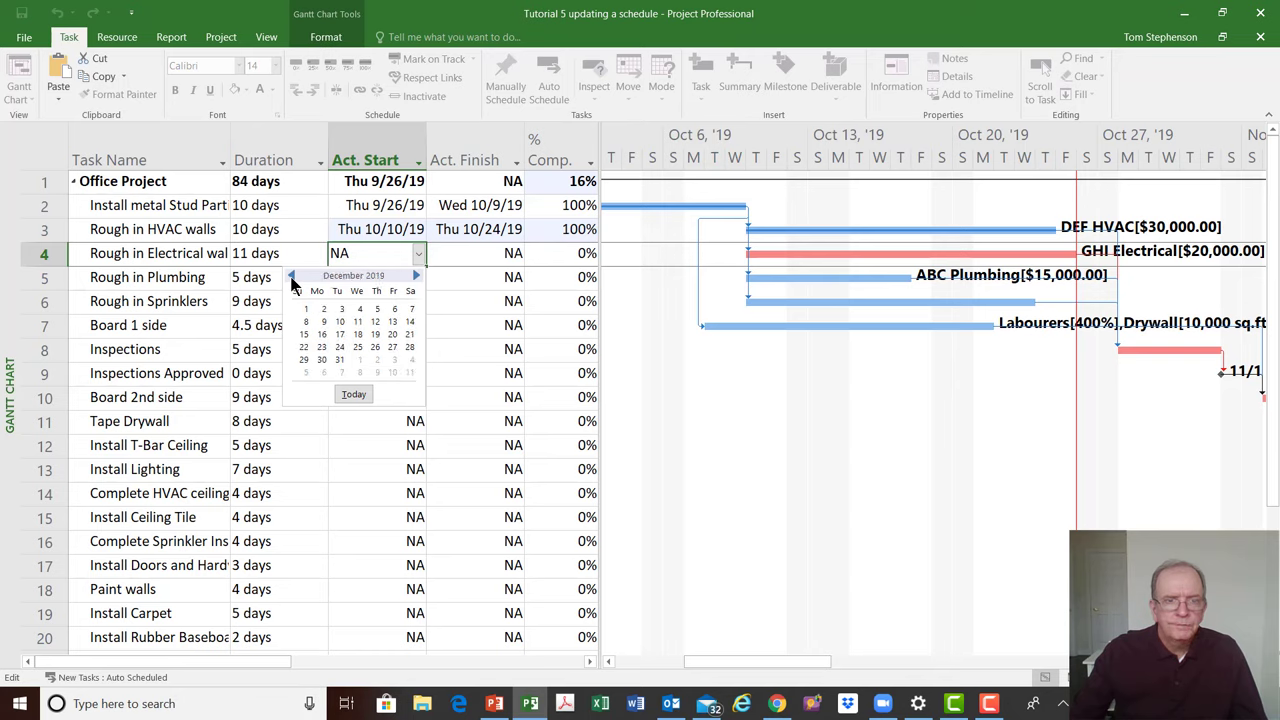
click(291, 277)
click(291, 277)
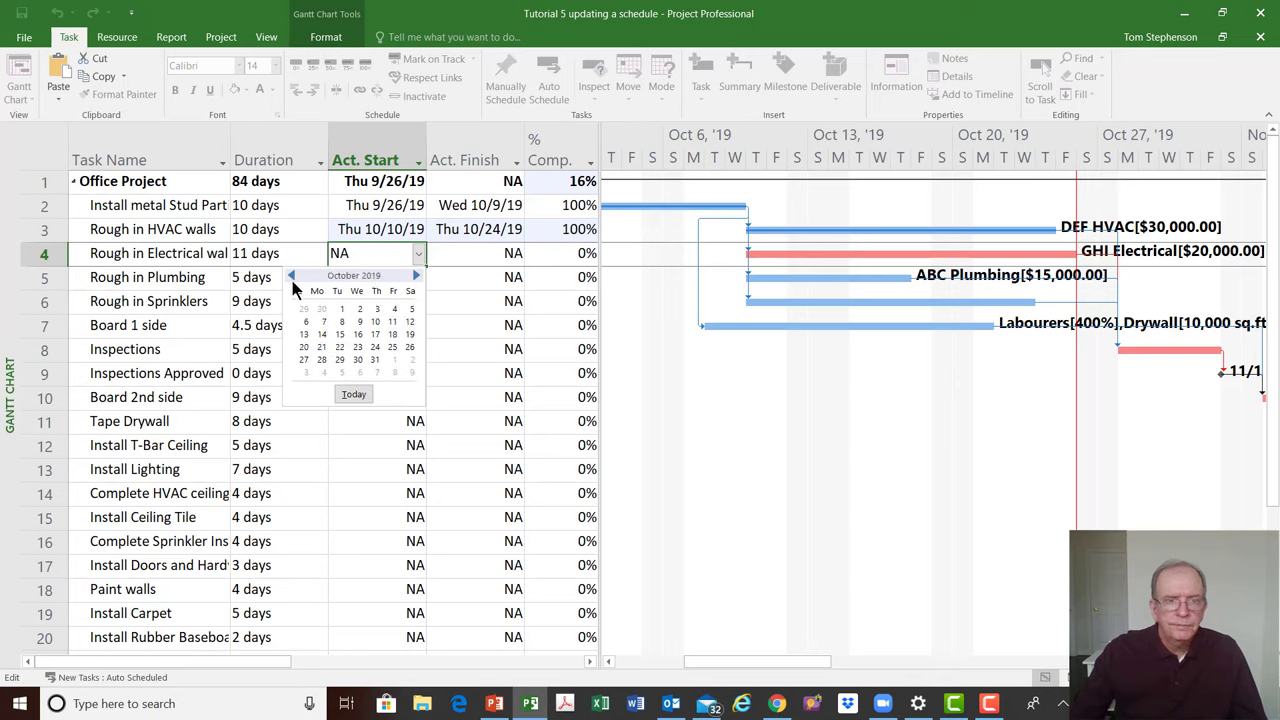
click(392, 320)
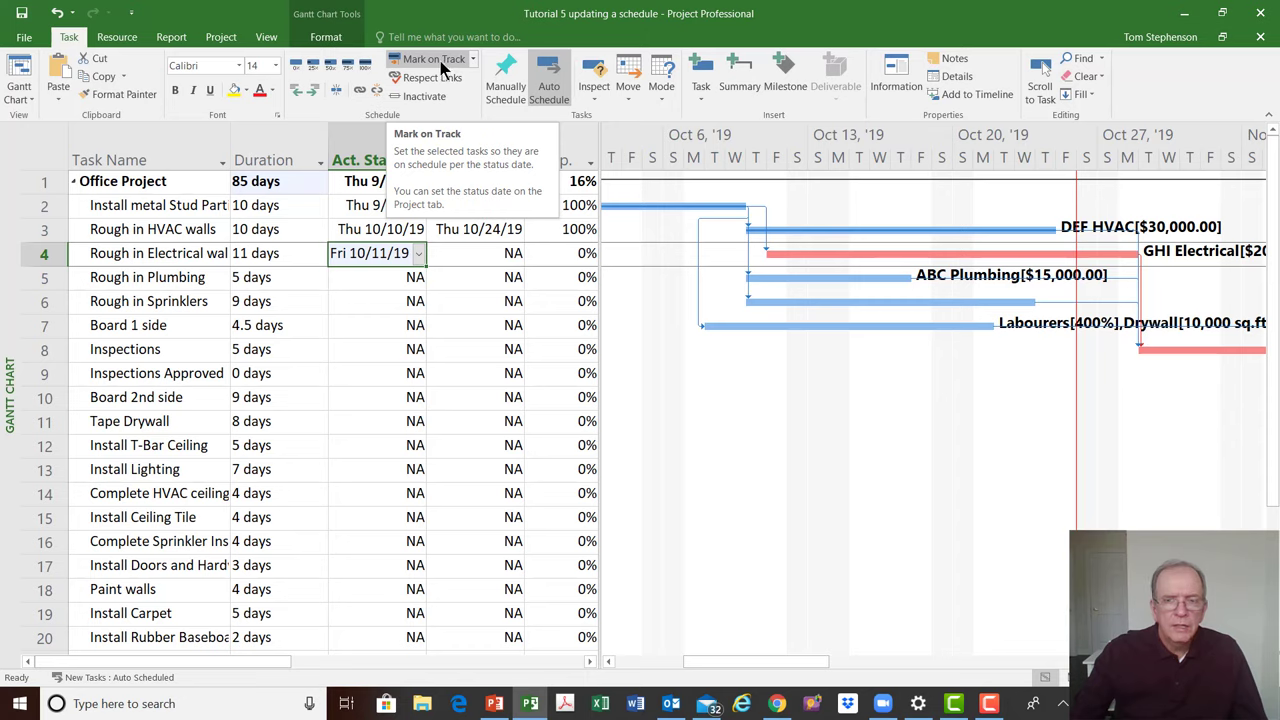
click(440, 66)
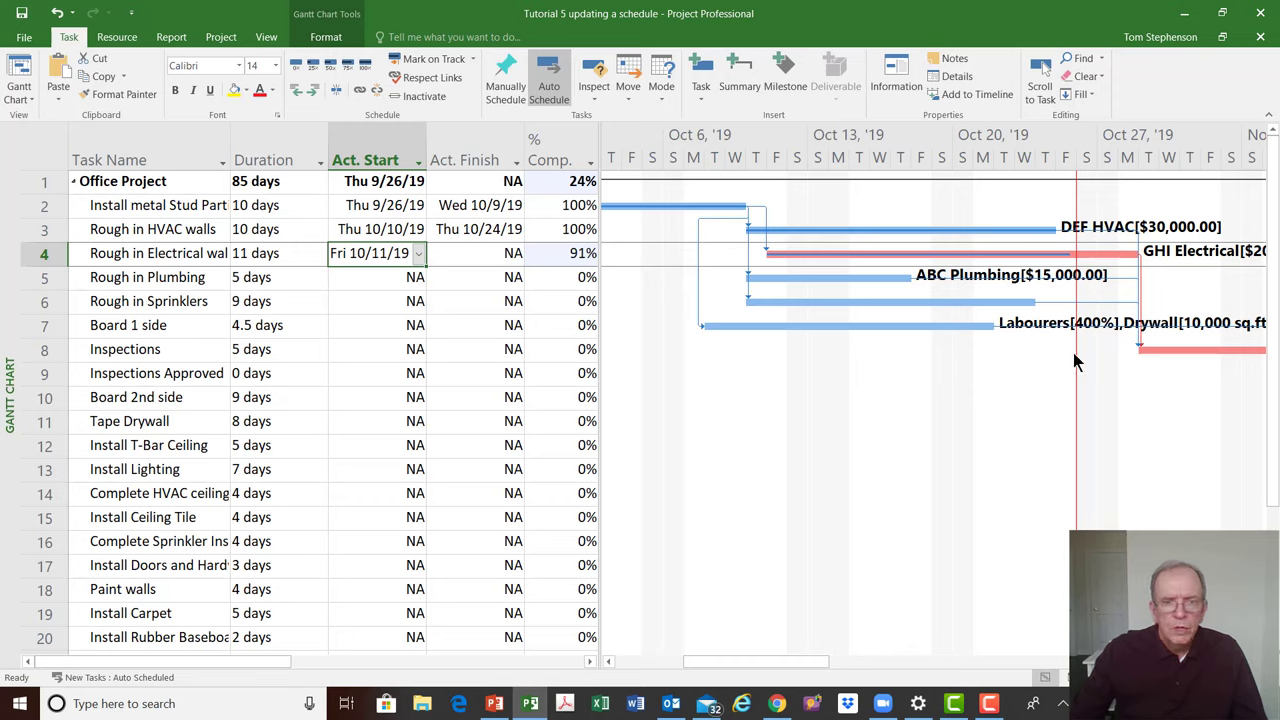
Select the Rough in Plumbing task and view the custom option for moving it forward by working days
right_click(832, 275)
click(788, 399)
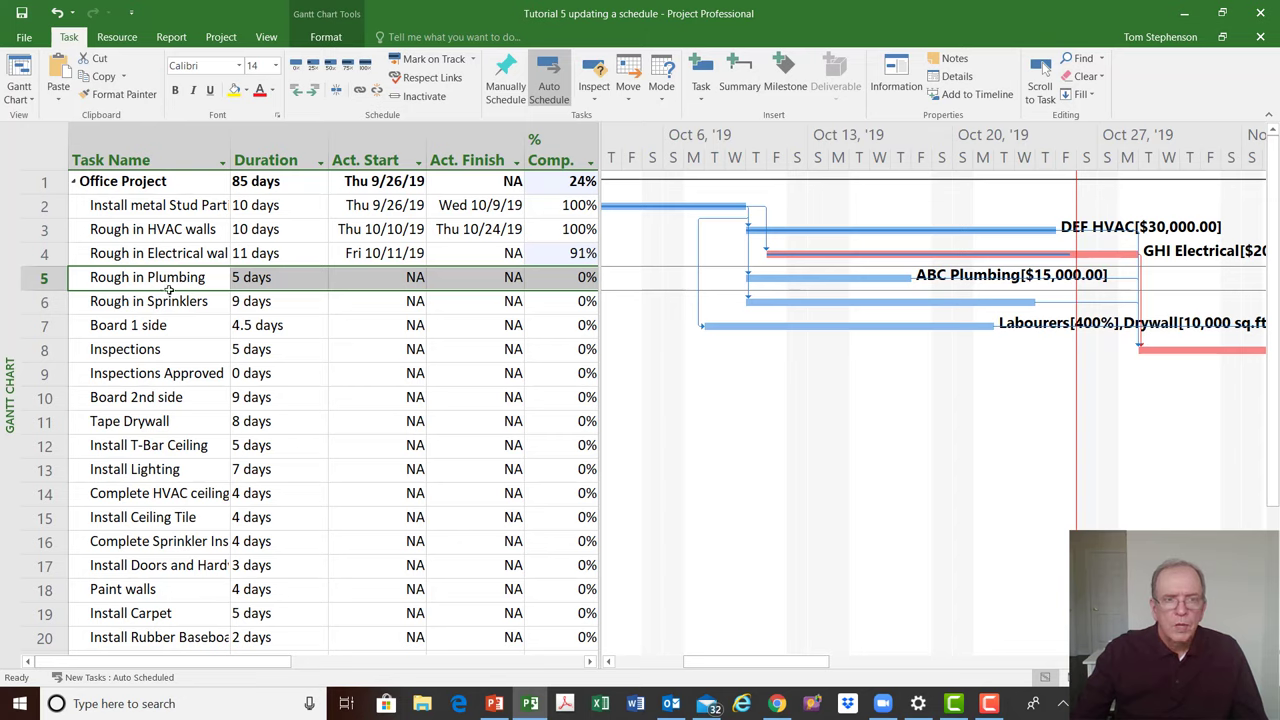
click(628, 100)
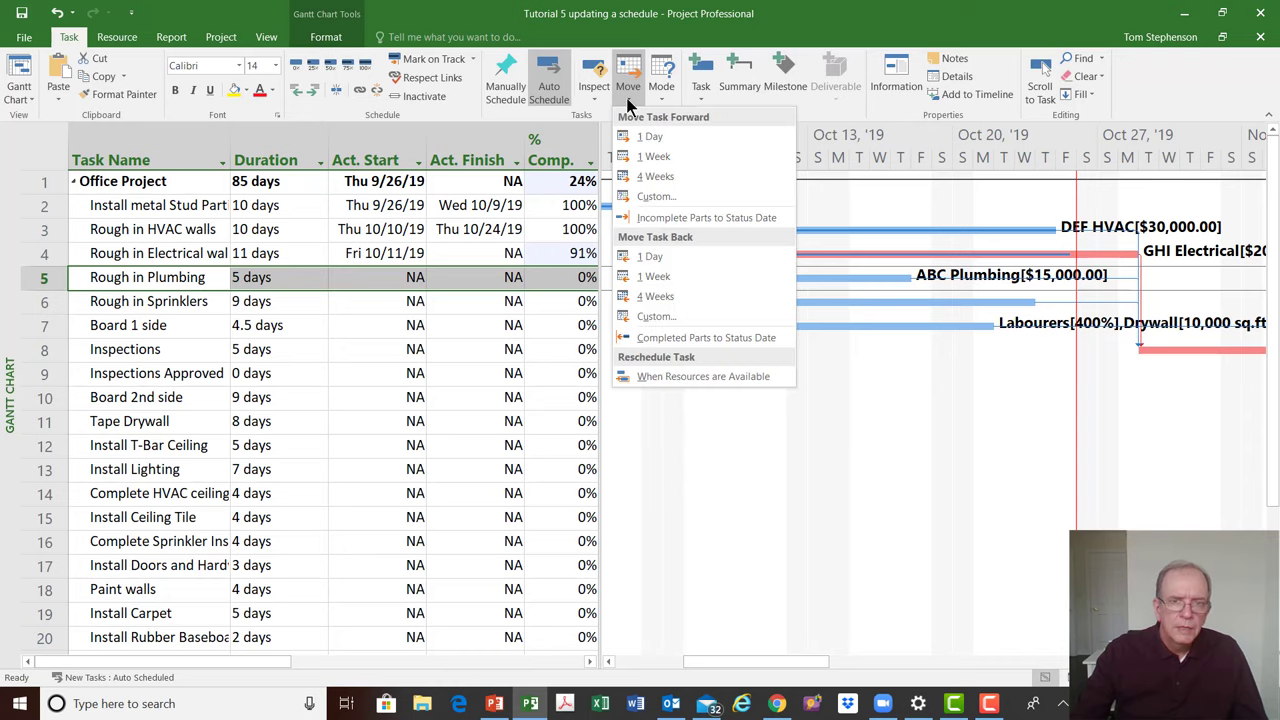
click(660, 197)
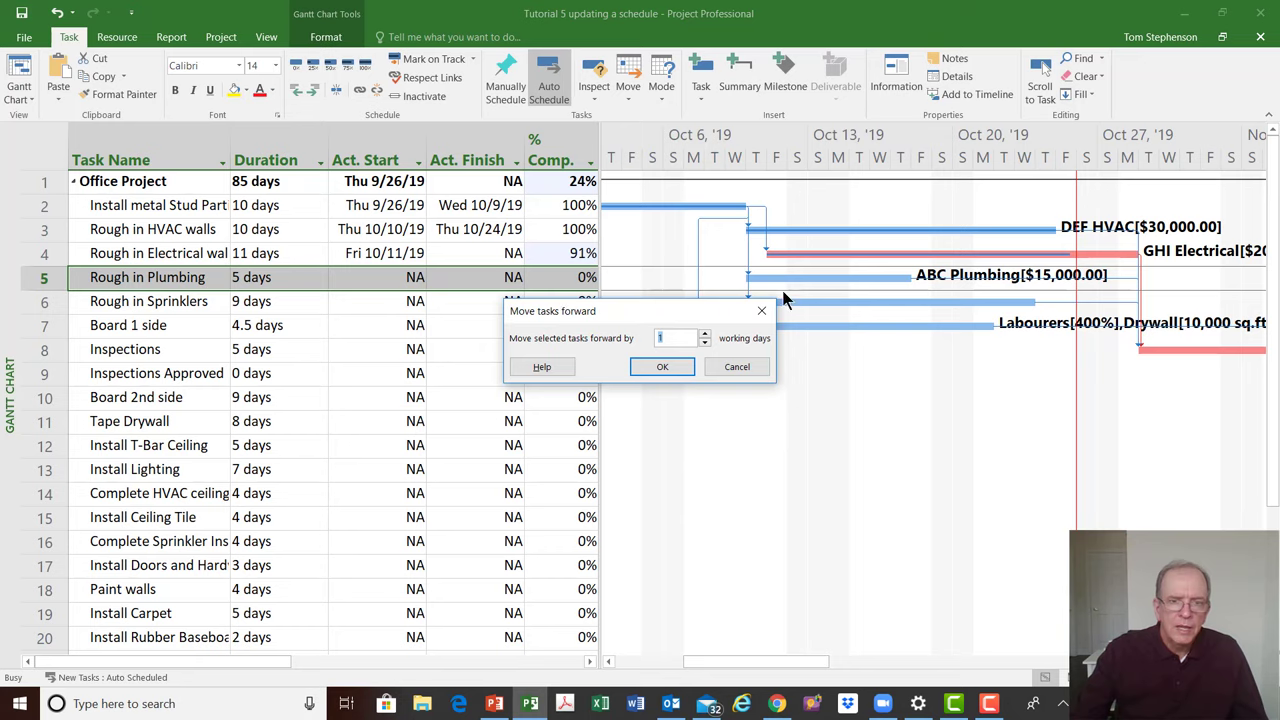
click(762, 314)
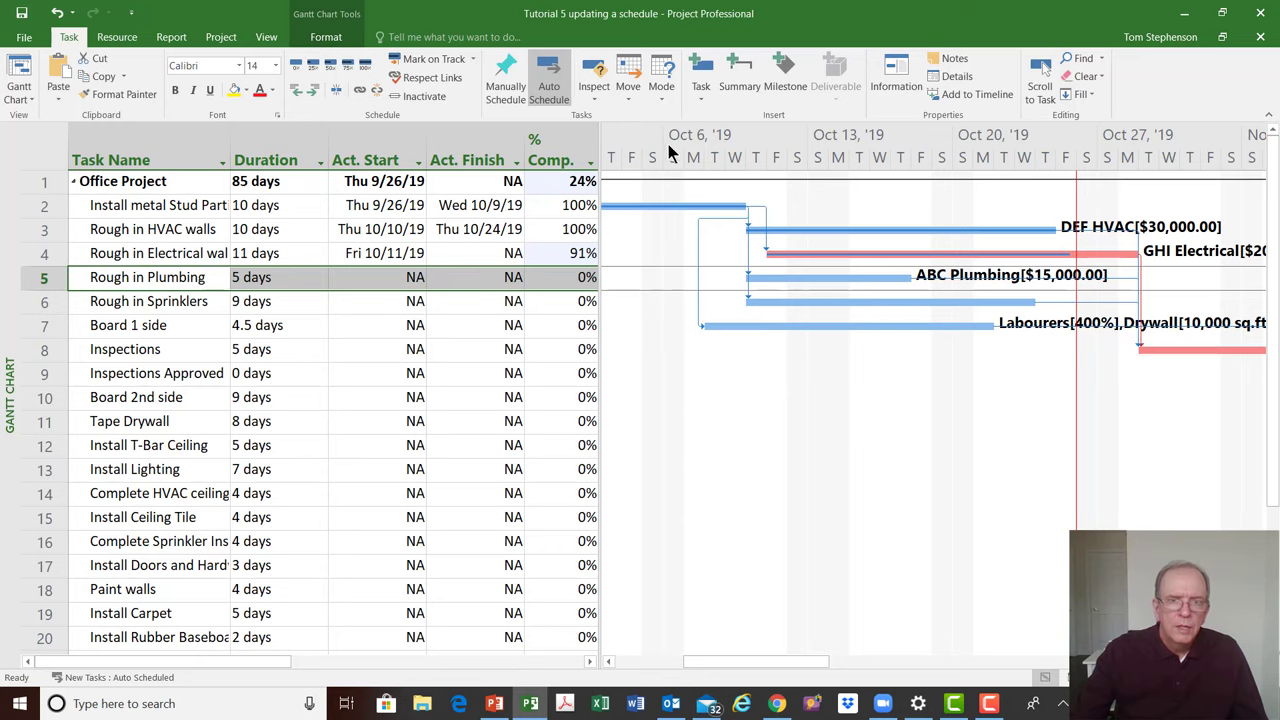
Move the incomplete parts of the Rough in Plumbing task forward to the status date
click(641, 98)
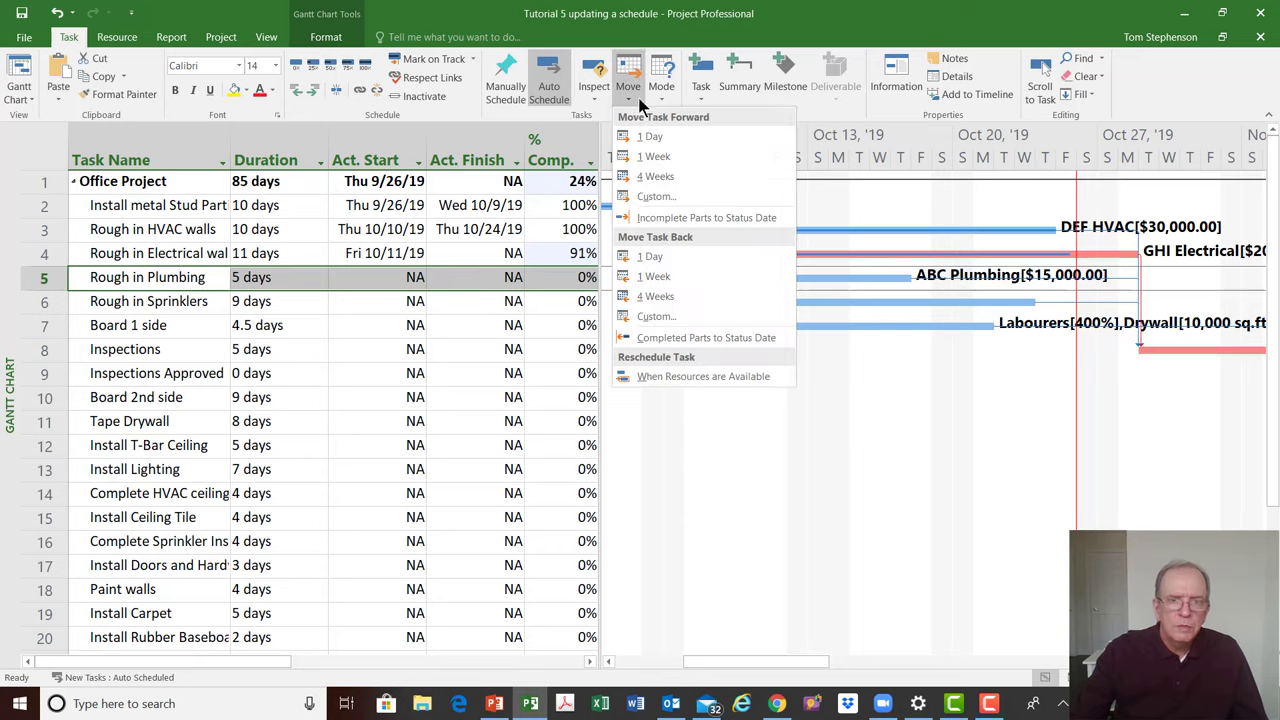
click(657, 218)
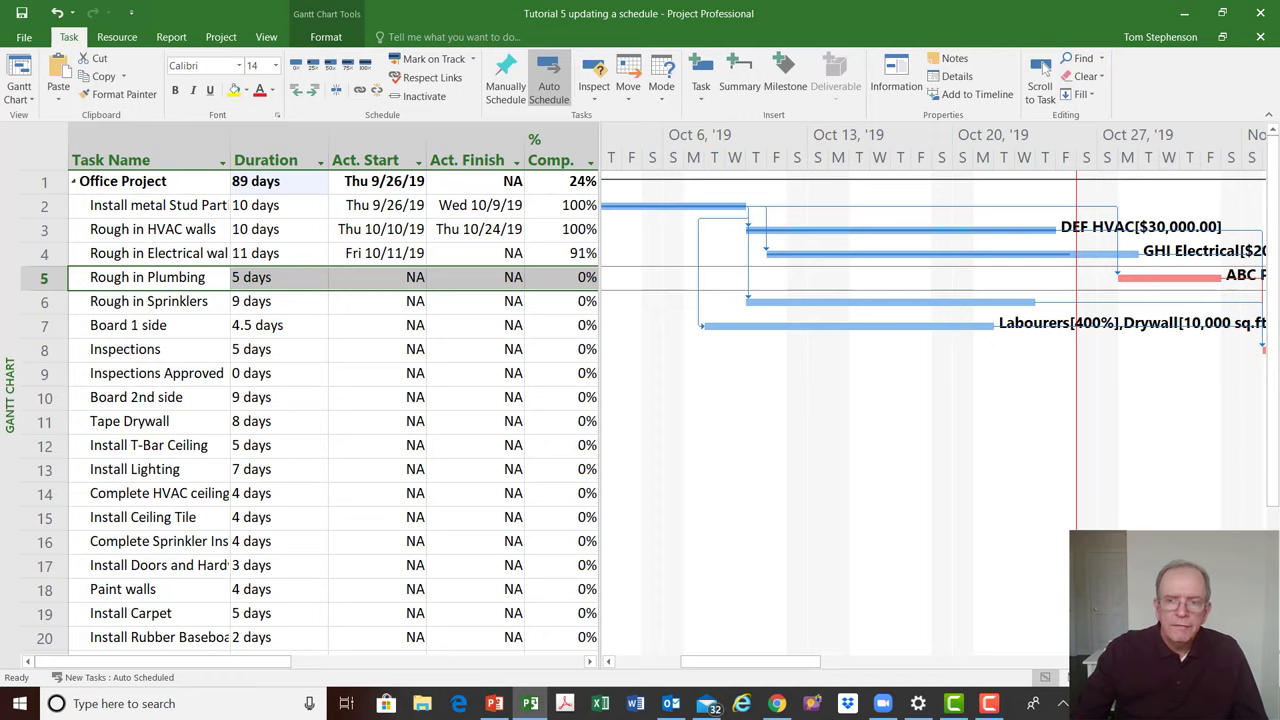
click(1043, 66)
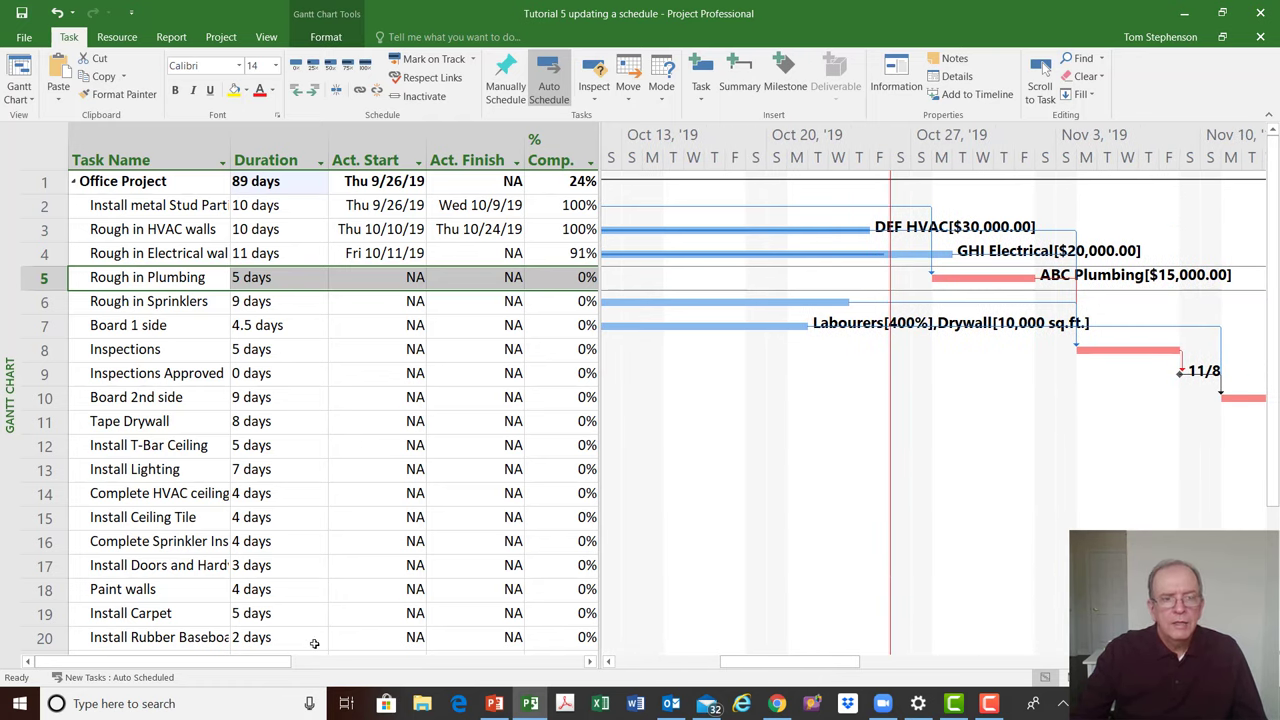
Insert an Indicators column before the Task Name column and narrow it to fit the icons
click(150, 145)
right_click(151, 147)
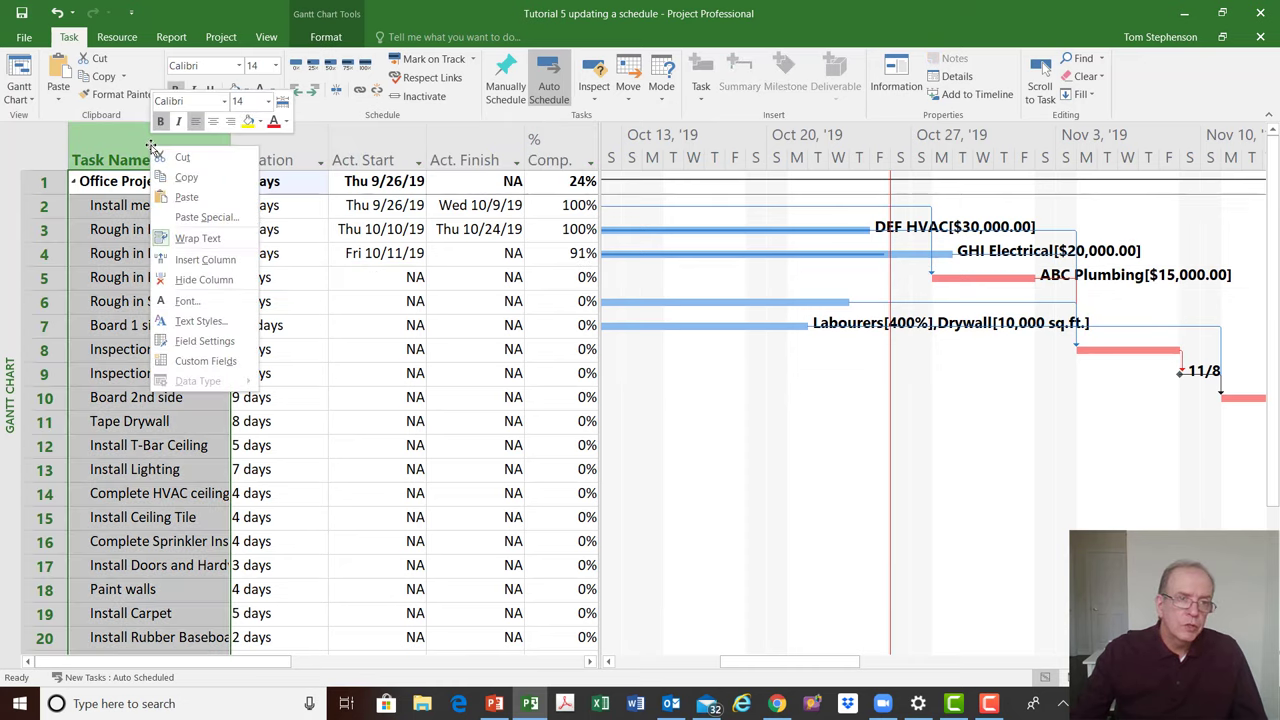
click(176, 262)
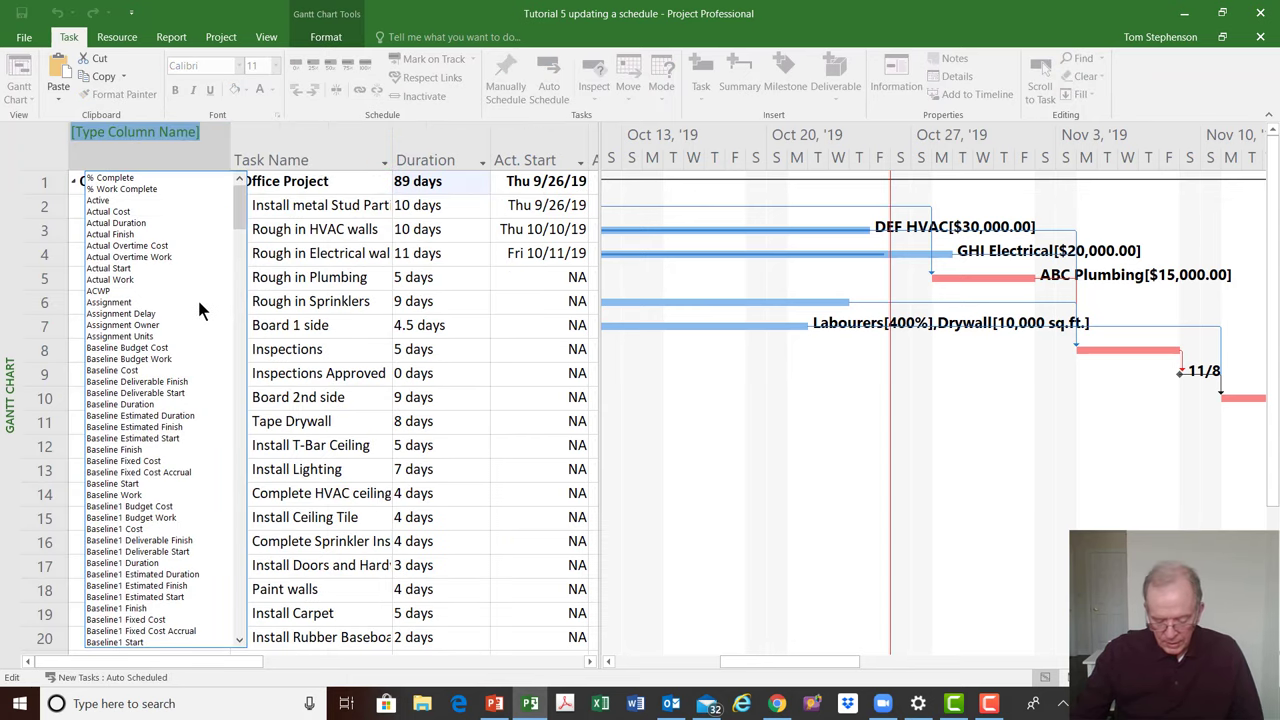
text(iD)
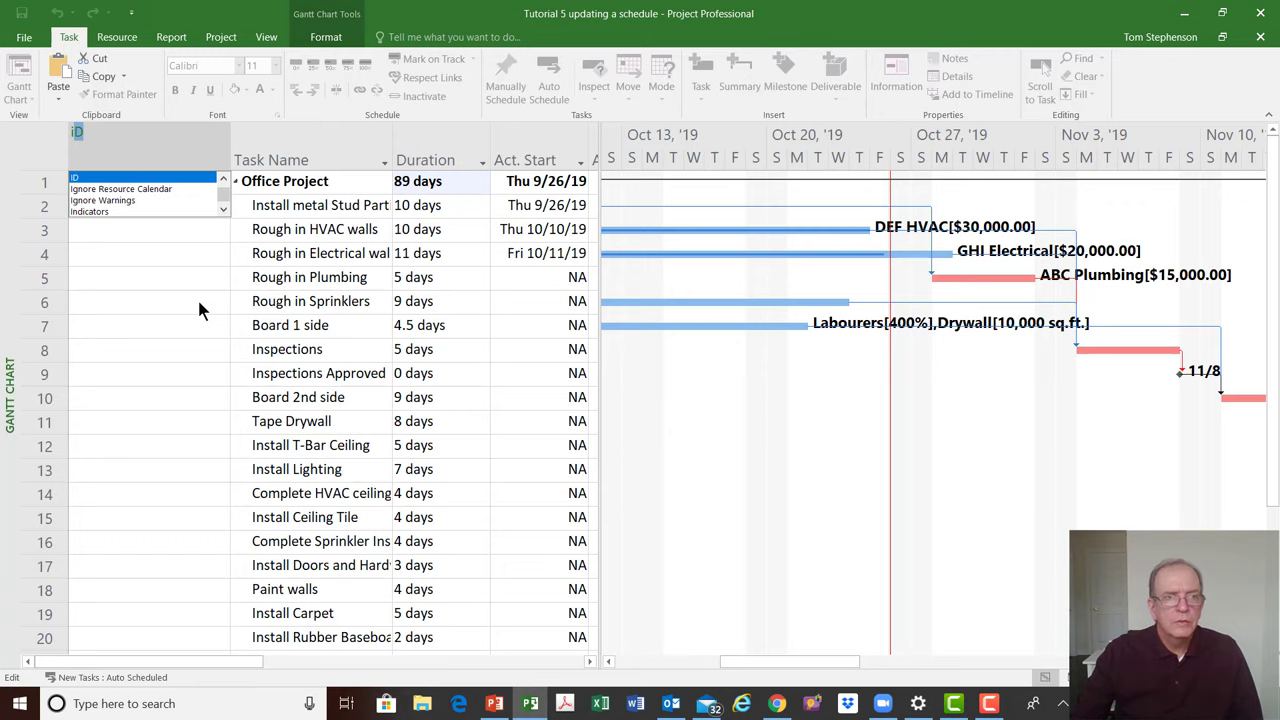
click(116, 211)
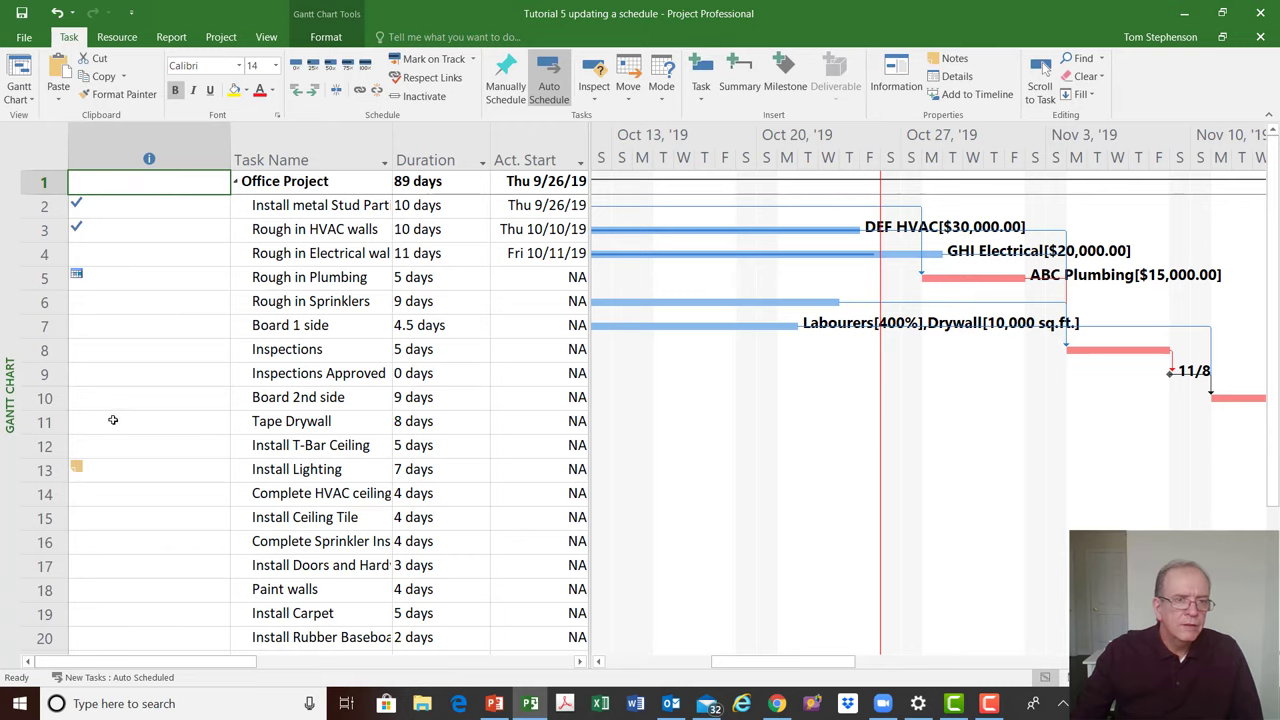
drag(230, 160, 134, 160)
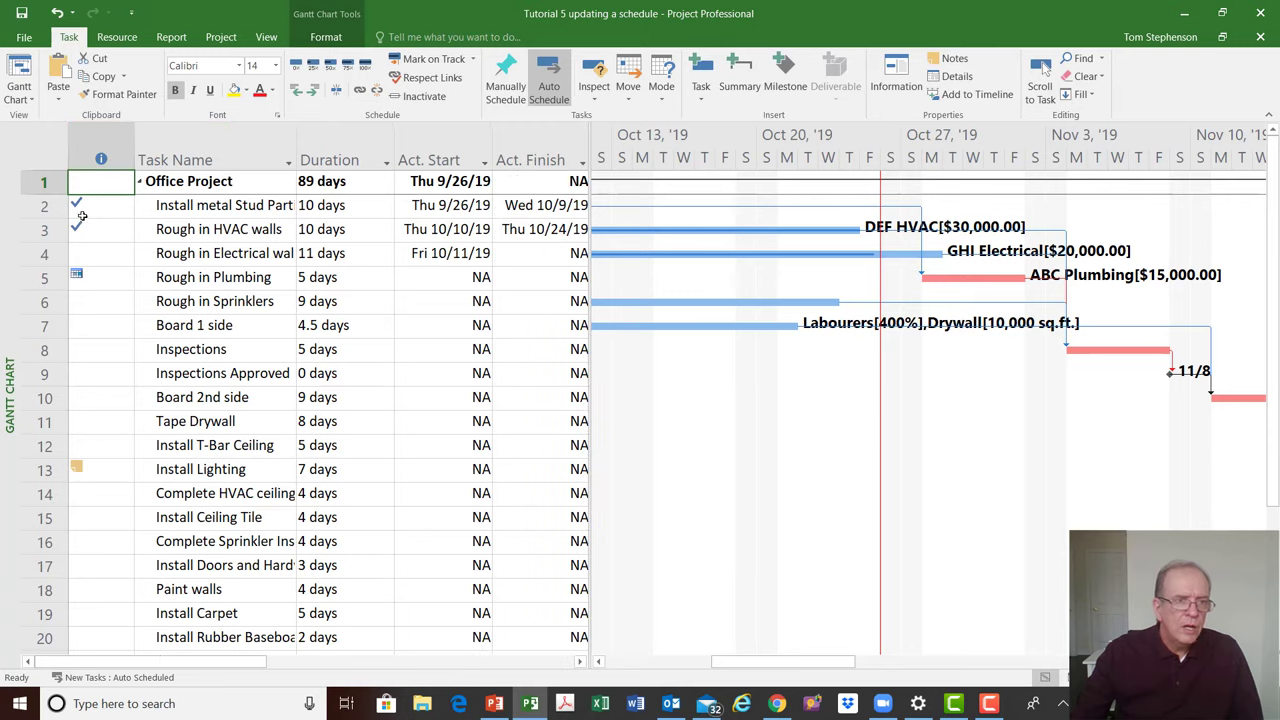
Check the indicators for the metal stud, Rough in HVAC walls and Rough in Plumbing tasks
click(88, 208)
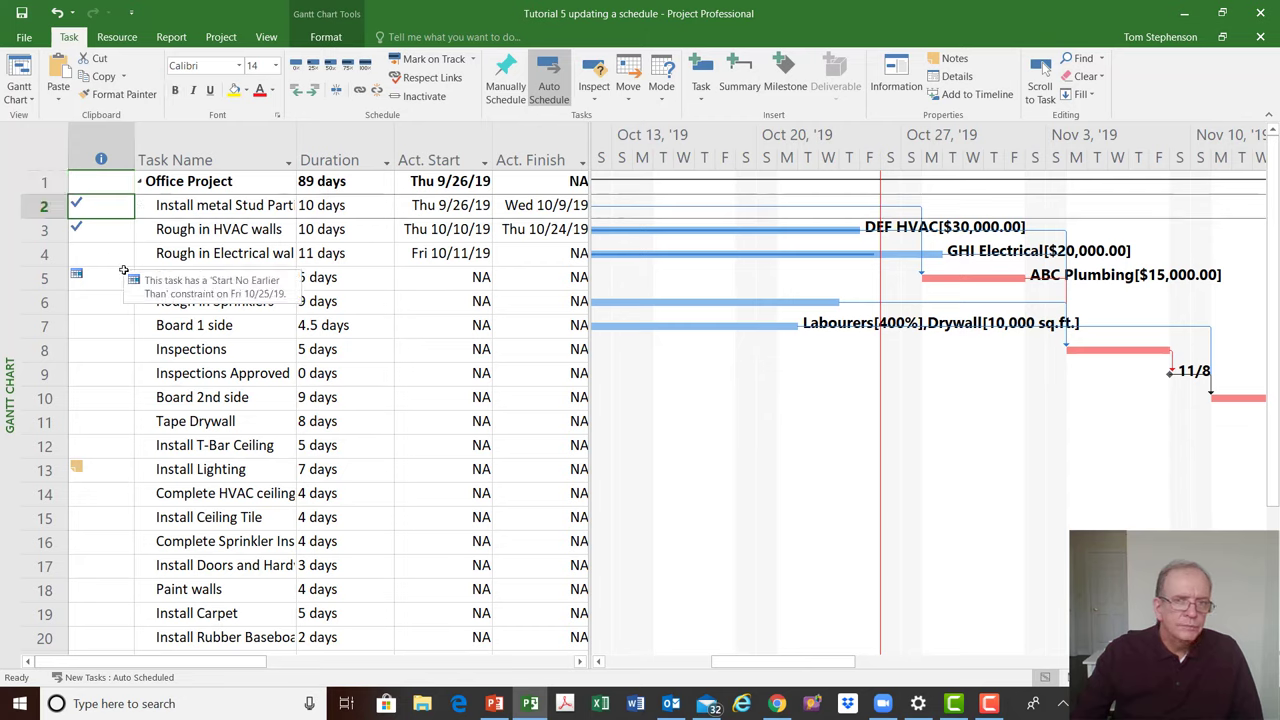
click(96, 233)
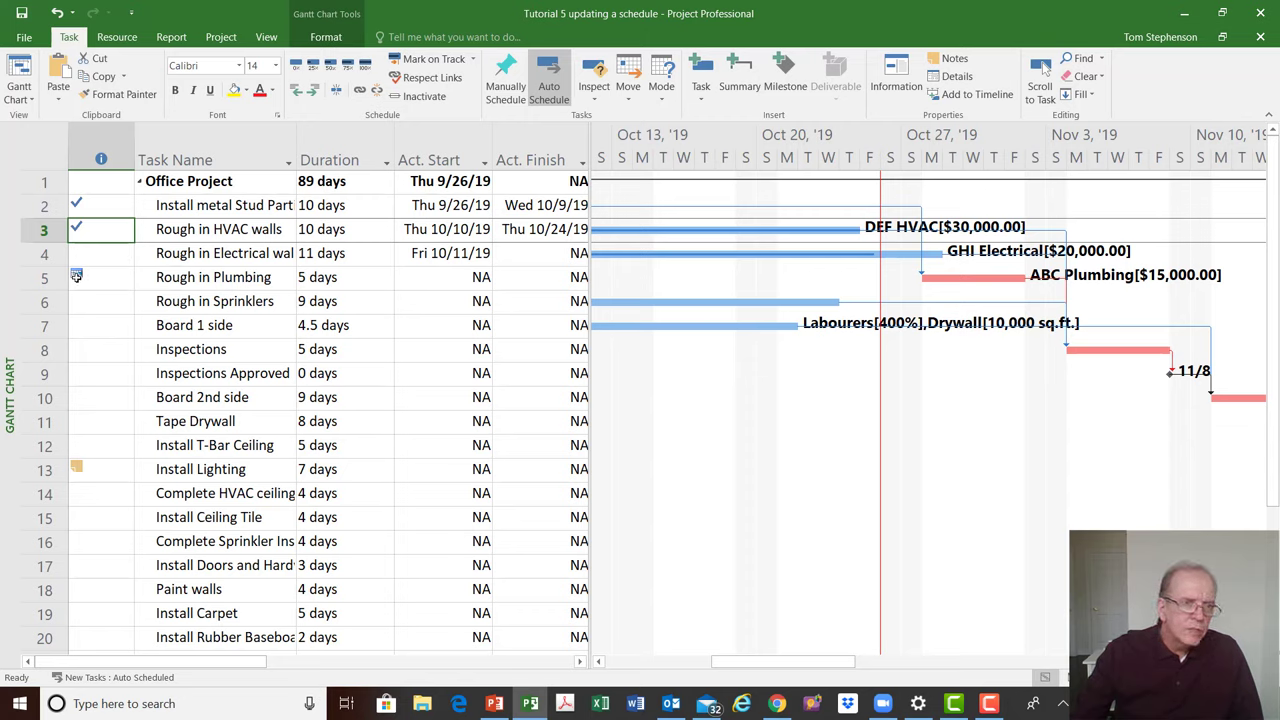
mouse_move(76, 276)
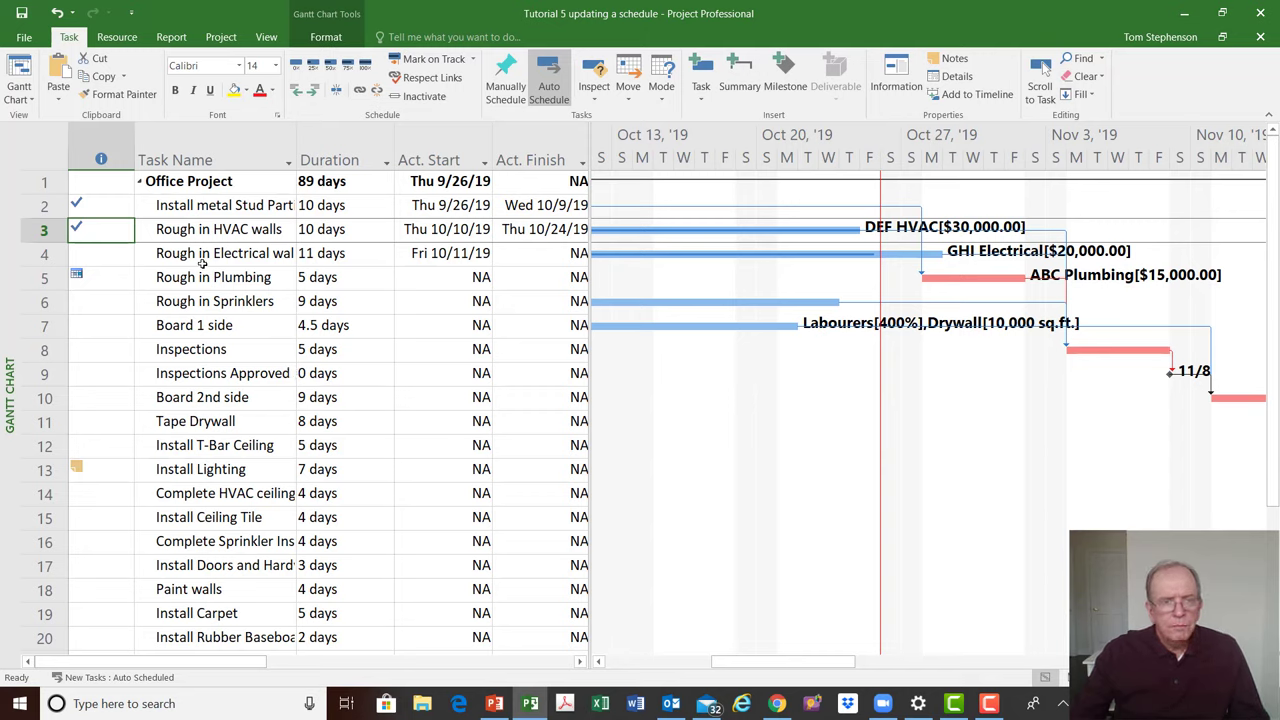
Review the predecessors, resources and constraint settings in the Rough in Plumbing task's information
double_click(207, 279)
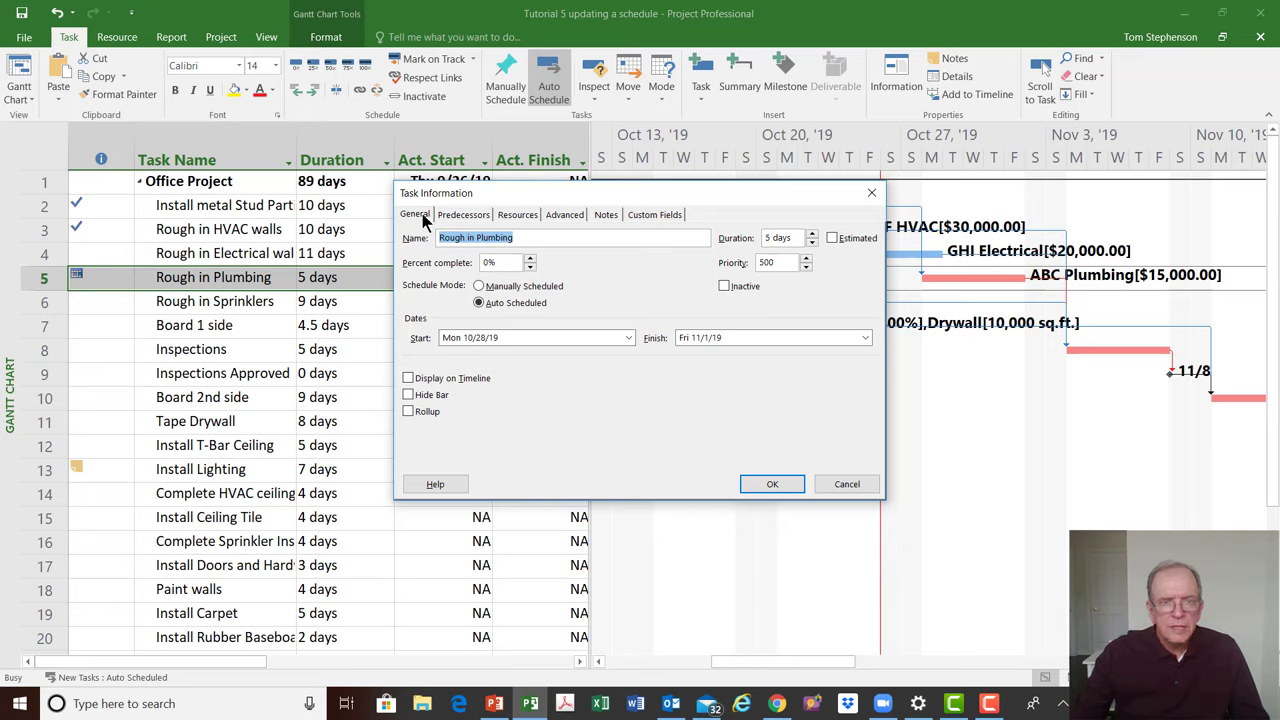
click(465, 217)
click(501, 218)
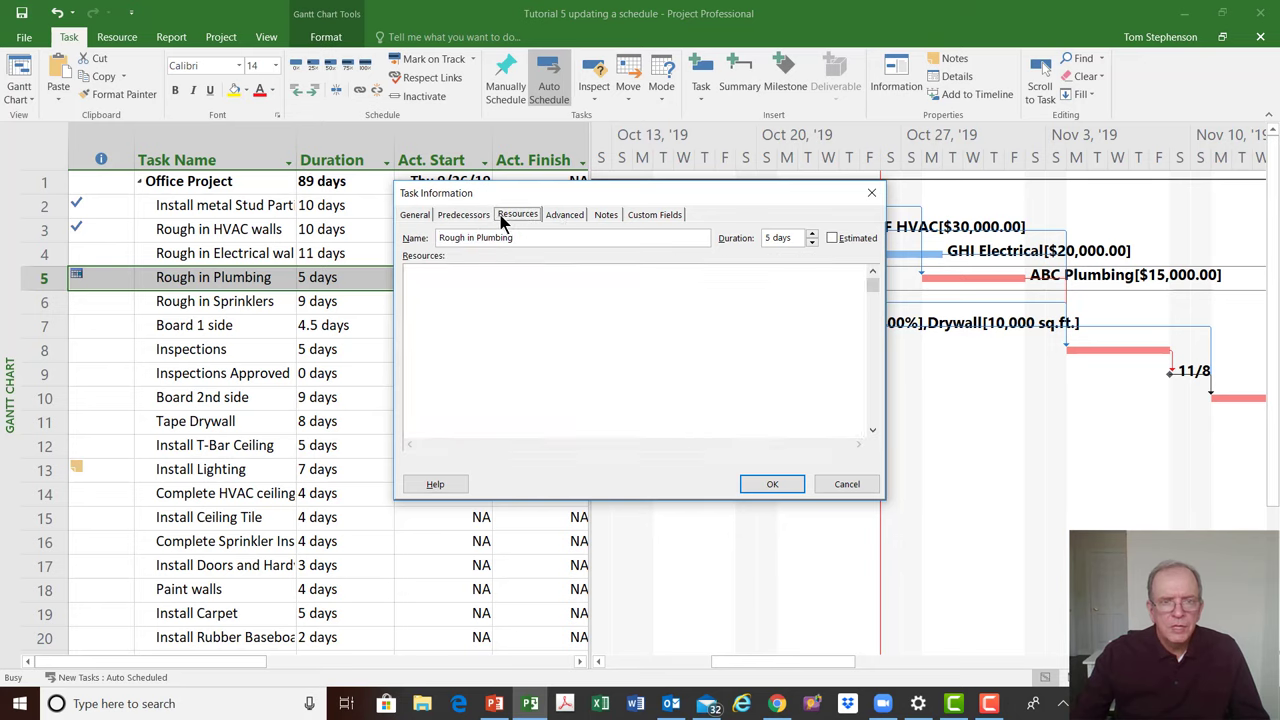
click(552, 218)
click(460, 219)
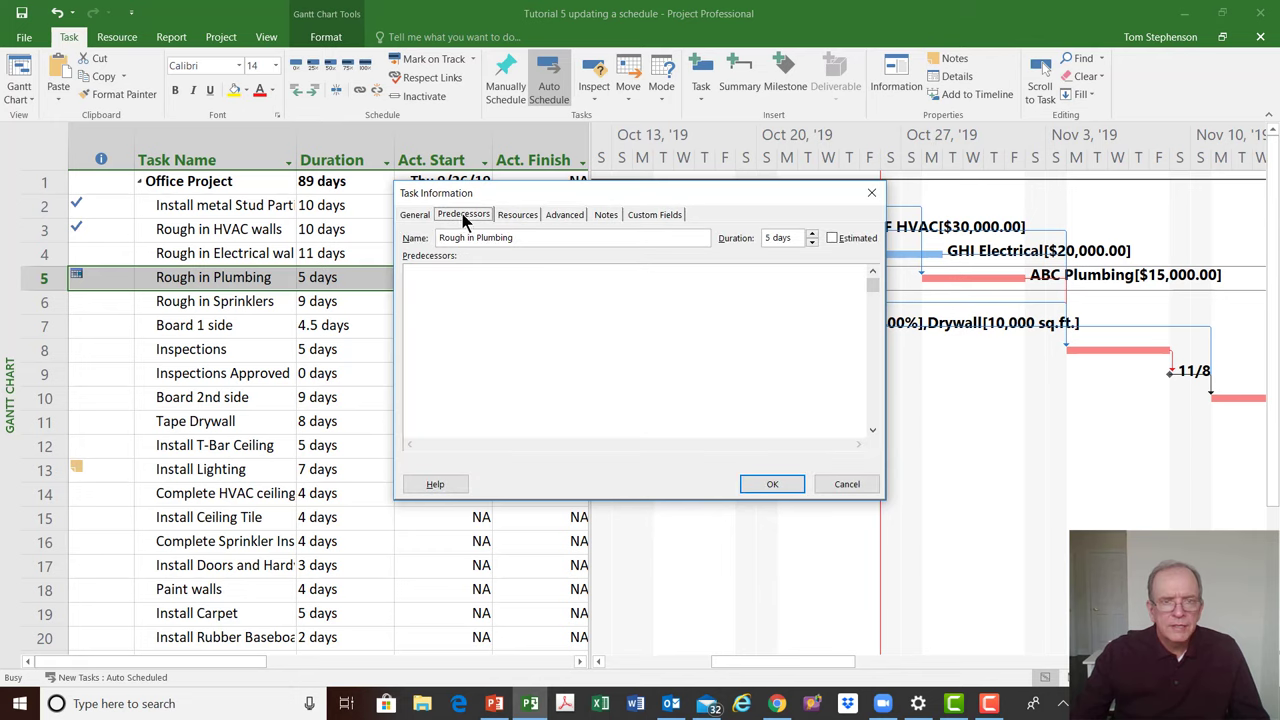
click(510, 216)
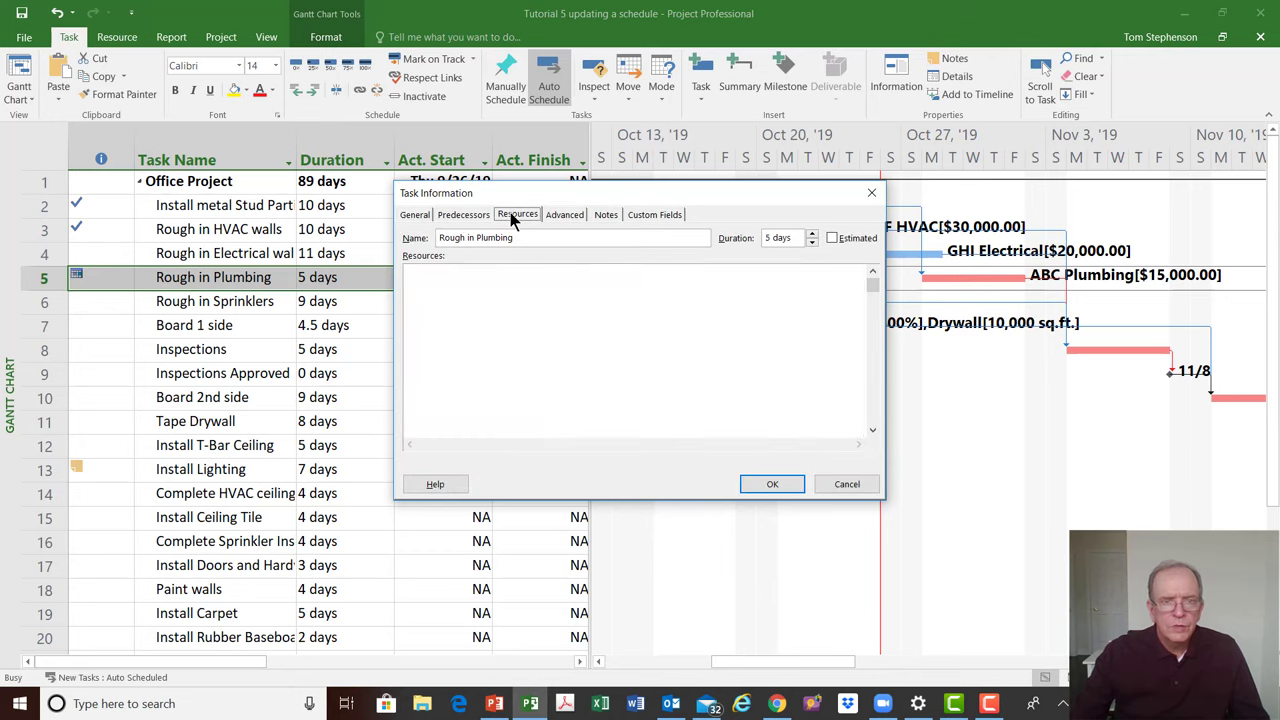
click(562, 216)
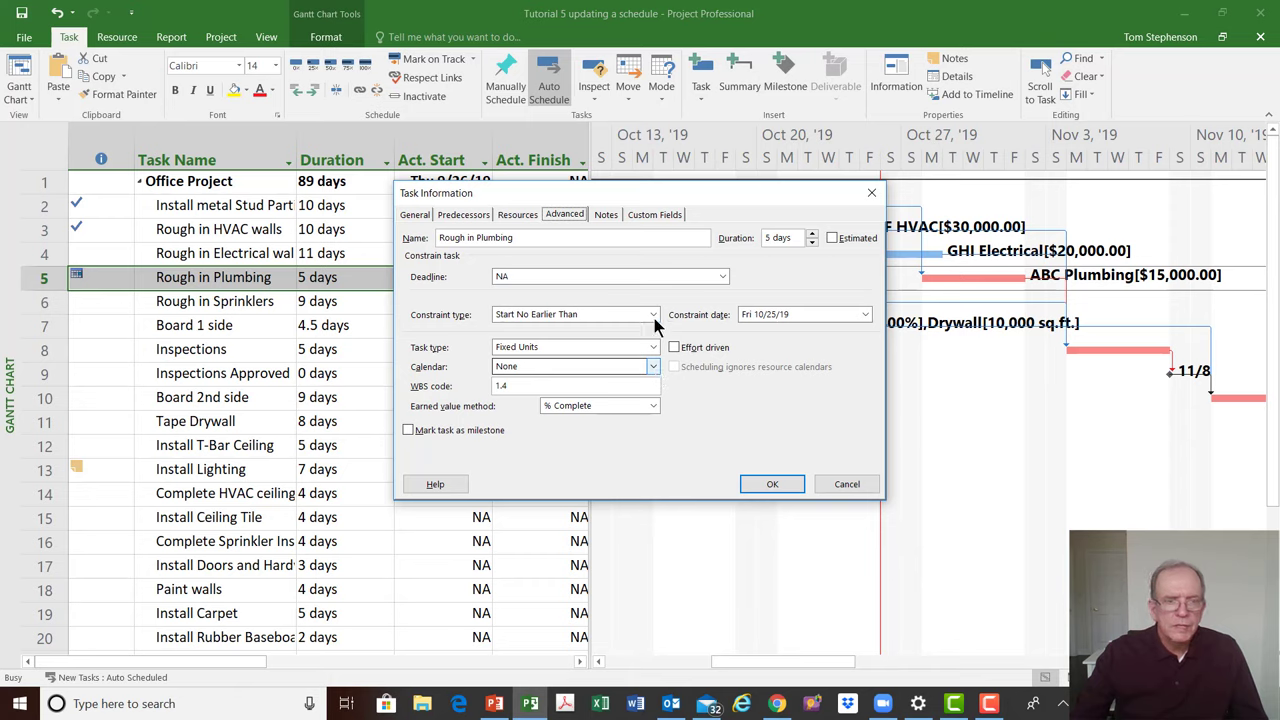
Add the note "Rough in Plumbing delayed due to design layout error by consultant" to the Rough in Plumbing task
click(605, 216)
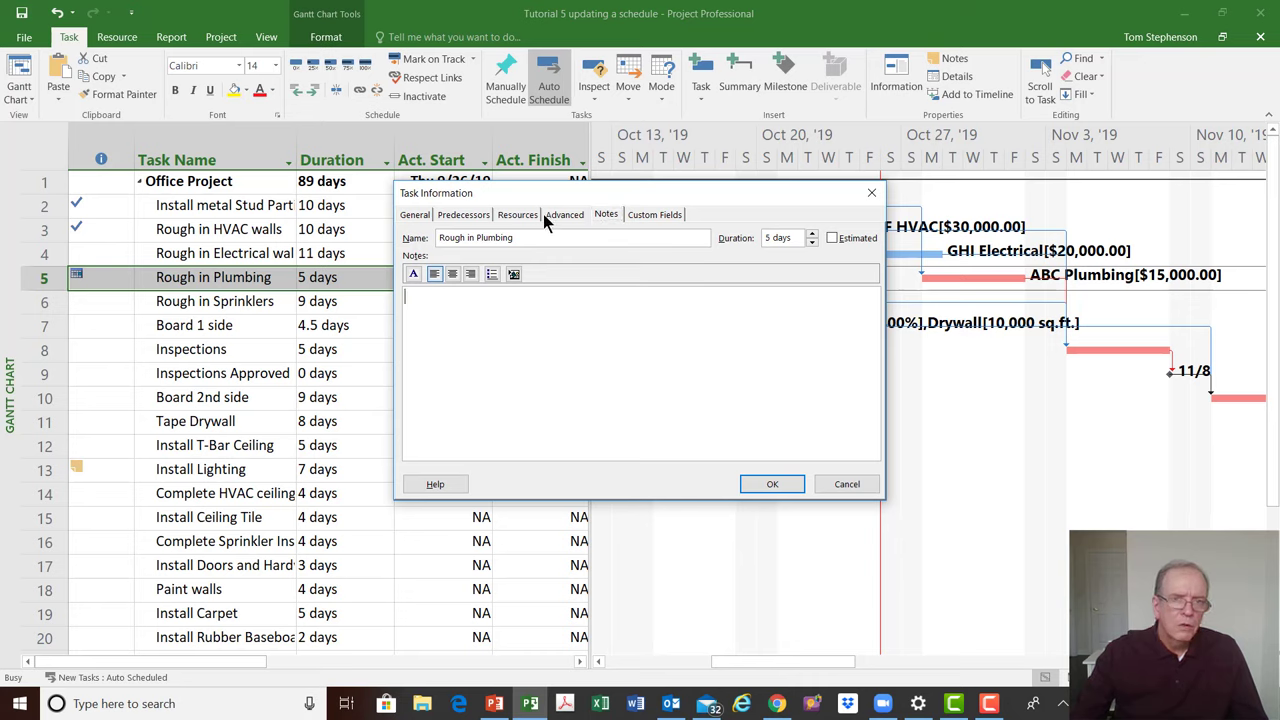
drag(545, 200, 494, 343)
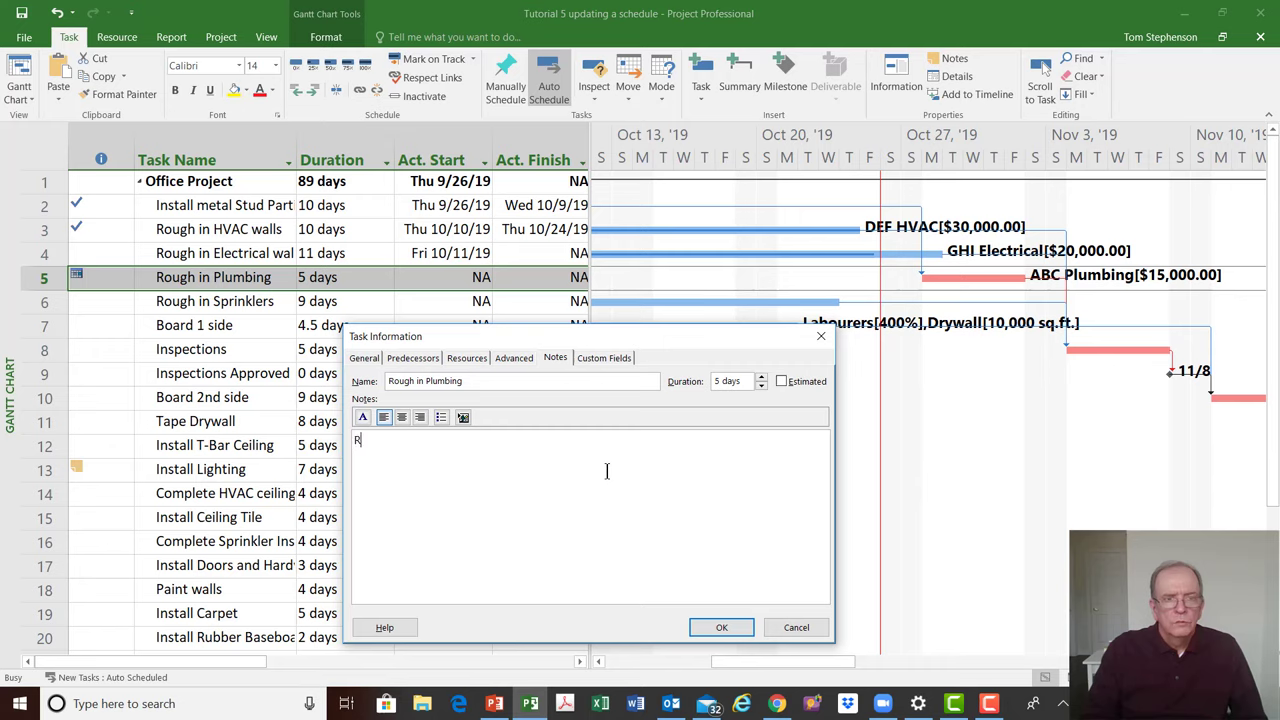
text(ough in P)
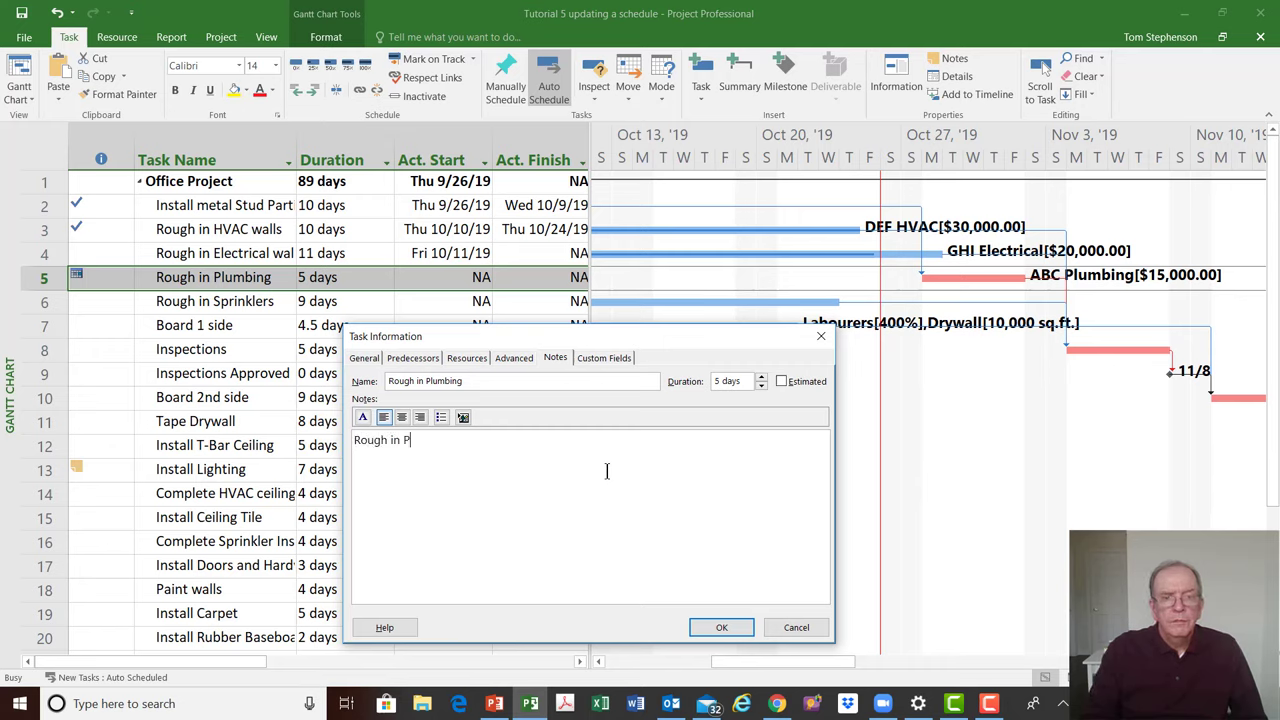
text(lumbing delayed due)
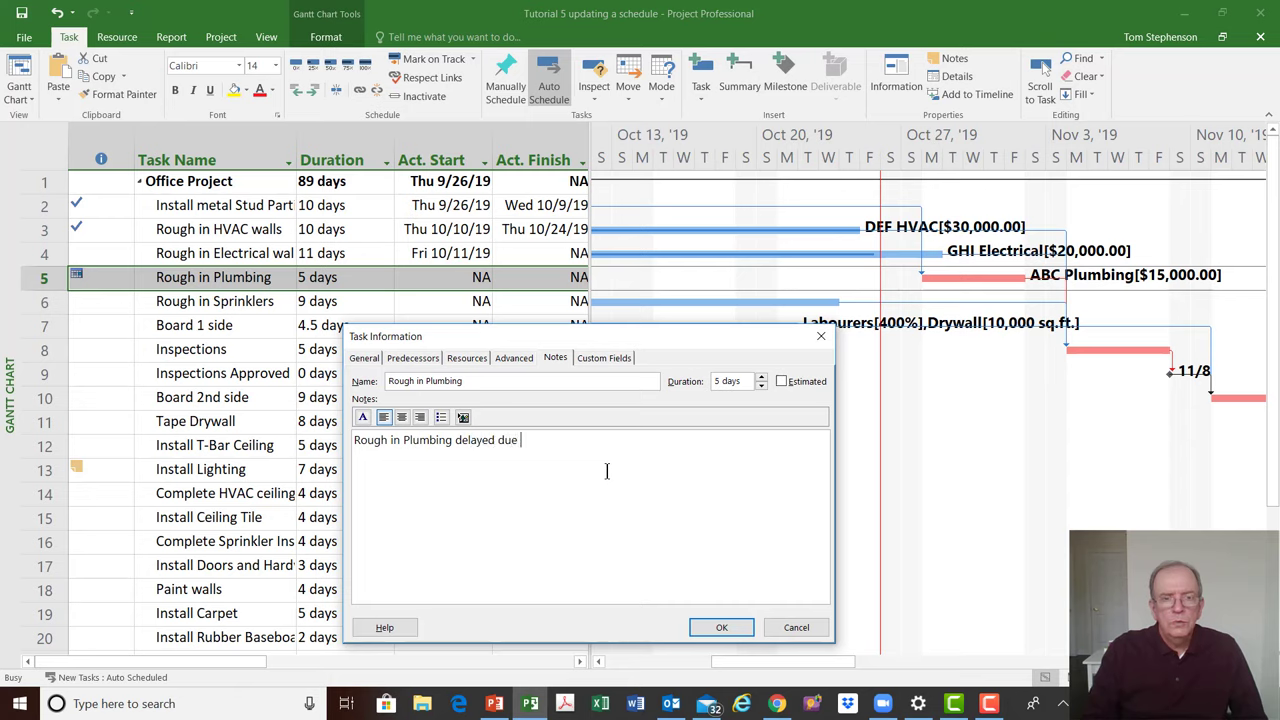
text( to de)
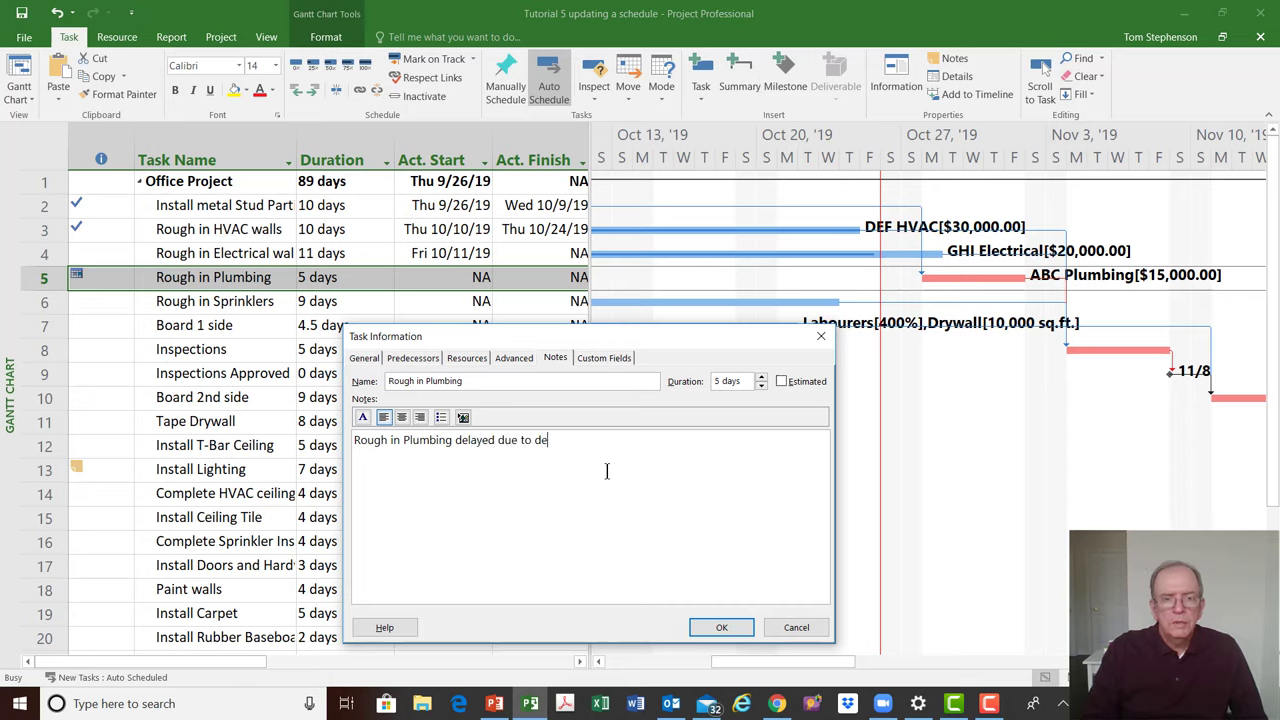
text(sign layout error by)
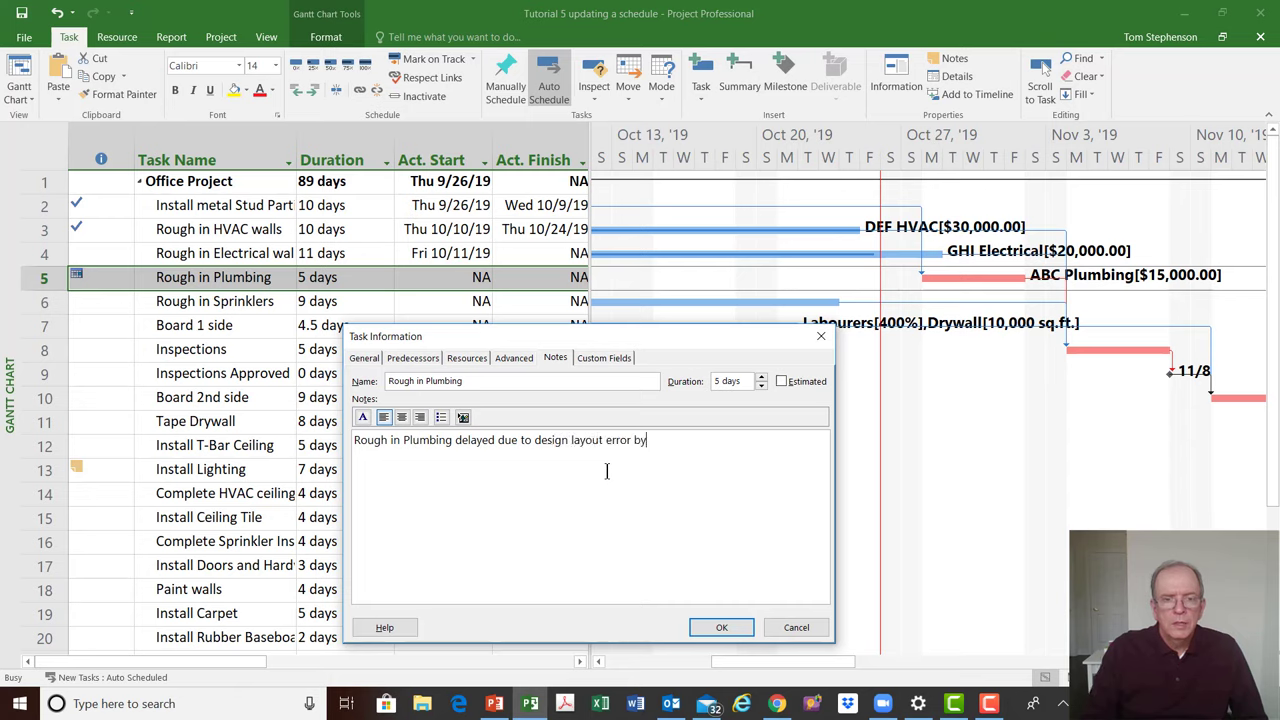
text( consultant)
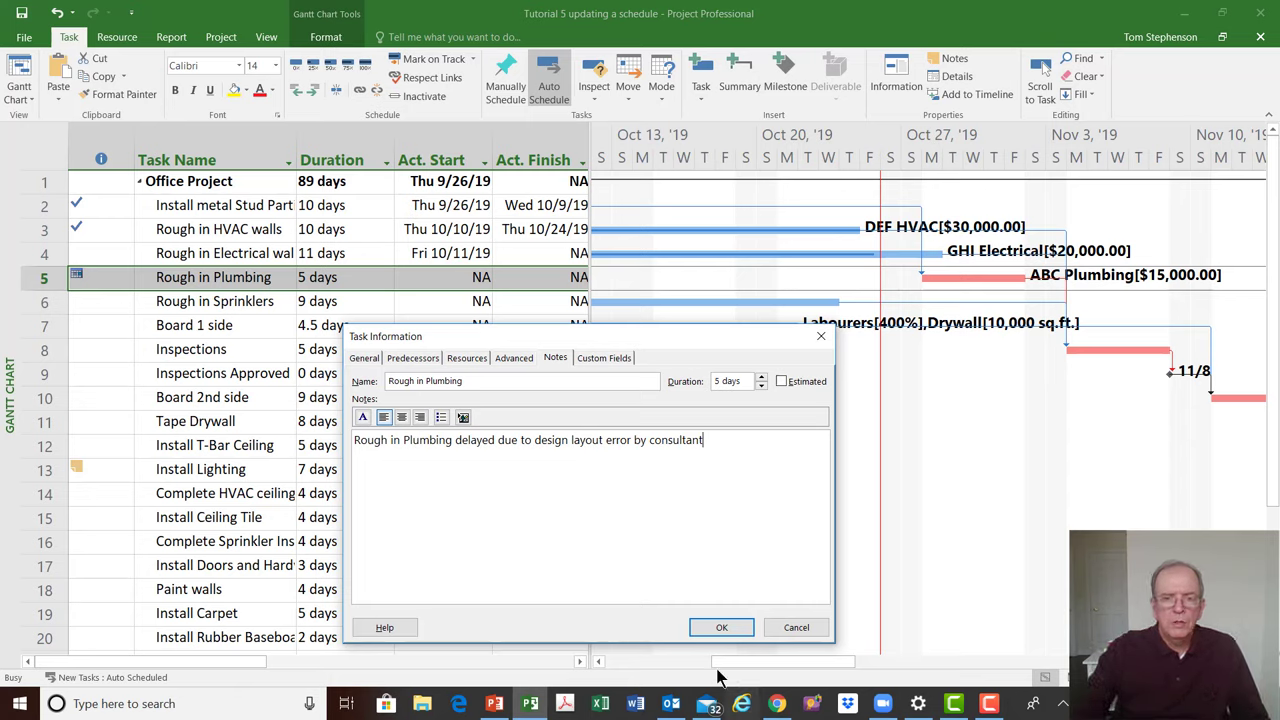
click(716, 627)
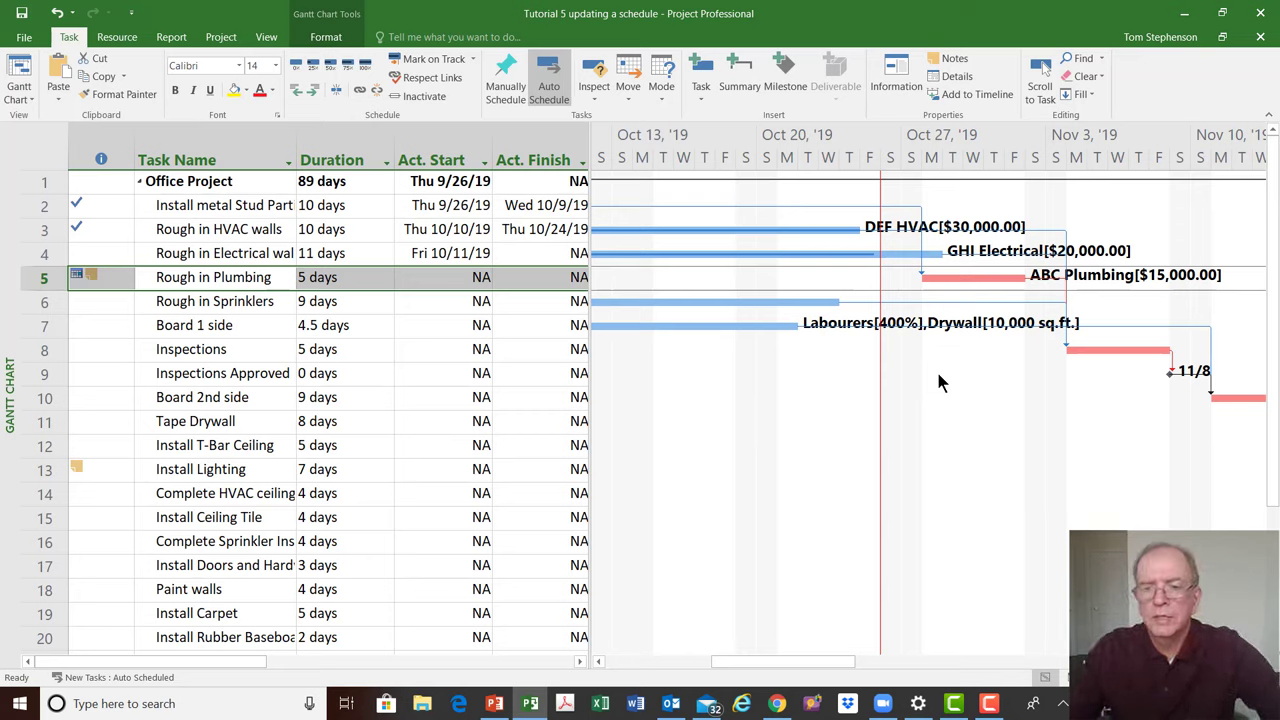
click(388, 437)
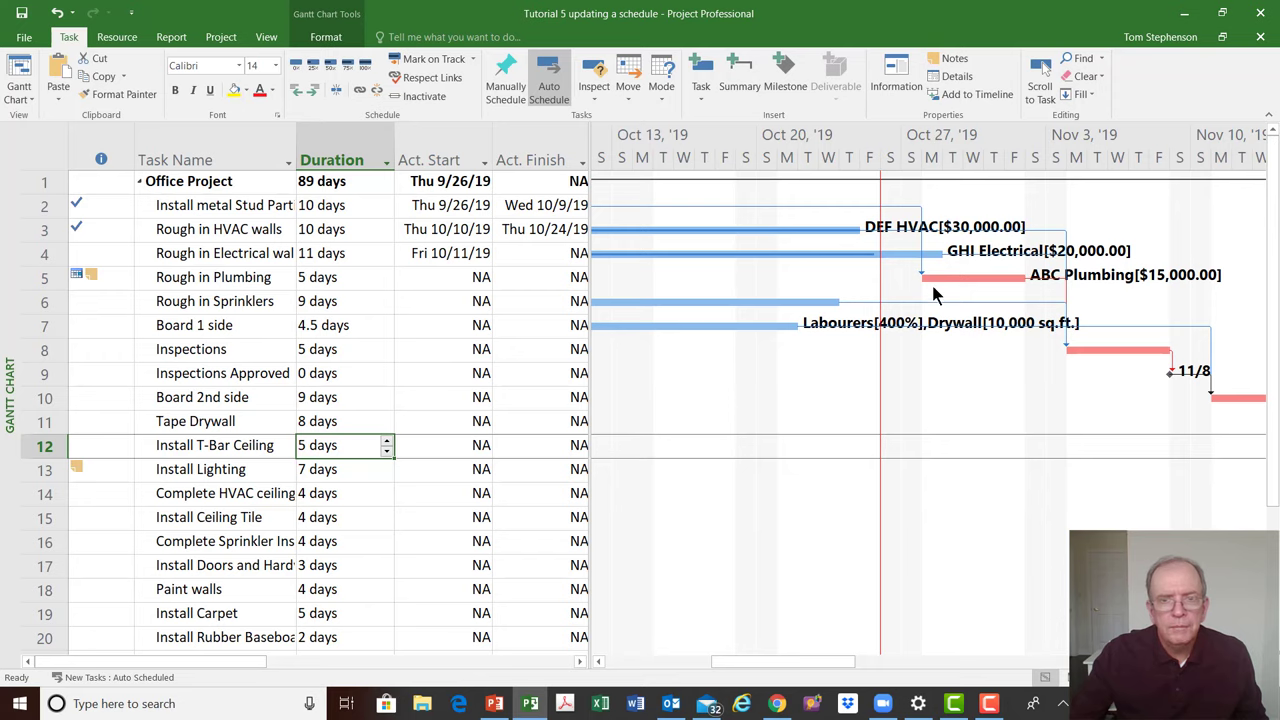
Check the actual start and finish of the Rough in Sprinklers and Board 1 side tasks against their Gantt bars
drag(766, 664, 734, 670)
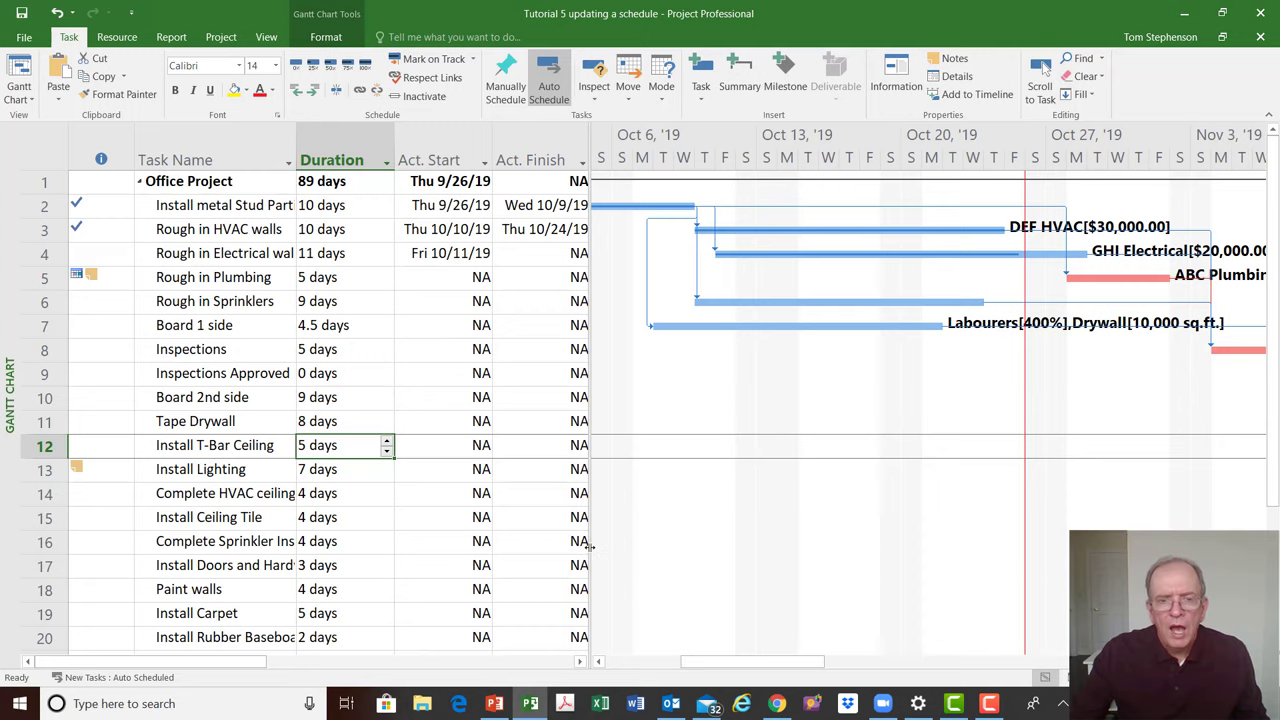
drag(590, 546, 636, 550)
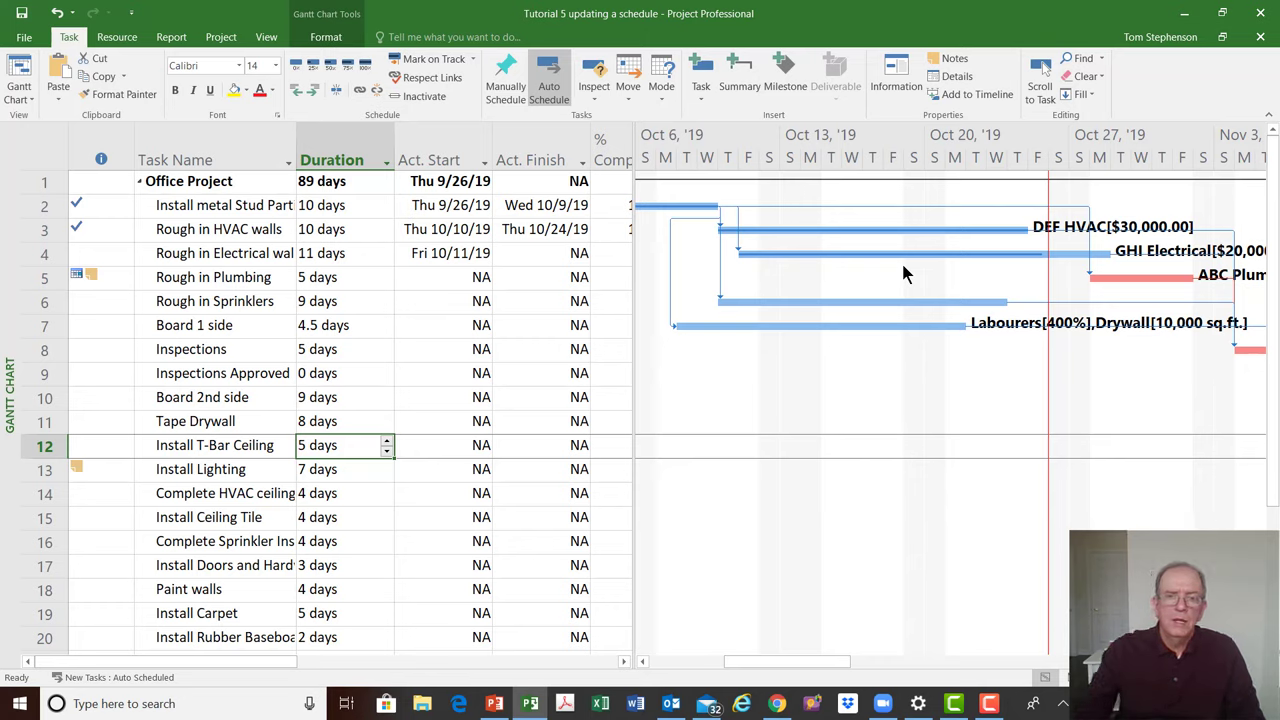
click(484, 304)
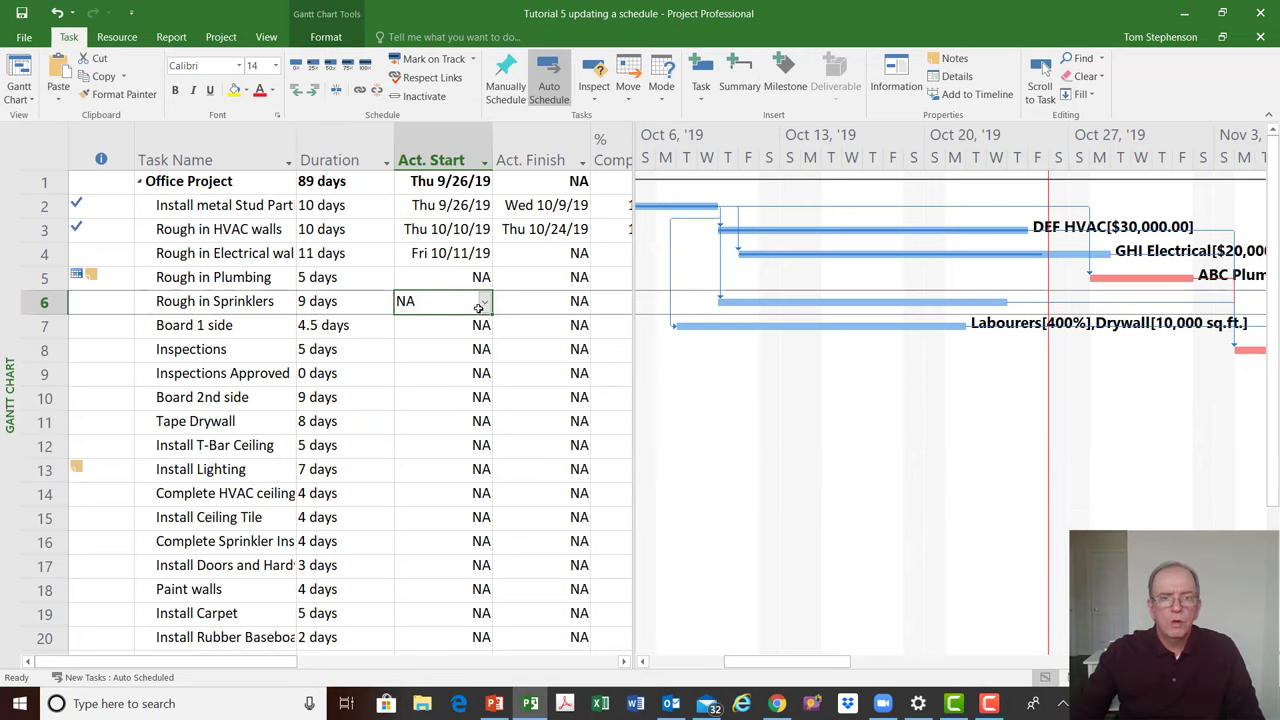
click(584, 303)
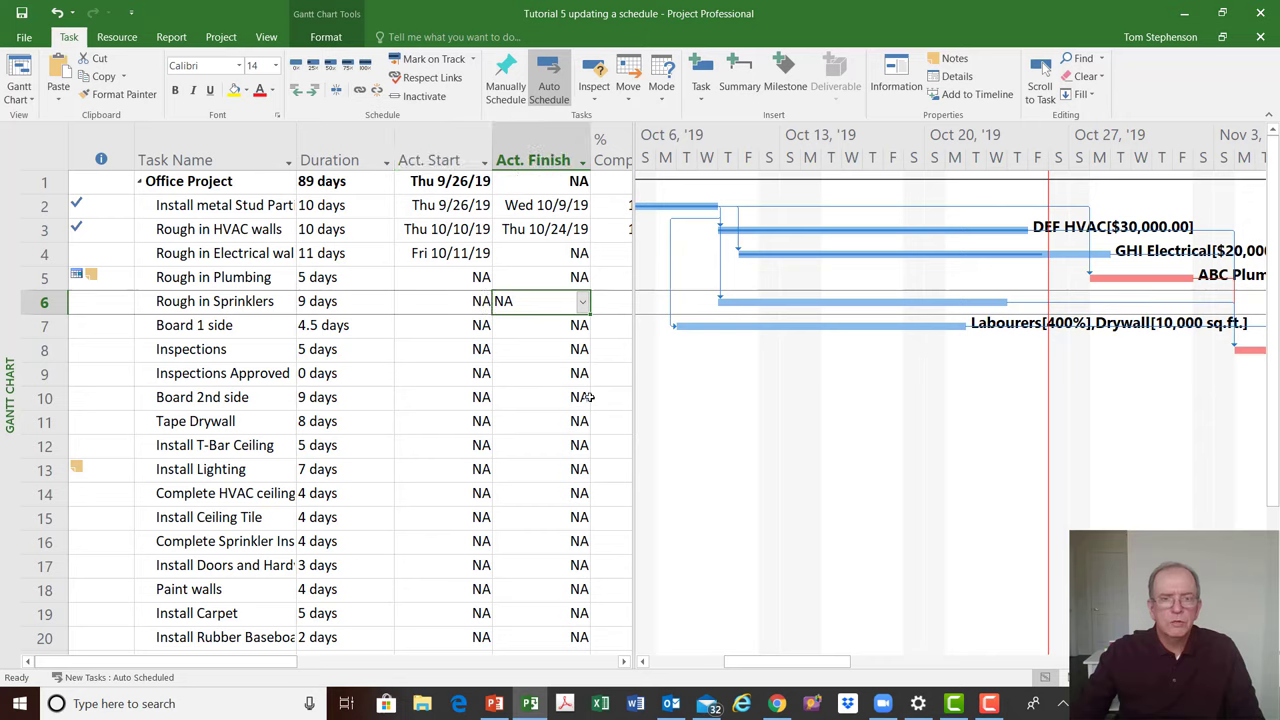
click(451, 327)
click(563, 327)
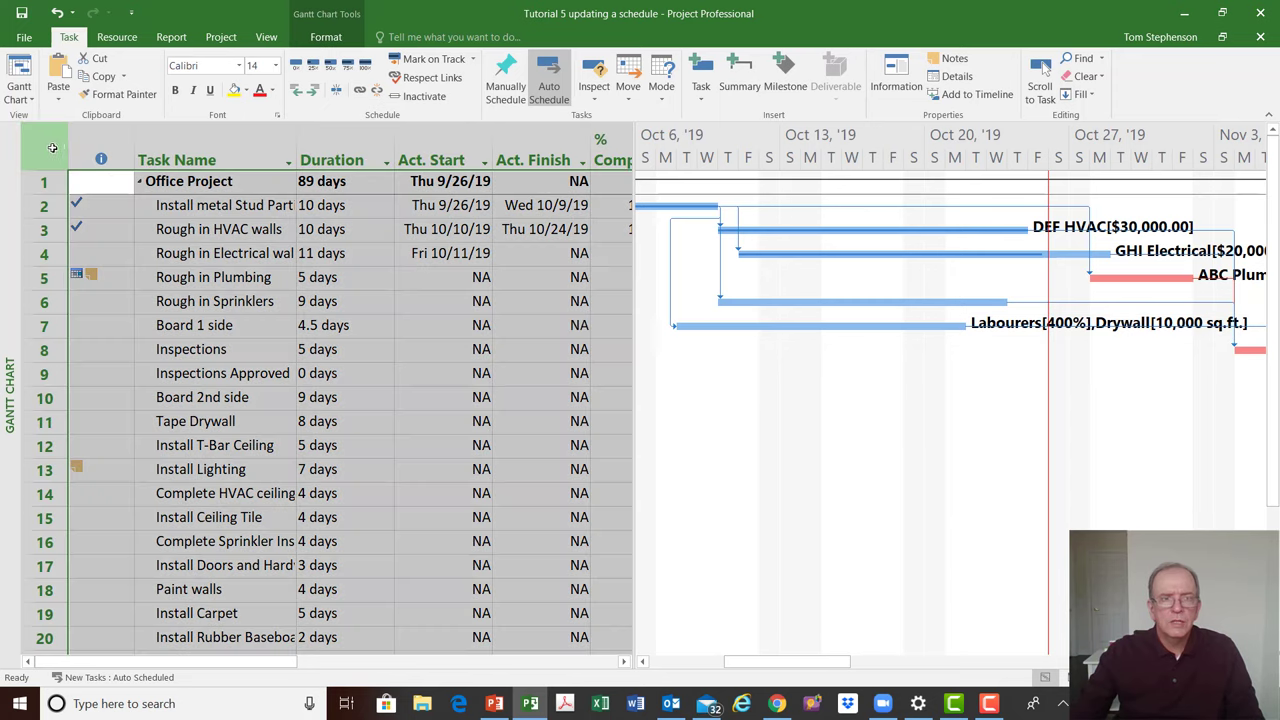
Widen the task table to show the percent complete columns and mark all tasks as on track
click(46, 146)
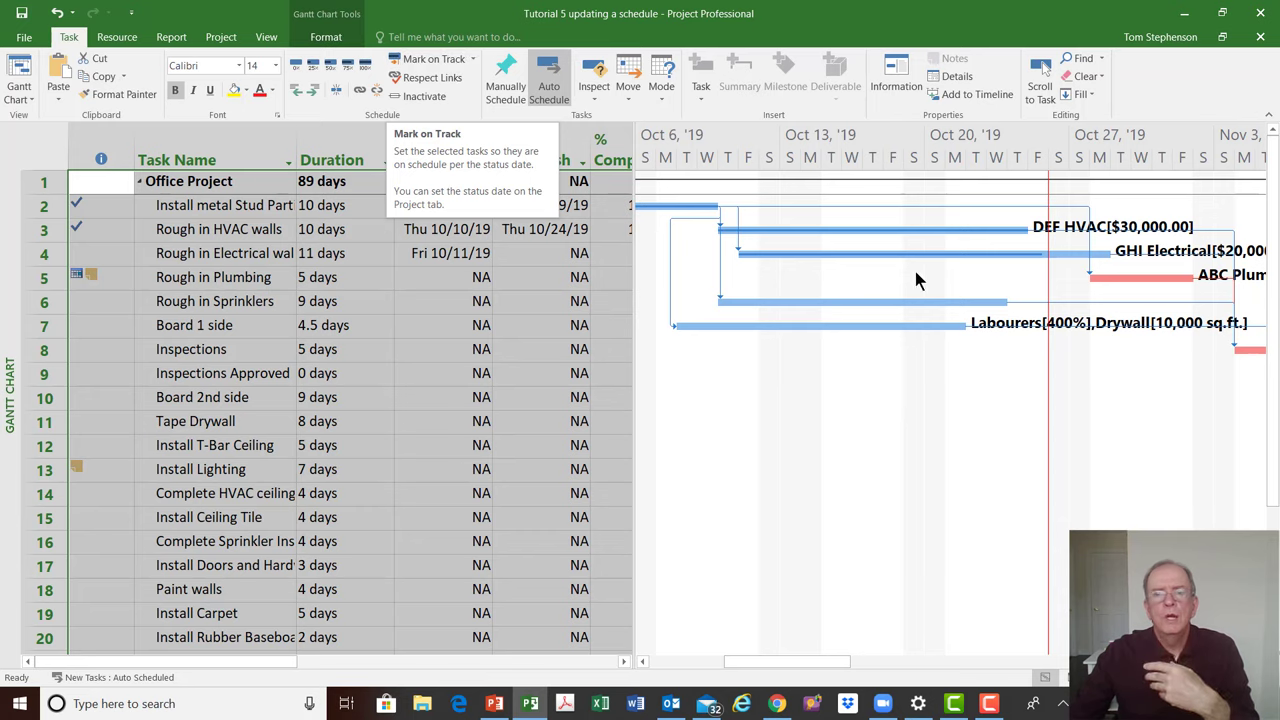
drag(632, 317, 748, 378)
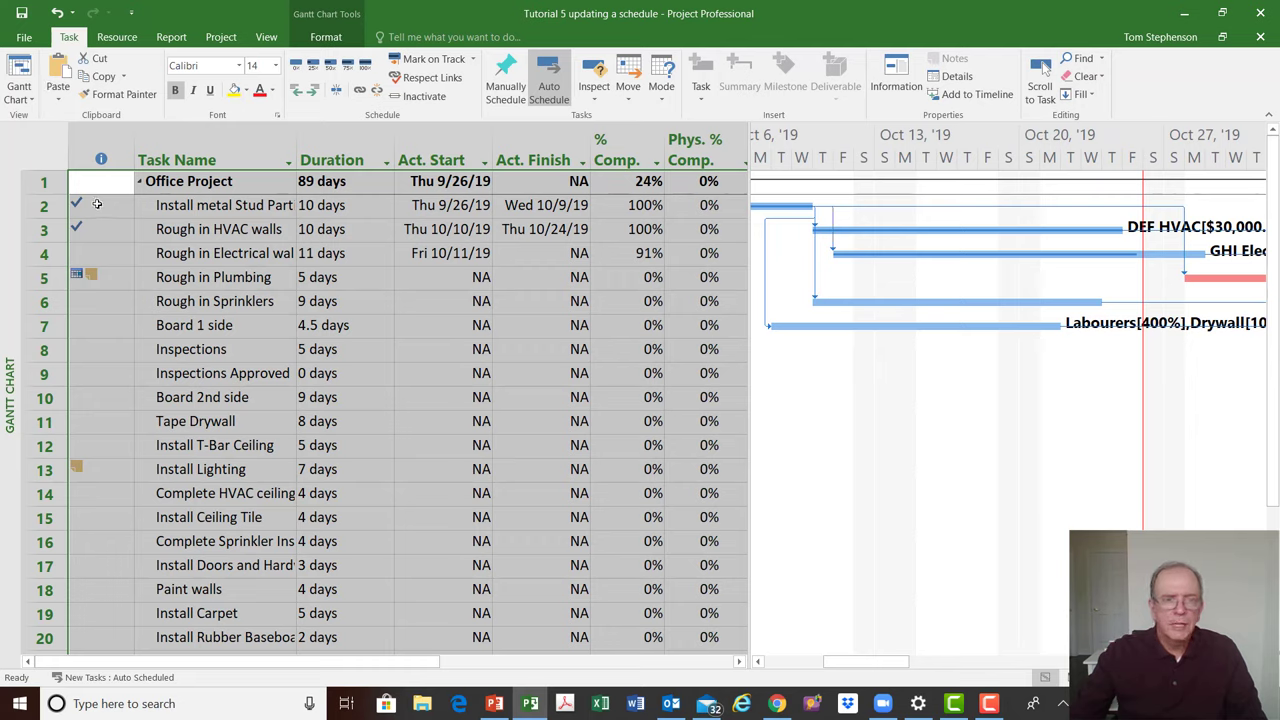
mouse_move(97, 203)
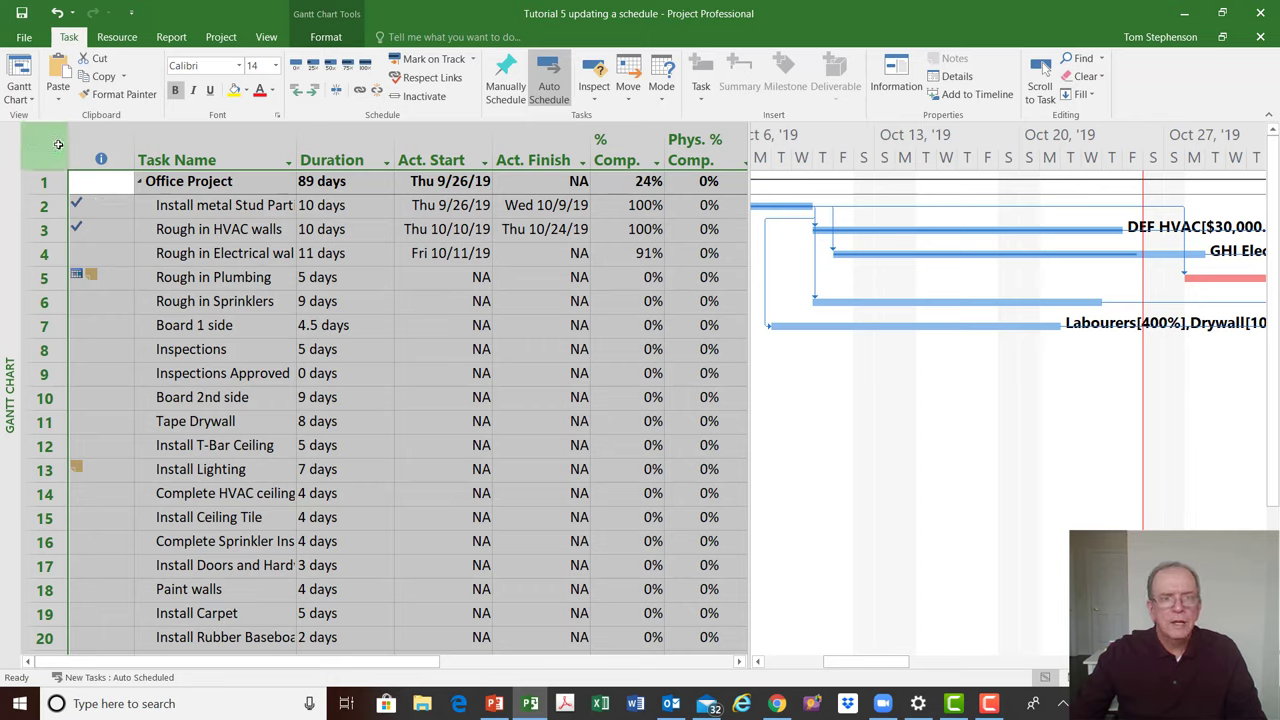
click(440, 62)
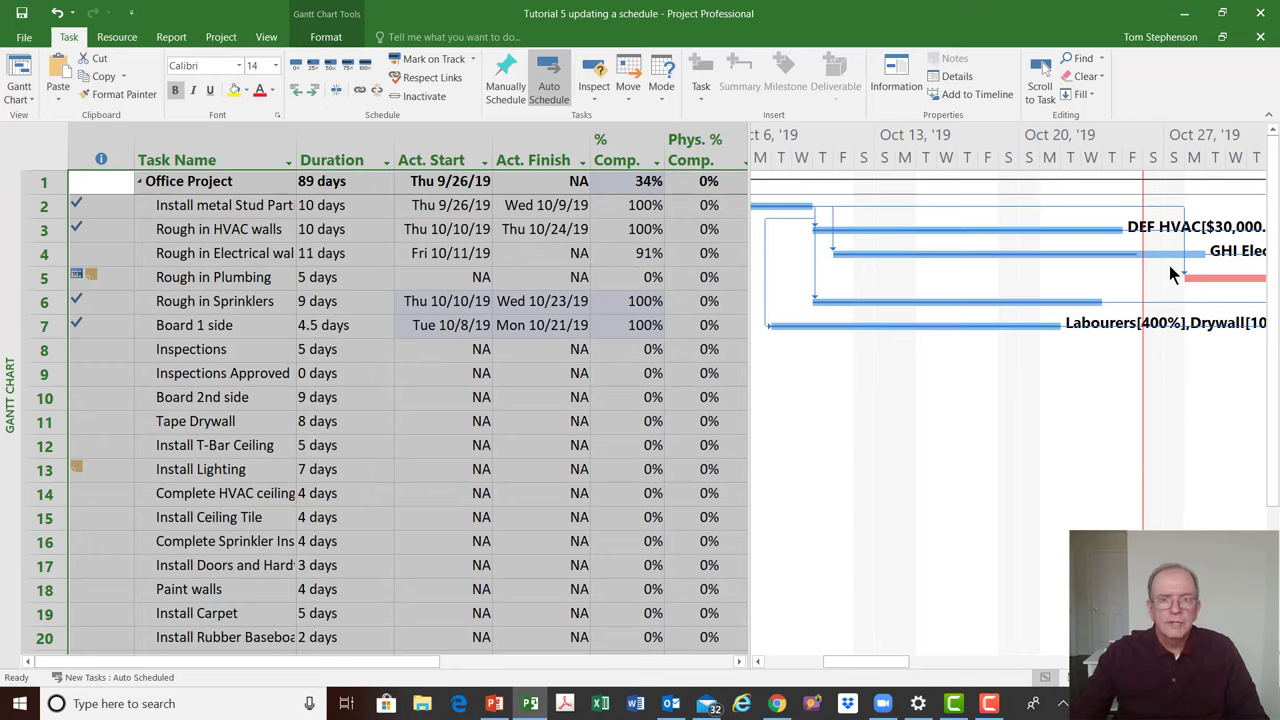
Bring the Inspections task's bar into view in the Gantt chart and save the project
click(648, 352)
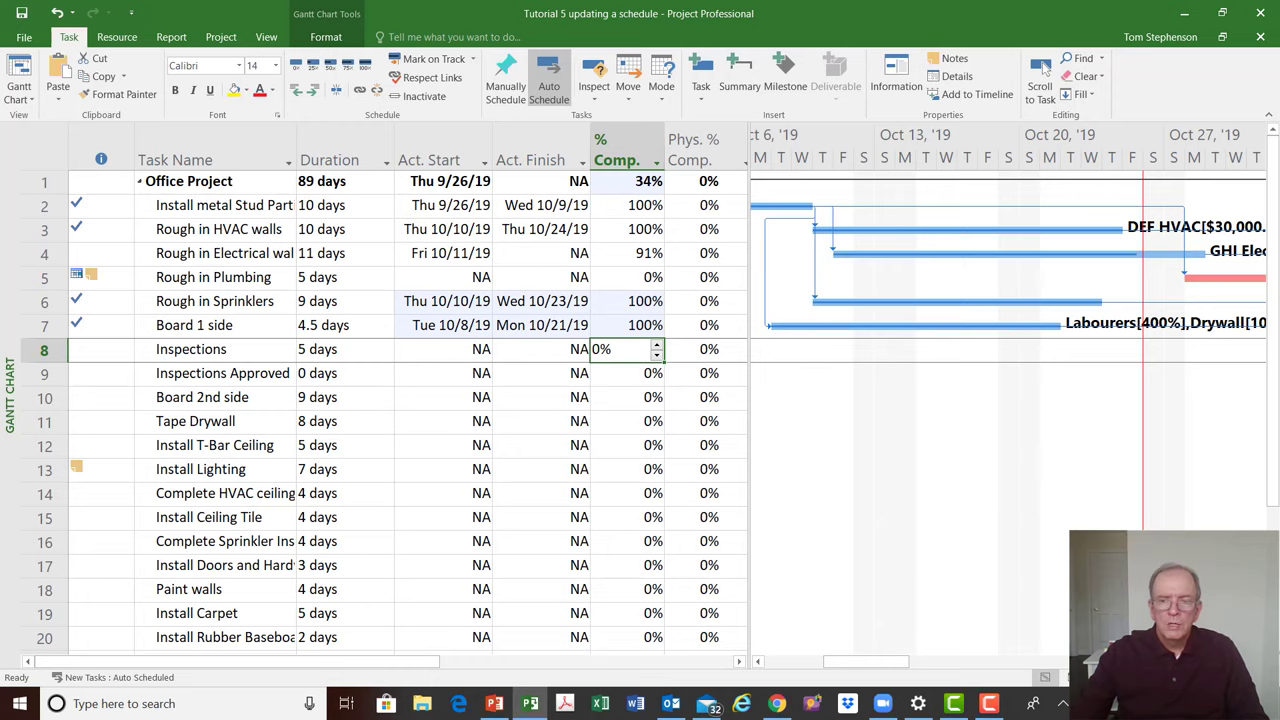
click(1043, 66)
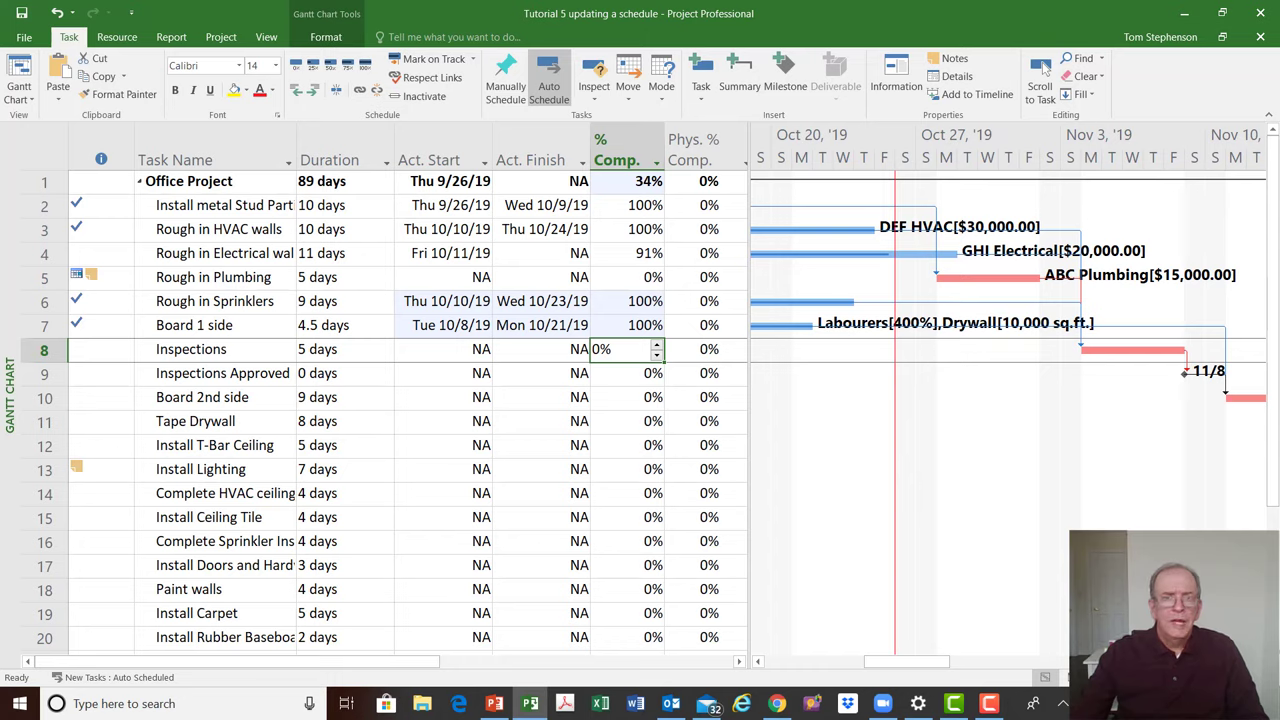
click(20, 14)
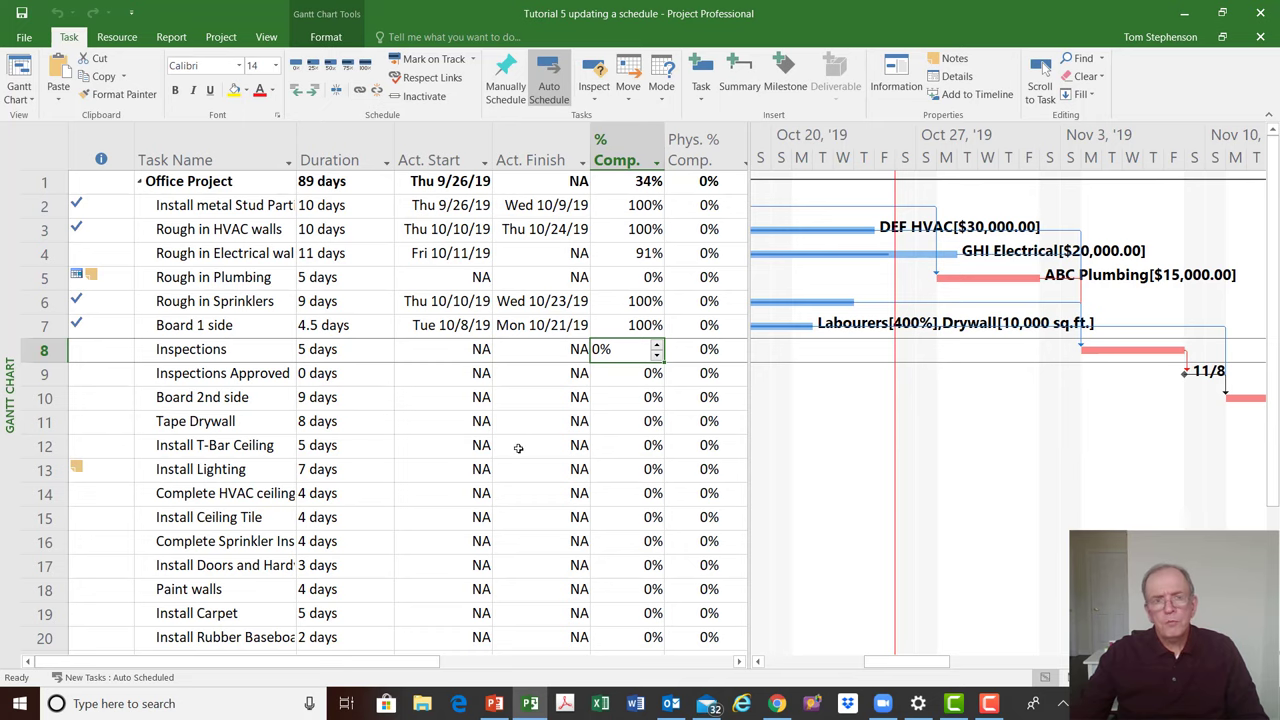
Apply the Cost table to the Gantt chart's task list and widen it to reveal the actual cost column
click(45, 157)
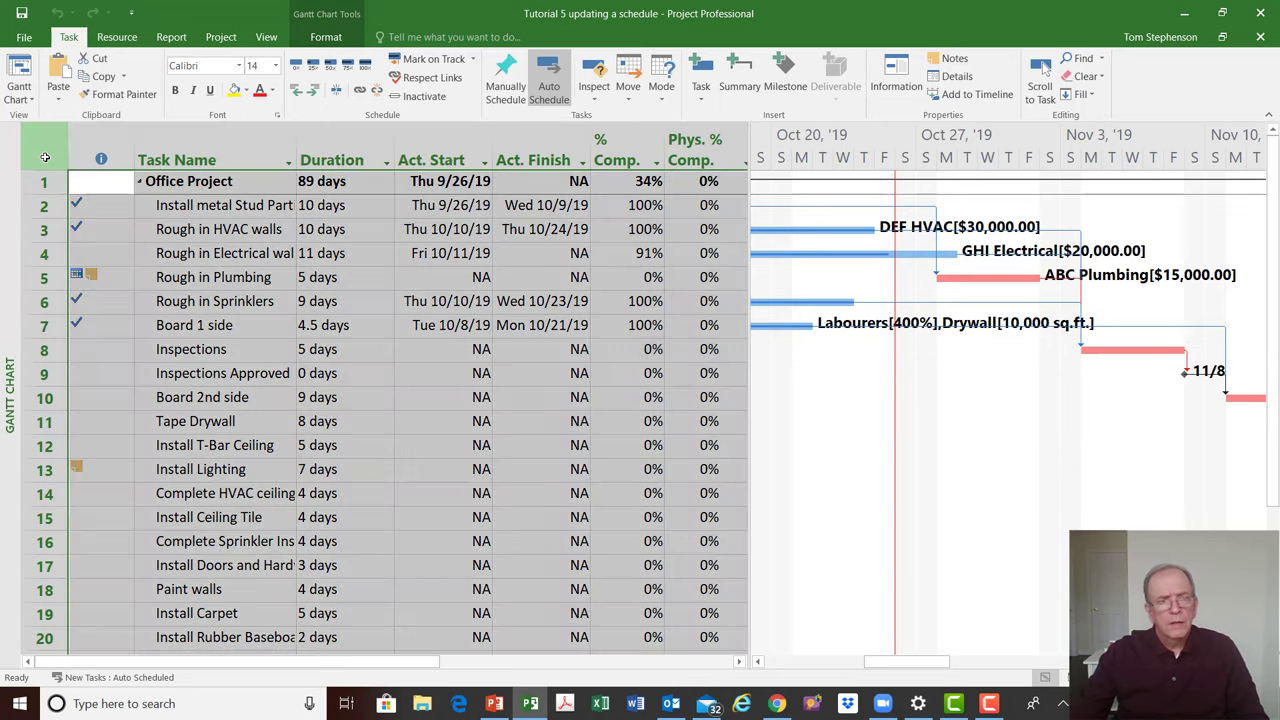
right_click(45, 157)
click(78, 190)
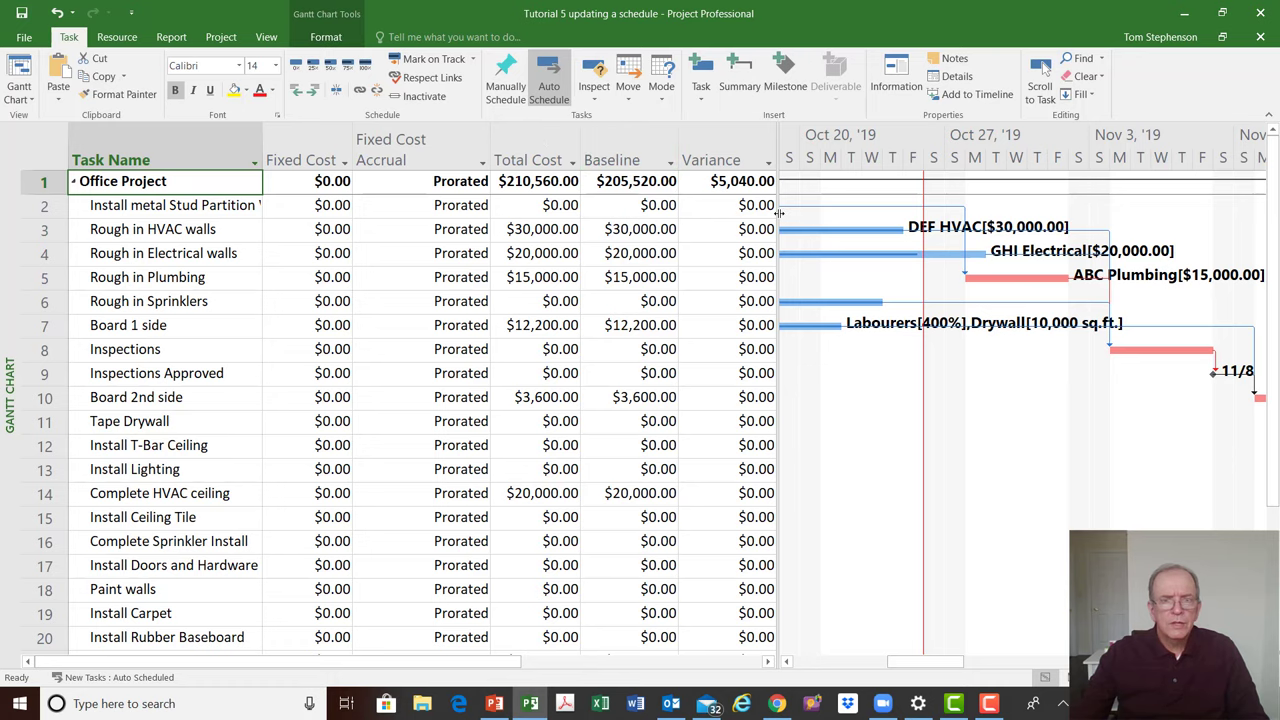
drag(779, 213, 840, 213)
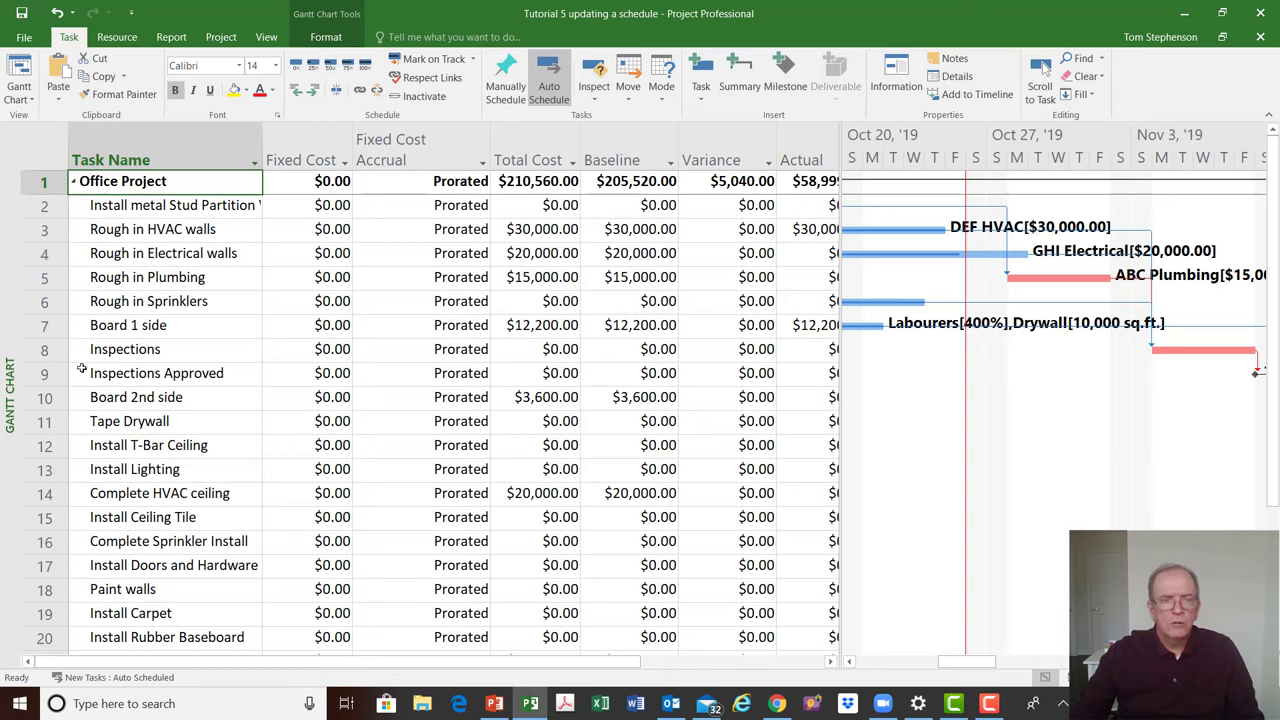
Switch to the Resource Sheet with the Cost table and examine the Site Super's cost variance
right_click(6, 362)
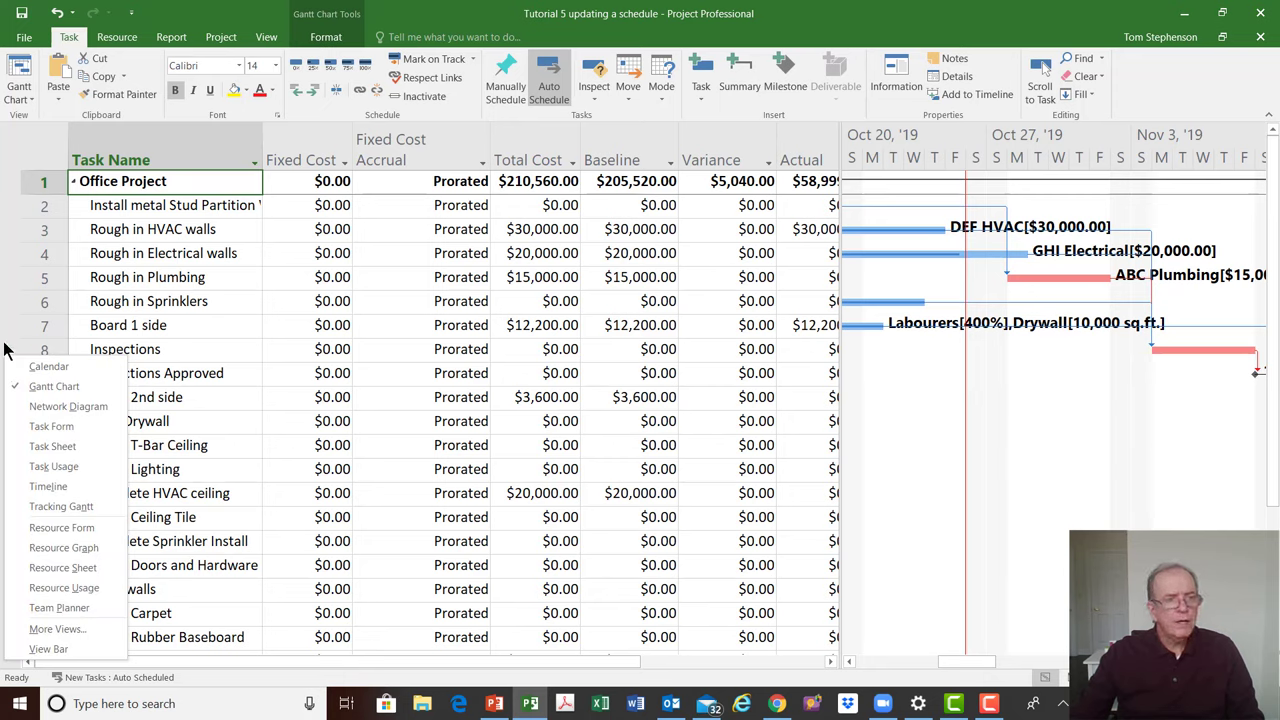
click(47, 568)
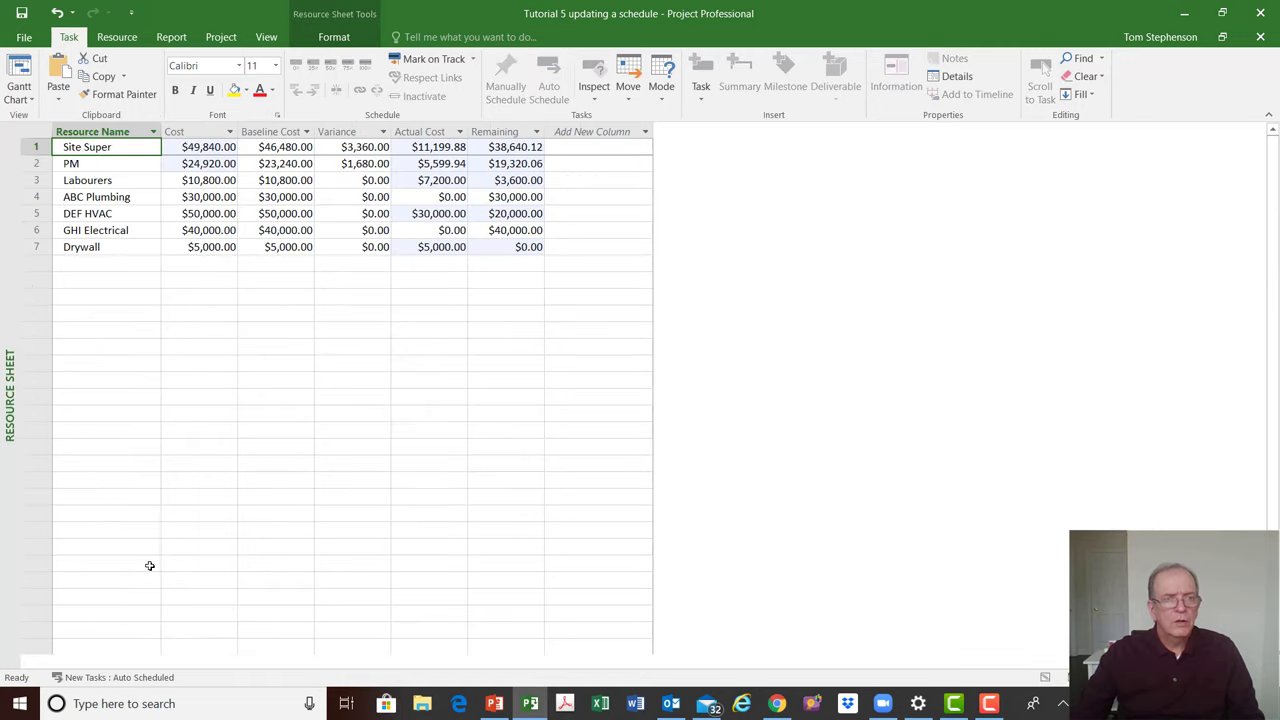
click(37, 126)
right_click(37, 126)
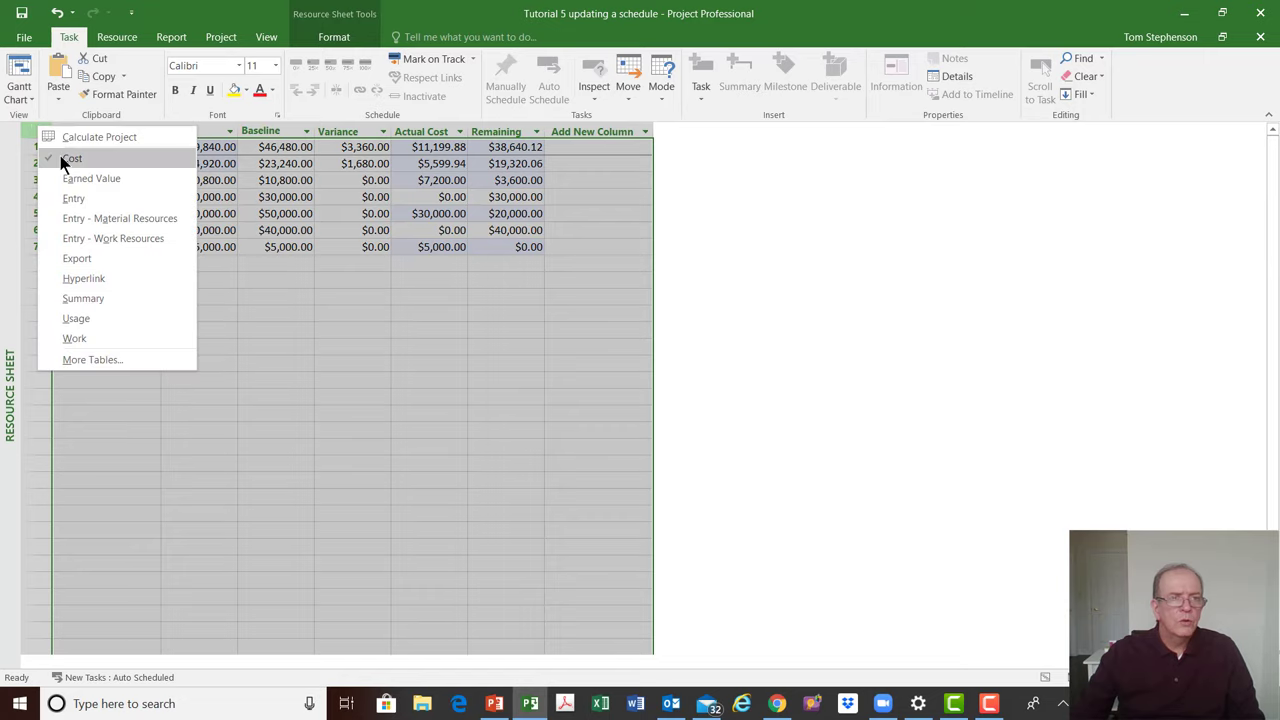
click(72, 158)
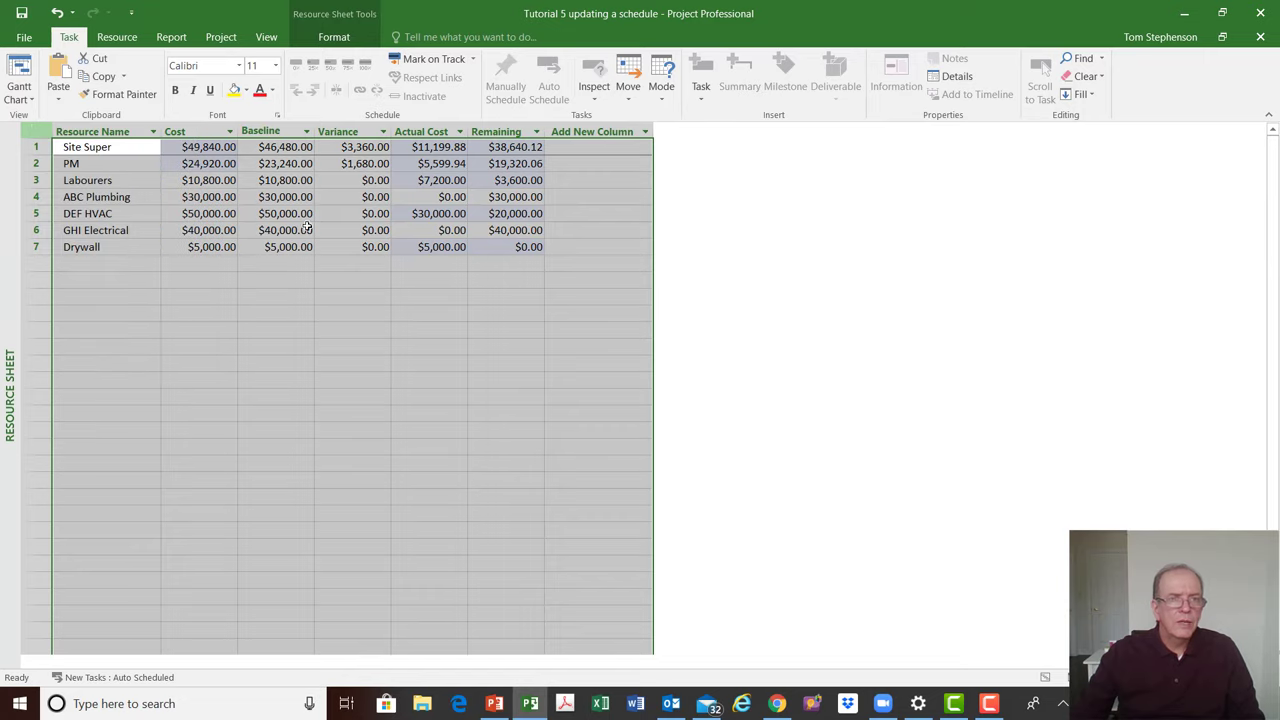
click(362, 148)
click(99, 147)
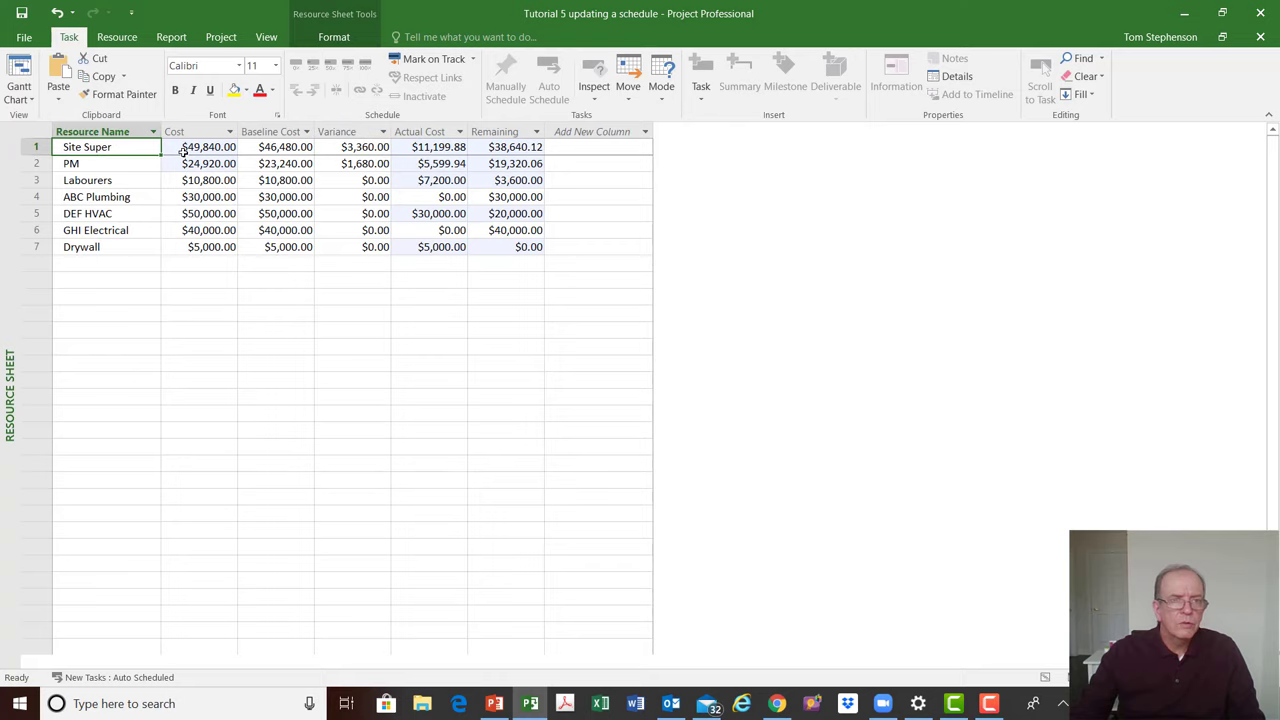
Check the resources' rates in the Entry table, and return the Resource Sheet to the Cost table
right_click(38, 144)
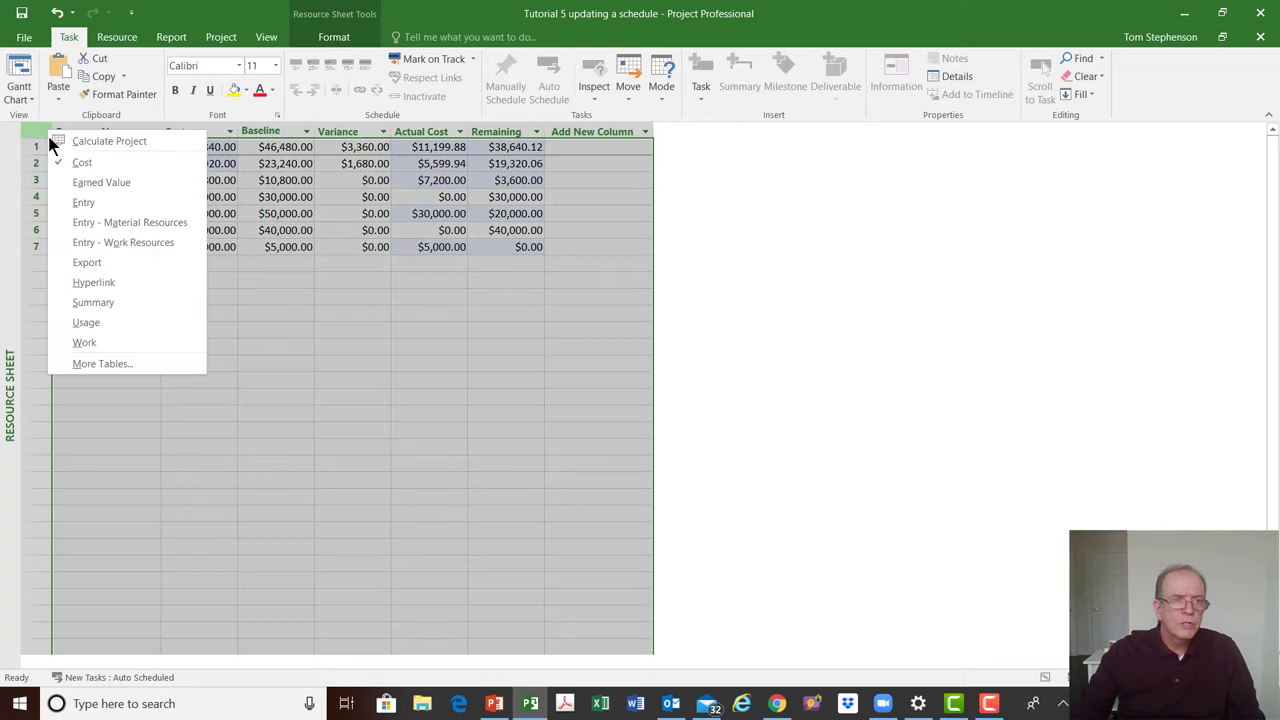
click(82, 202)
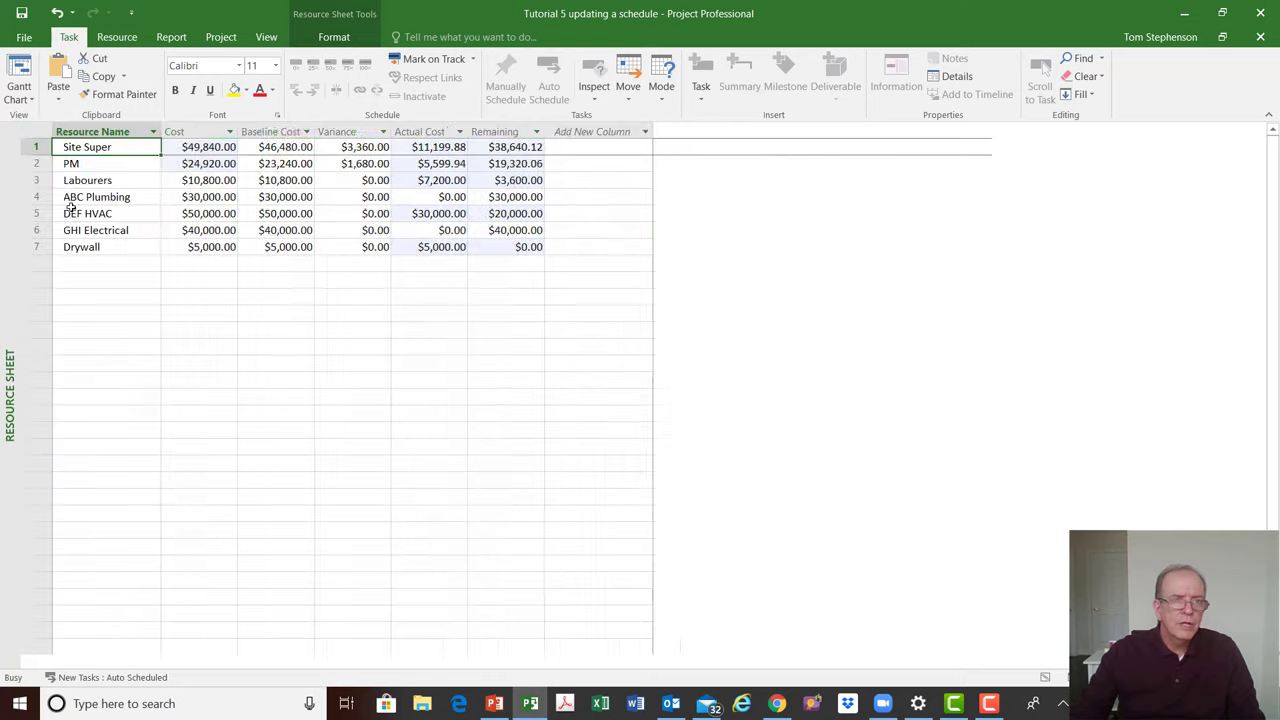
right_click(41, 134)
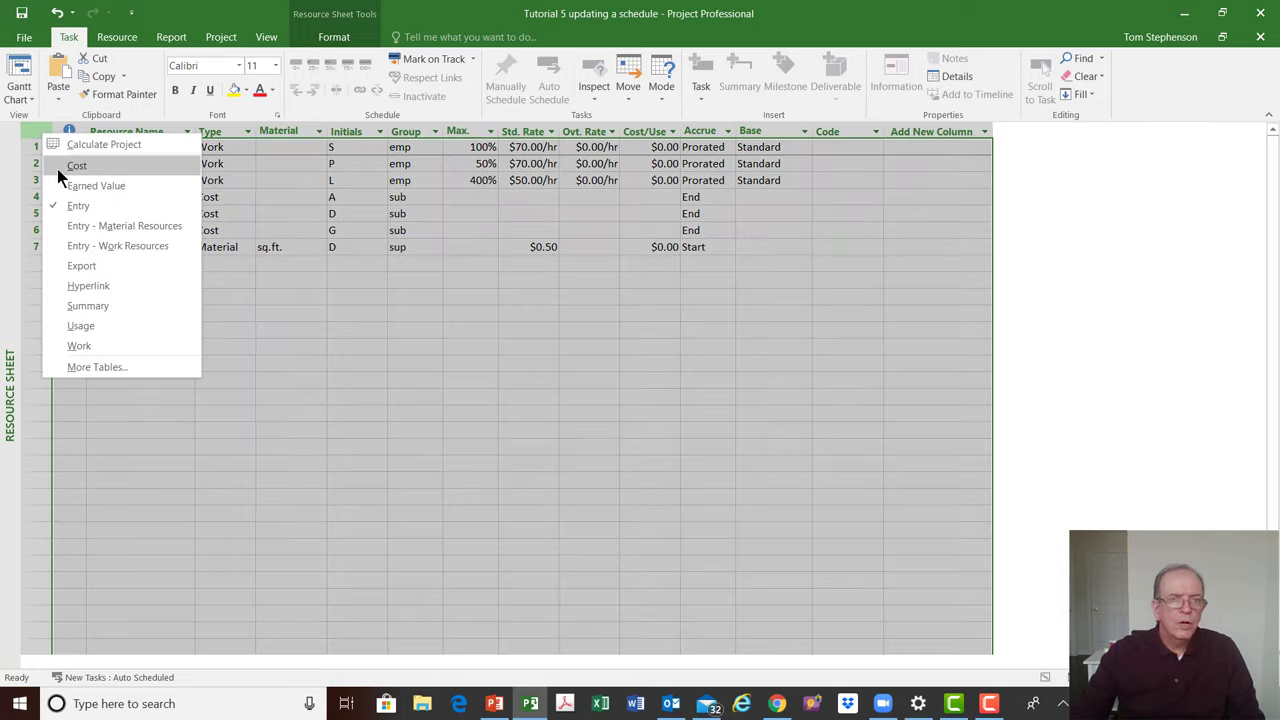
click(57, 168)
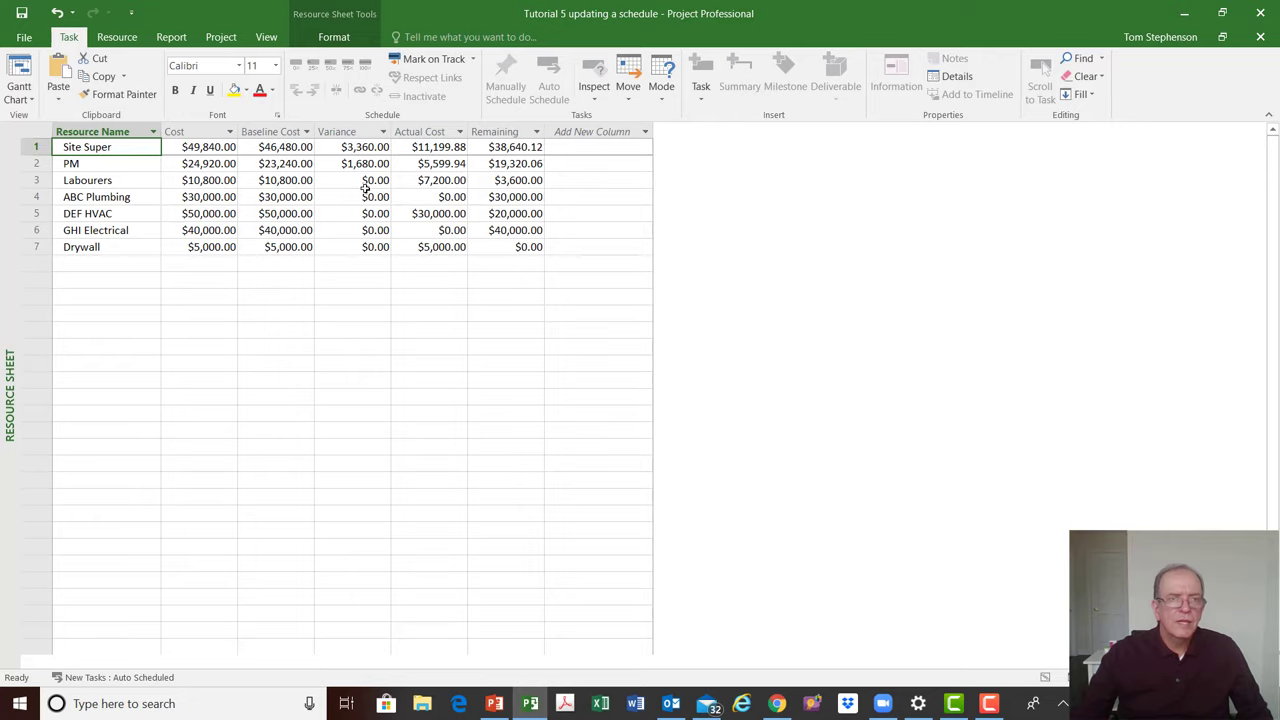
Return to the Gantt Chart view and widen the cost table to show the full actual cost column
right_click(7, 282)
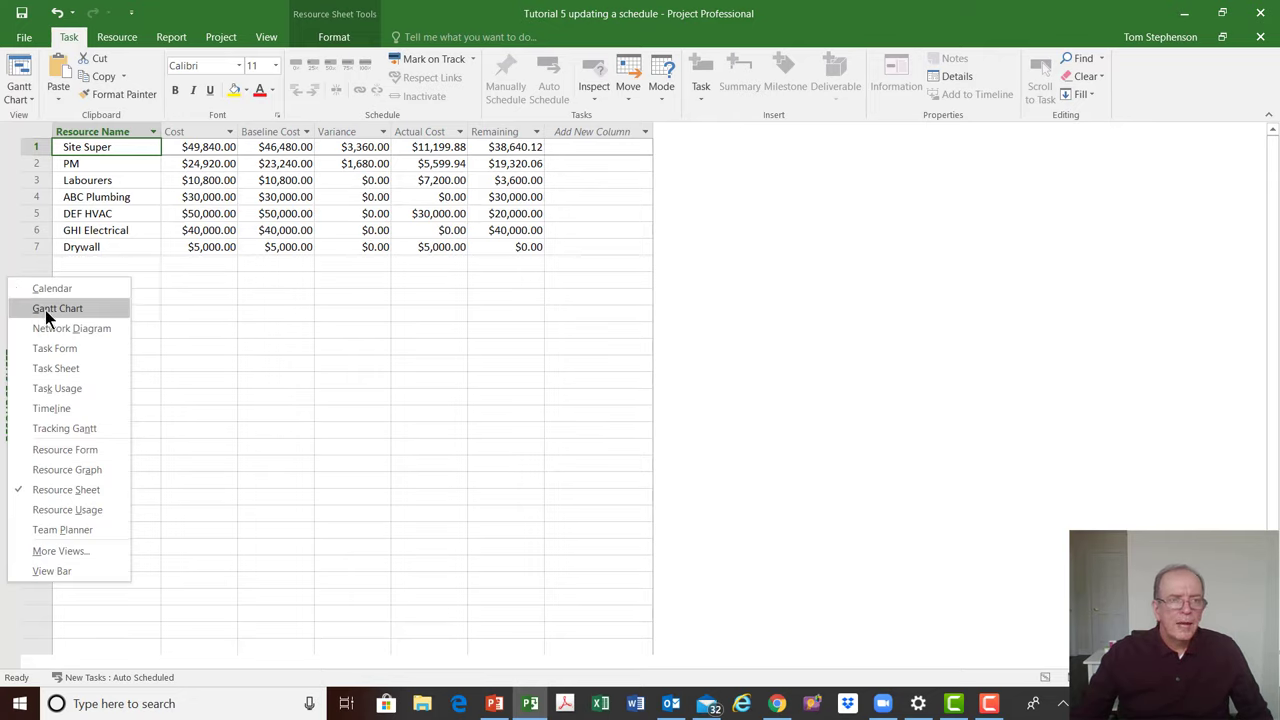
click(45, 310)
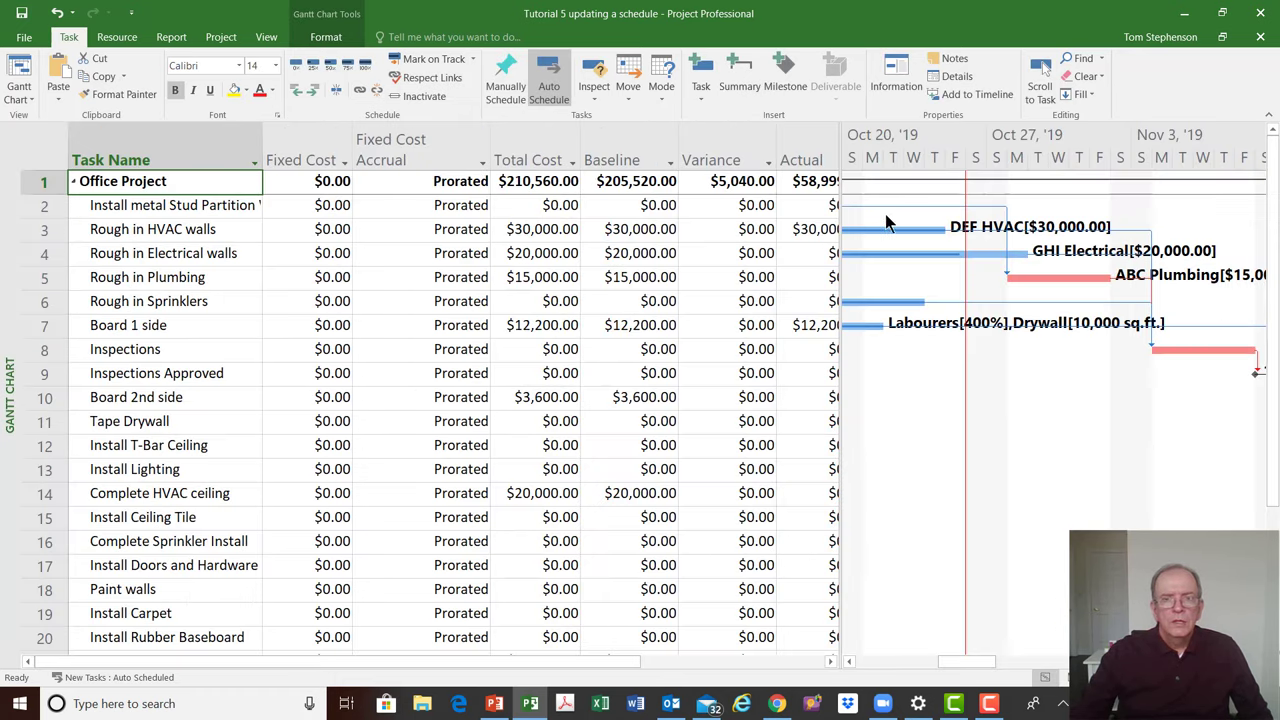
drag(842, 218, 884, 218)
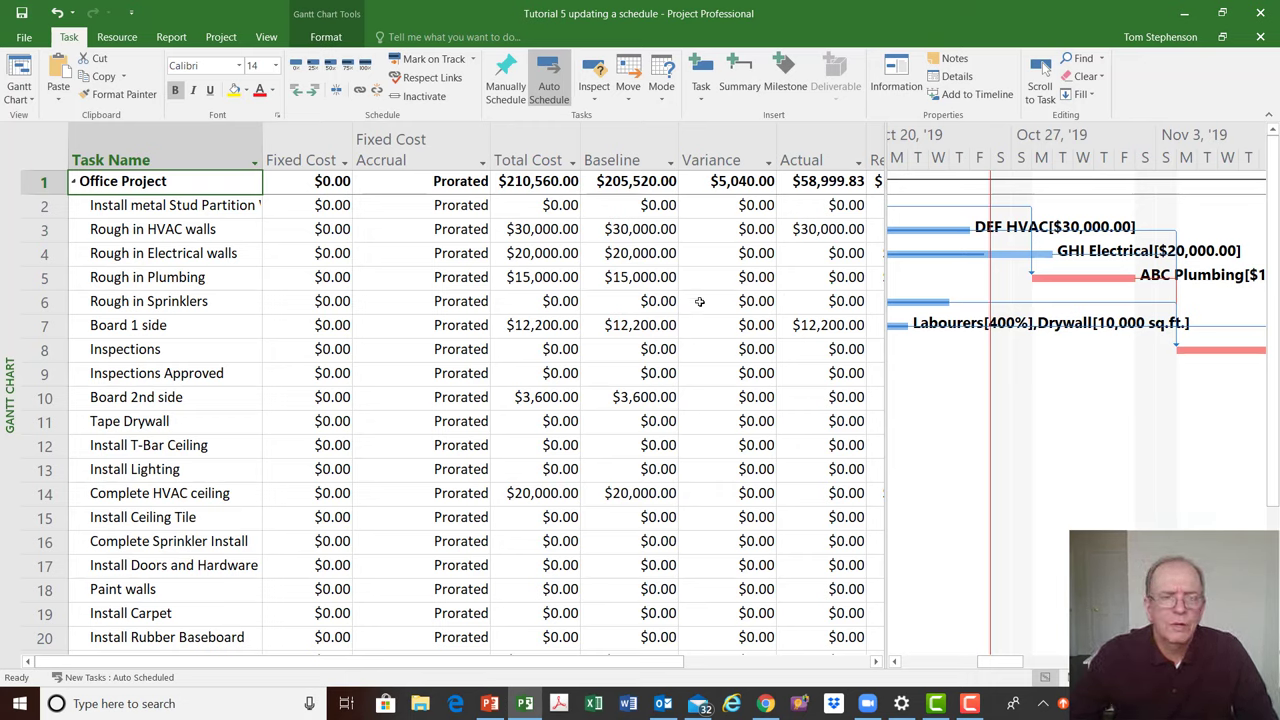
Apply the Variance table to the Gantt chart and widen it to show the start and finish variance columns
click(45, 148)
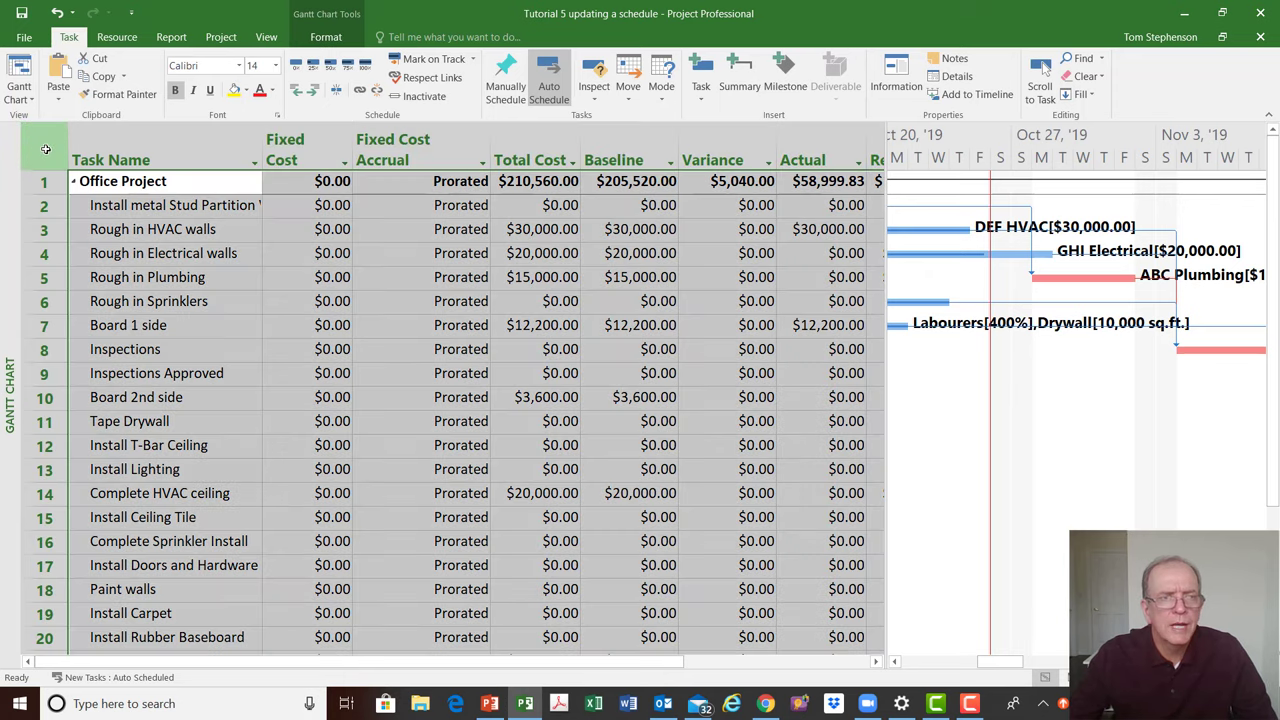
right_click(45, 148)
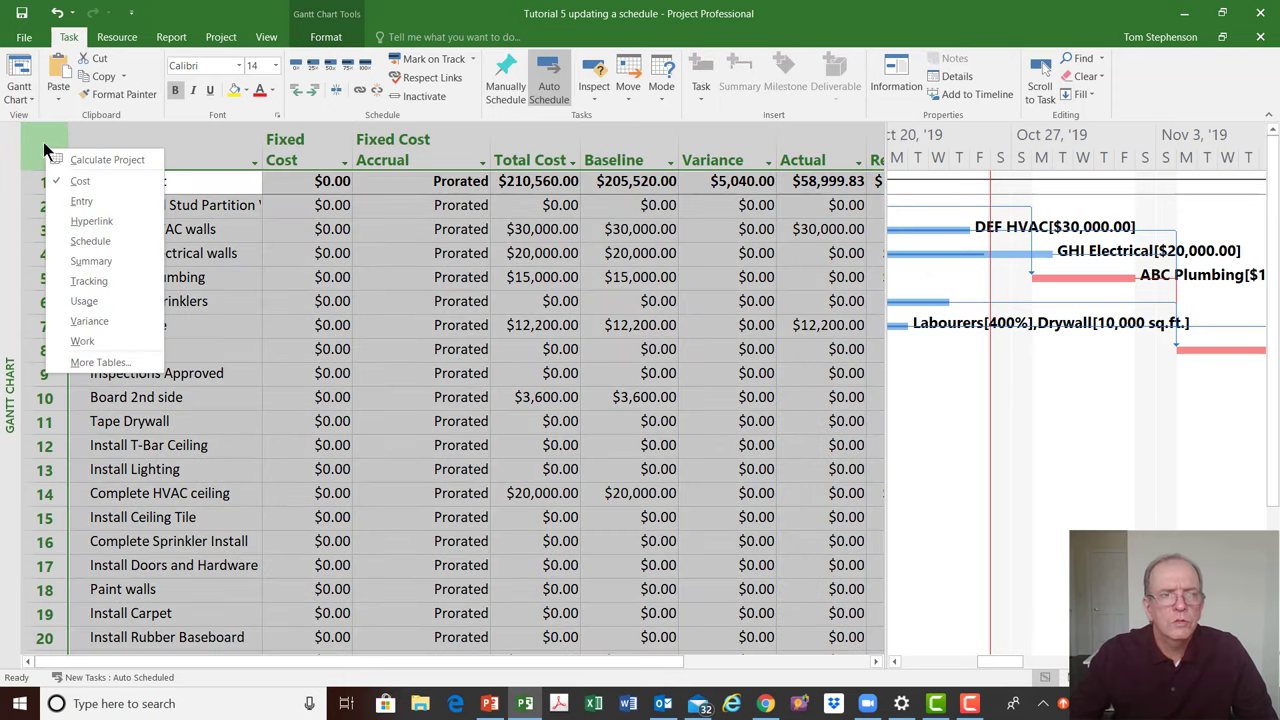
right_click(31, 145)
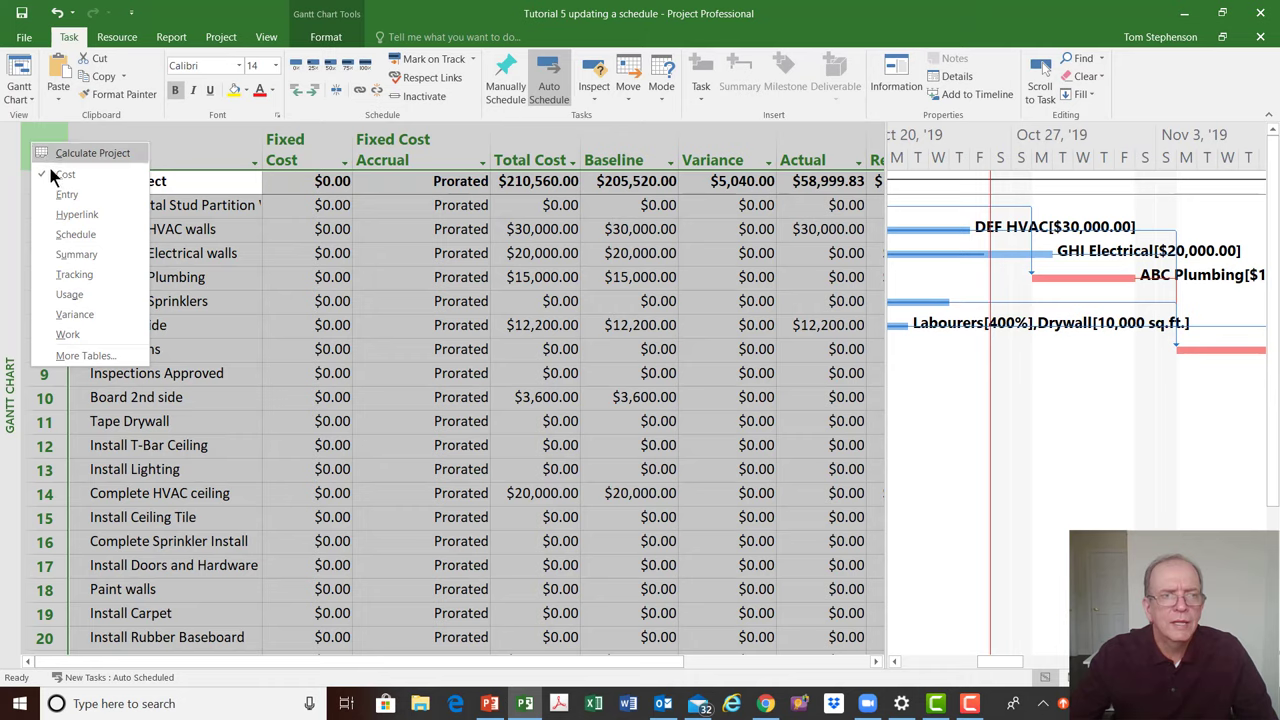
click(67, 322)
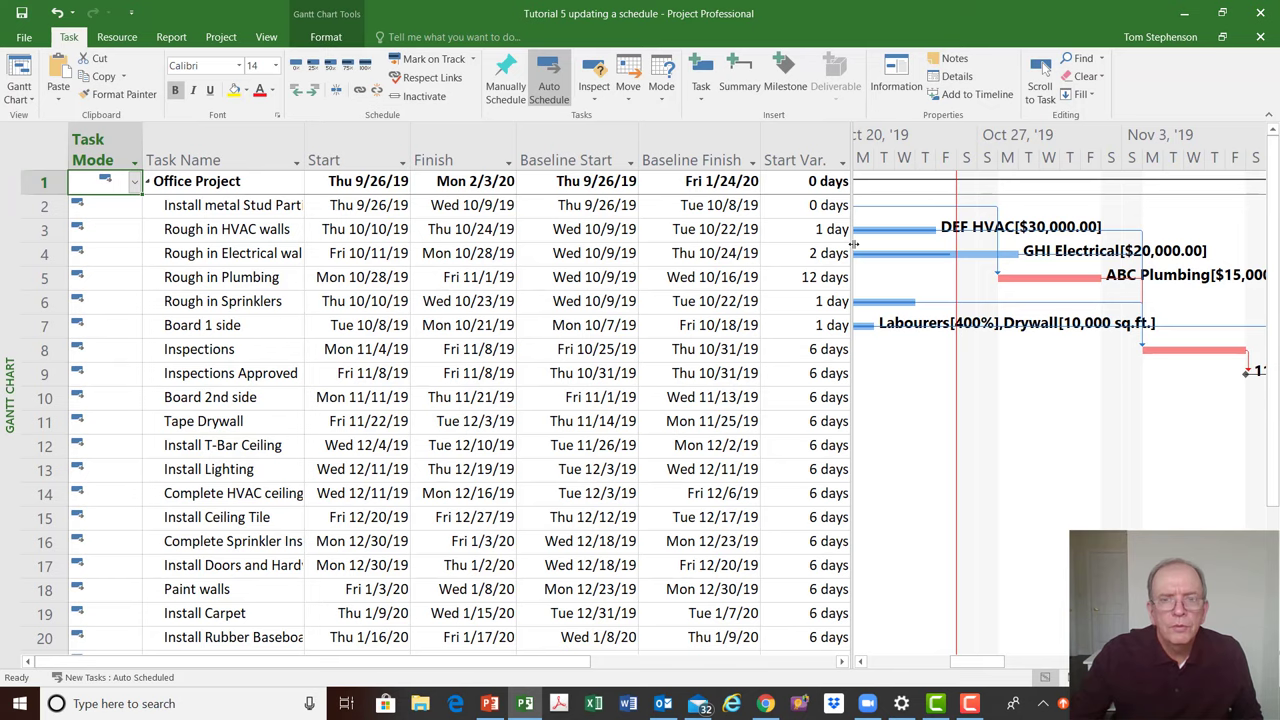
drag(853, 243, 966, 260)
scroll(966, 262, down, 1)
scroll(940, 260, up, 2)
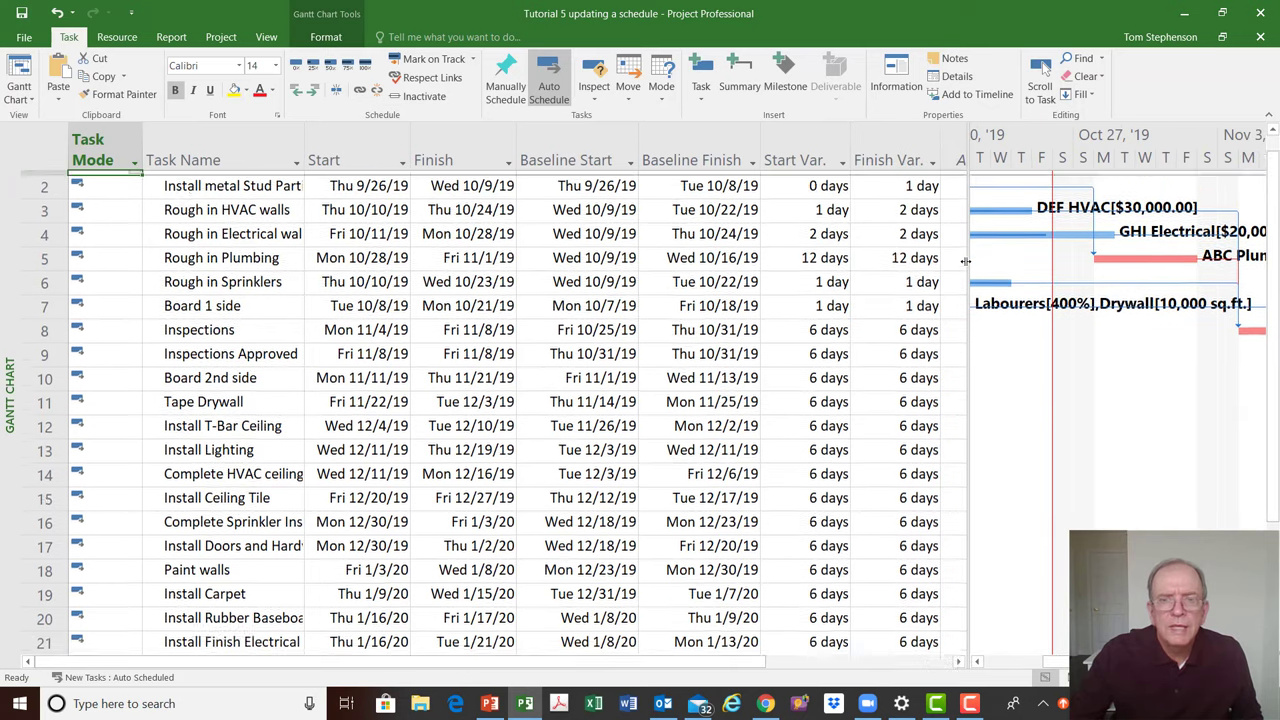
Examine the start and finish variances of the metal stud, HVAC and plumbing tasks and on through the Close out task
click(806, 277)
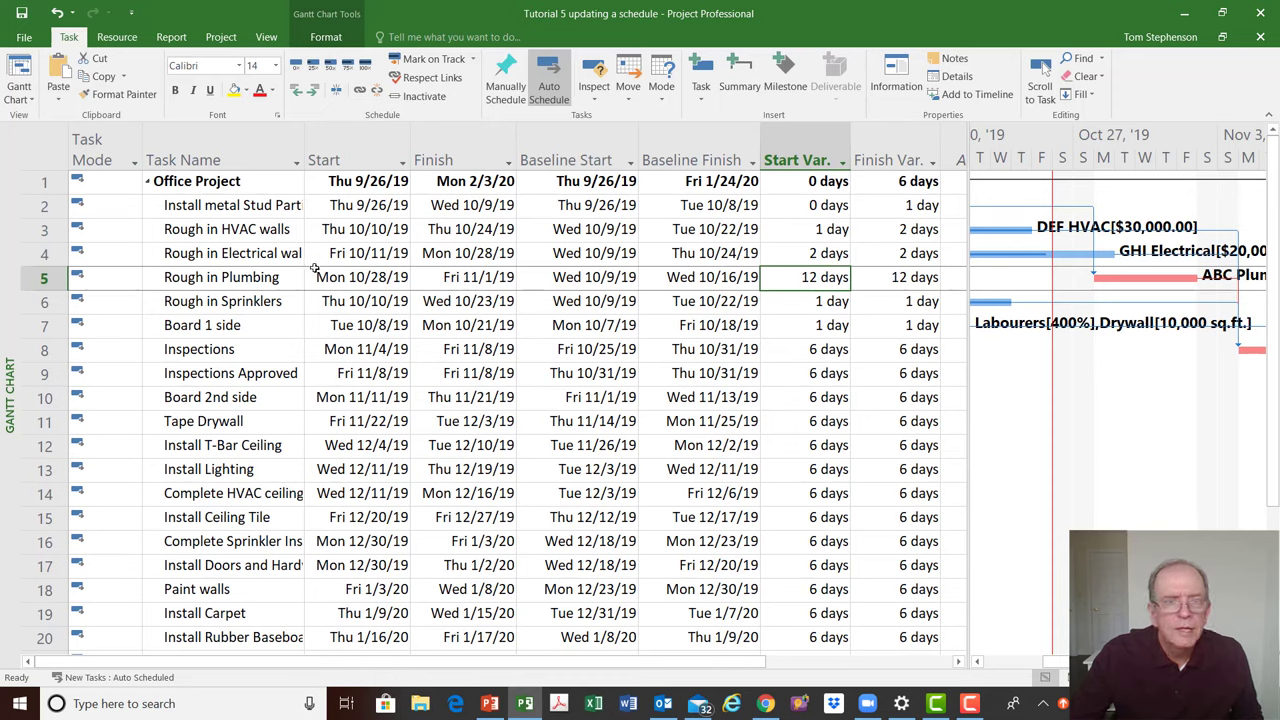
click(240, 235)
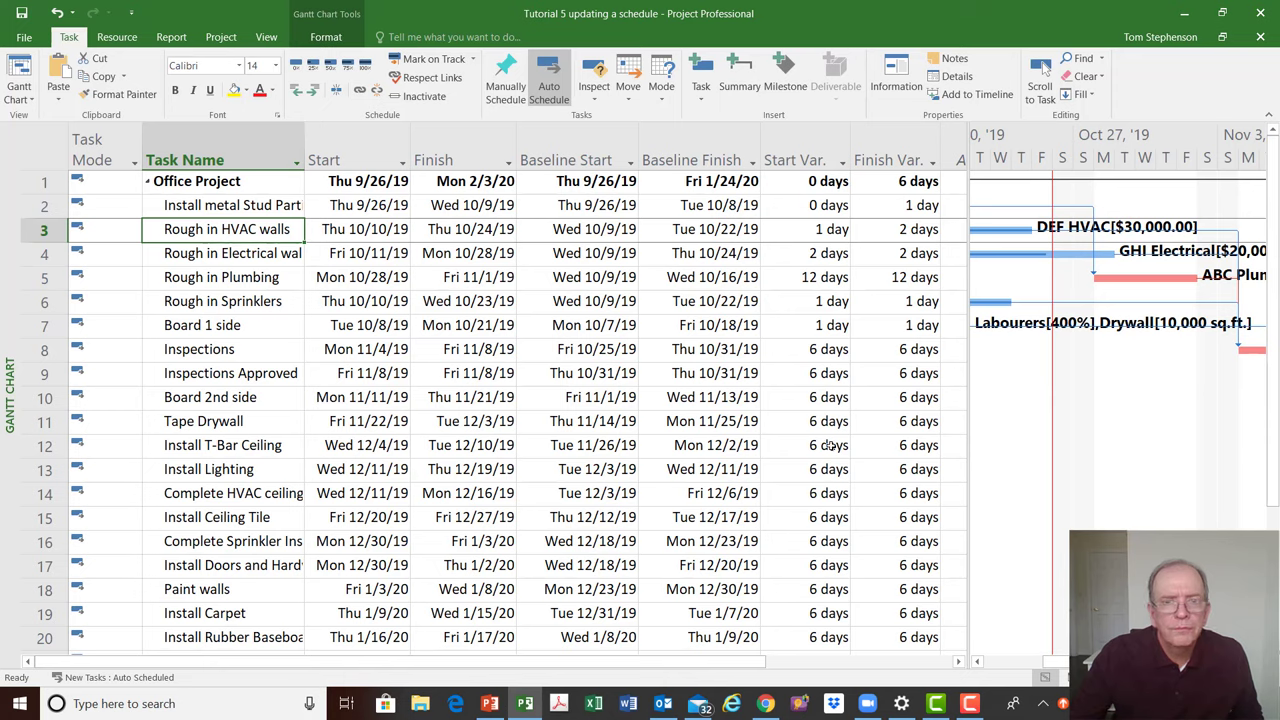
click(901, 210)
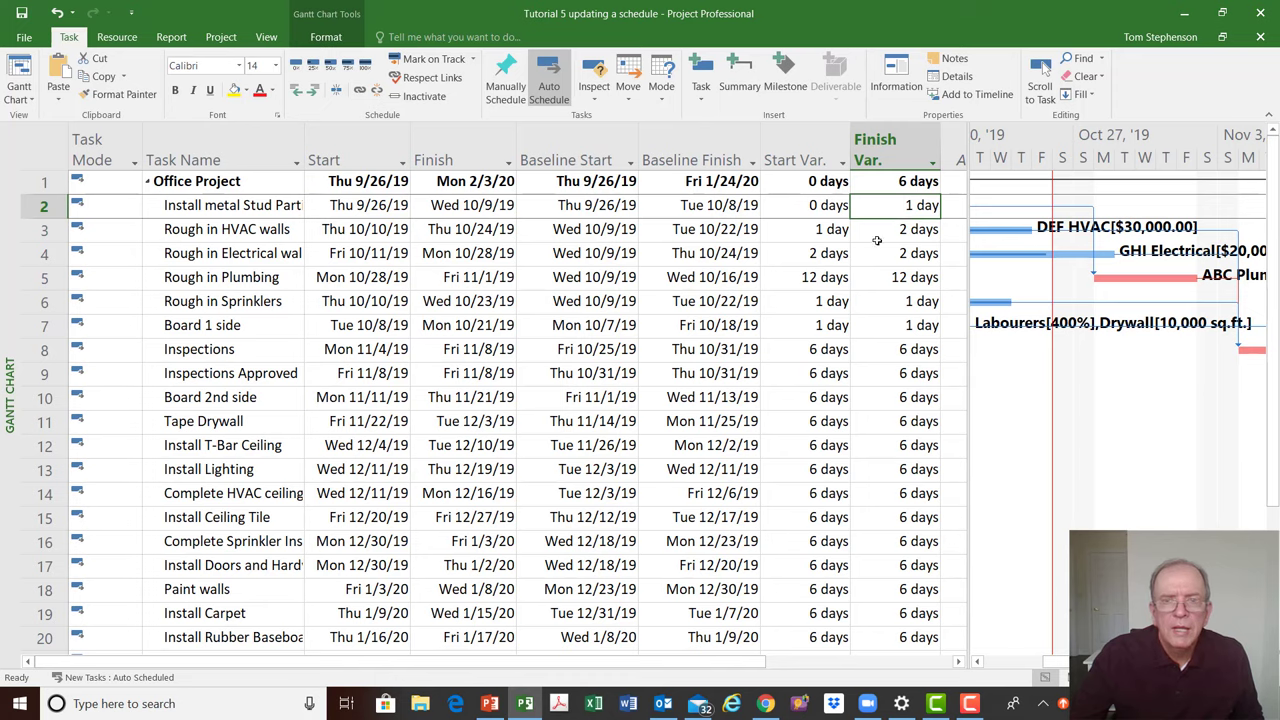
click(912, 228)
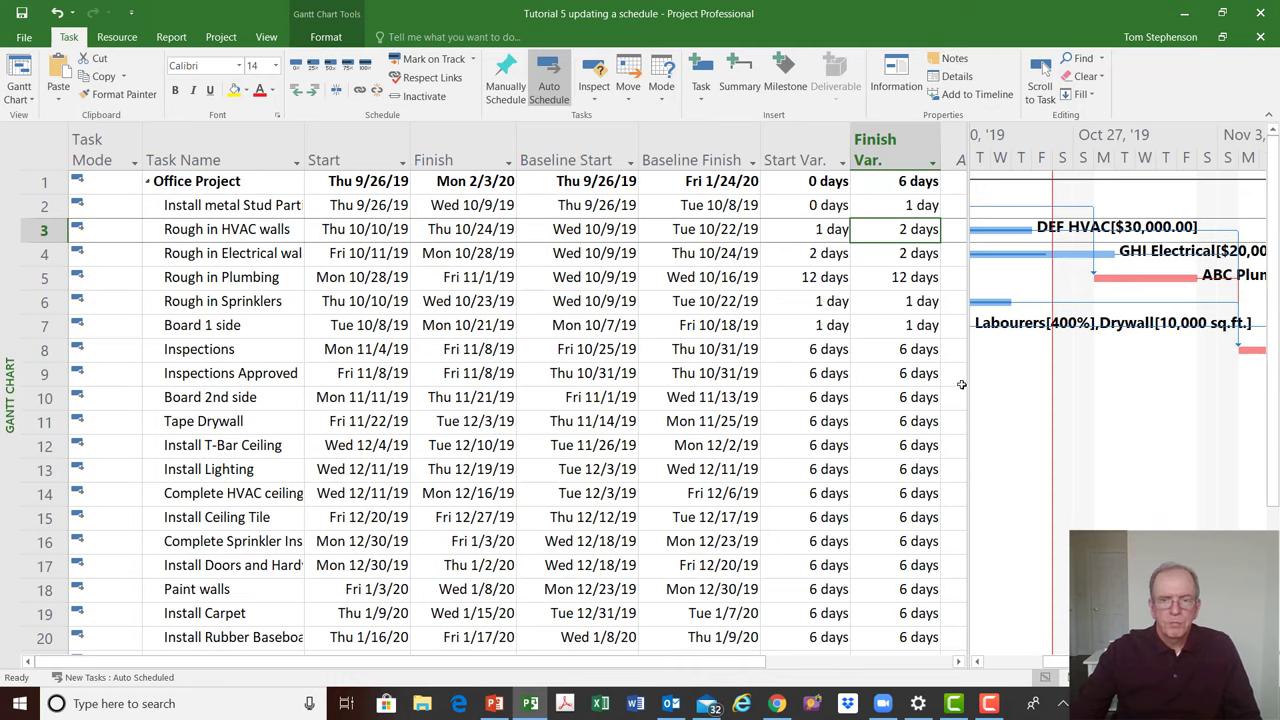
click(914, 286)
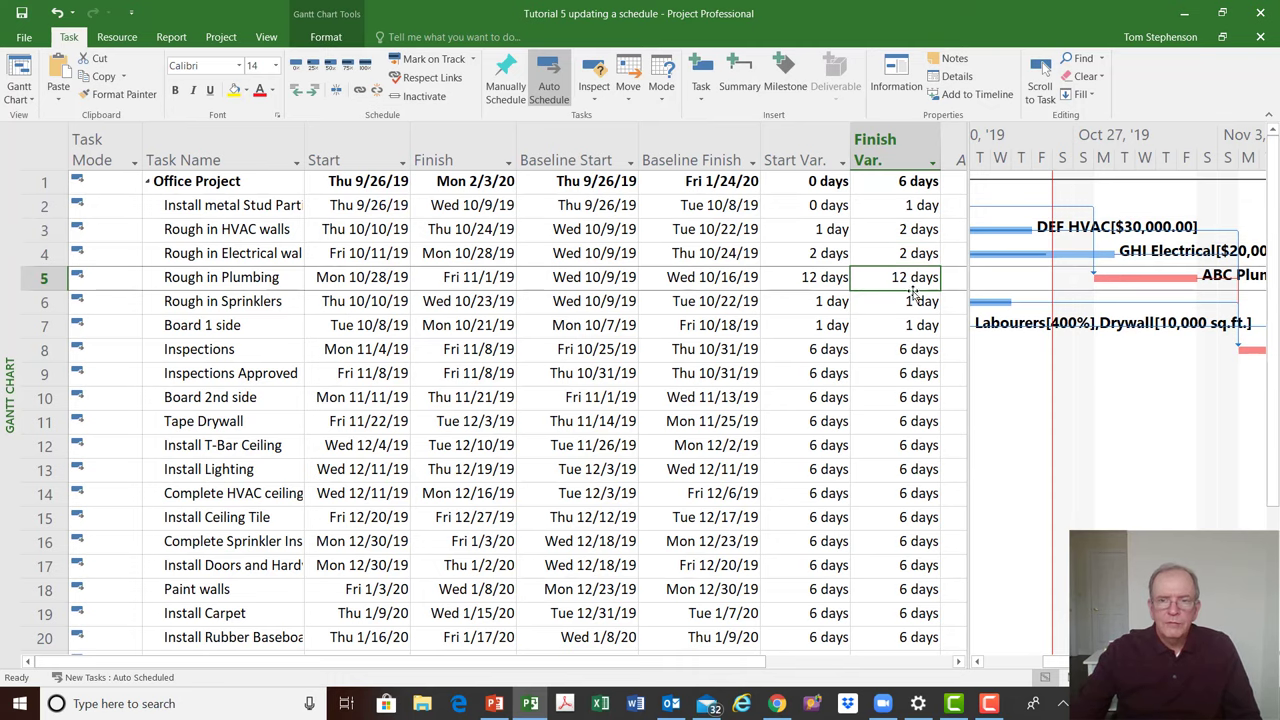
scroll(898, 512, down, 4)
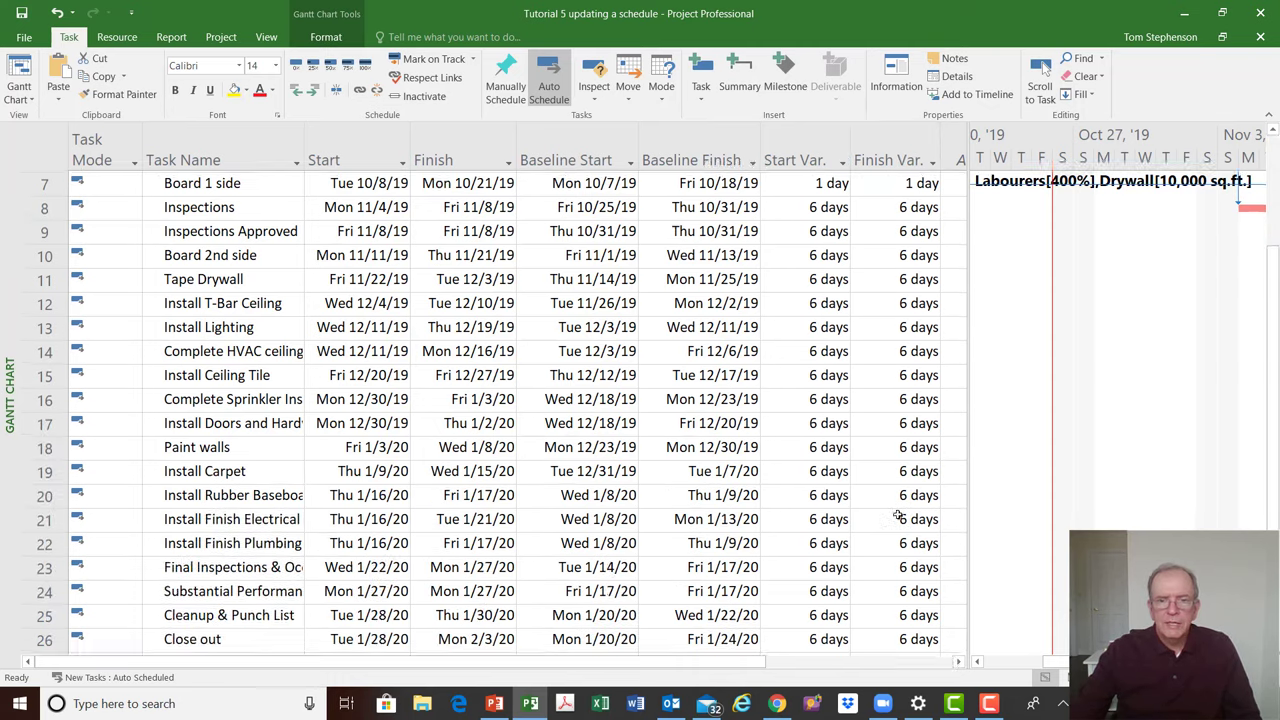
scroll(898, 512, up, 4)
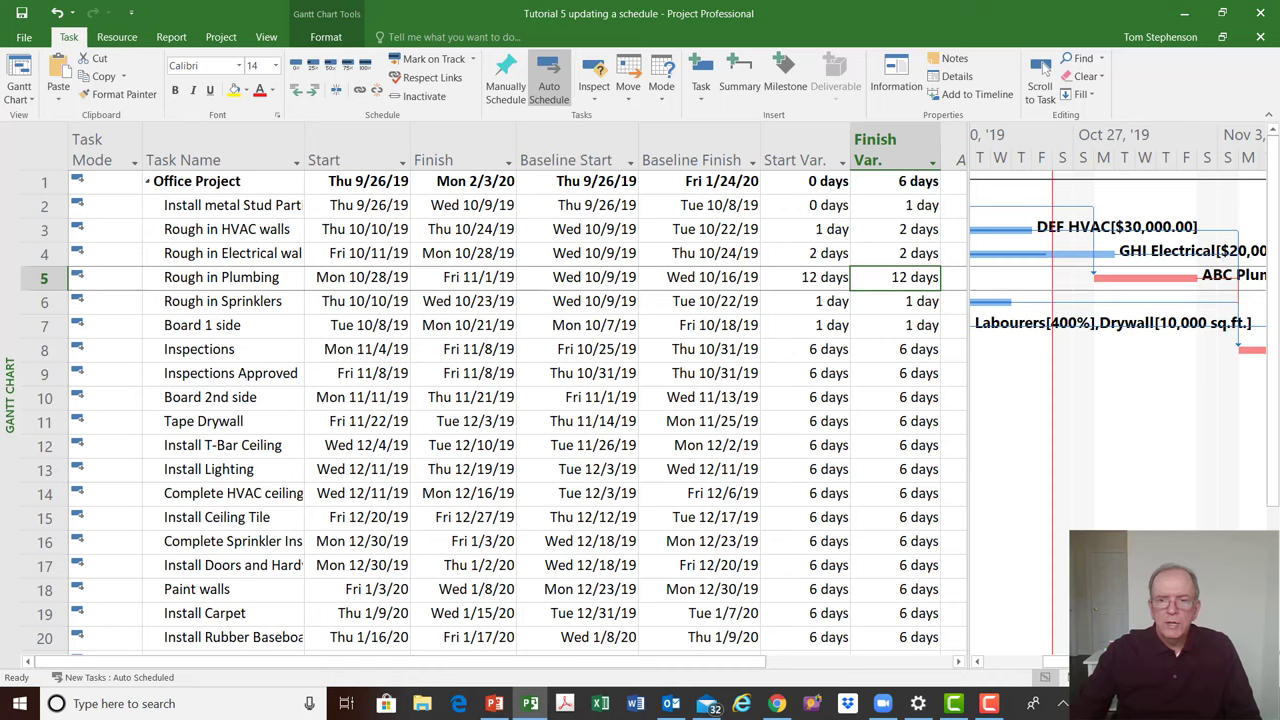
Bring the Rough in Plumbing bar into view and compare its finish variance with that of the metal stud partition task
click(1043, 66)
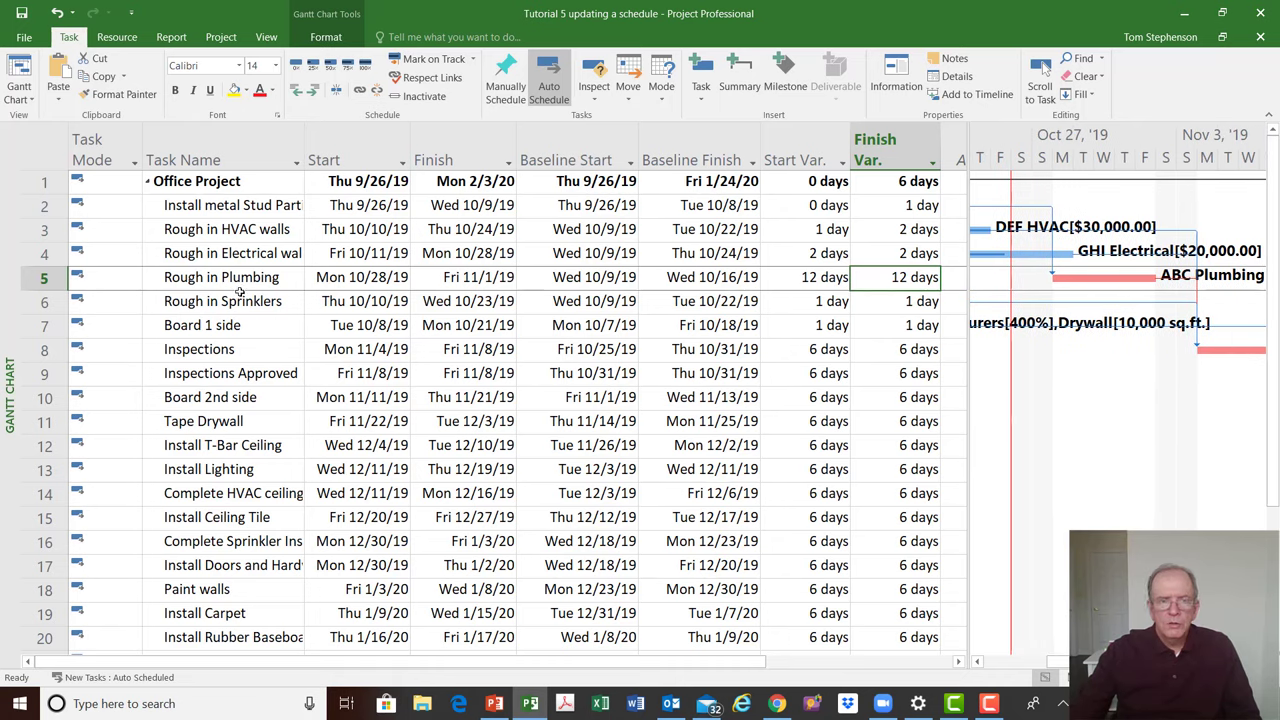
click(926, 205)
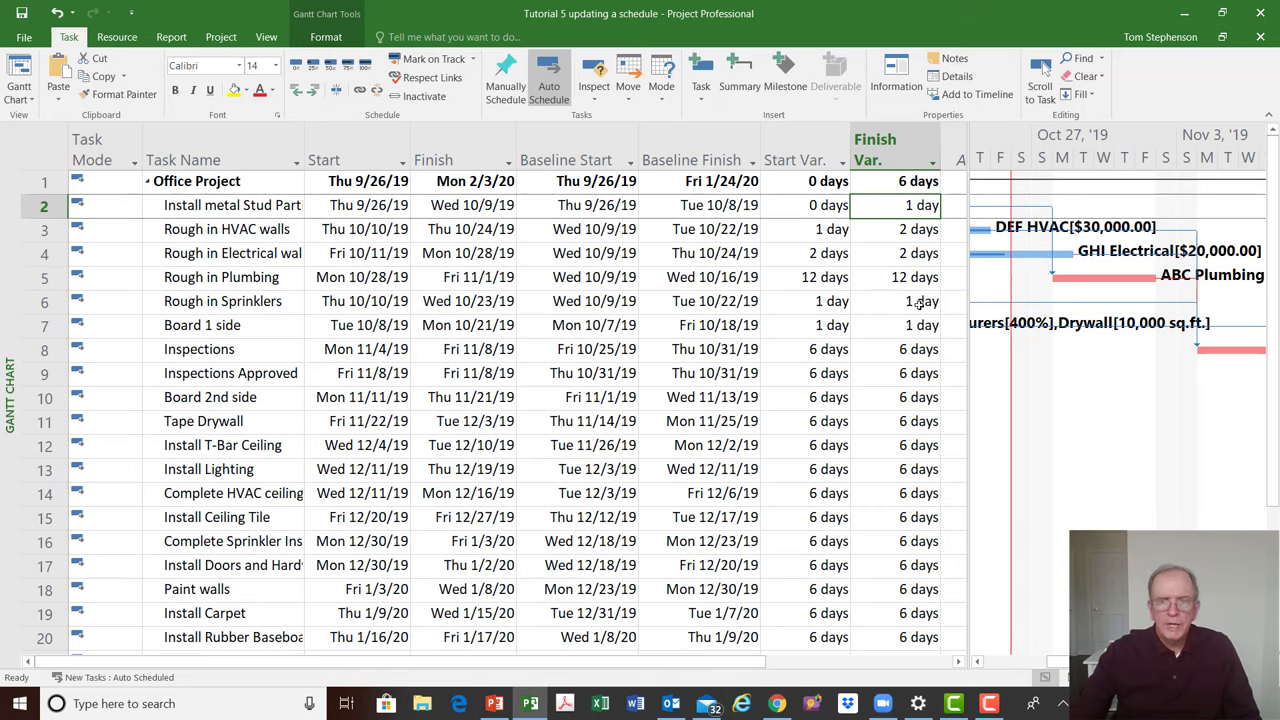
click(900, 277)
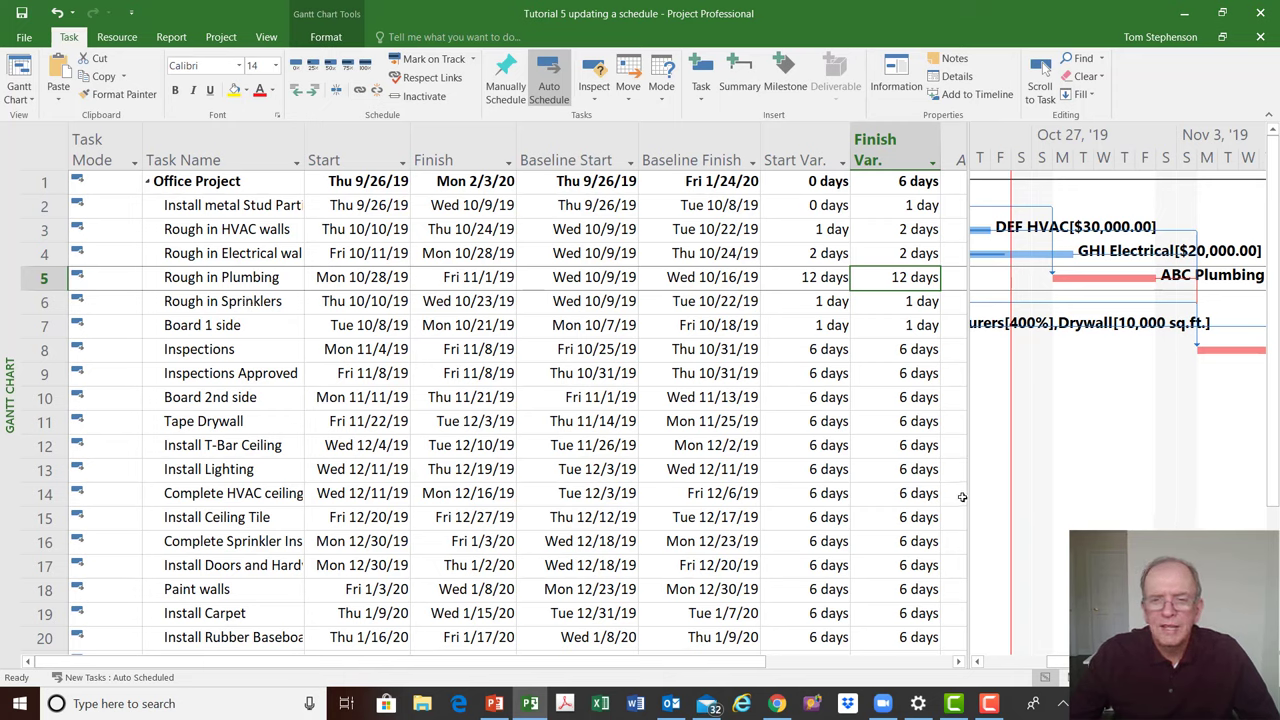
drag(970, 484, 962, 484)
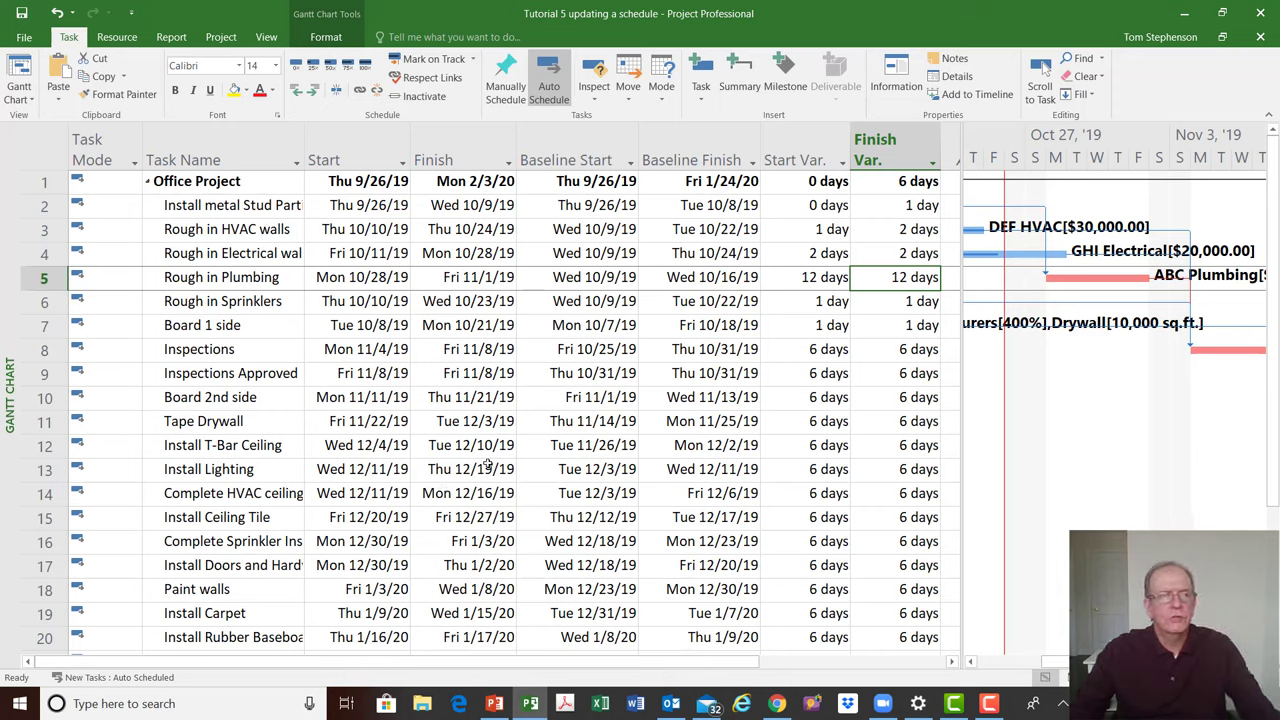
Switch to the Tracking Gantt view and apply the Variance table to it
right_click(9, 268)
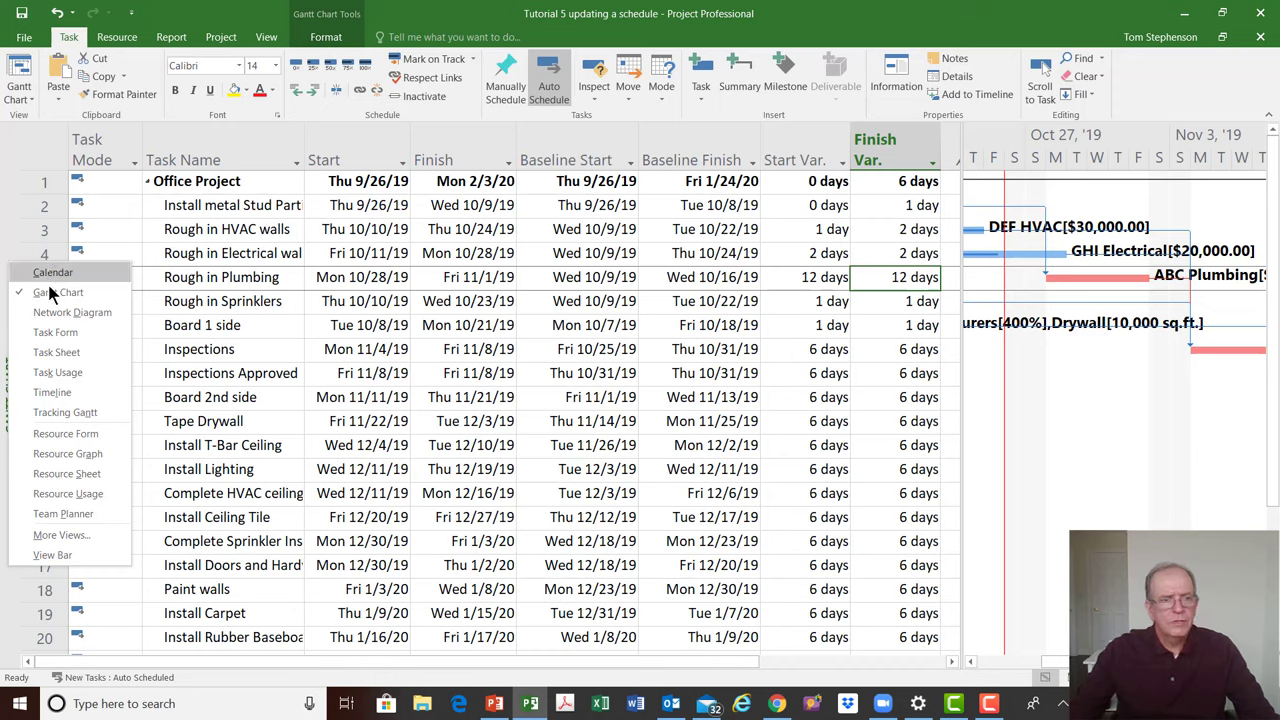
click(60, 413)
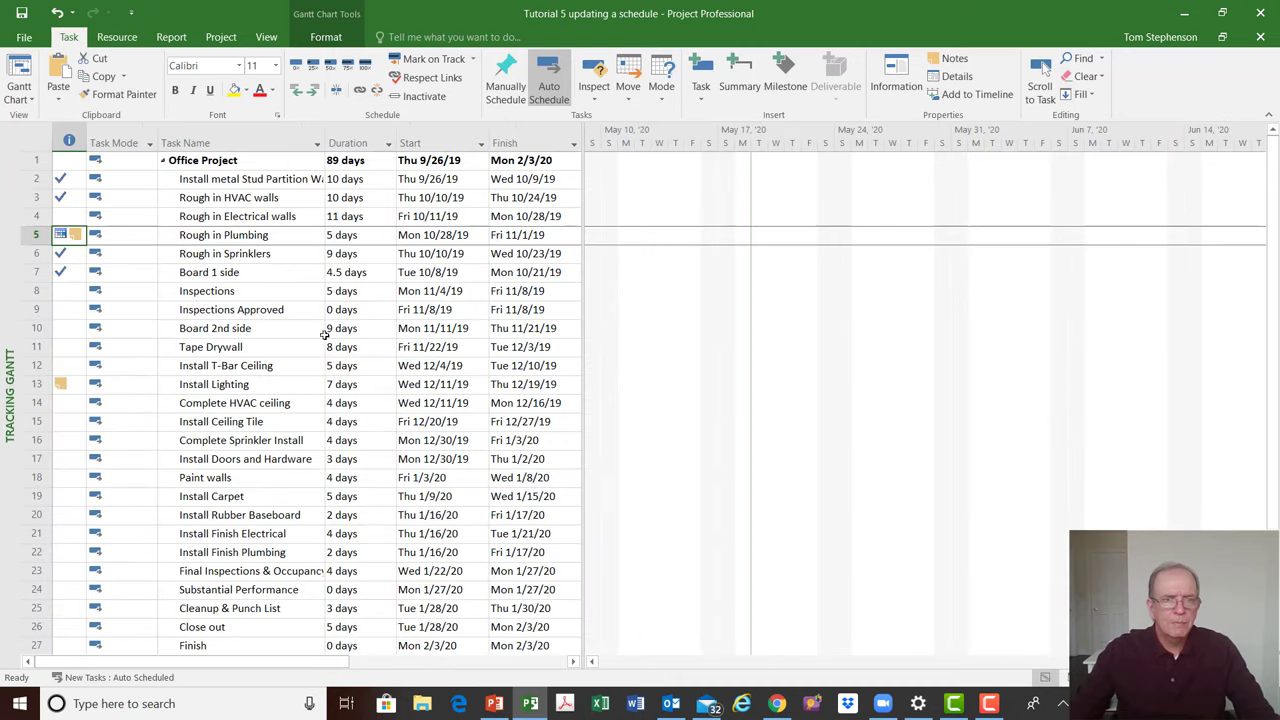
click(33, 133)
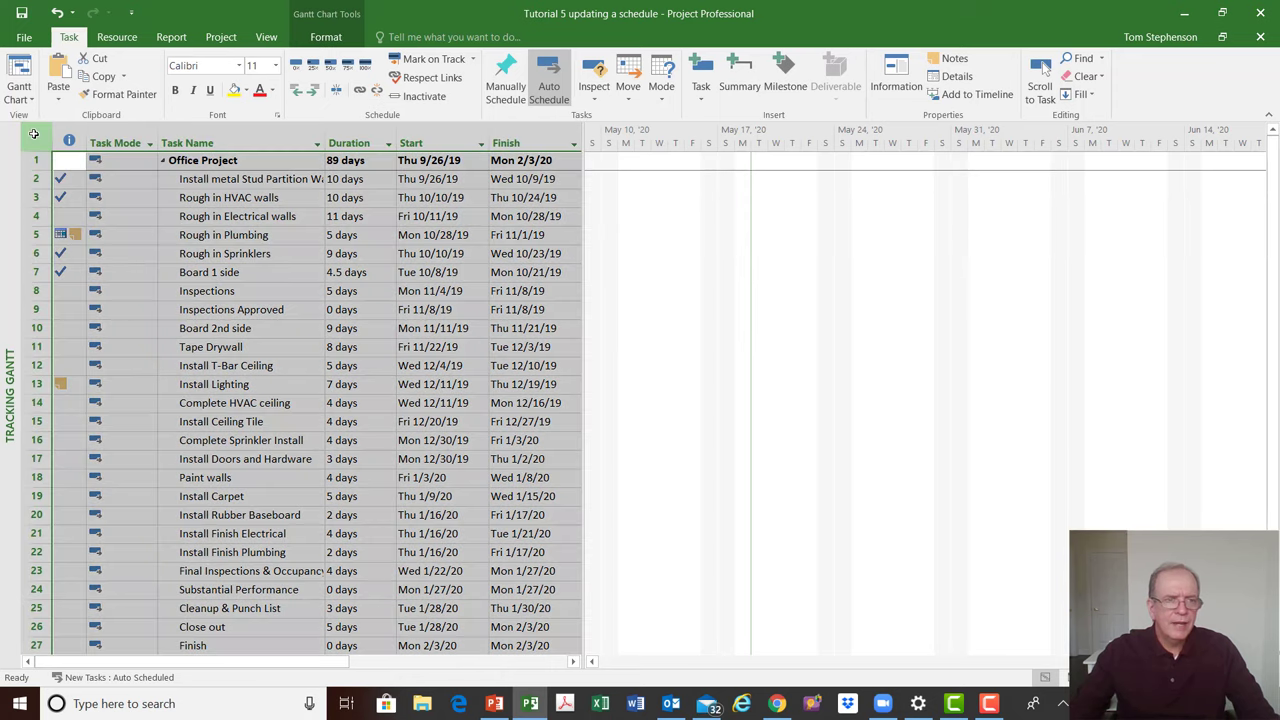
right_click(33, 133)
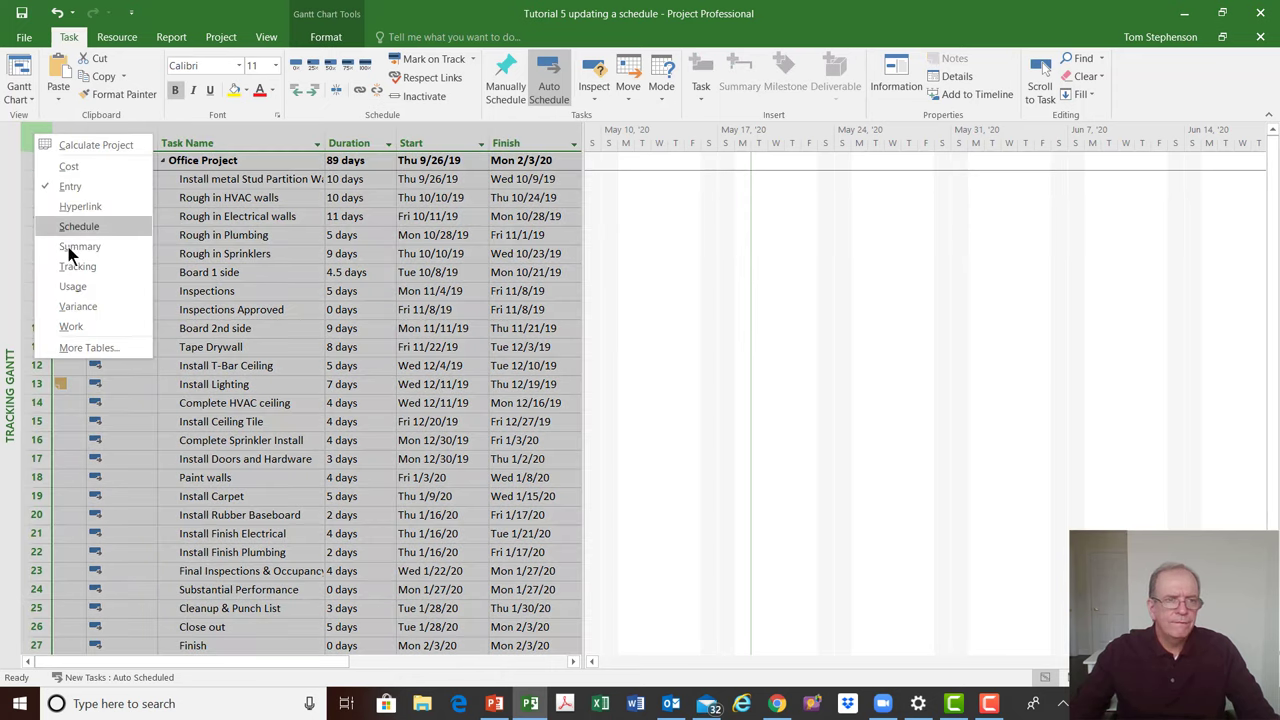
click(80, 308)
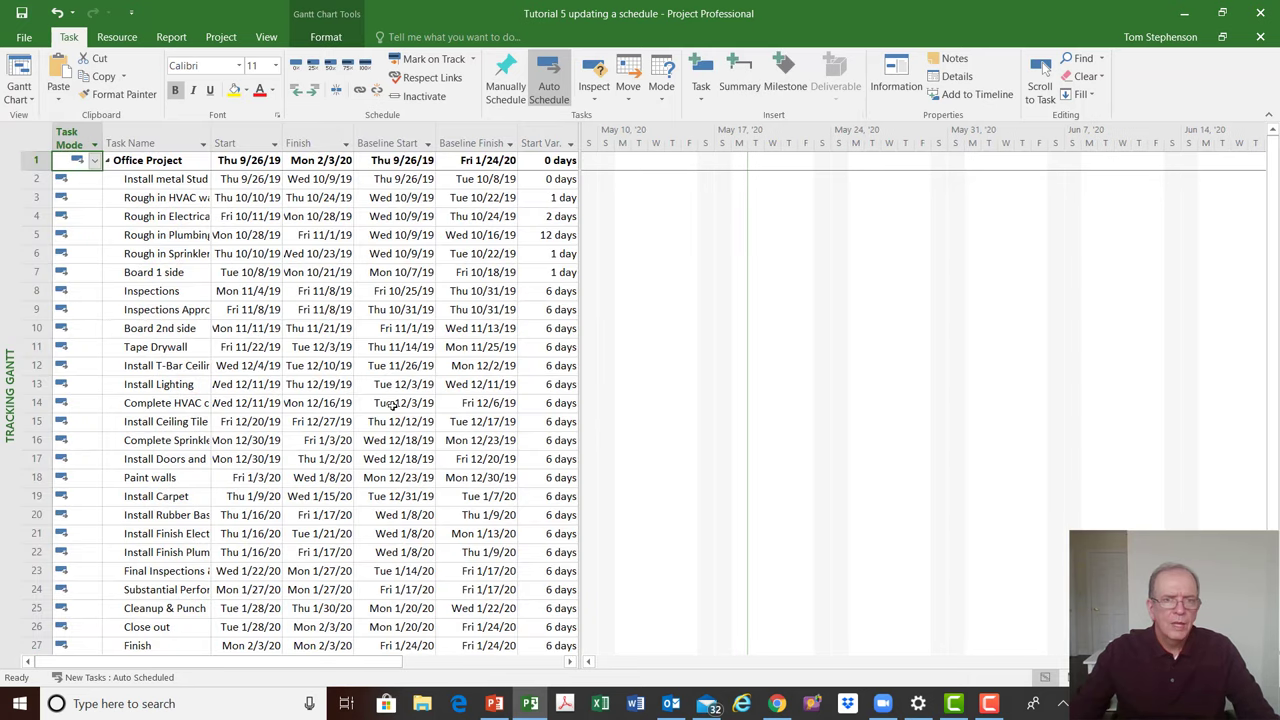
Bring the Board 1 side task's bars into view in the chart and widen the table to show the finish variance column
click(166, 272)
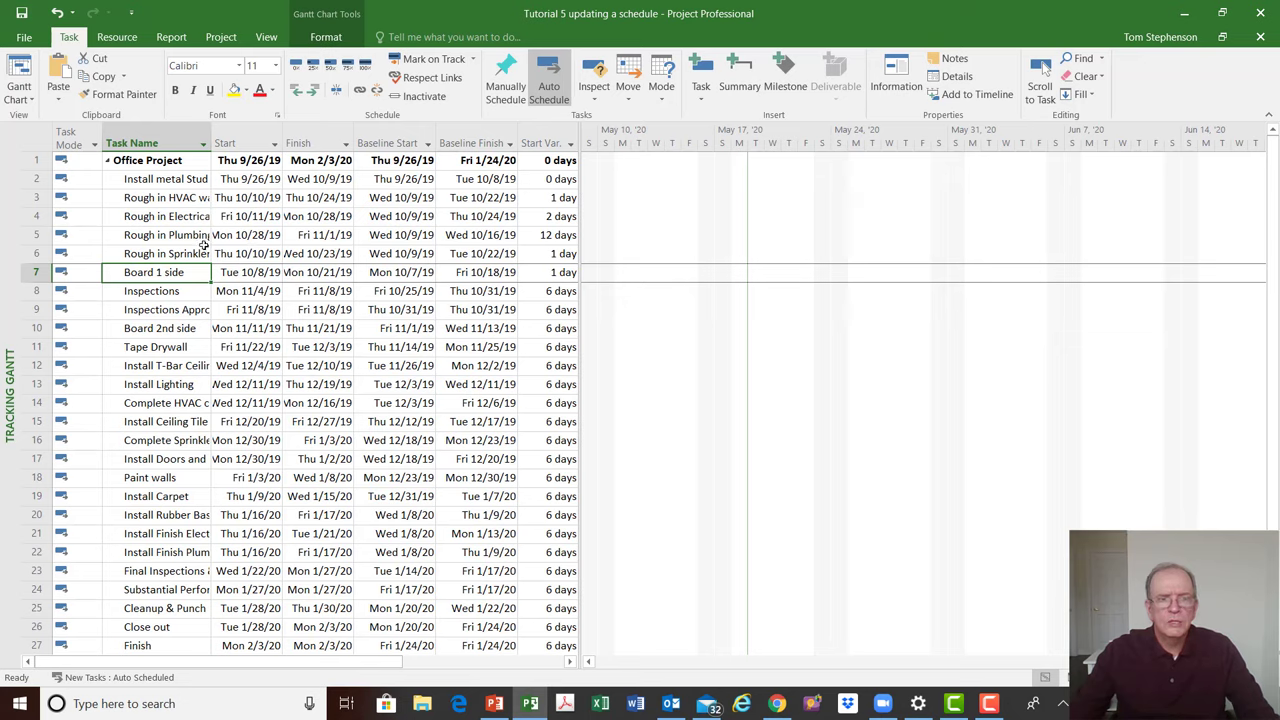
click(1047, 94)
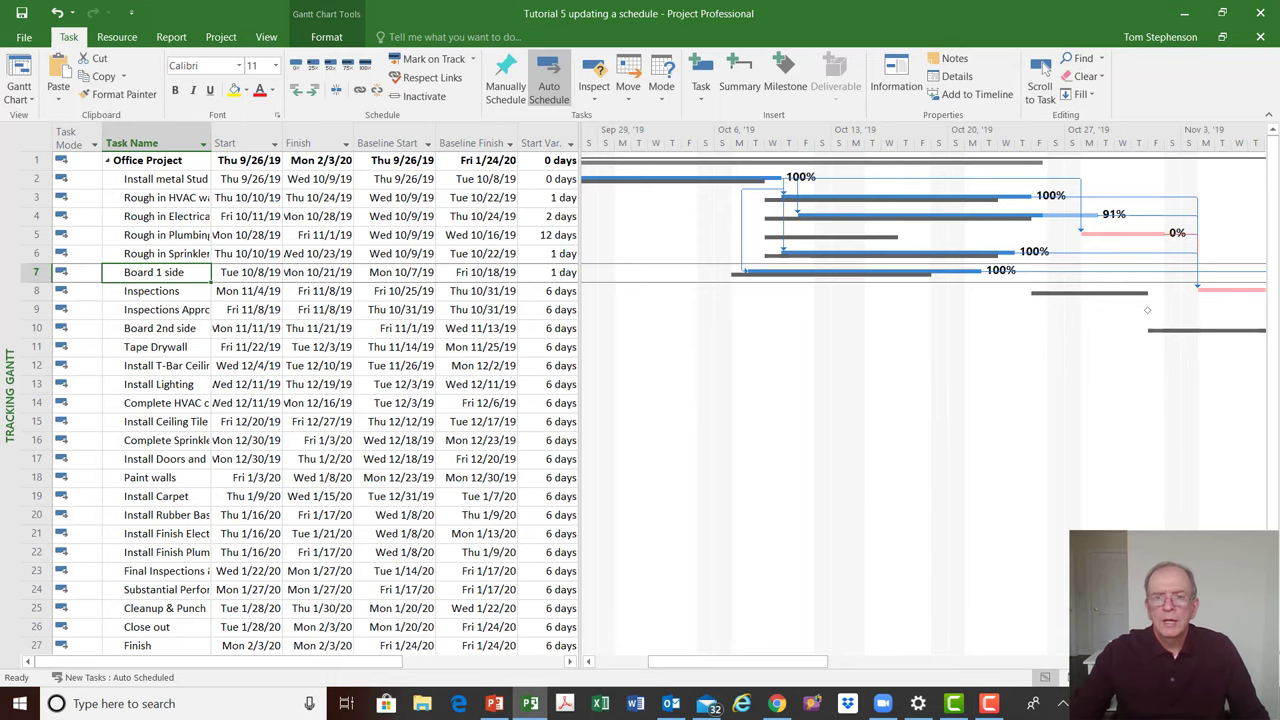
click(1043, 67)
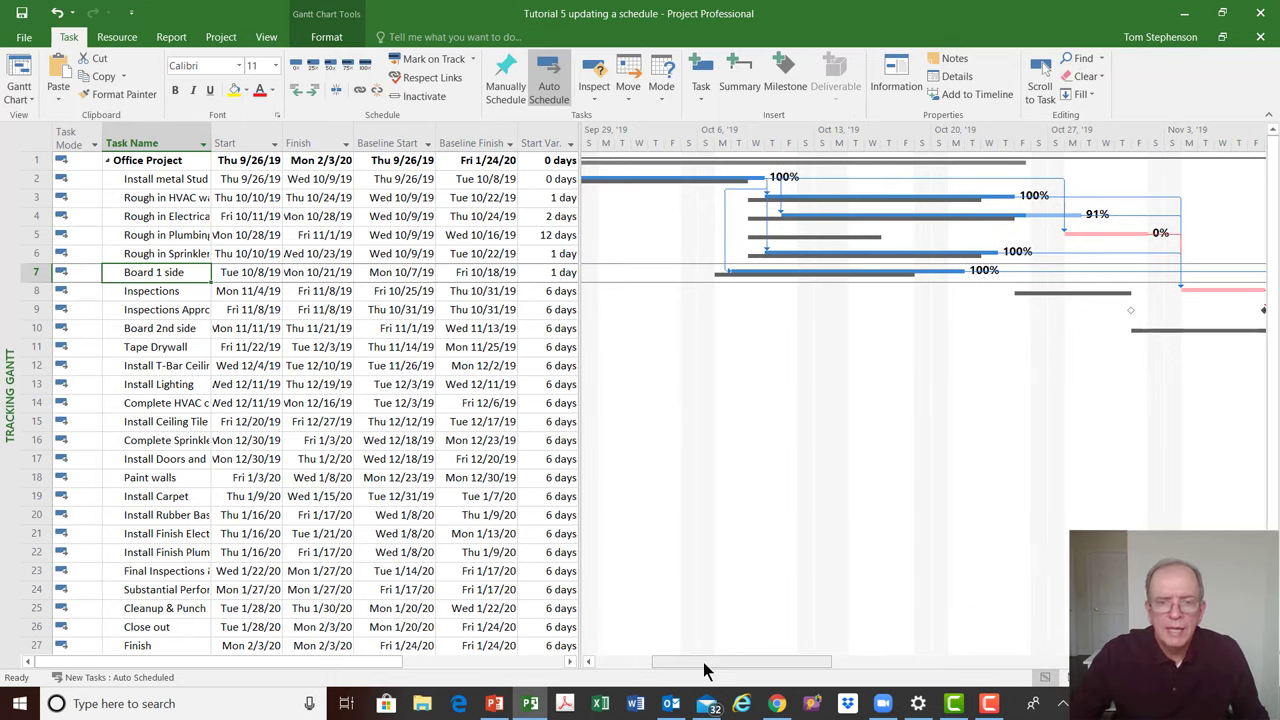
mouse_move(678, 668)
mouse_down()
mouse_move(638, 662)
mouse_move(696, 660)
mouse_move(685, 663)
mouse_up()
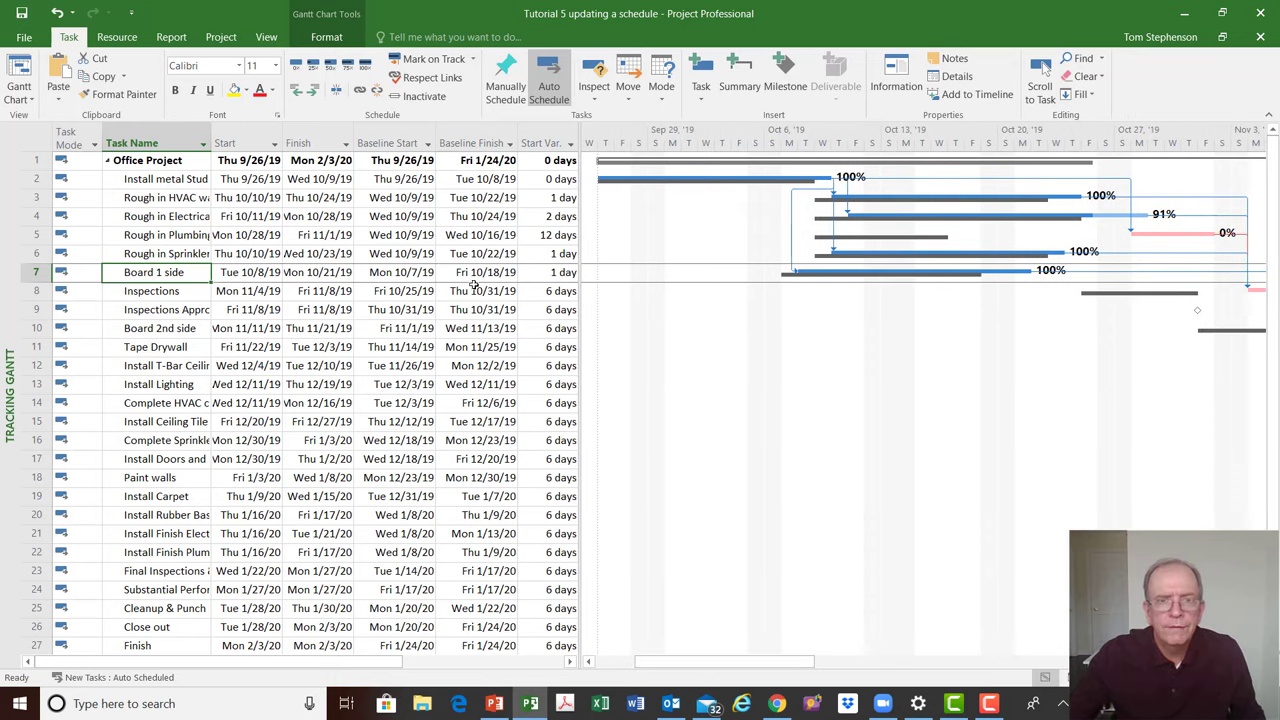
drag(583, 216, 653, 226)
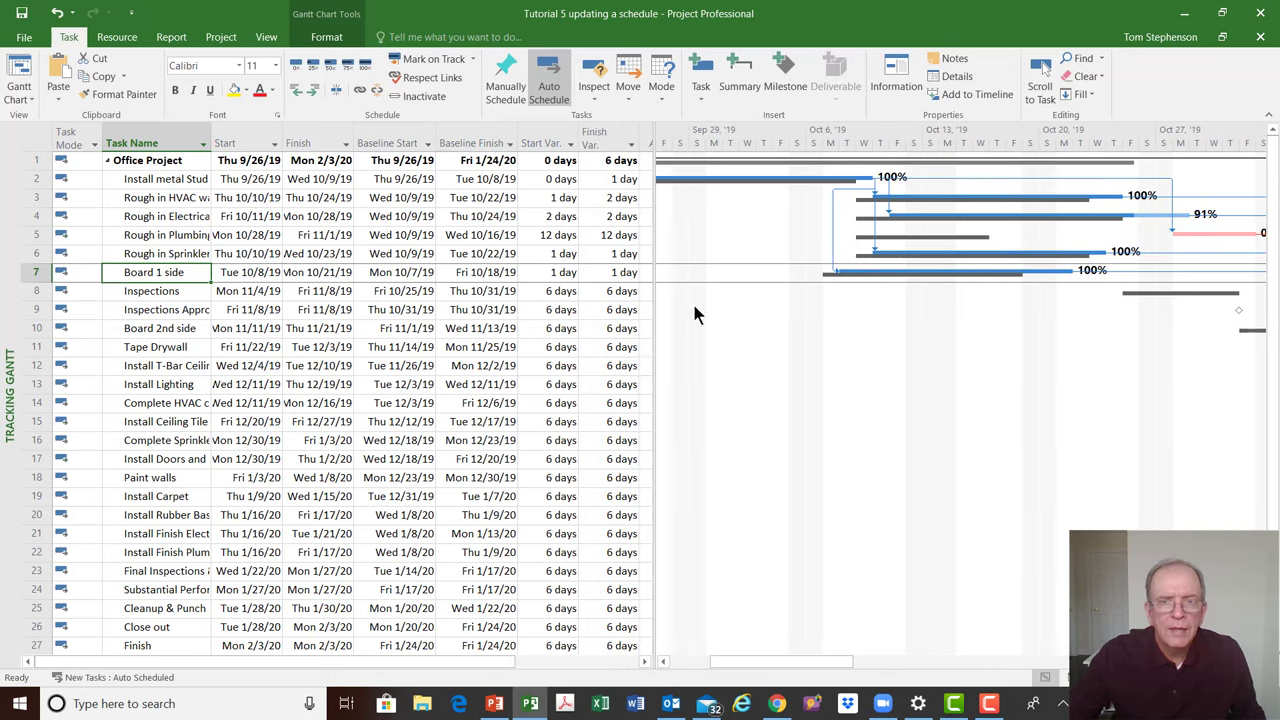
click(663, 661)
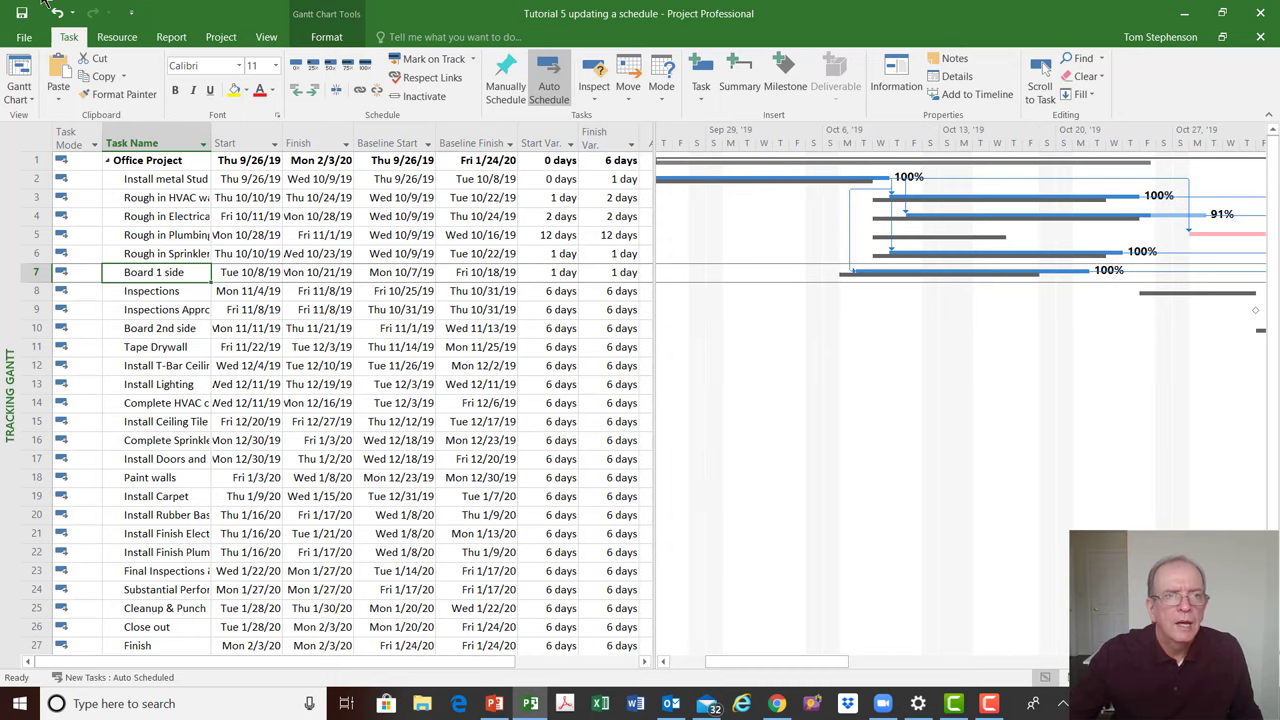
Set the text size of all items in the view to 12 and widen the table to show the finish variance column again
click(326, 45)
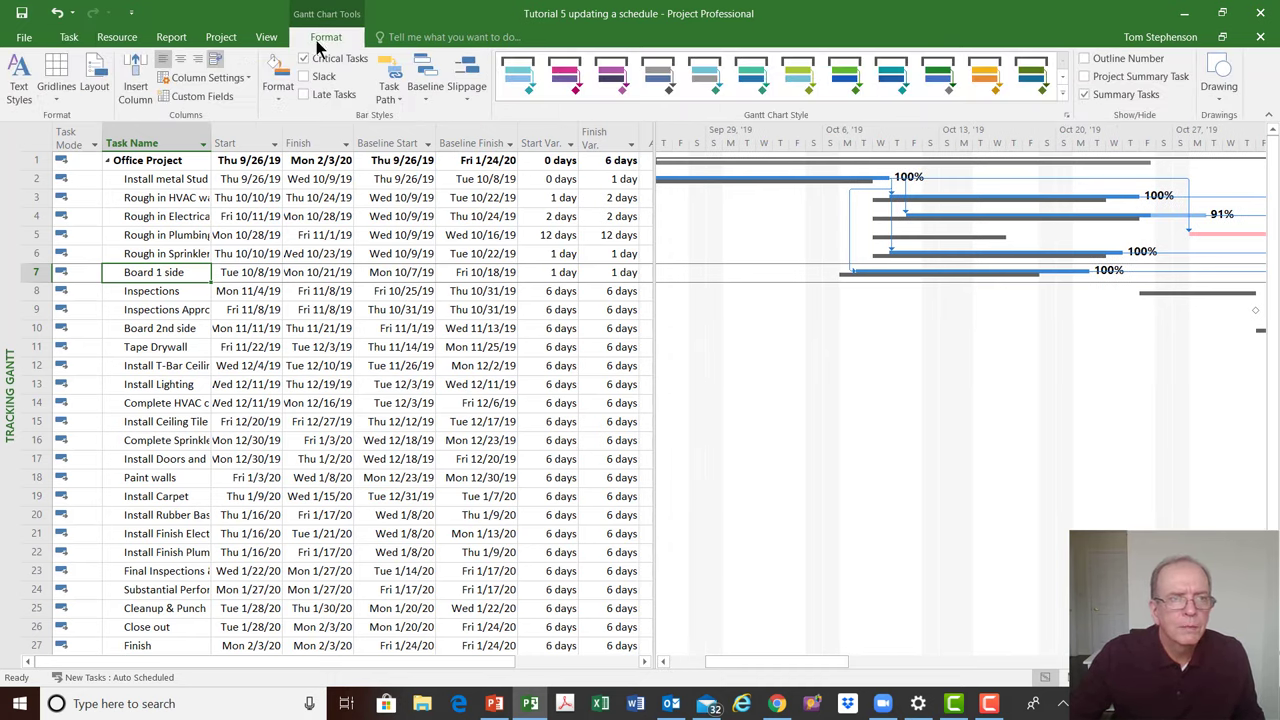
click(12, 74)
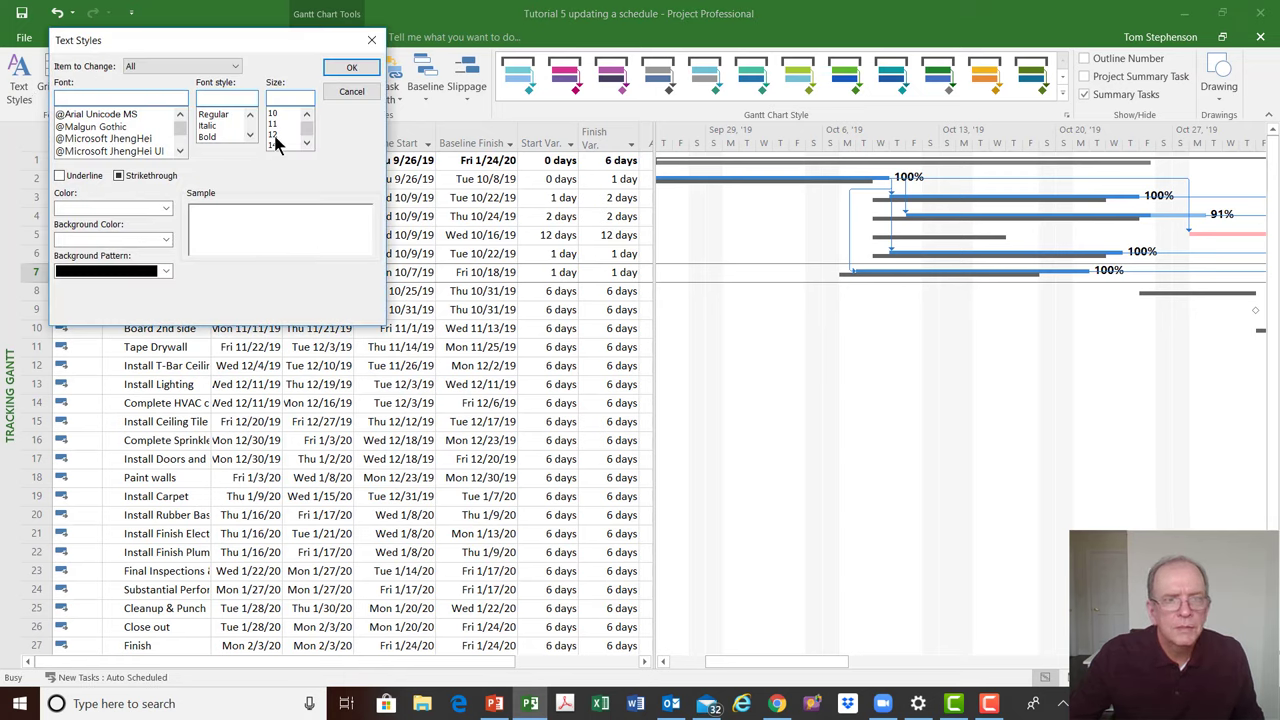
click(285, 134)
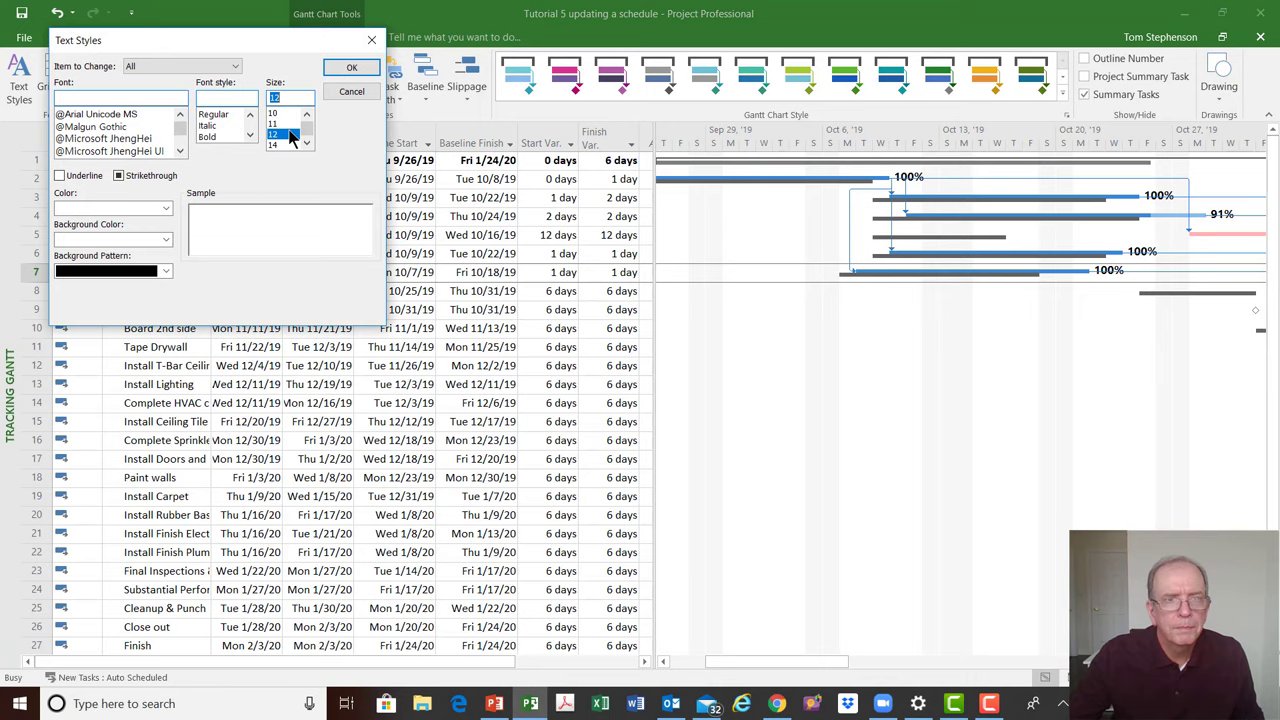
click(351, 67)
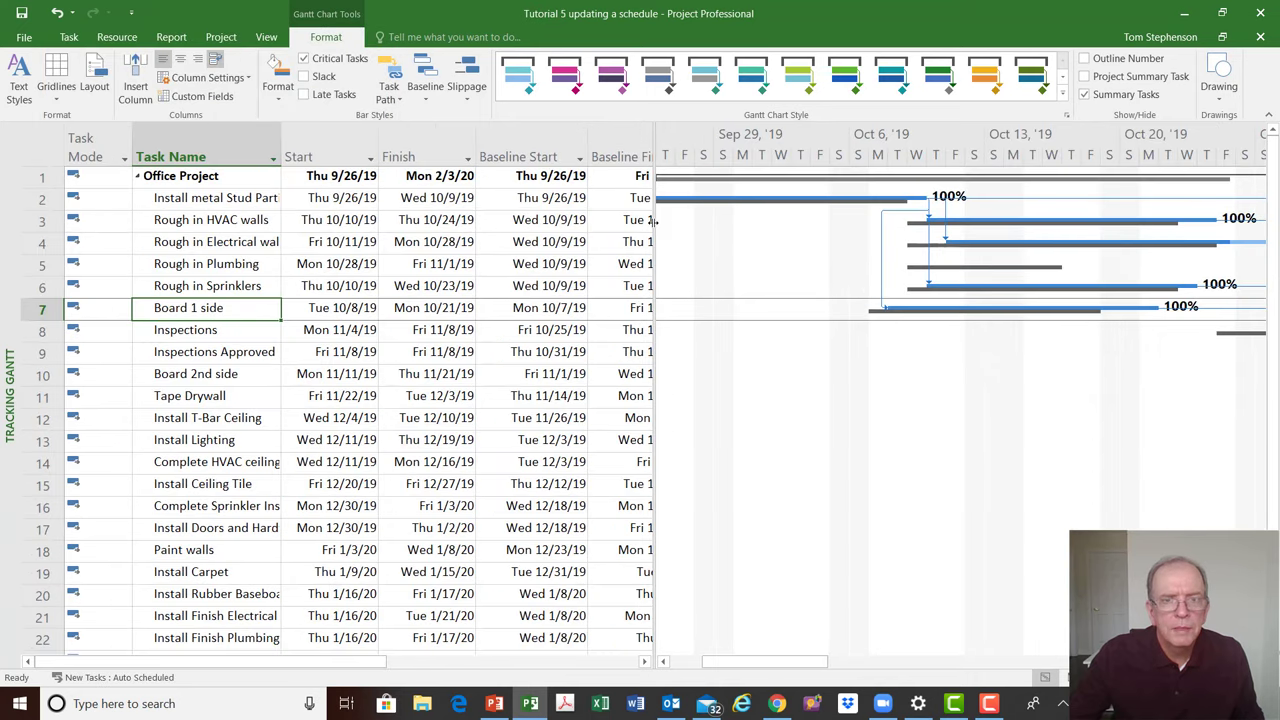
drag(655, 222, 868, 281)
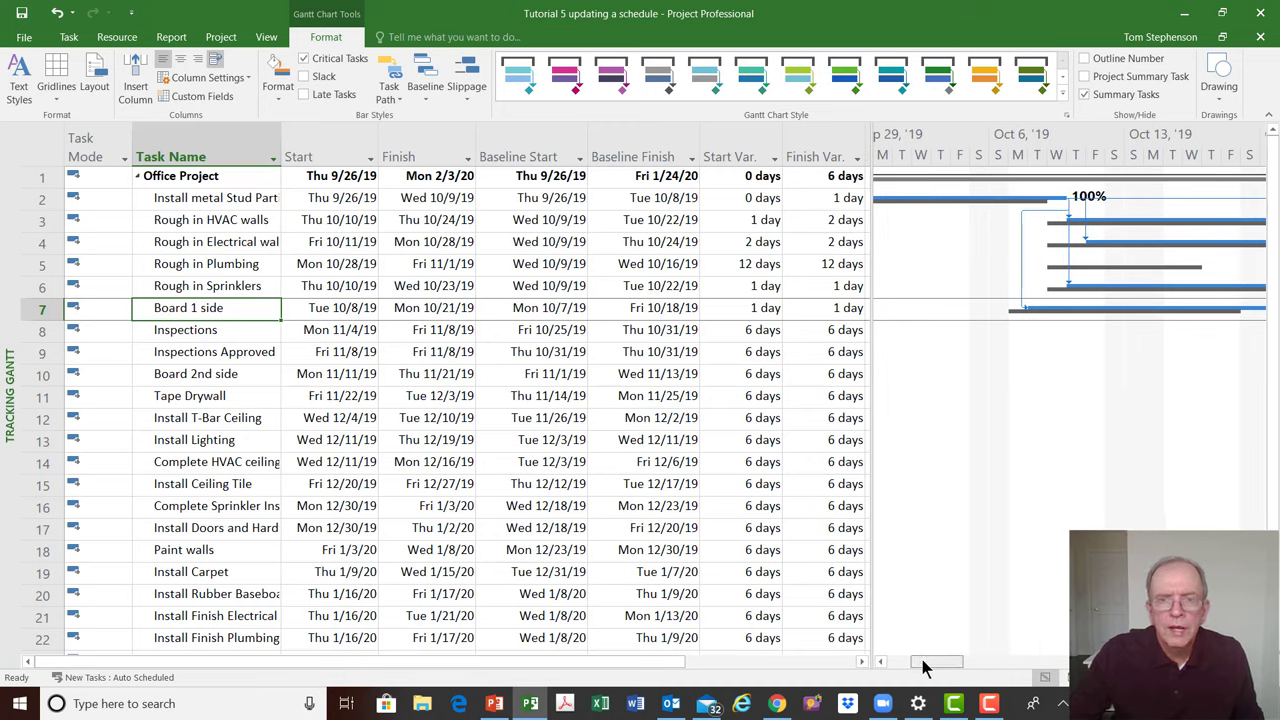
Compare the actual and baseline bars from the project start through the plumbing task, and check the start and finish variances of Rough in HVAC walls
mouse_move(920, 664)
mouse_down()
mouse_move(903, 668)
mouse_move(905, 655)
mouse_up()
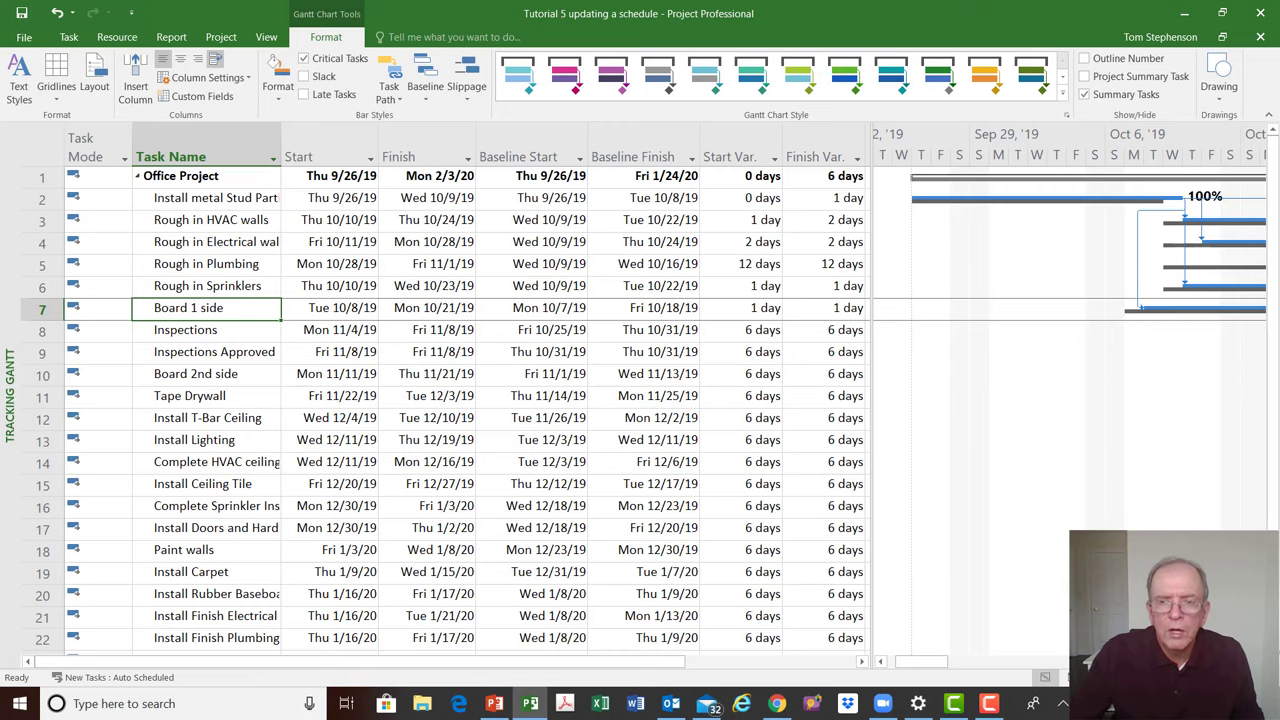
scroll(1069, 398, right, 3)
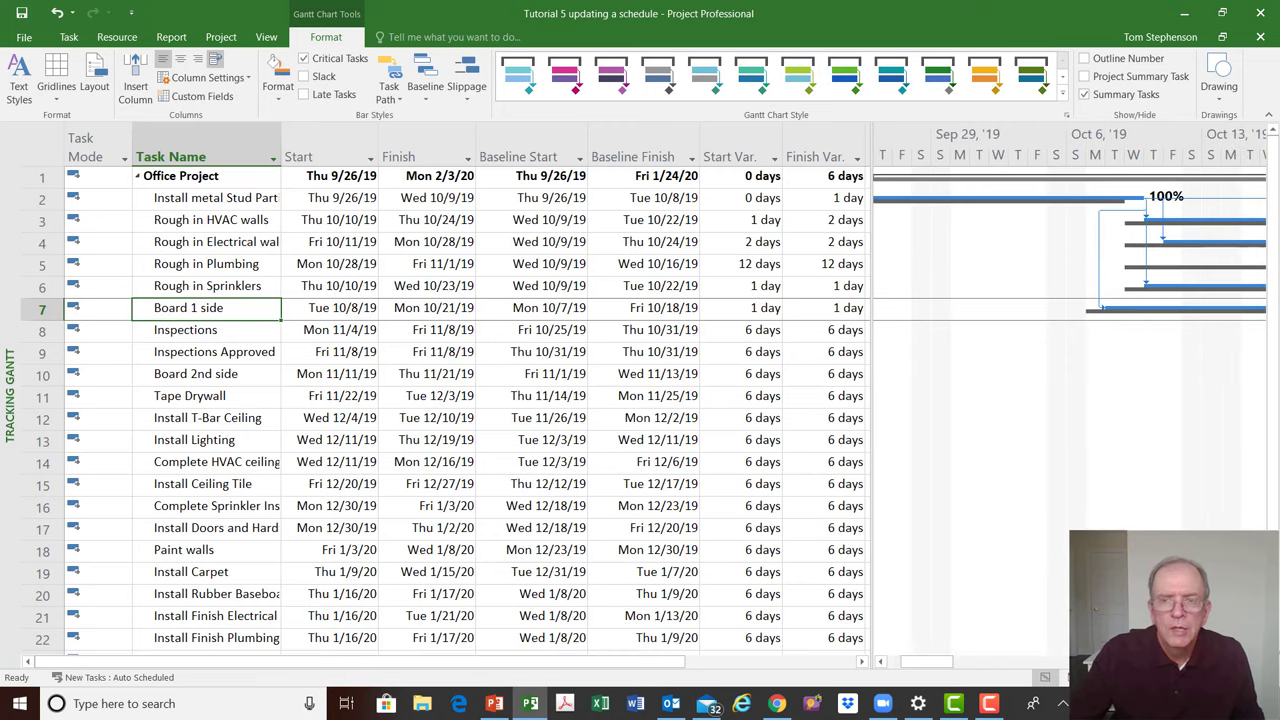
scroll(1120, 358, right, 2)
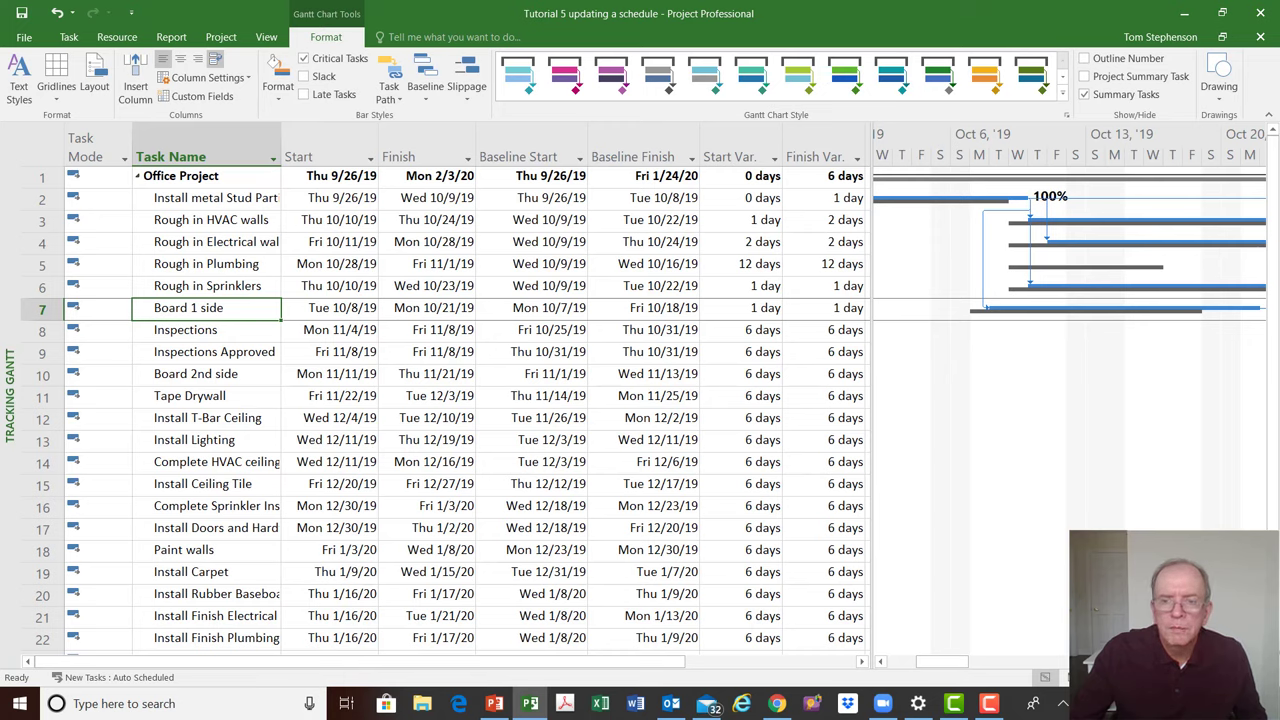
scroll(1069, 400, right, 5)
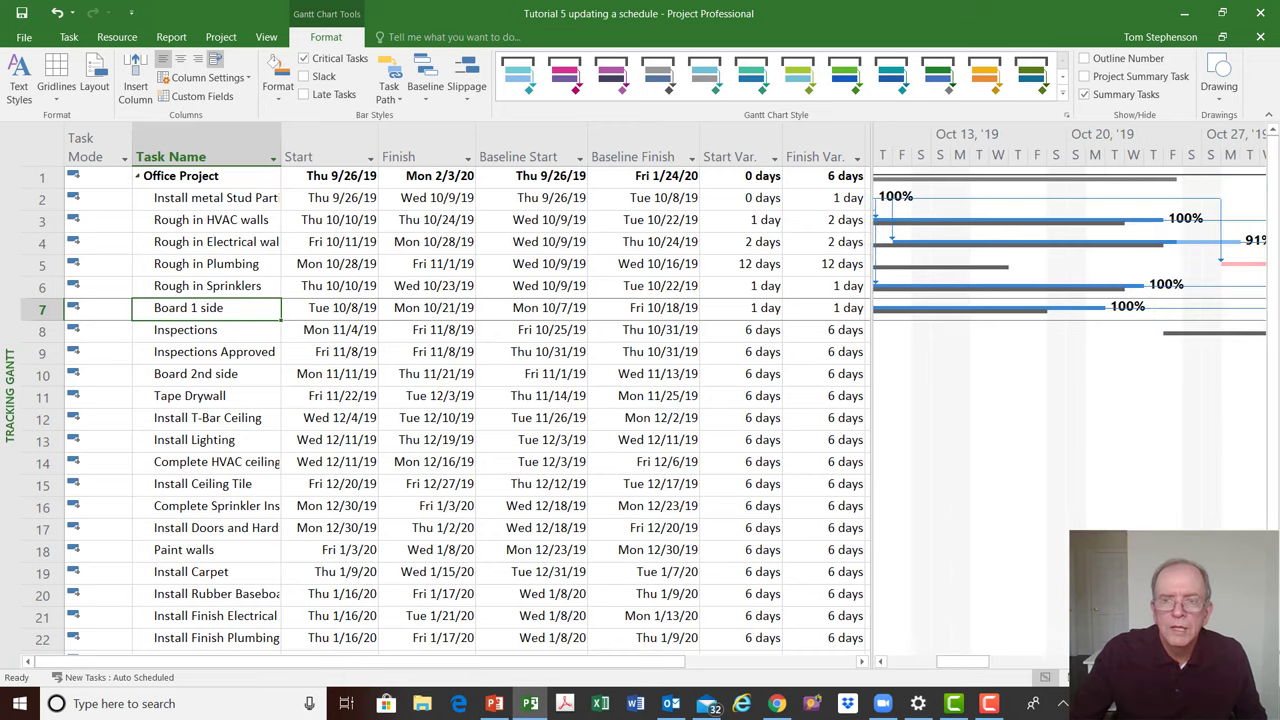
scroll(1069, 400, right, 1)
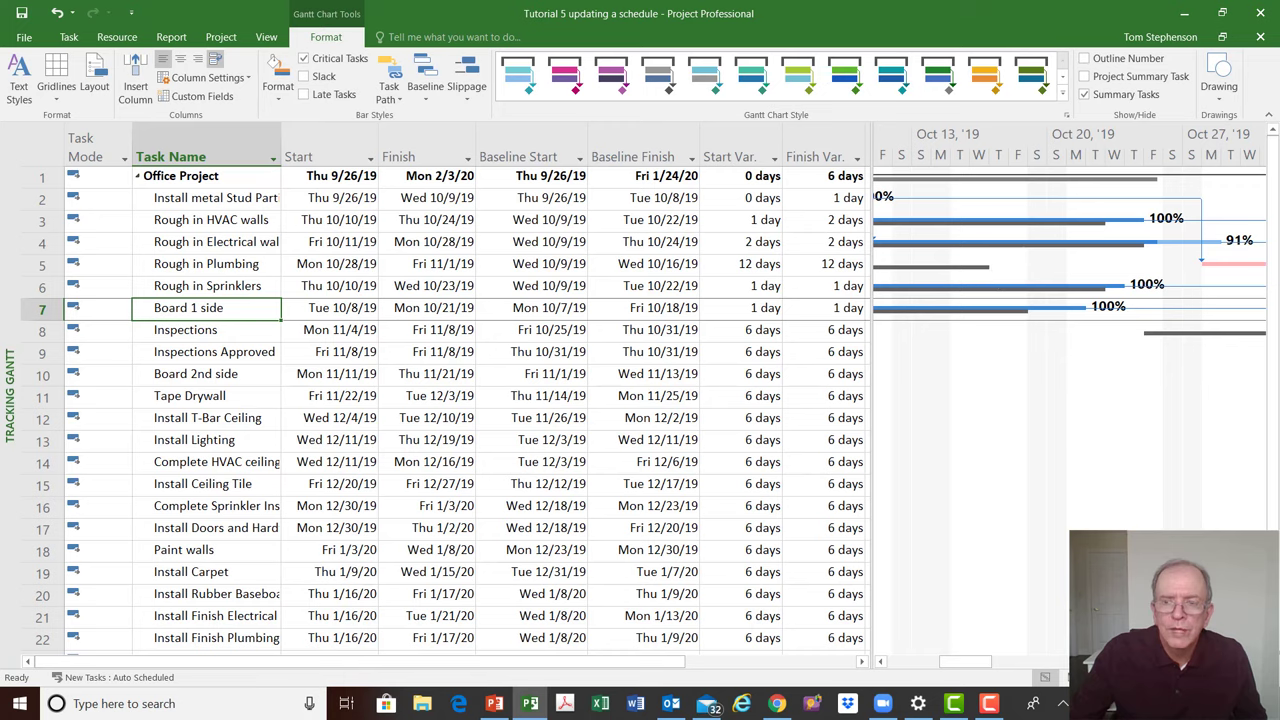
scroll(1065, 400, right, 3)
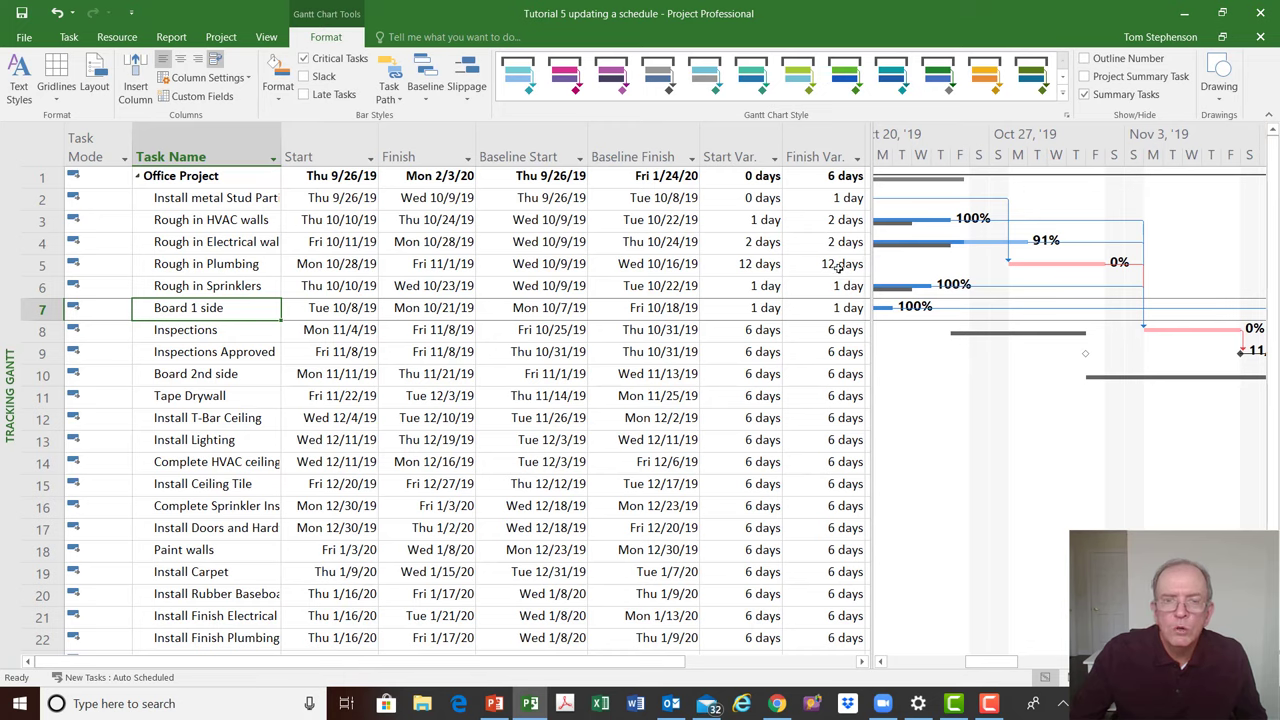
click(766, 220)
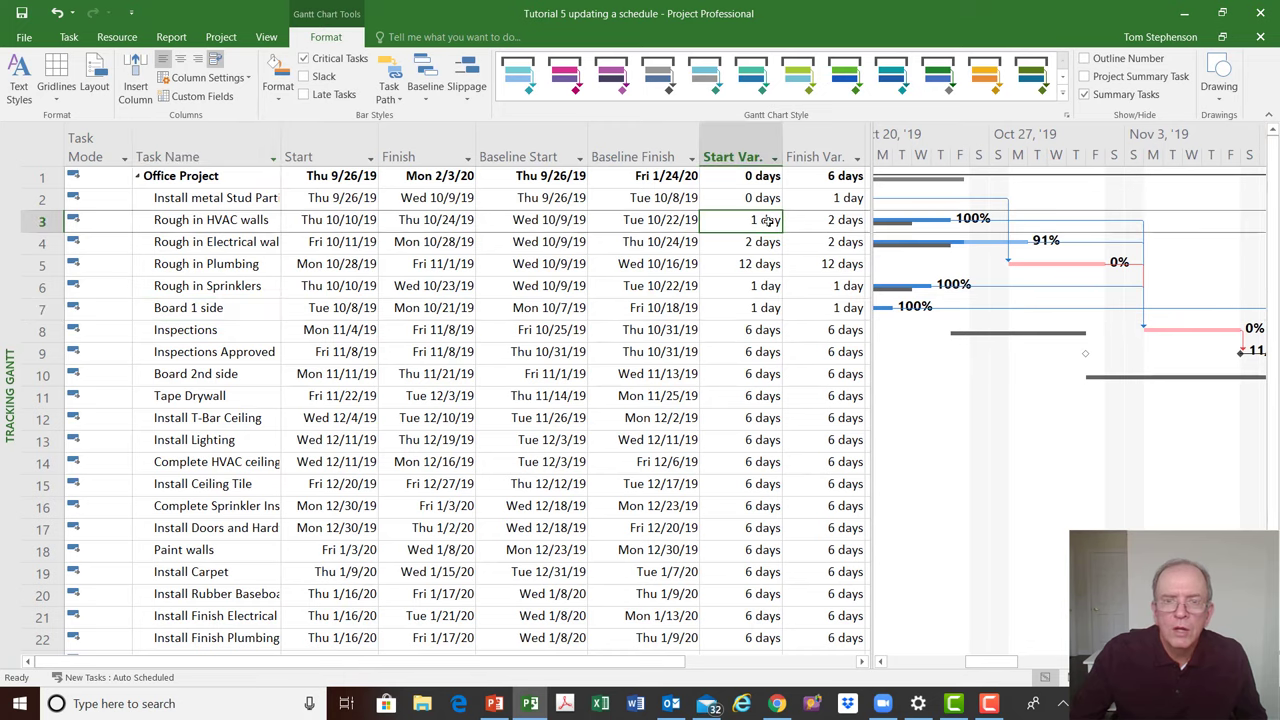
click(806, 227)
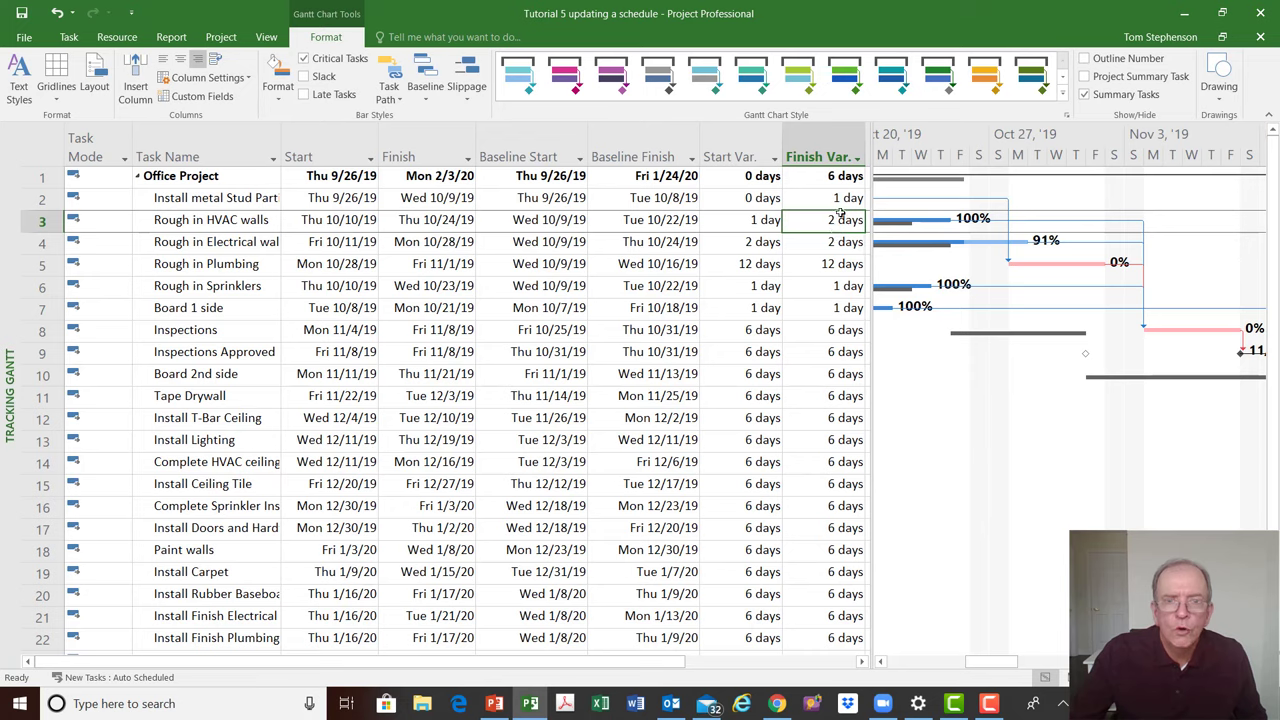
click(880, 661)
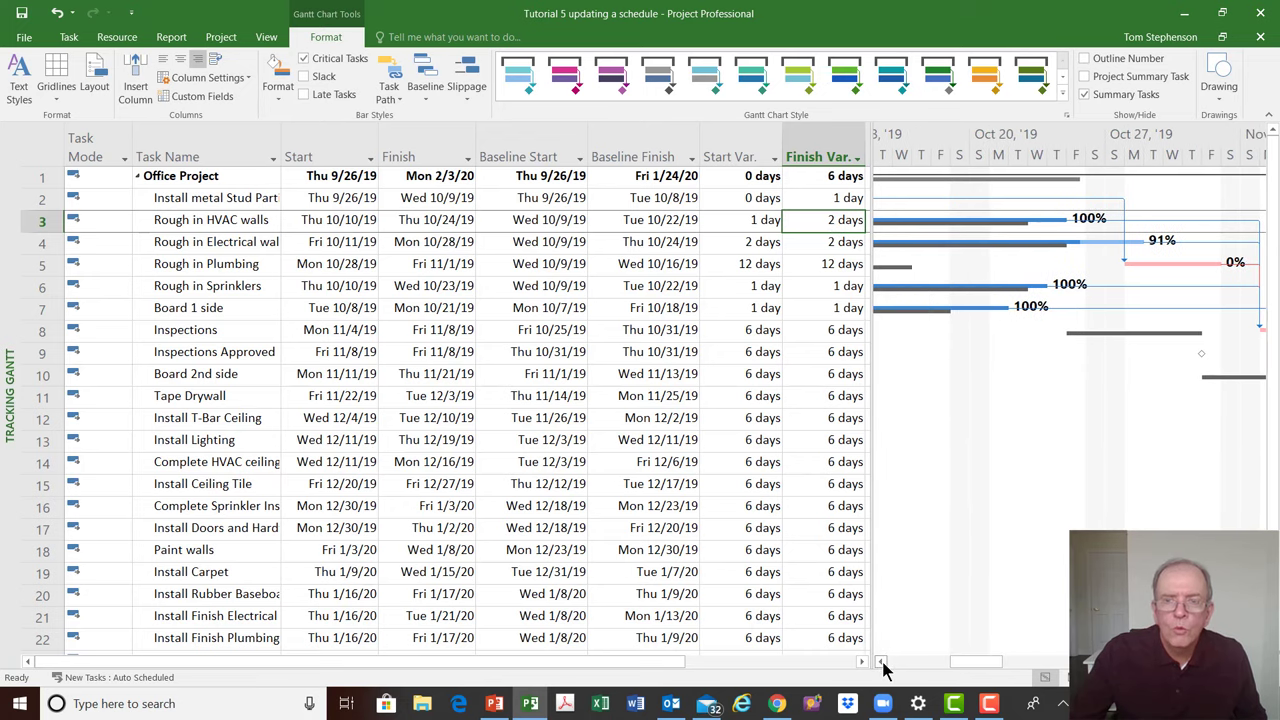
click(880, 661)
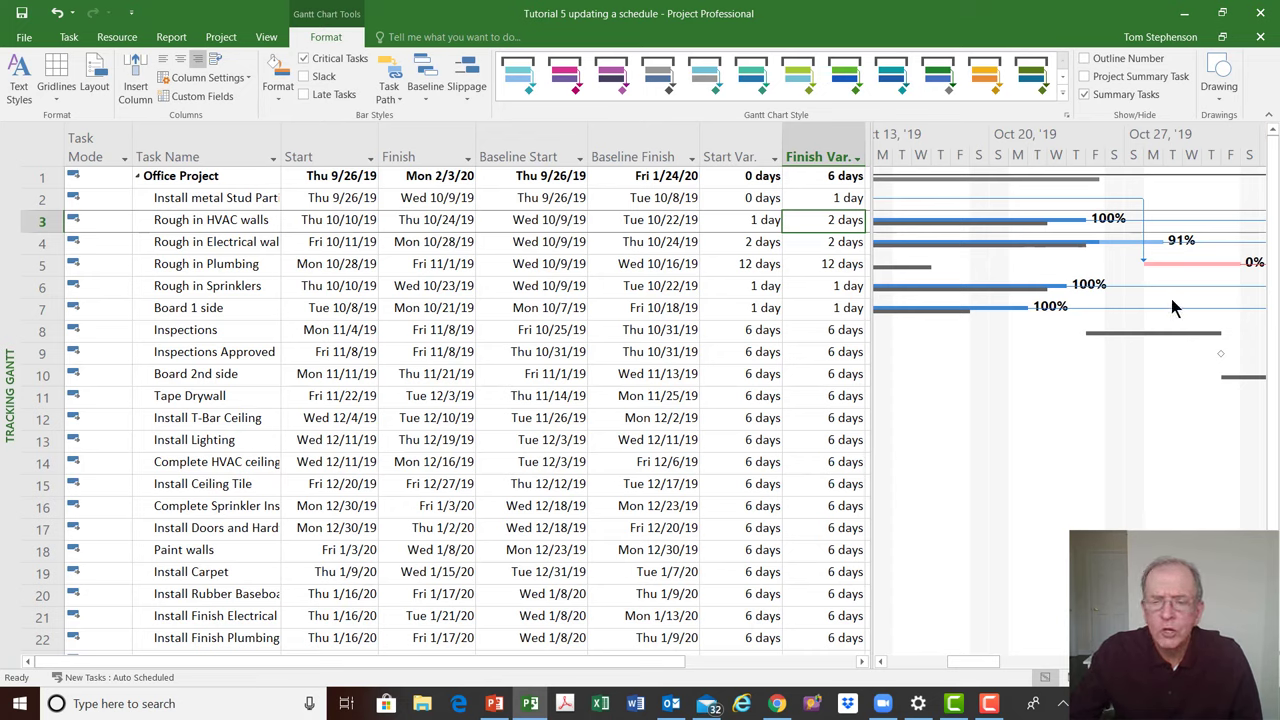
click(1095, 287)
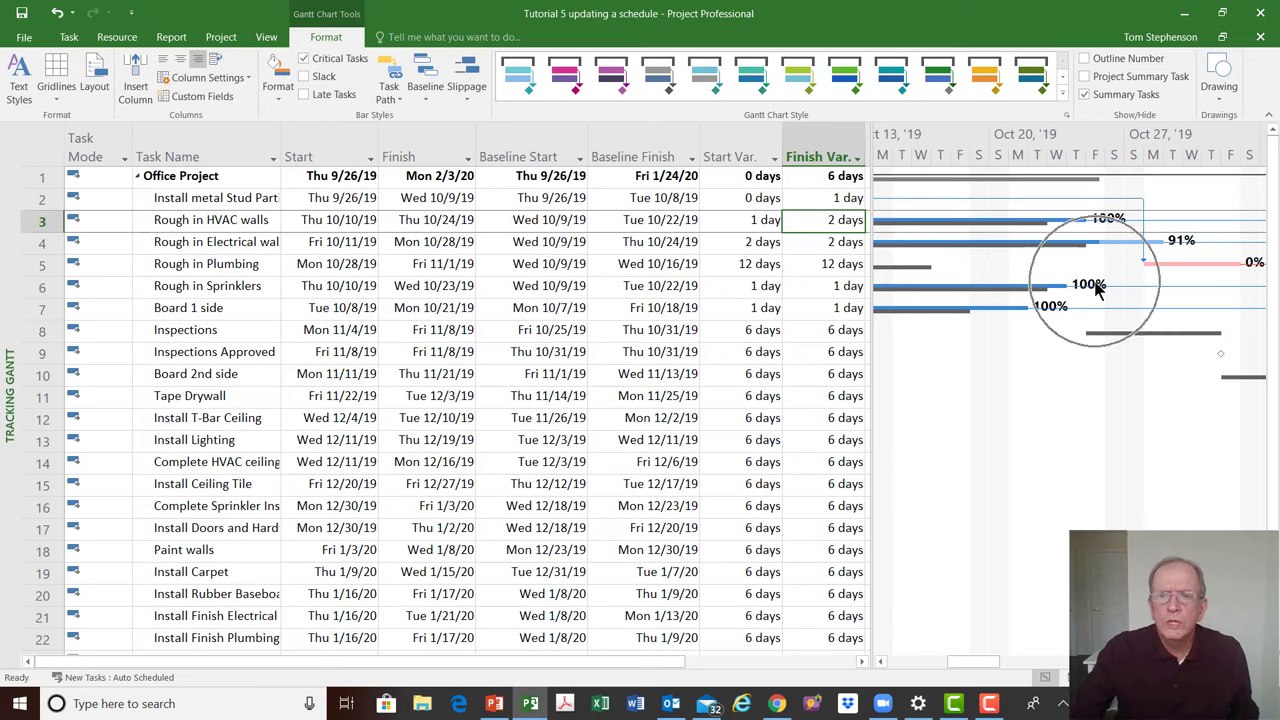
right_click(1095, 287)
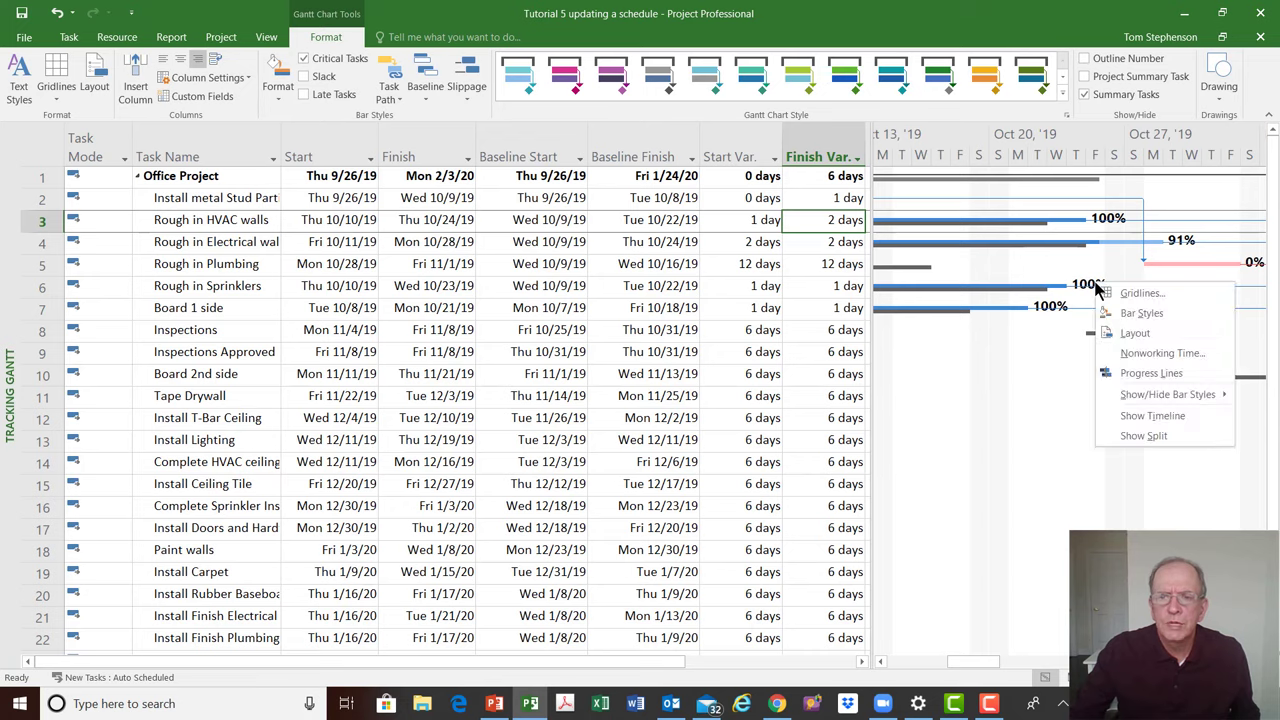
click(1118, 300)
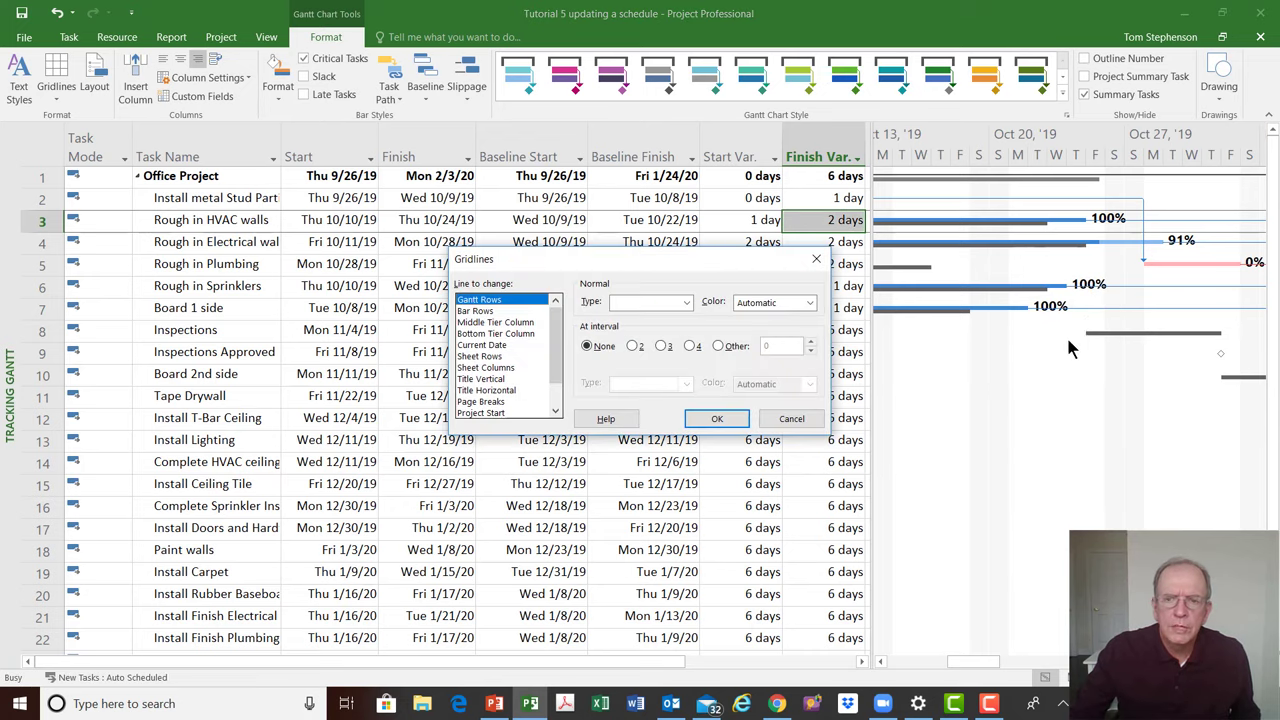
click(816, 259)
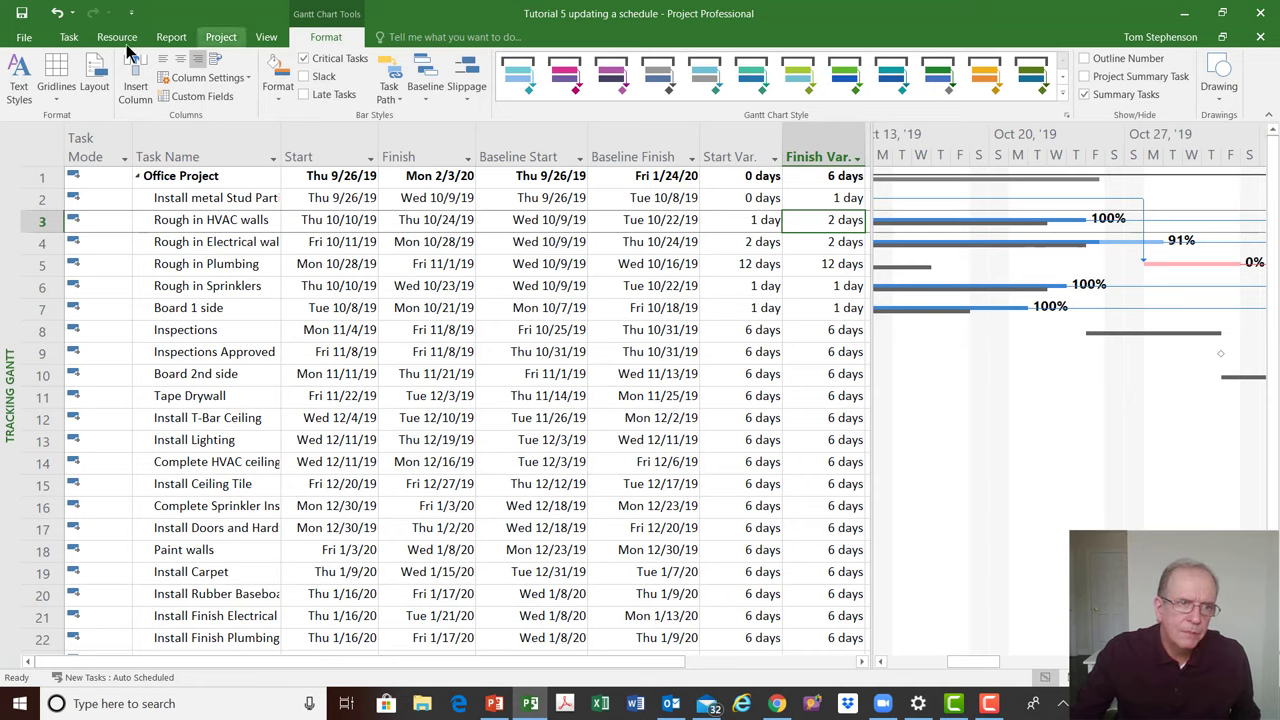
click(55, 84)
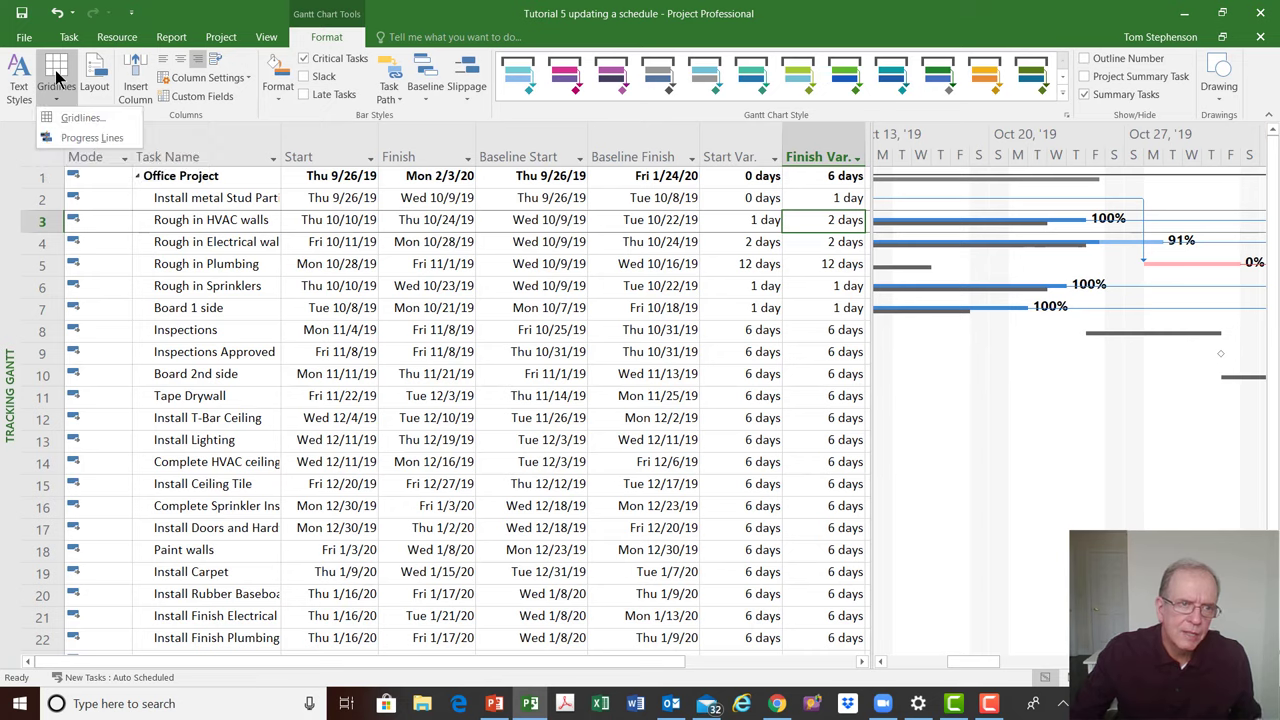
key(Escape)
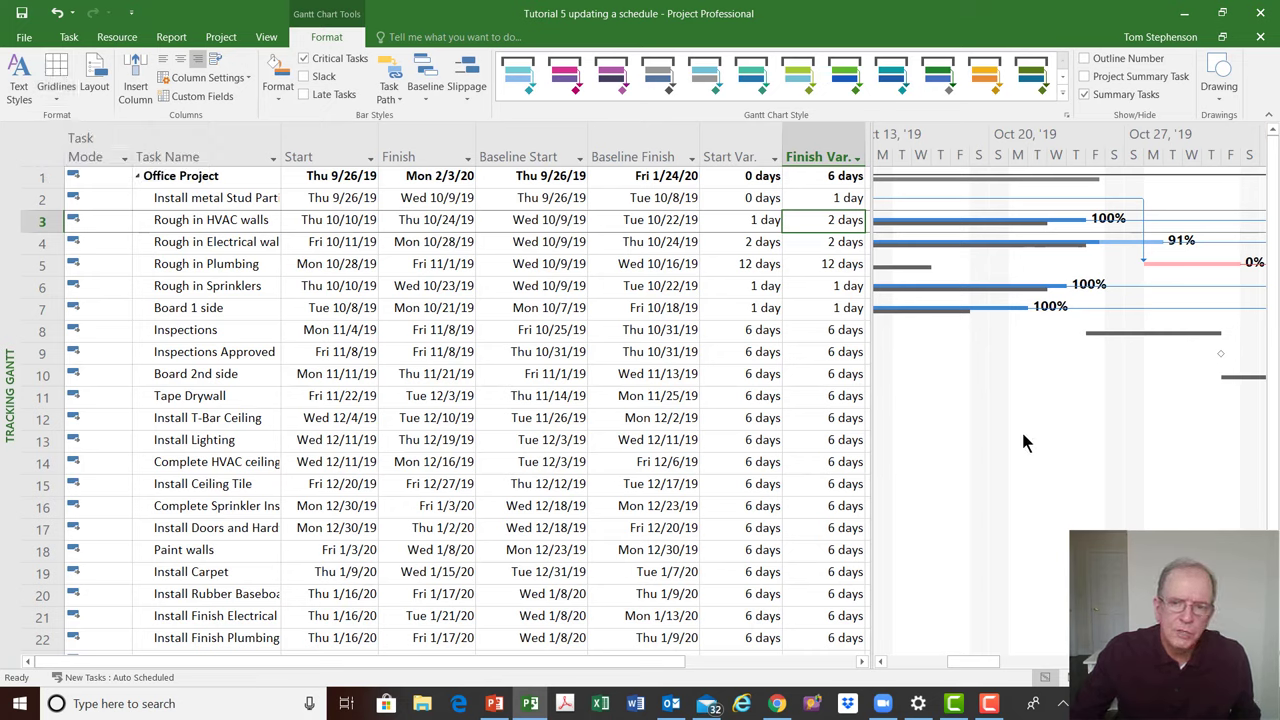
Format the Status Date gridline in the chart as a solid red line
right_click(1021, 429)
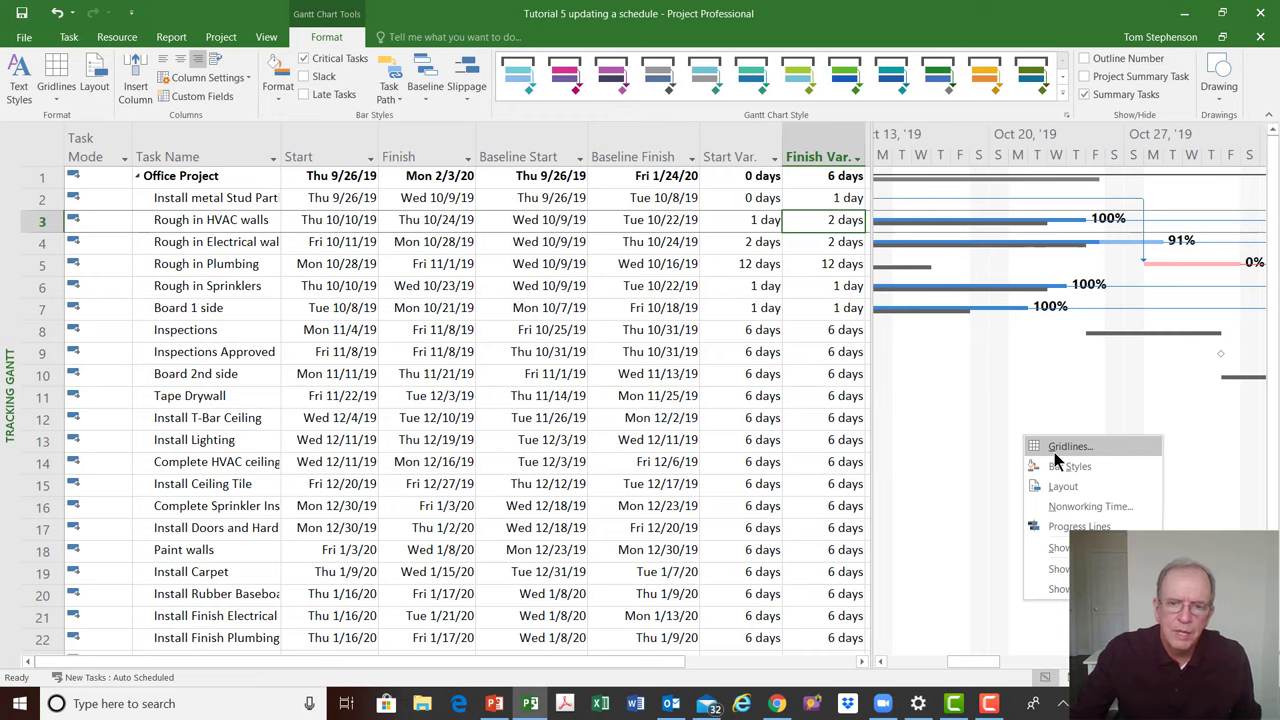
click(1054, 452)
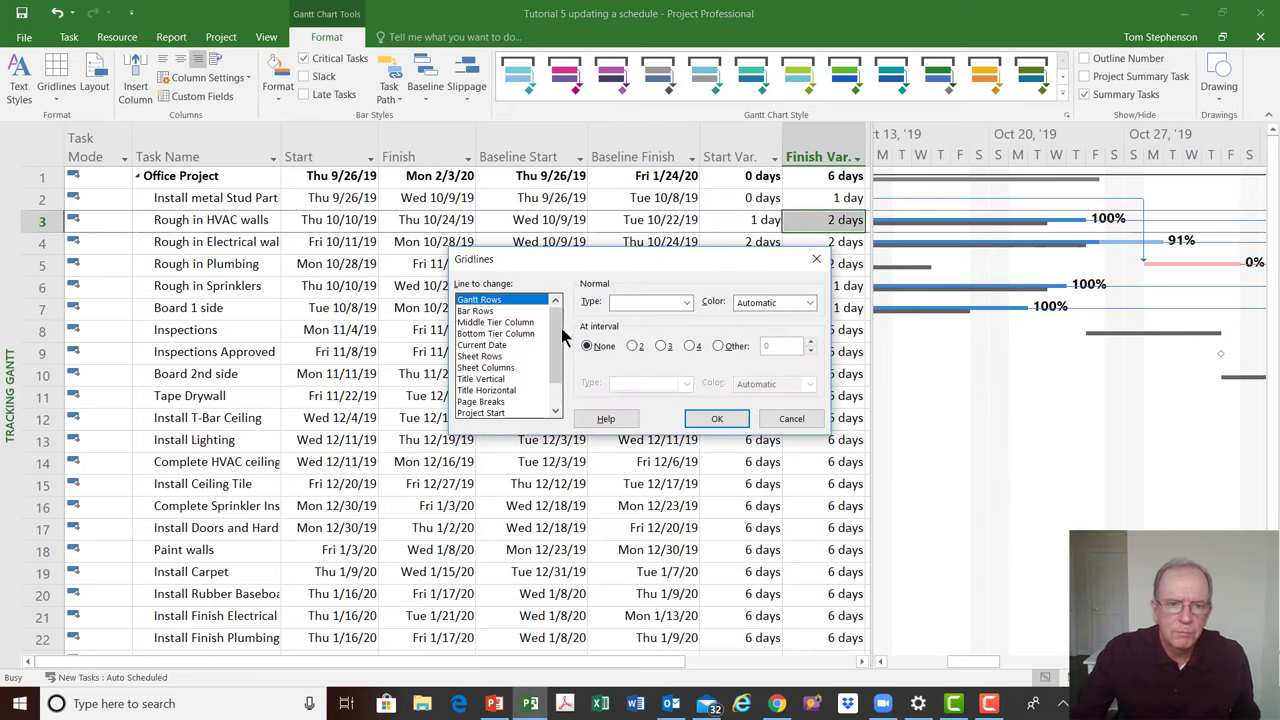
drag(558, 340, 505, 404)
click(490, 402)
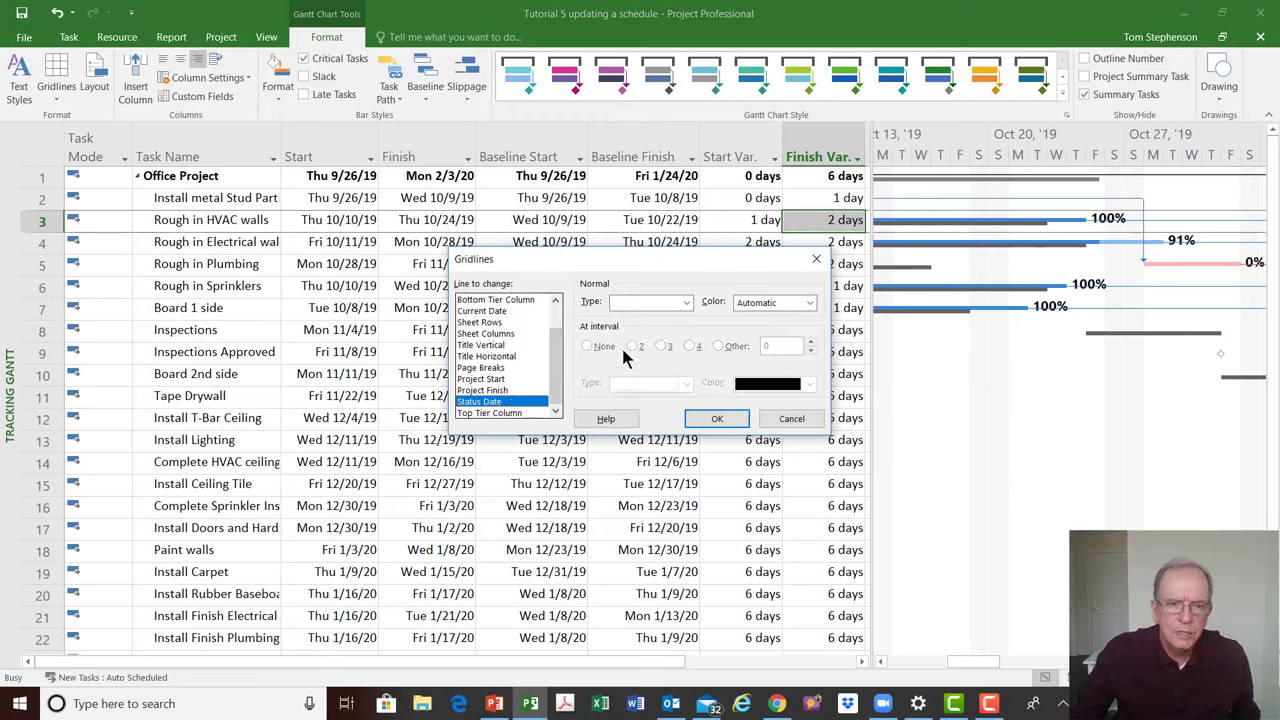
click(687, 303)
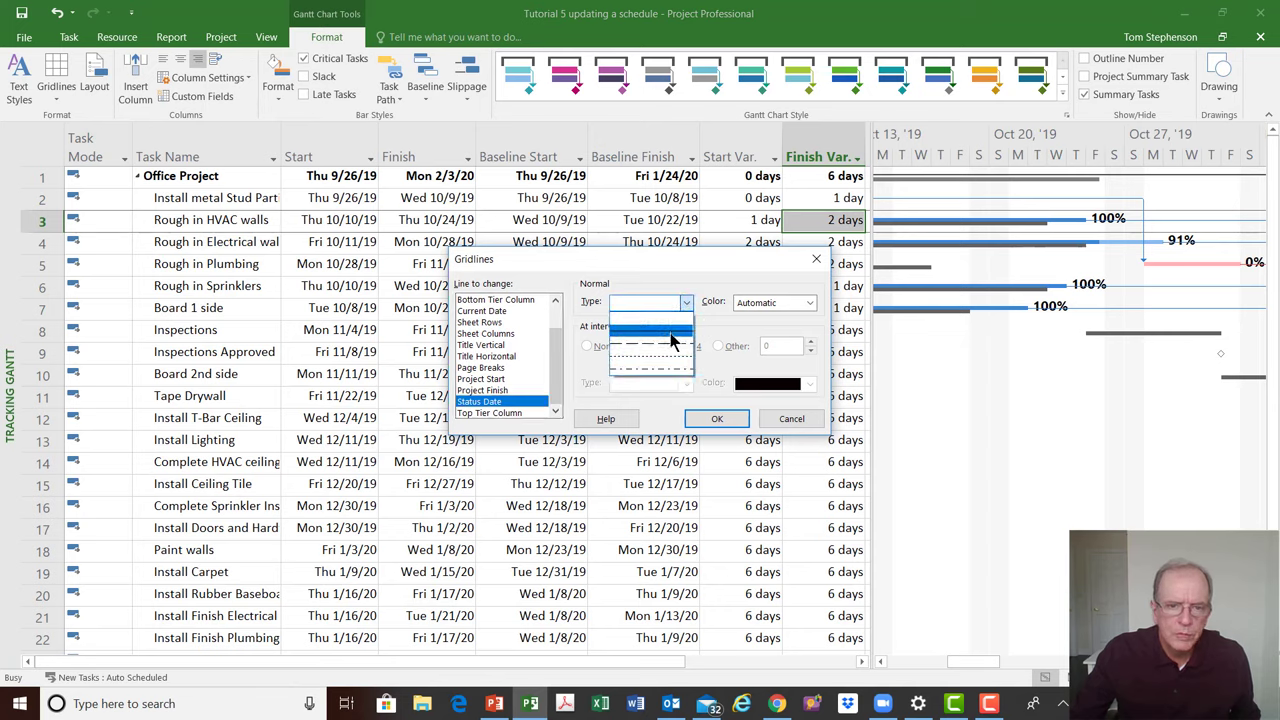
click(674, 330)
click(811, 303)
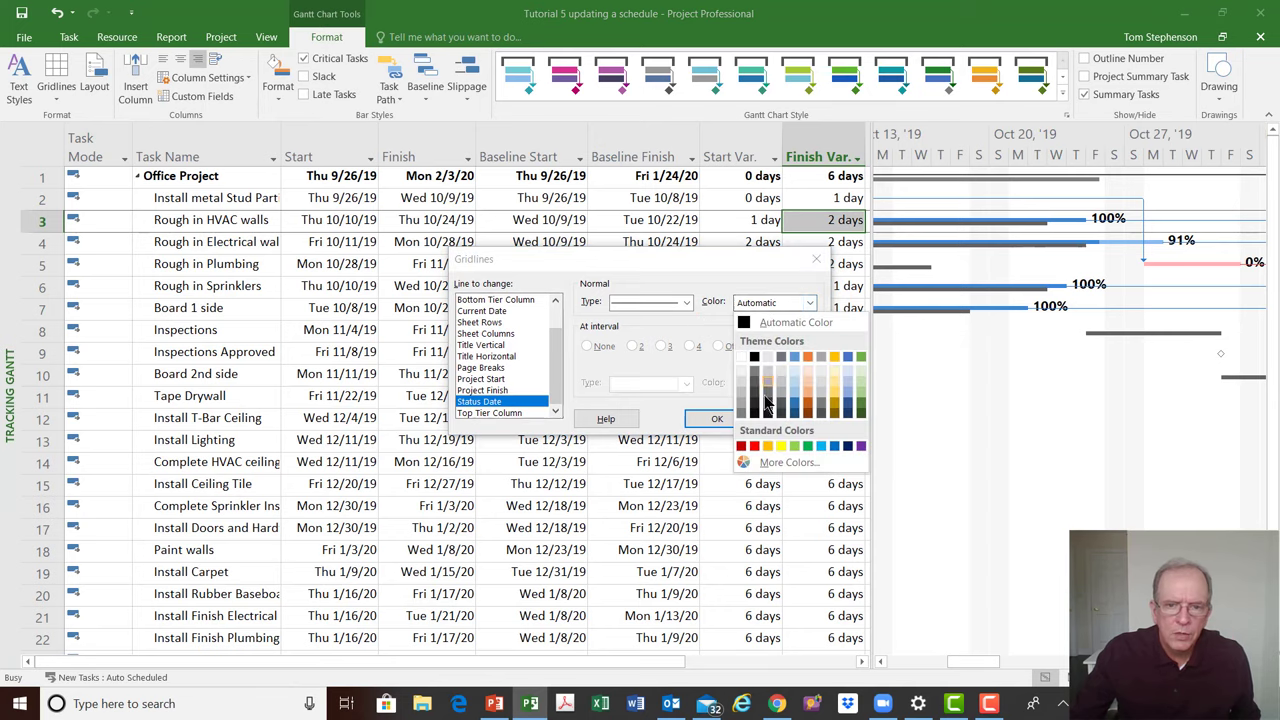
click(757, 445)
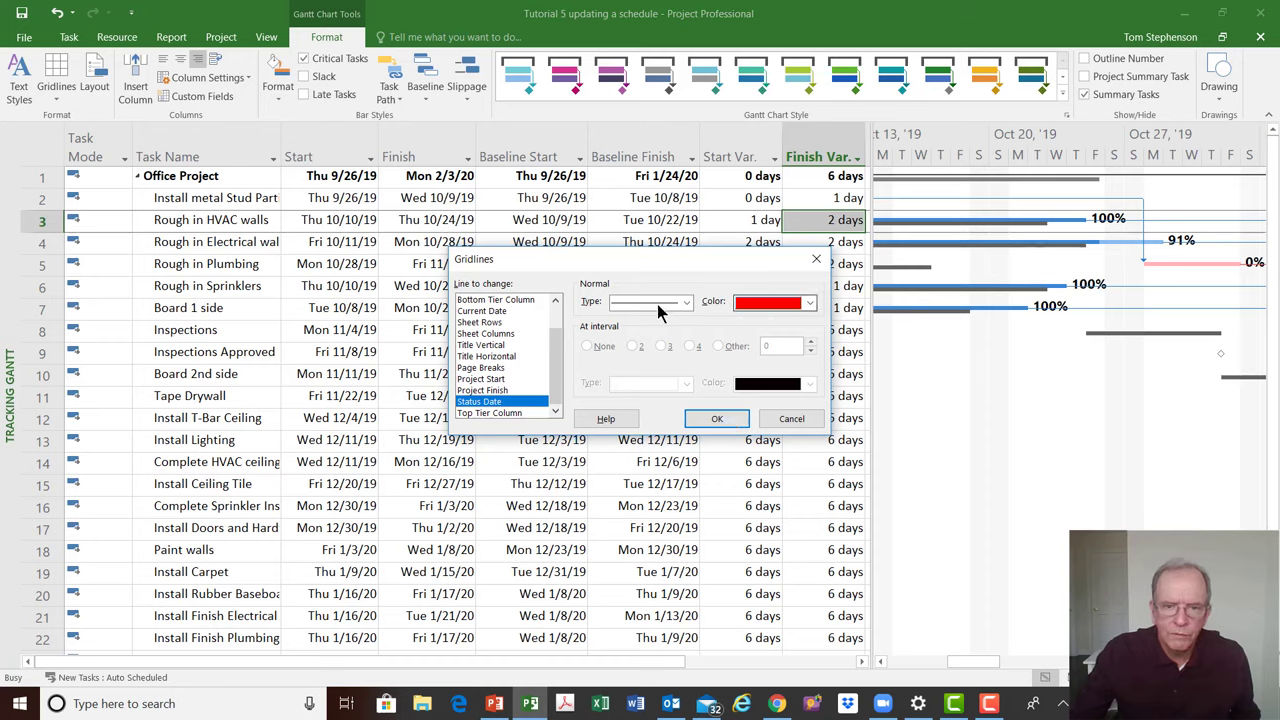
click(716, 418)
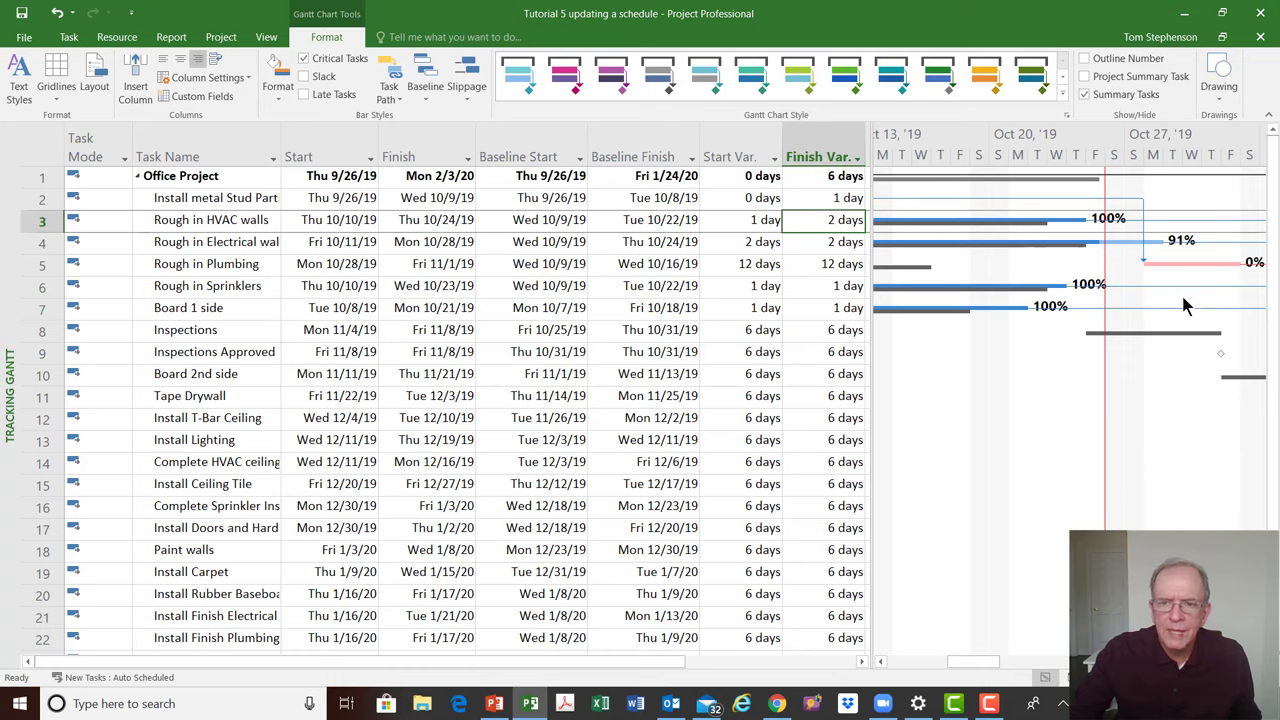
Add a task named d a few rows below the Finish task
scroll(1077, 380, down, 5)
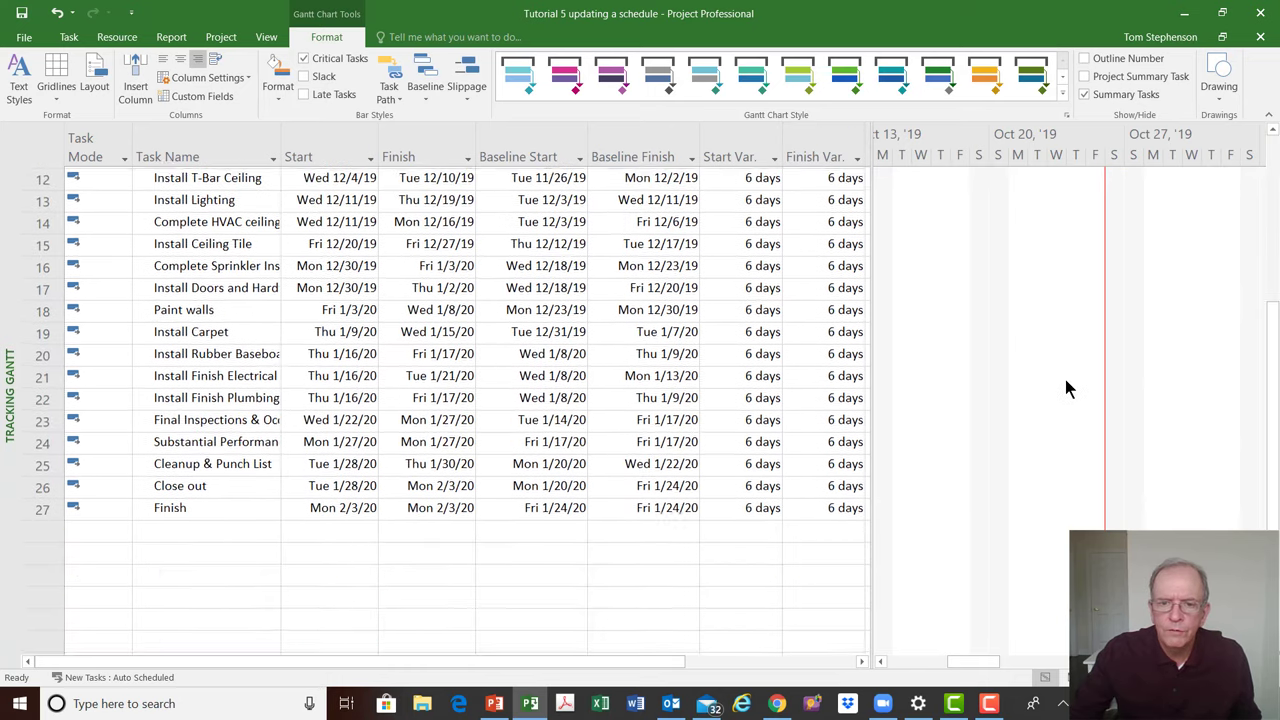
click(233, 497)
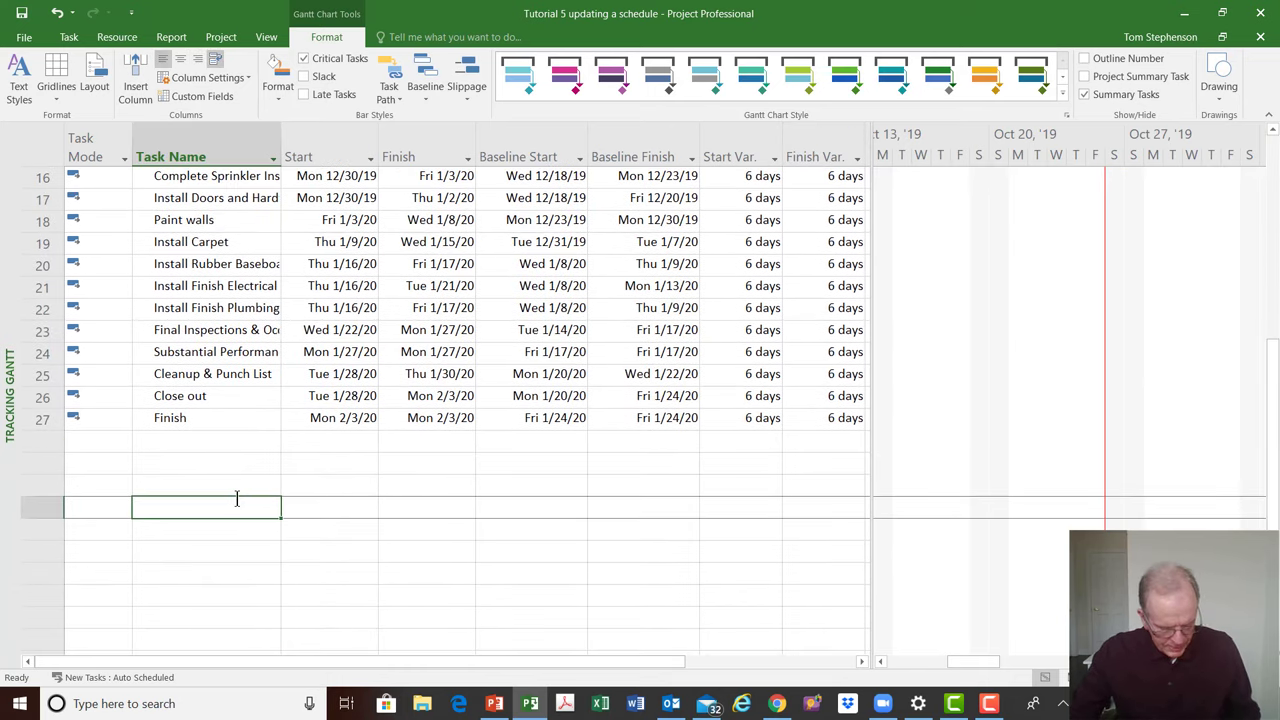
text(d)
key(BackSpace)
text(d)
key(Return)
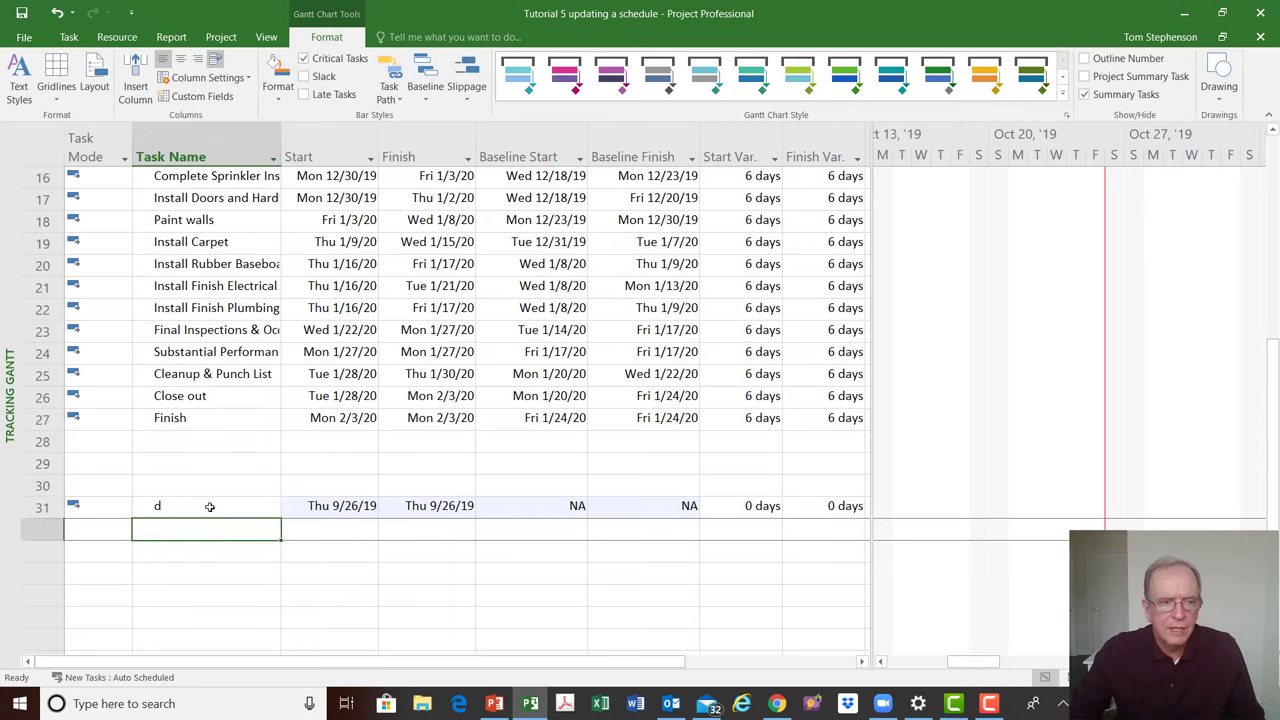
Delete the task d from the row below the Finish task and return to the start of the schedule
click(42, 508)
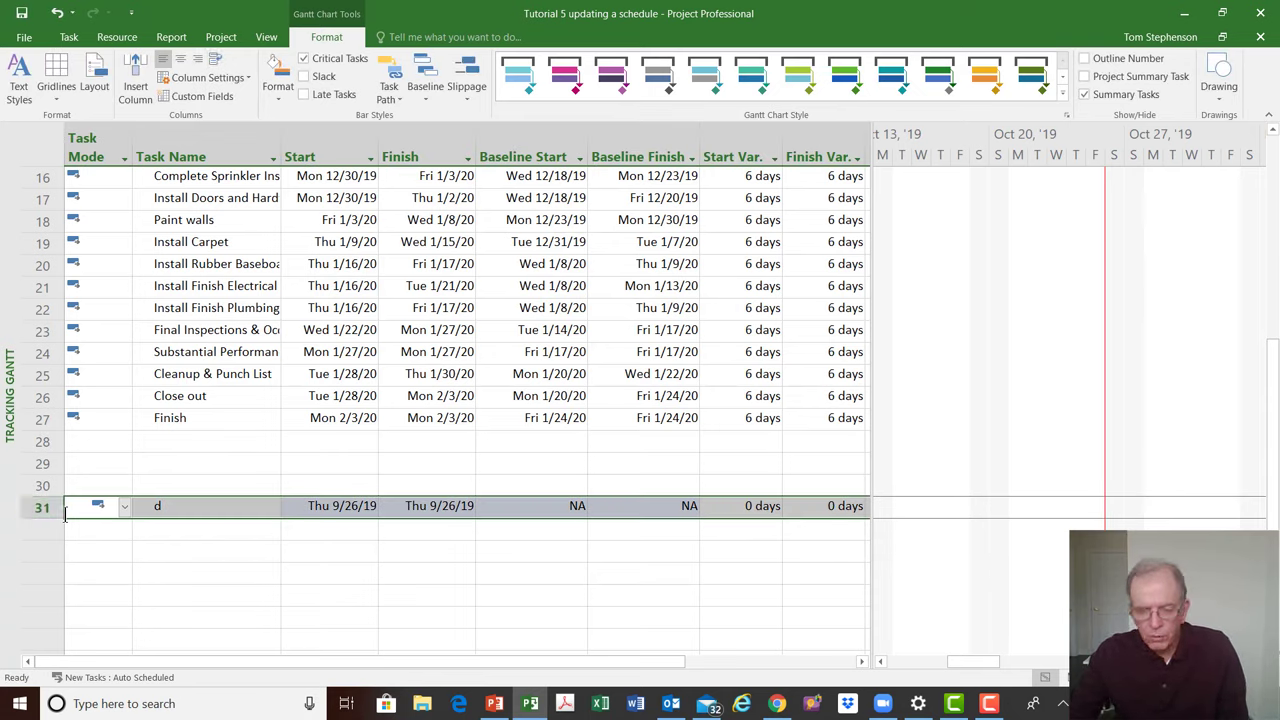
click(66, 513)
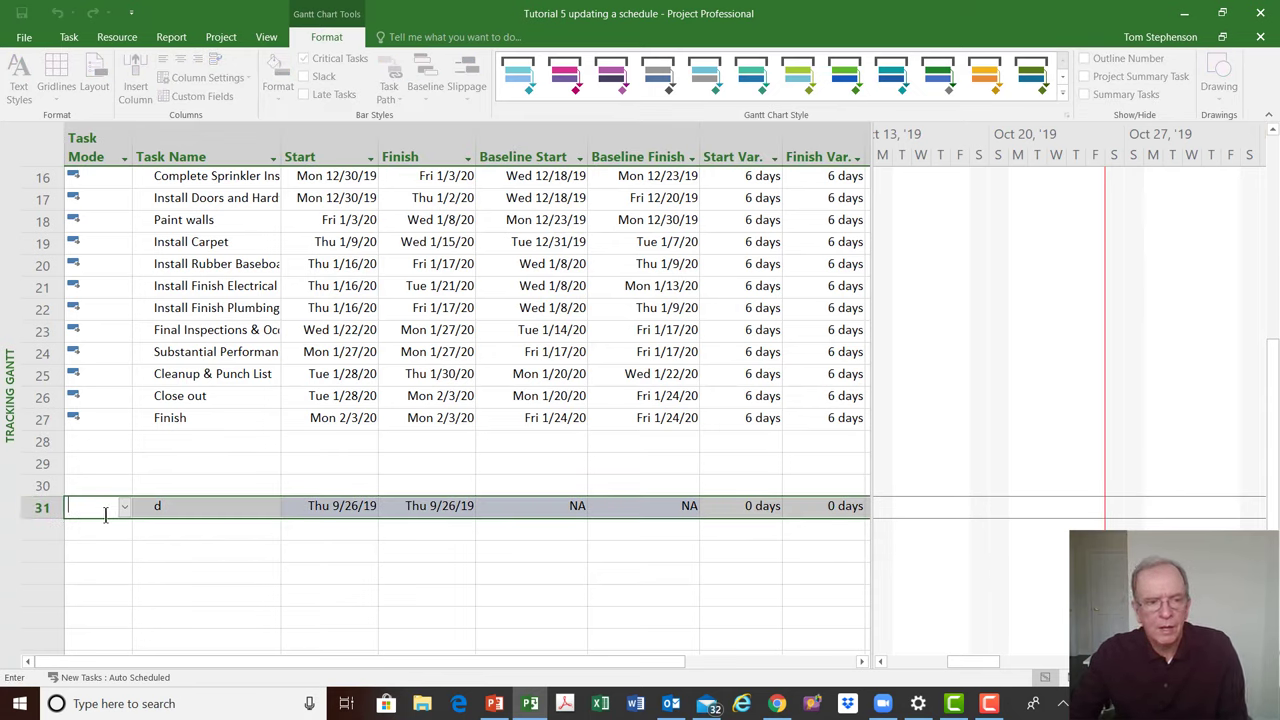
click(52, 512)
key(Delete)
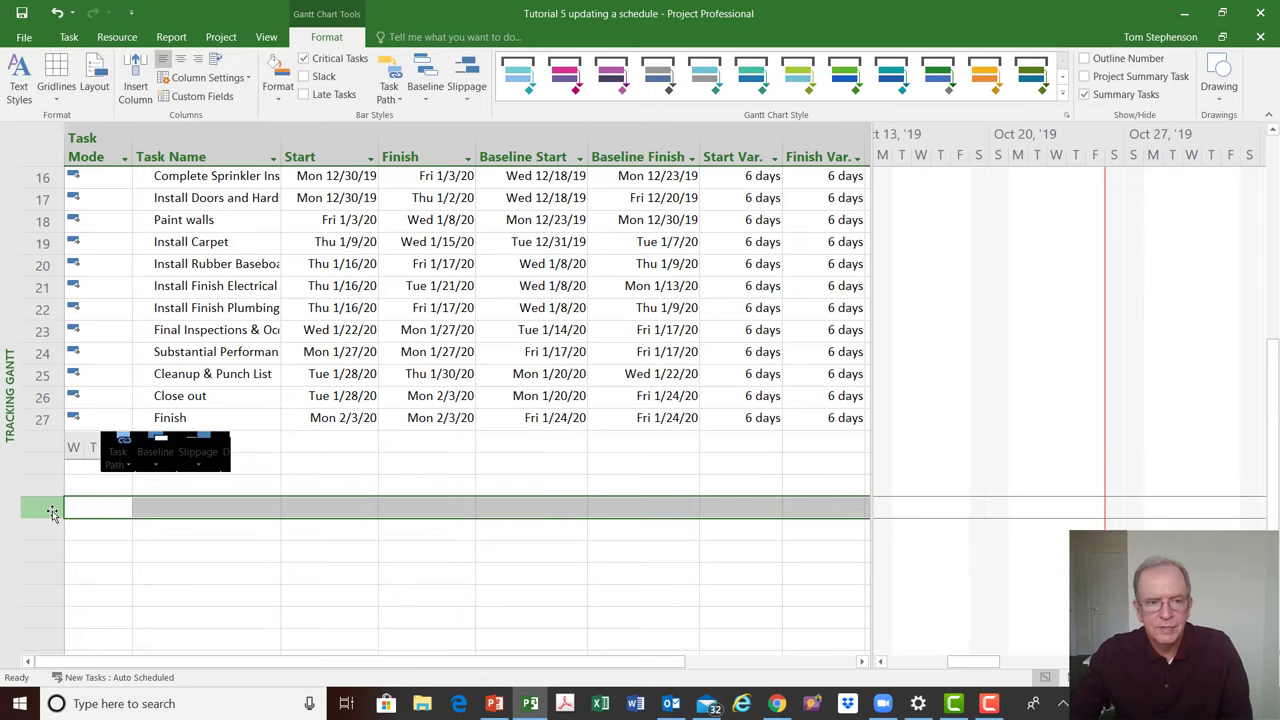
click(414, 471)
scroll(413, 476, up, 5)
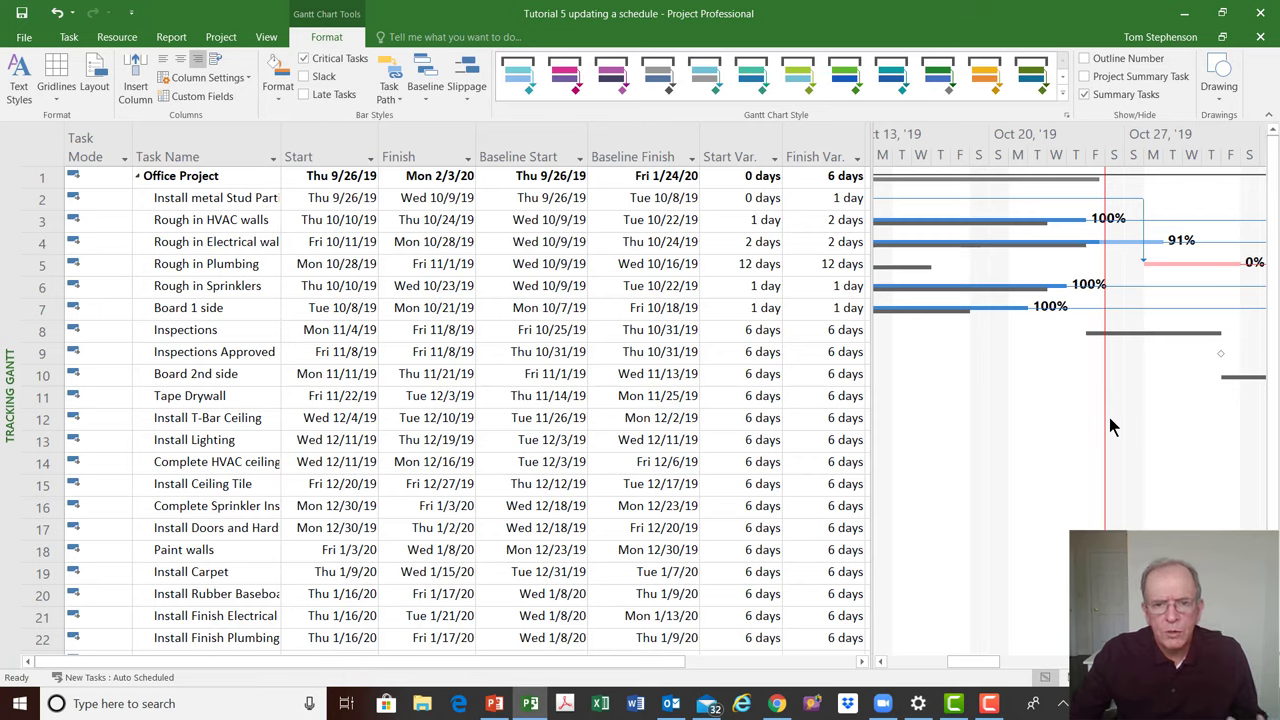
View the project's costs in the Cost table and switch the view to the Entry table
click(42, 147)
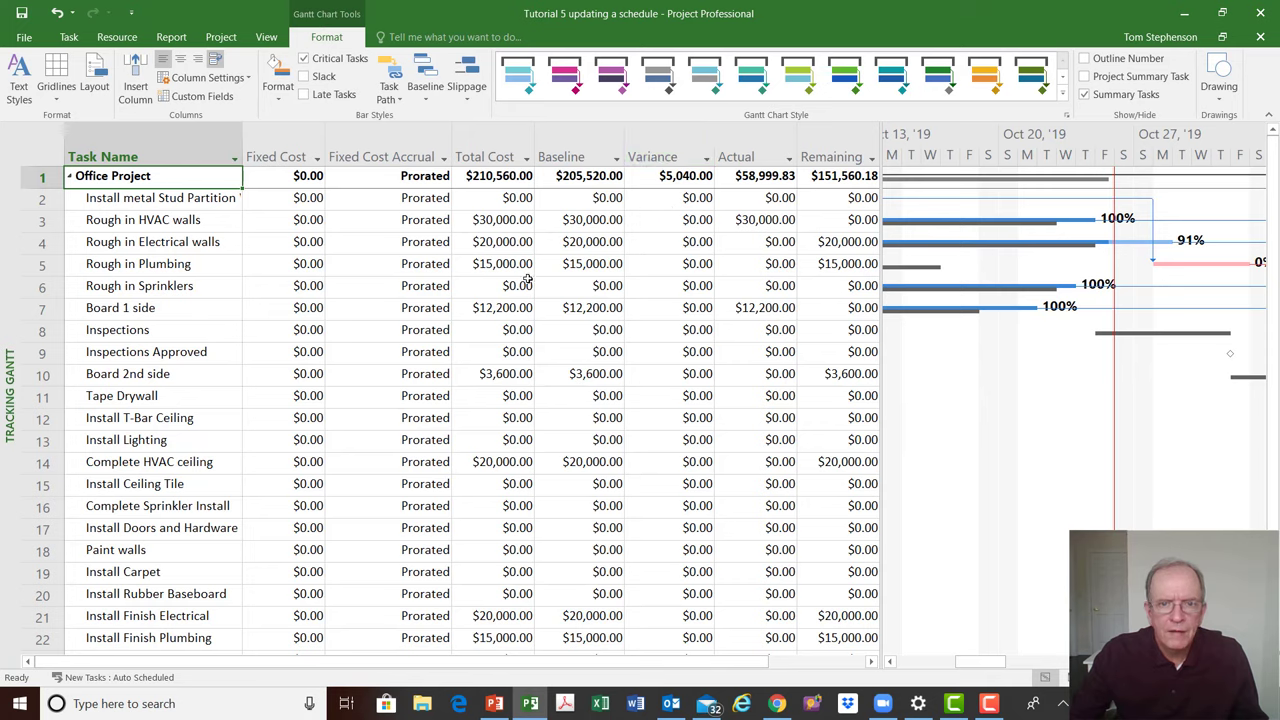
click(32, 148)
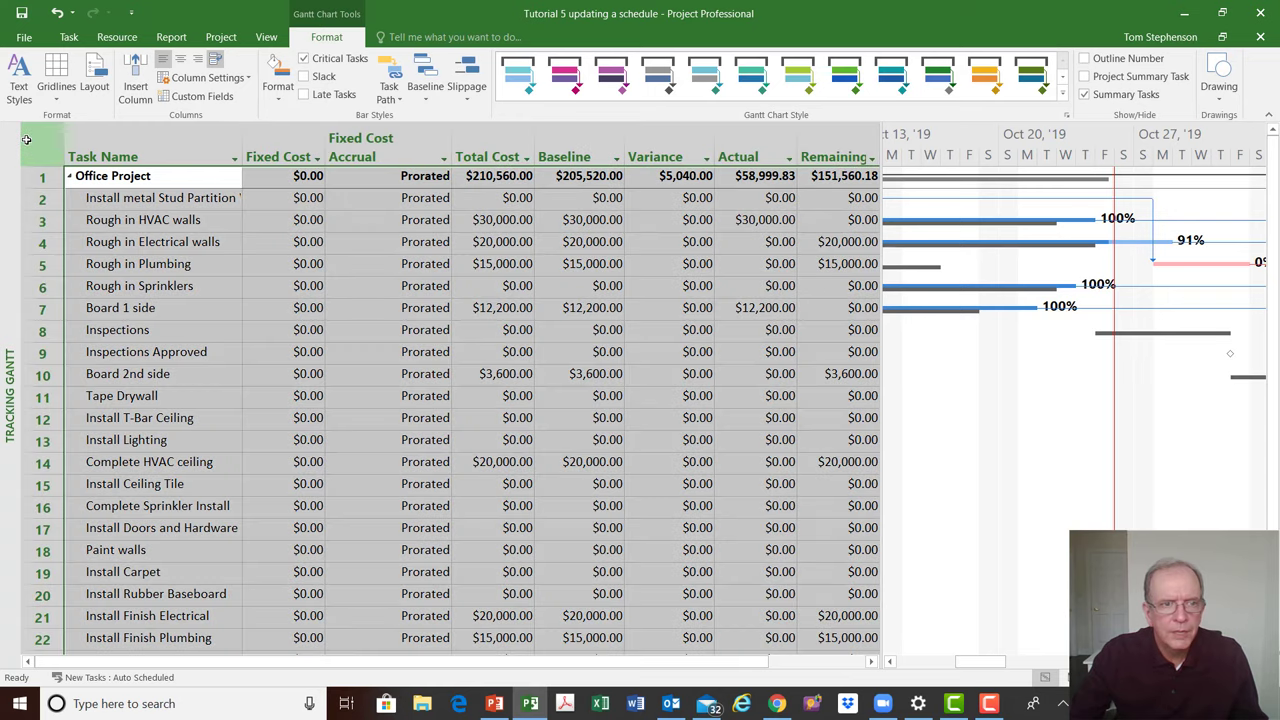
right_click(30, 146)
click(62, 194)
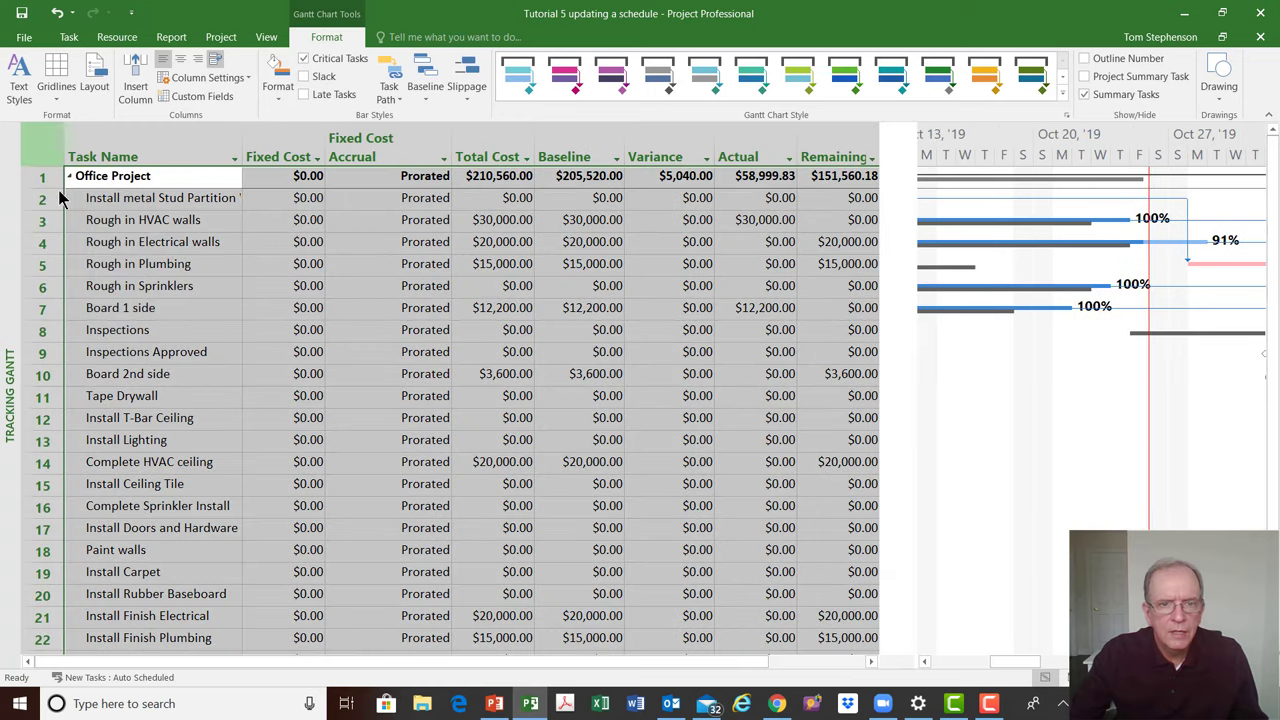
scroll(540, 331, down, 1)
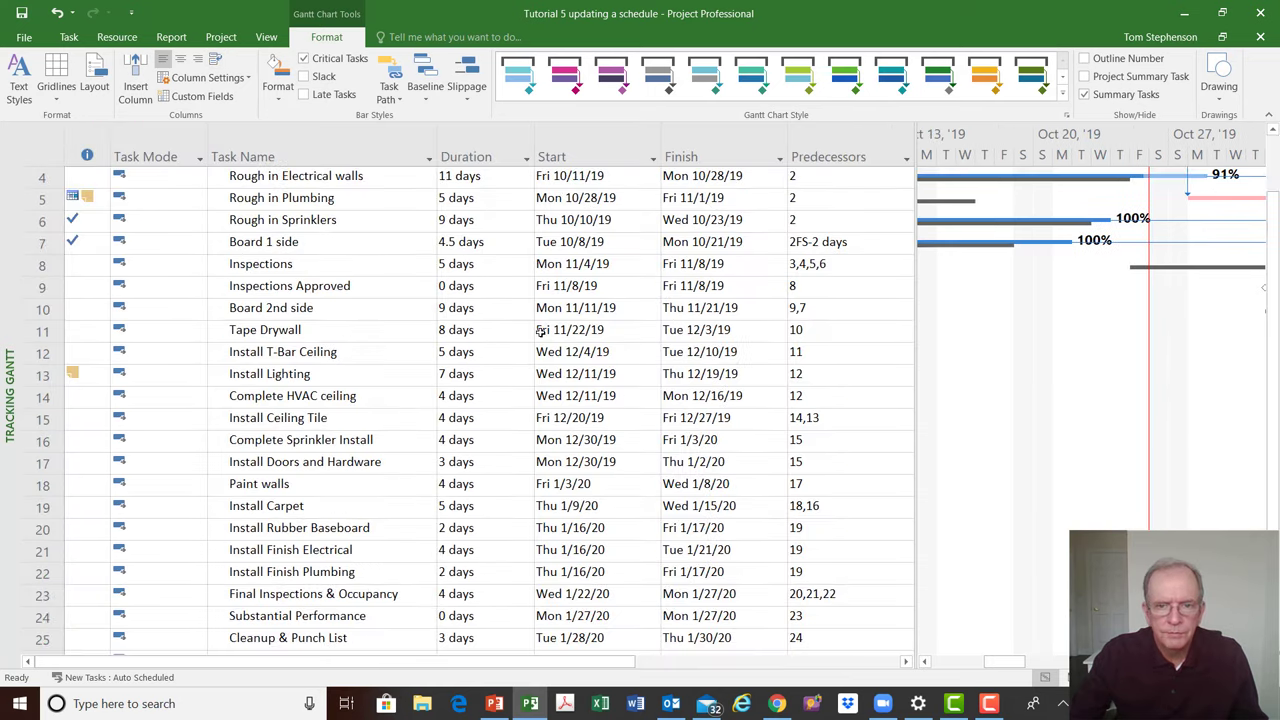
scroll(540, 331, up, 1)
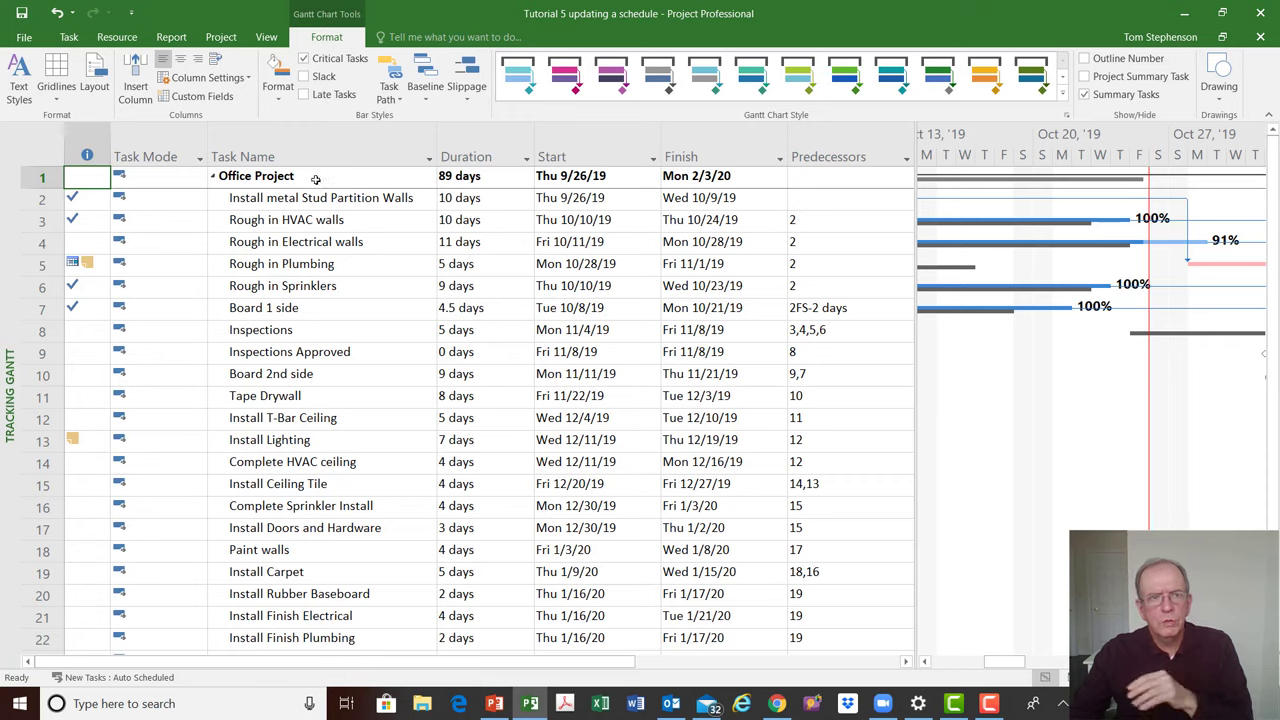
Inspect the Clear Baseline and Set Baseline options for the entire project without applying either
click(220, 37)
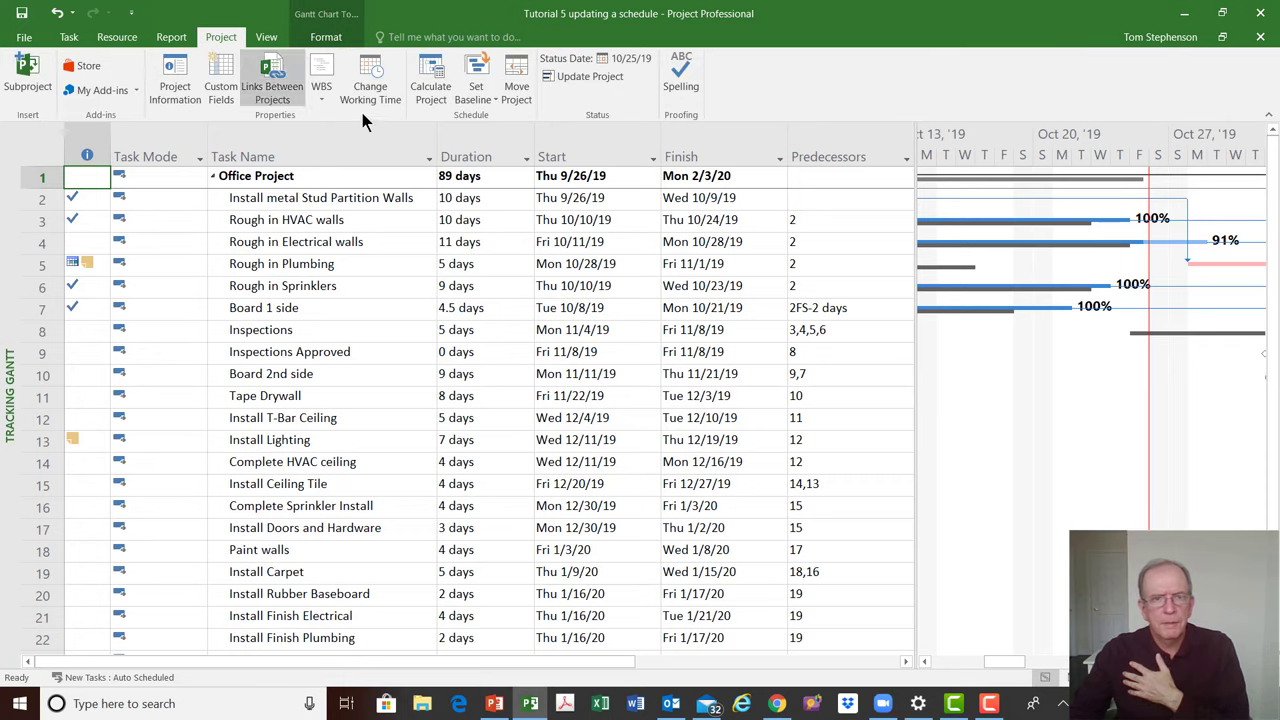
click(477, 88)
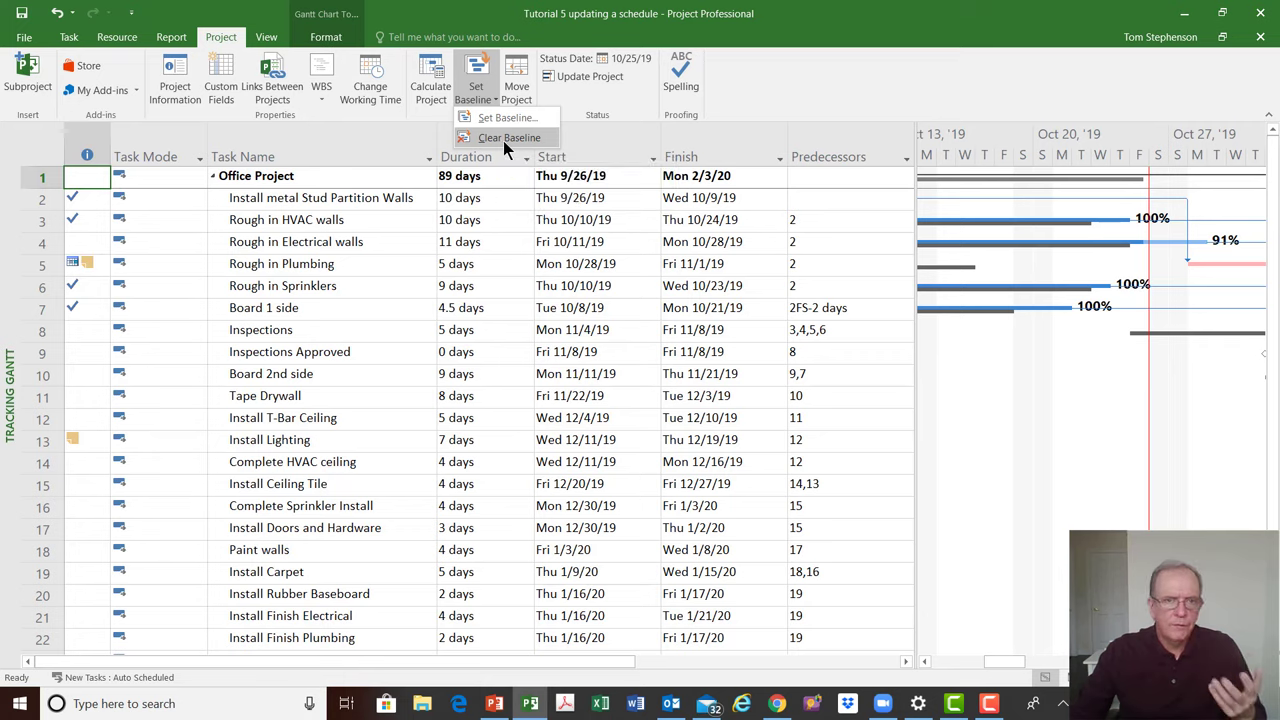
click(505, 139)
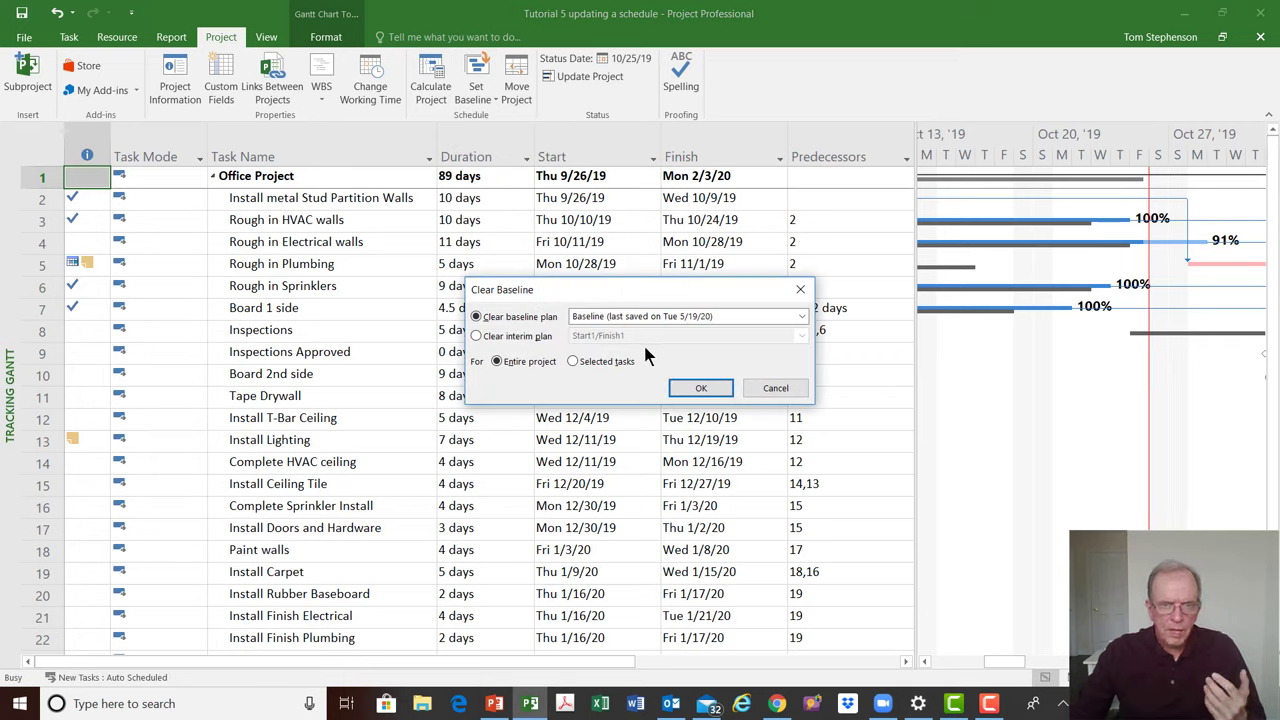
click(800, 289)
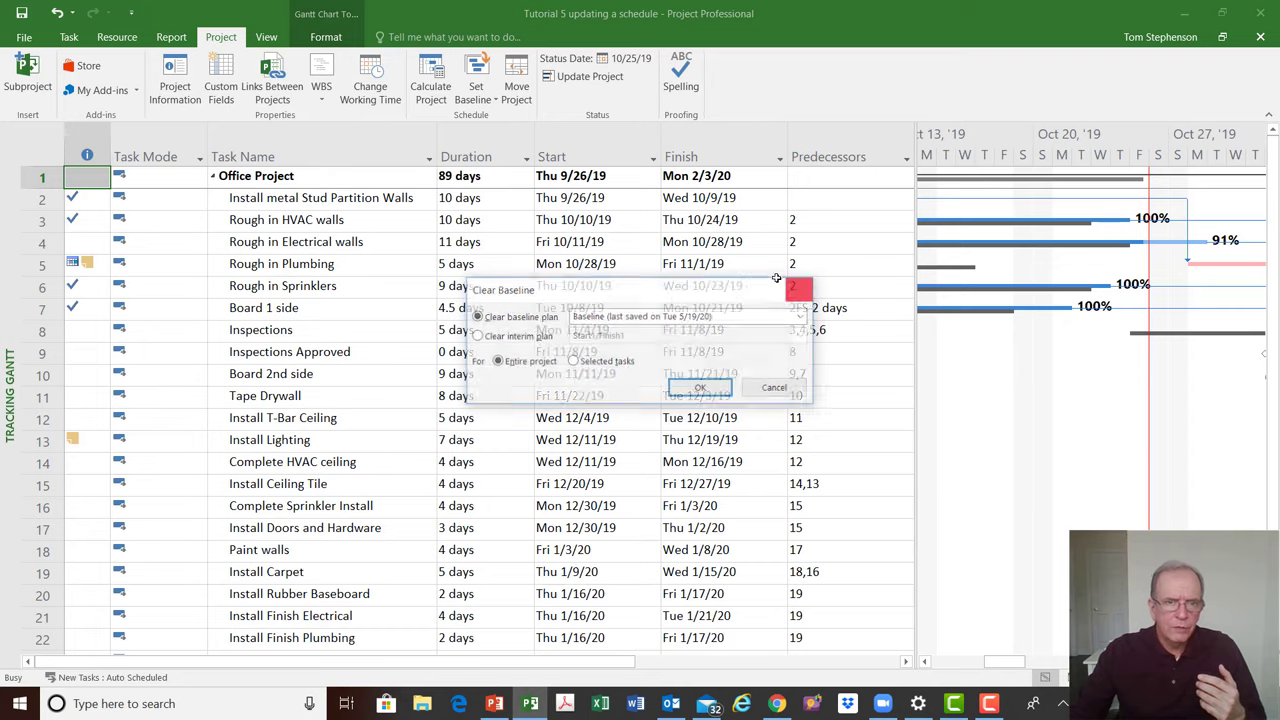
click(484, 96)
click(493, 124)
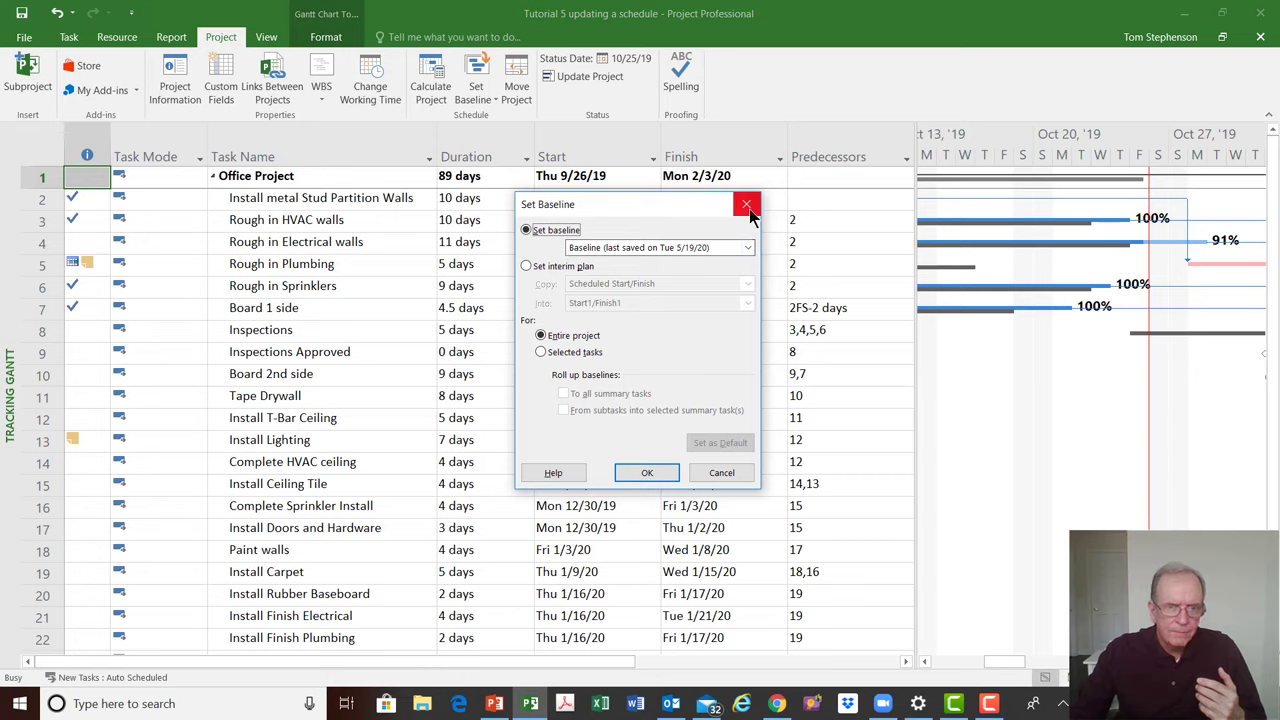
click(747, 206)
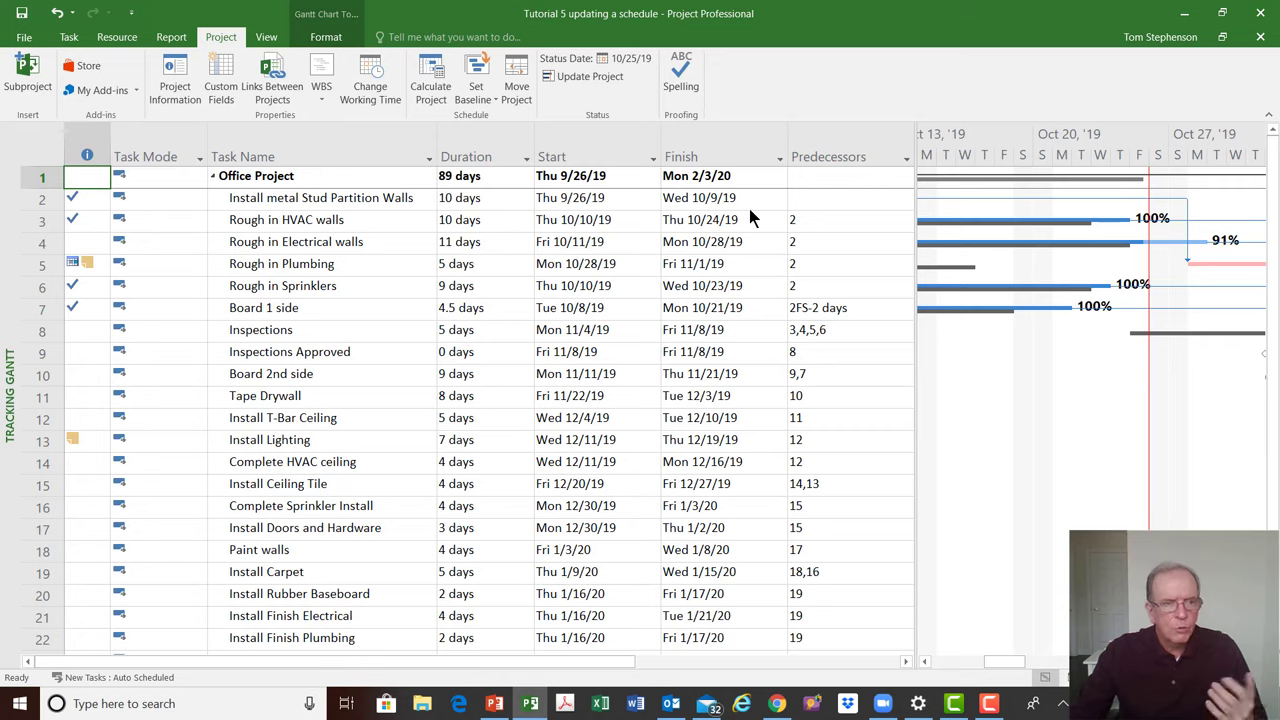
Apply the Variance table to the view and examine its Baseline Finish and Baseline Start columns
click(40, 145)
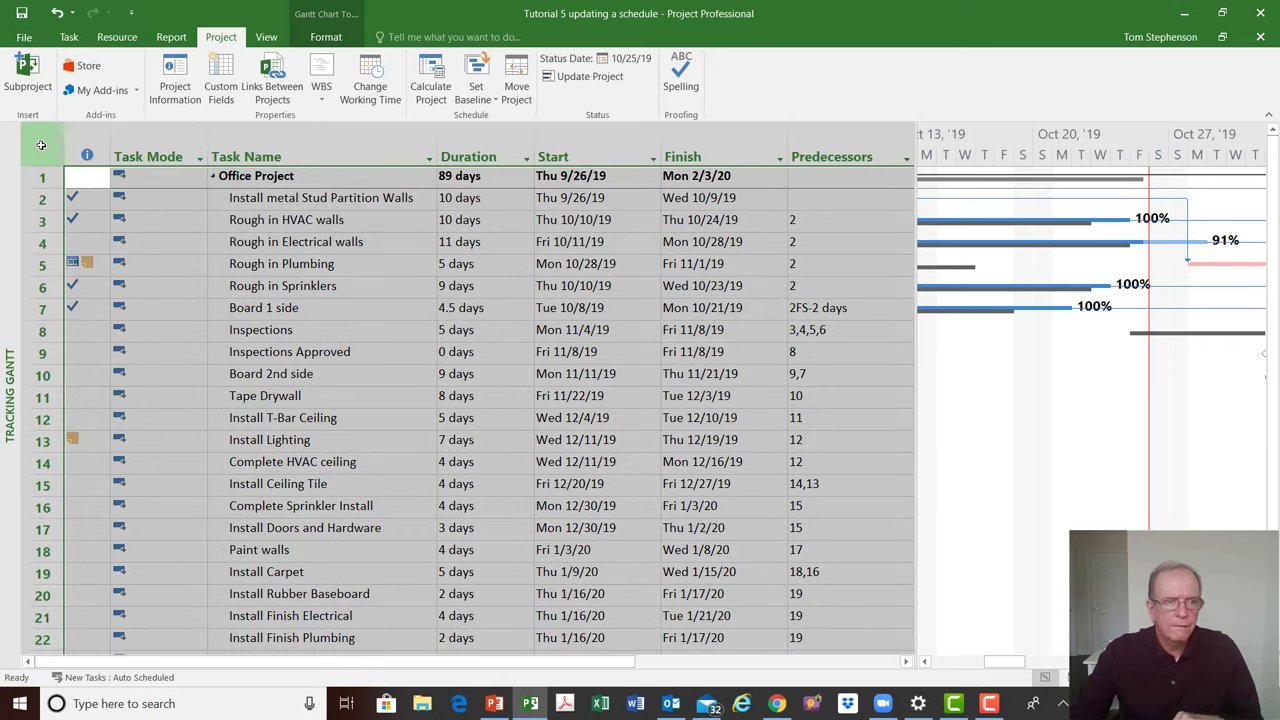
right_click(40, 145)
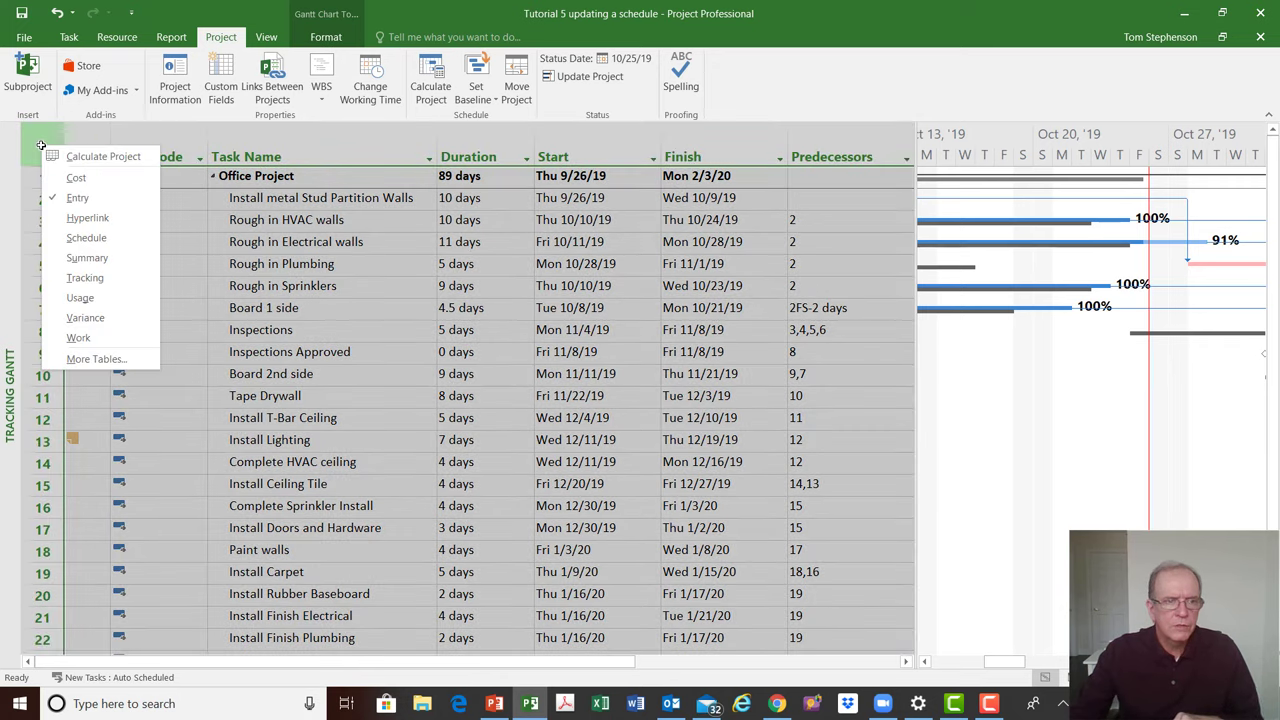
click(97, 316)
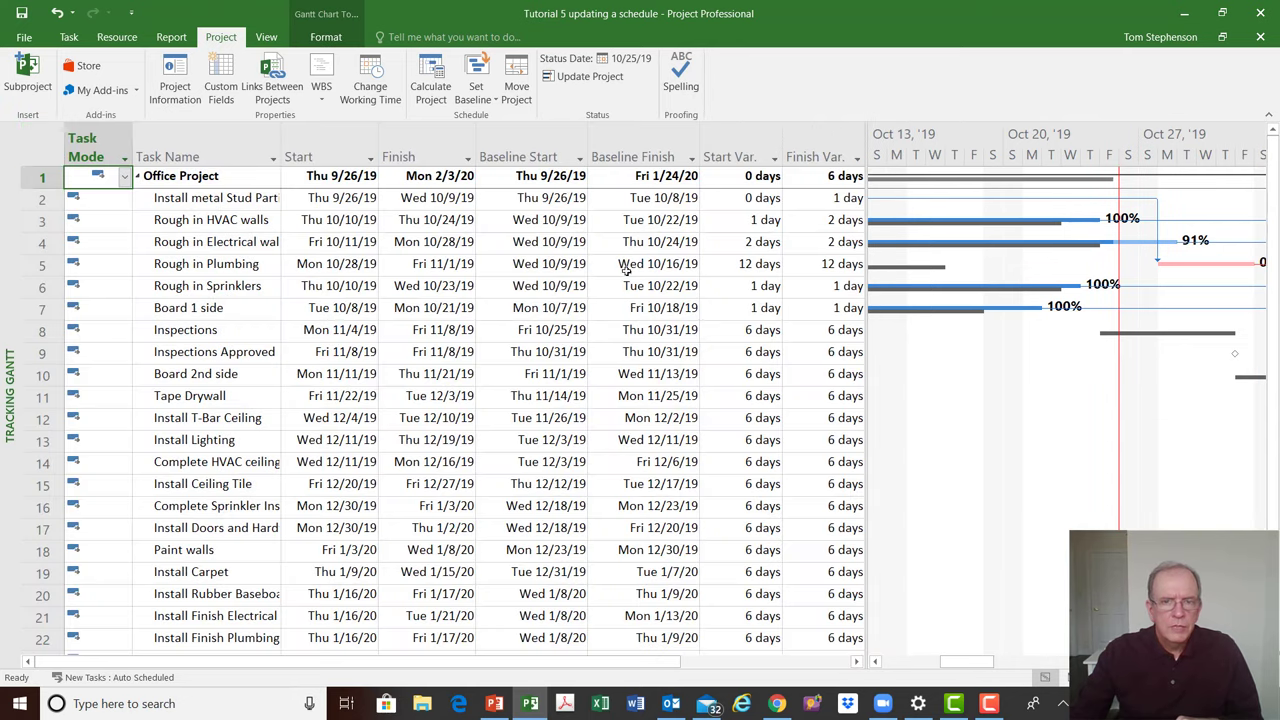
click(623, 150)
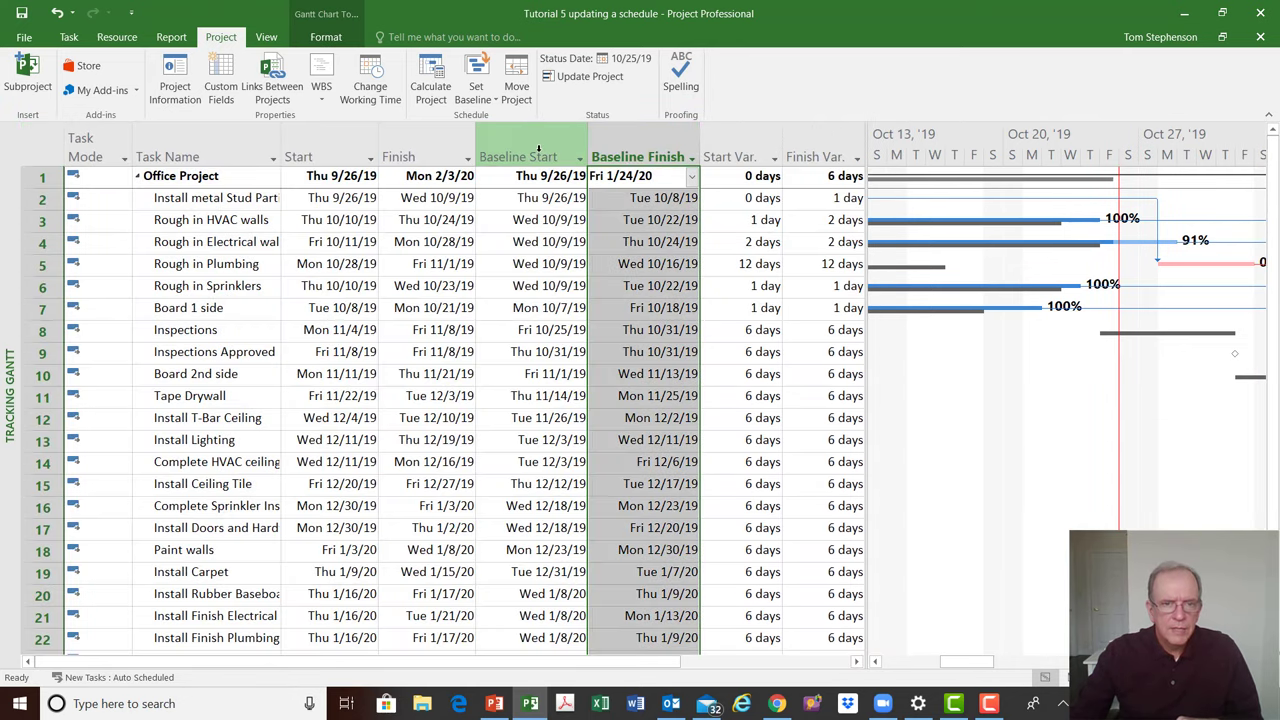
click(538, 148)
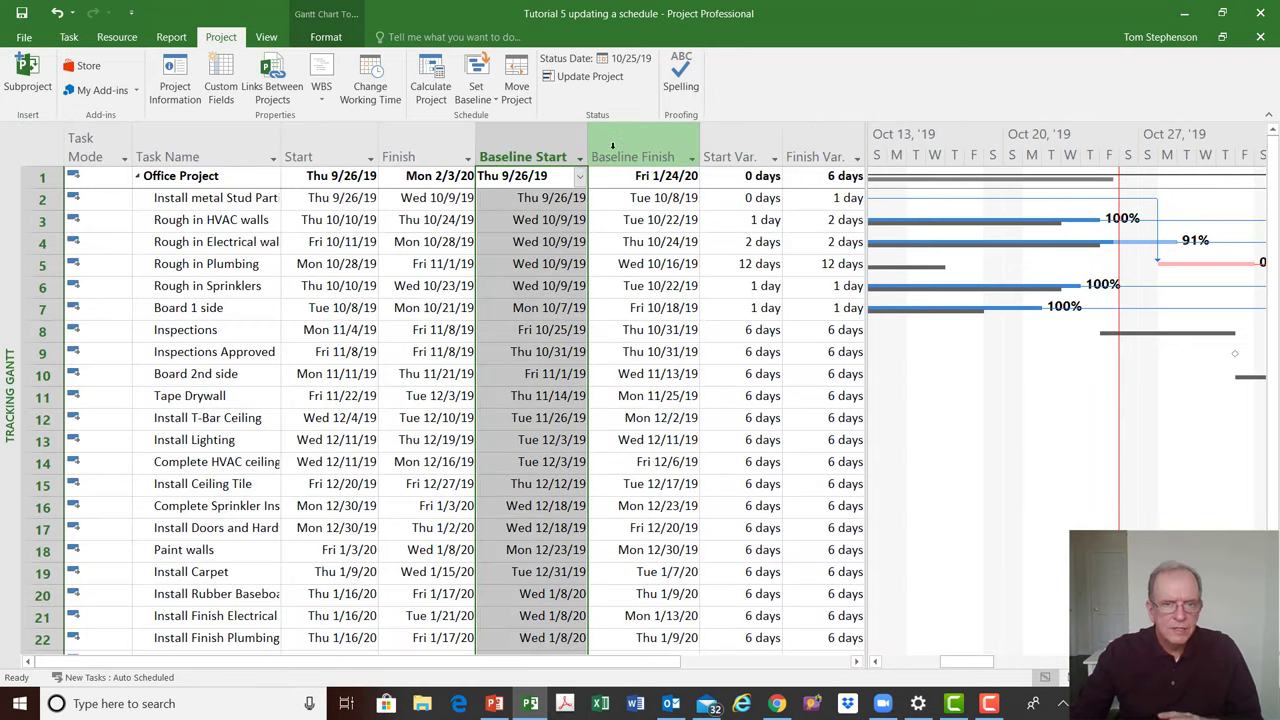
click(474, 92)
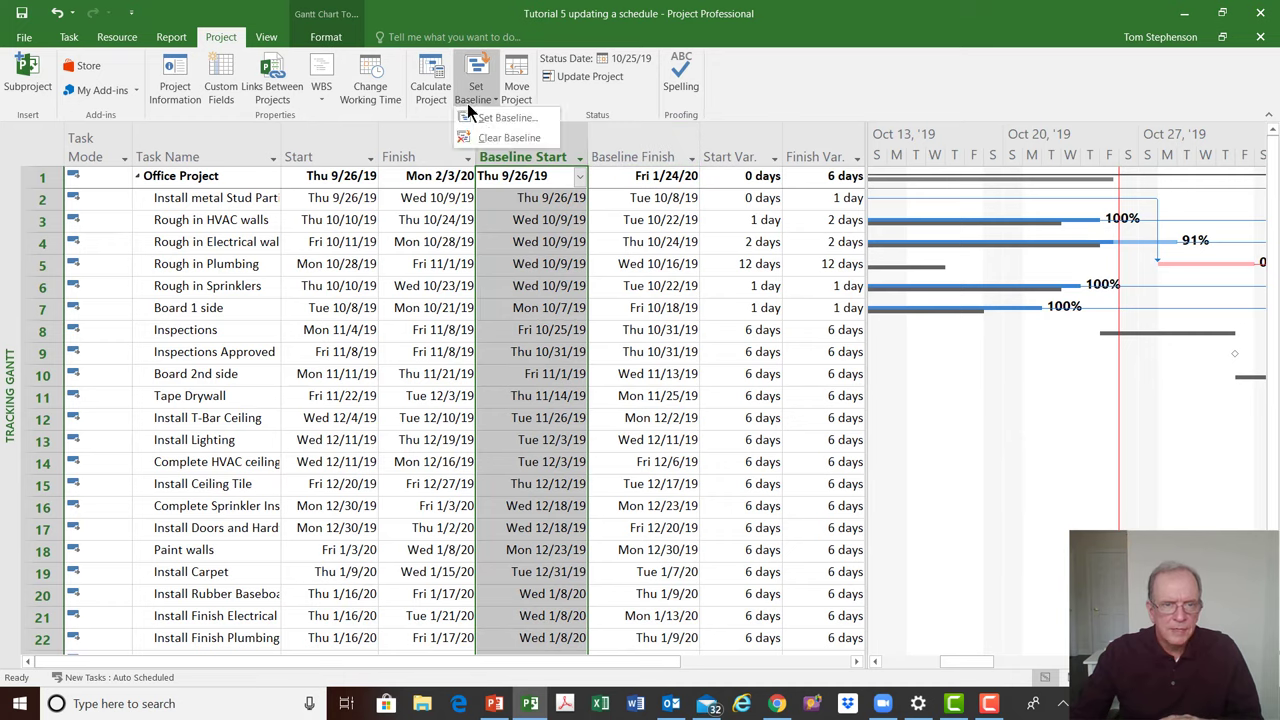
key(Escape)
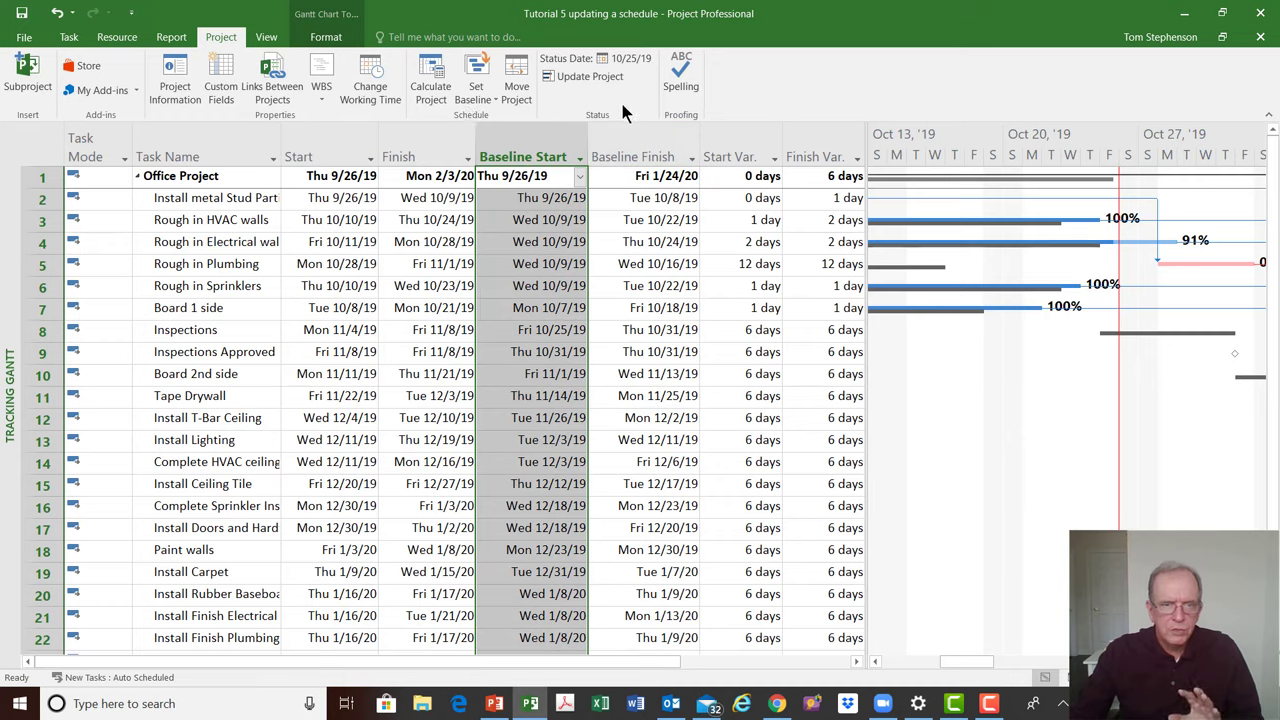
click(689, 251)
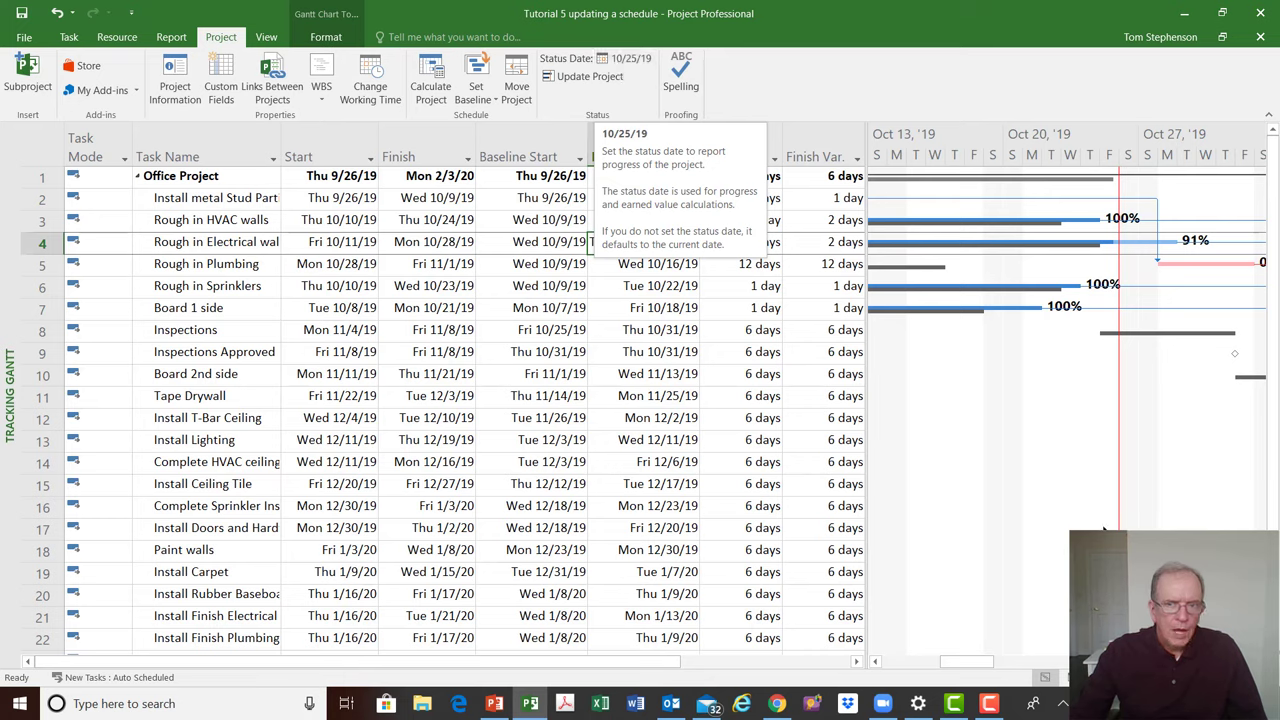
Check the line type and colour of the Status Date gridline without changing them, and dismiss the low-battery notice
right_click(1049, 452)
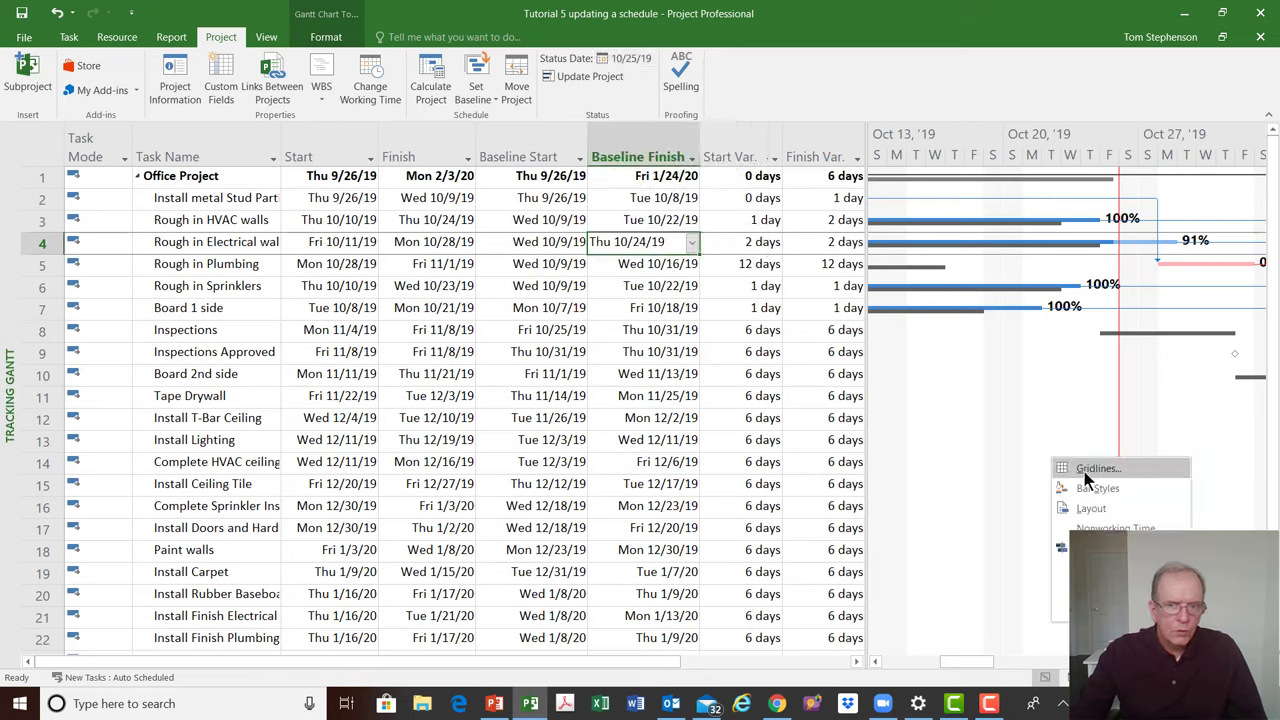
click(1084, 468)
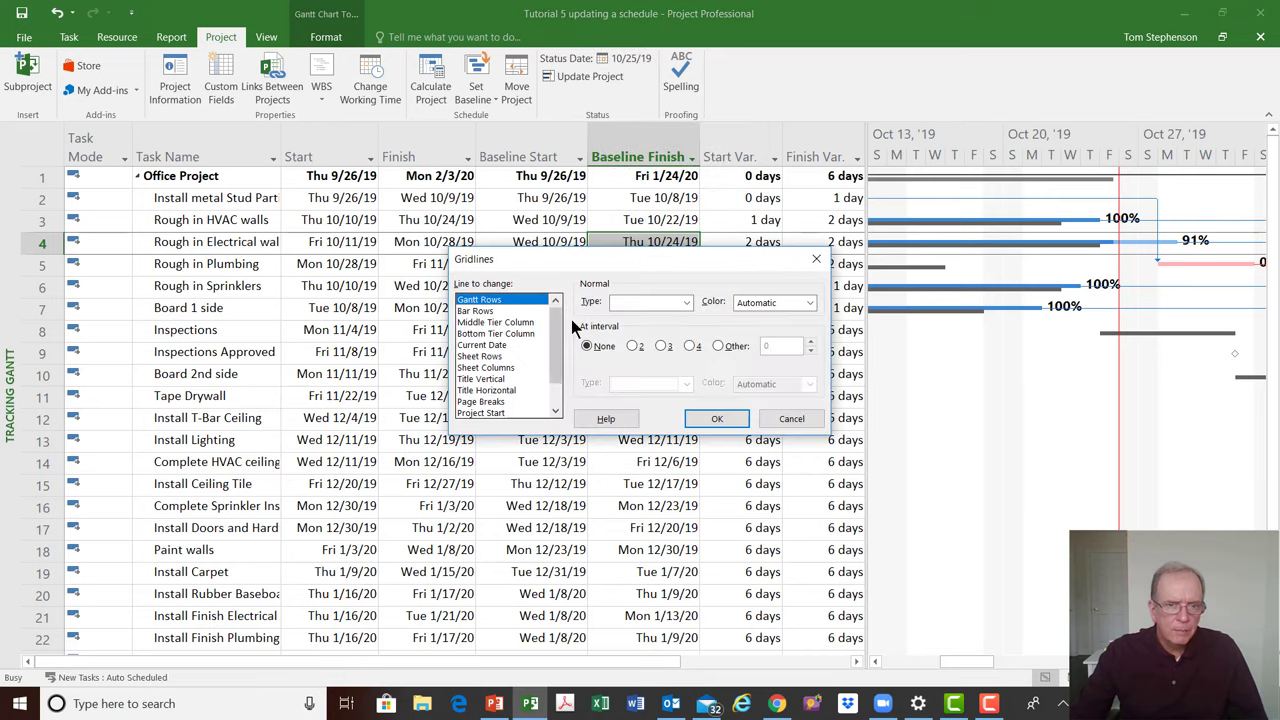
scroll(555, 340, down, 1)
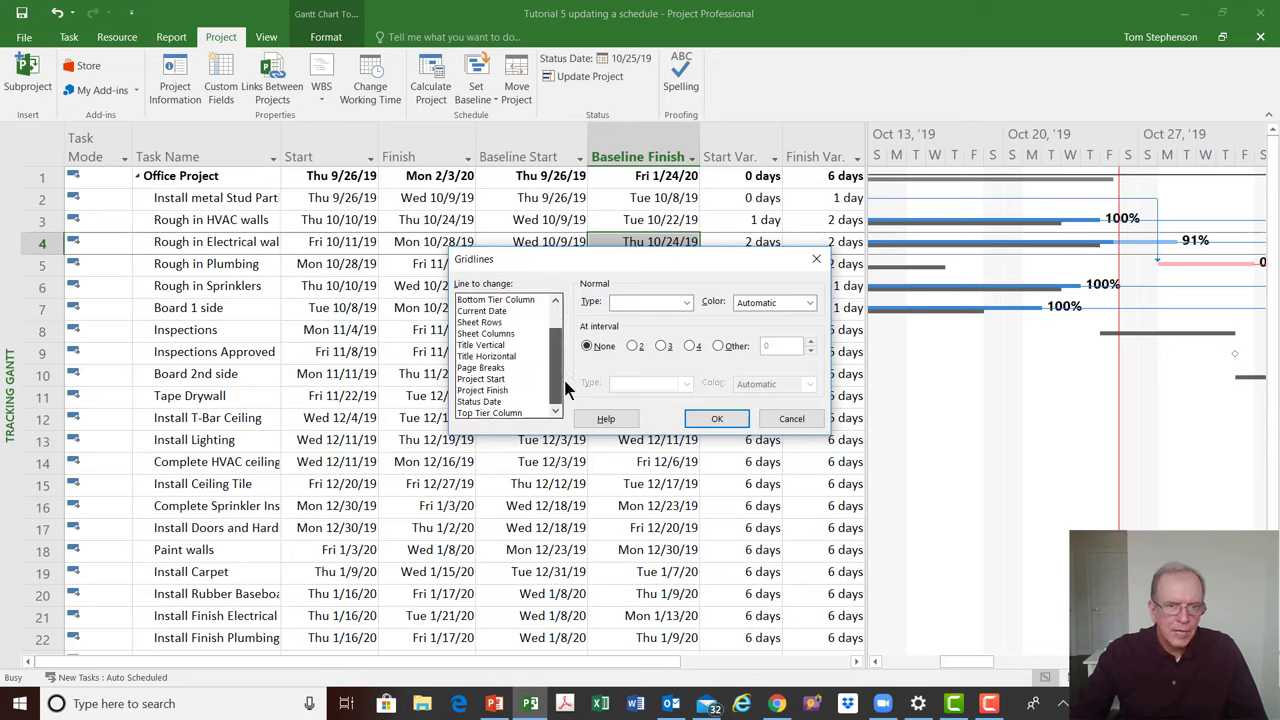
click(490, 401)
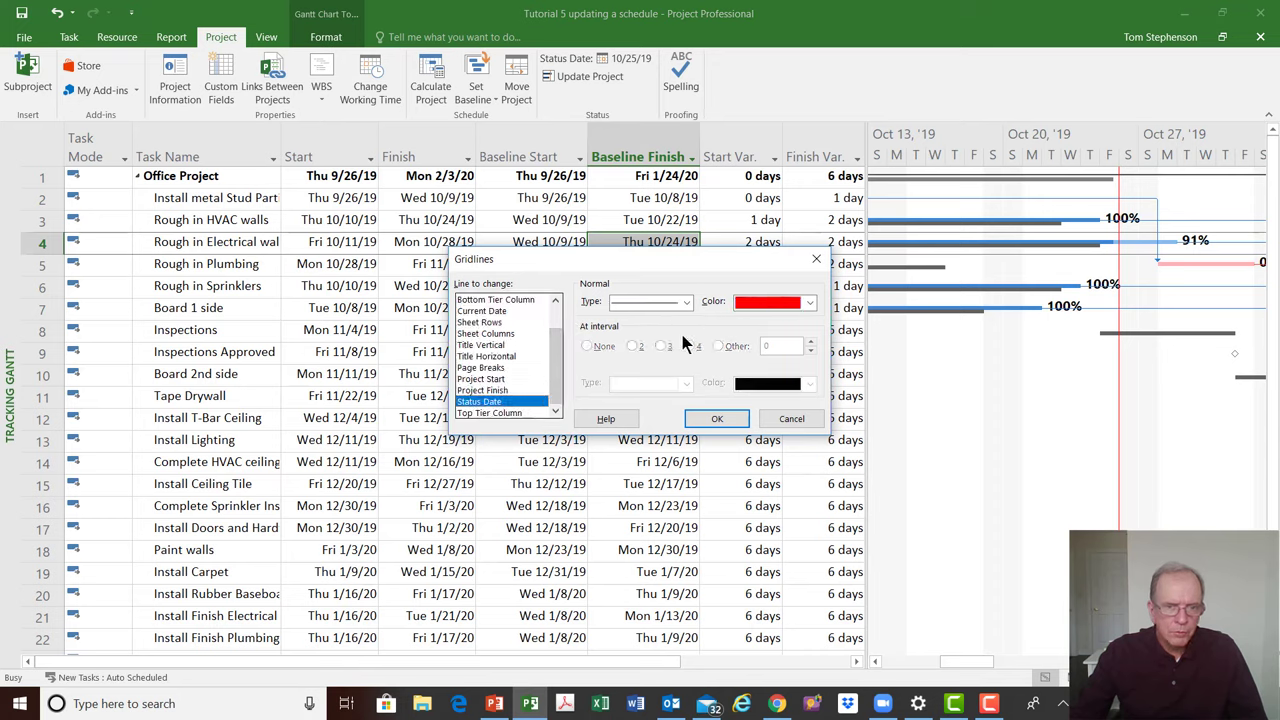
click(816, 262)
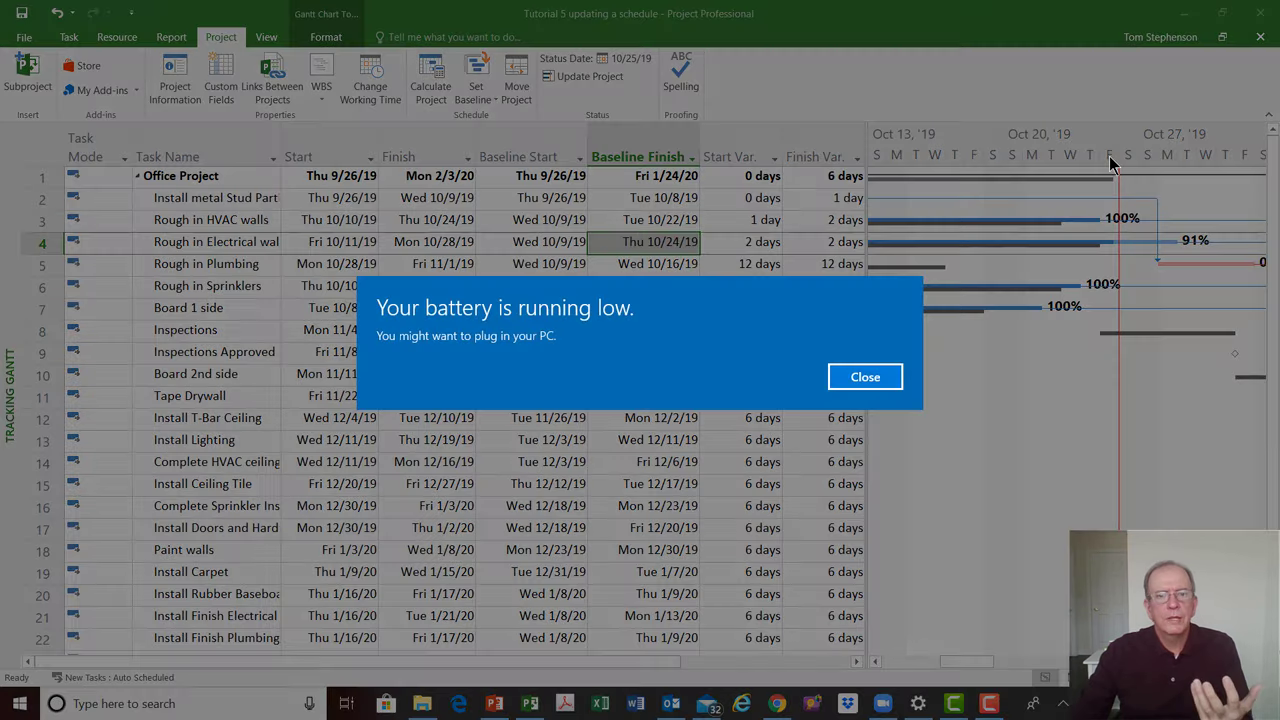
click(887, 376)
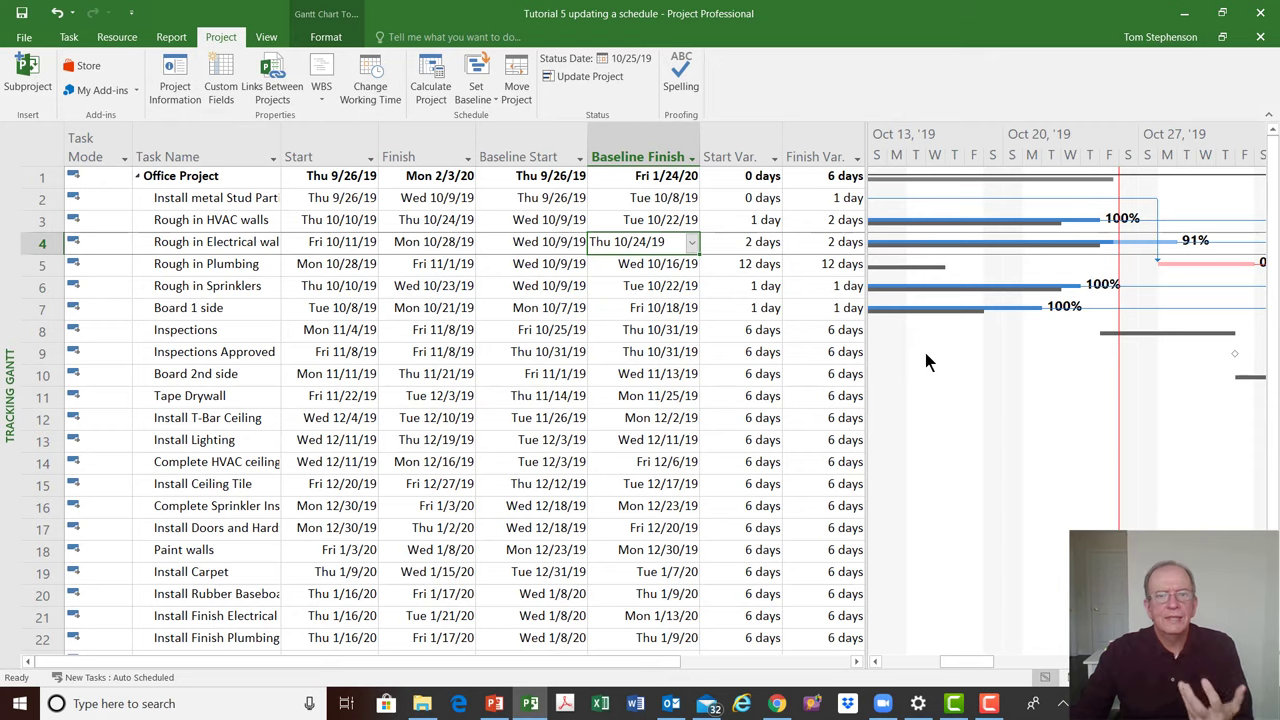